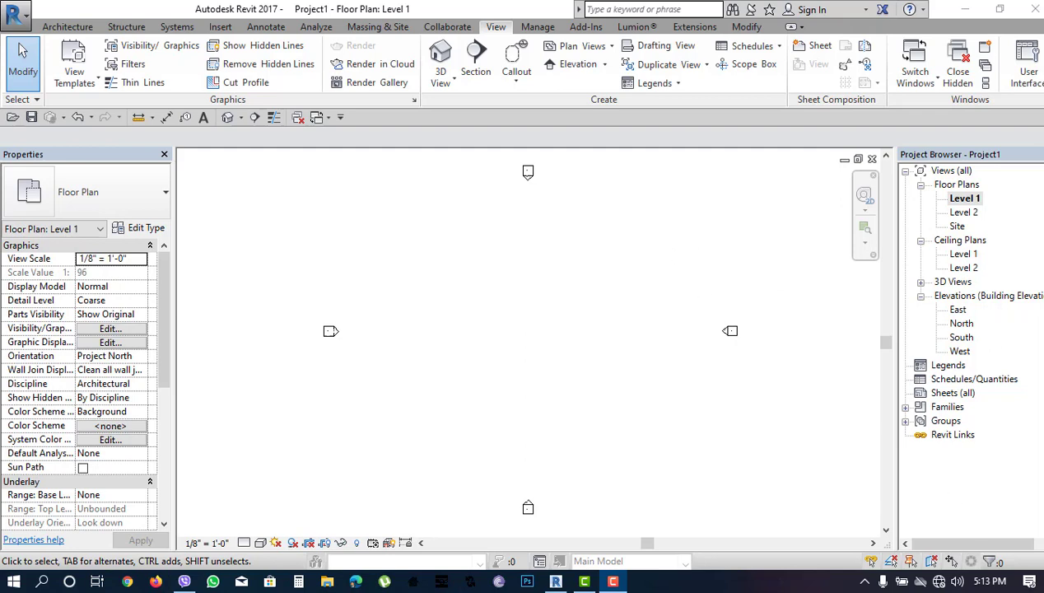
Create a new family from the imperial English_I Baluster template
left_click(18, 16)
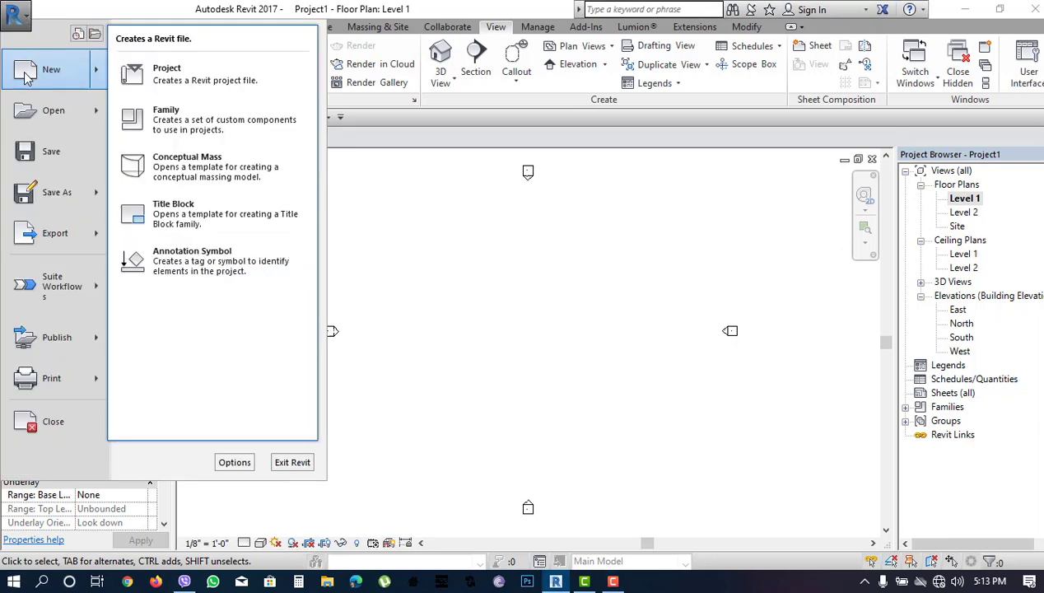
mouse_move(51, 69)
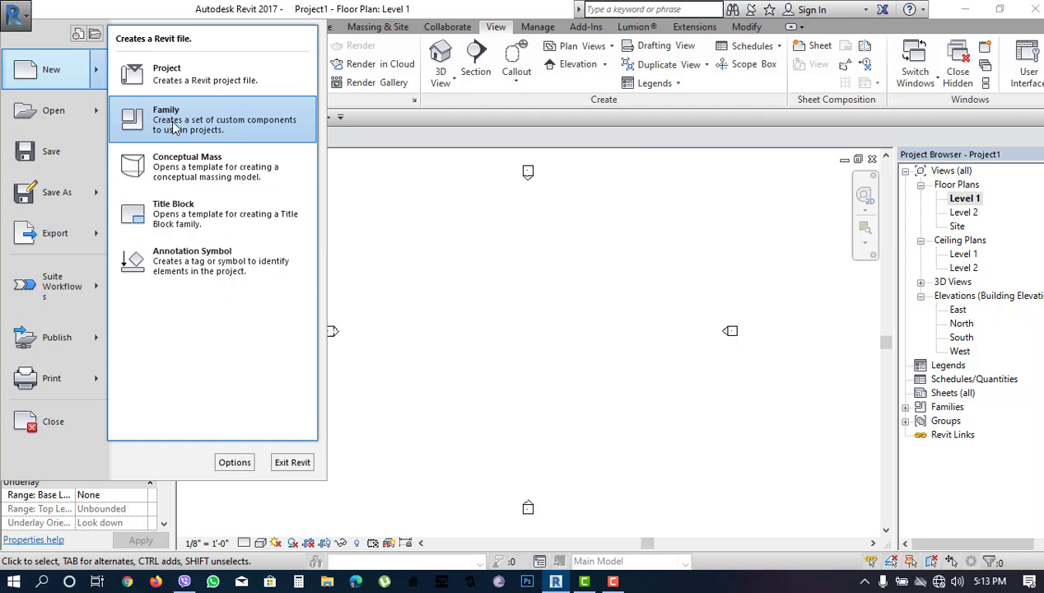
left_click(172, 125)
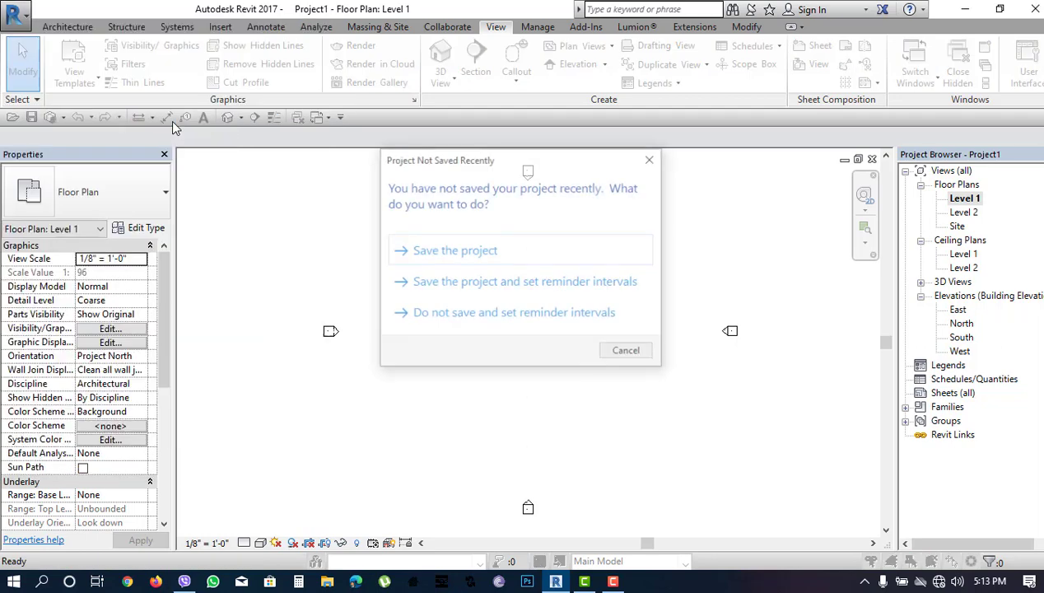
left_click(628, 352)
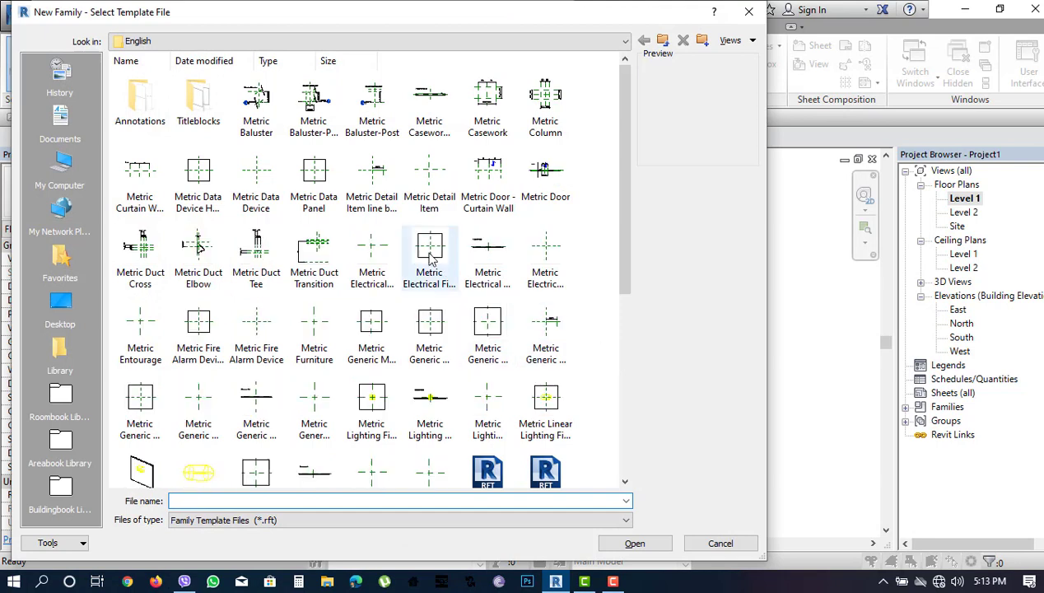
left_click(262, 123)
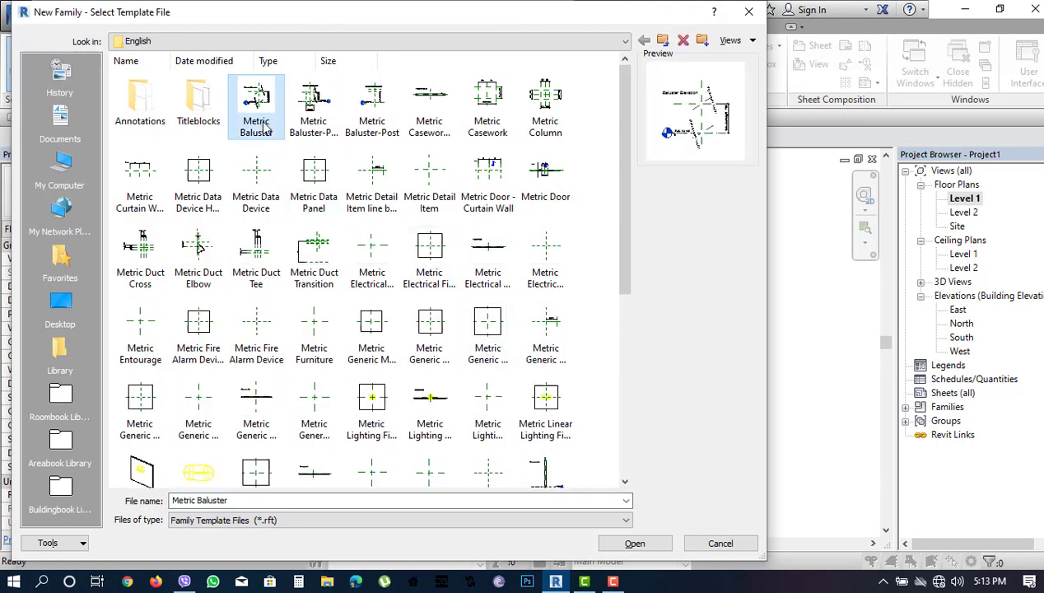
left_click(662, 40)
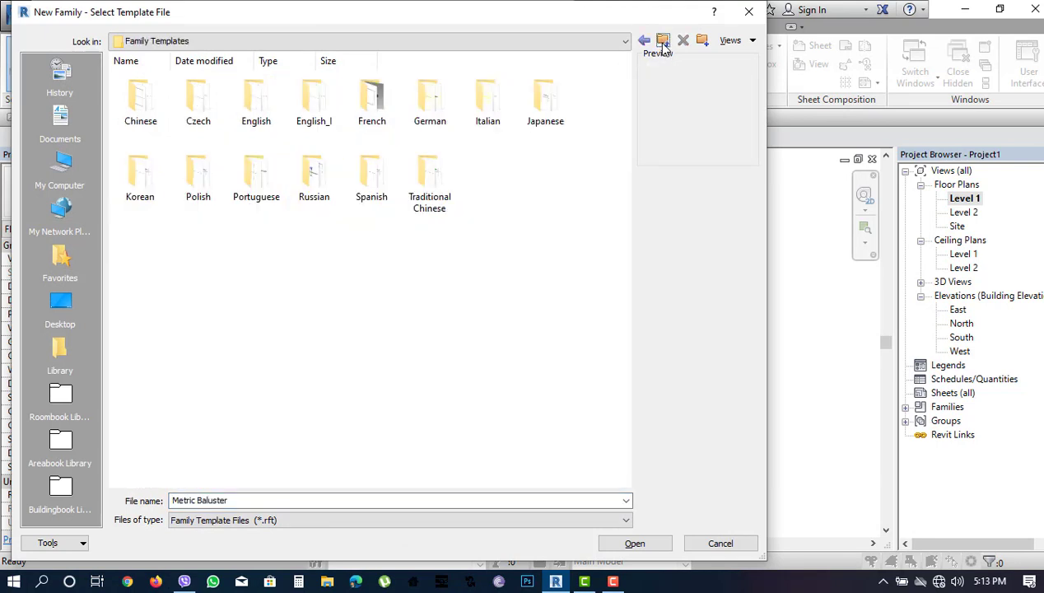
double_click(313, 97)
left_click(320, 112)
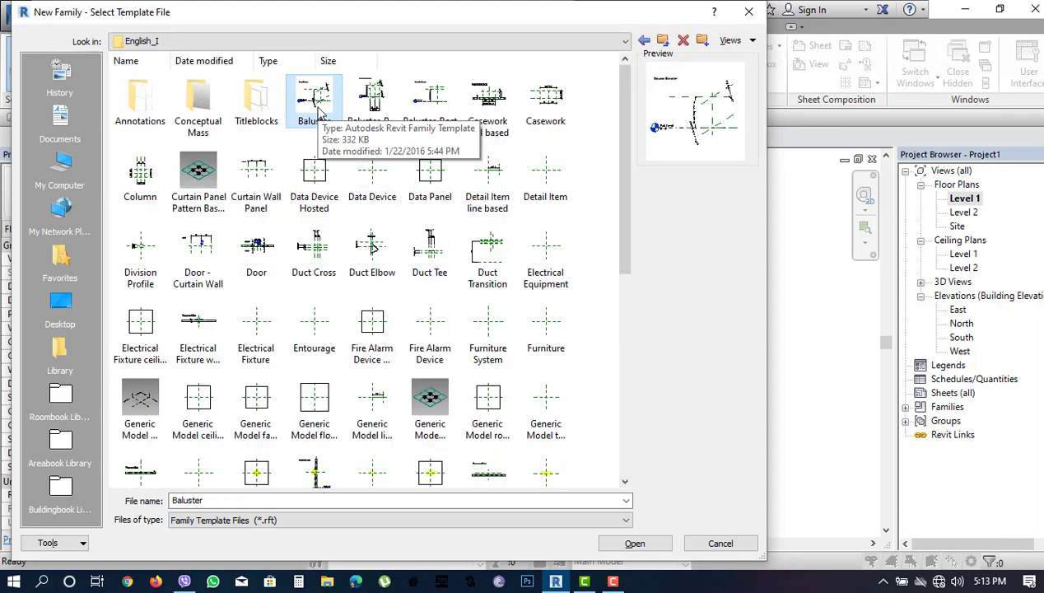
left_click(635, 543)
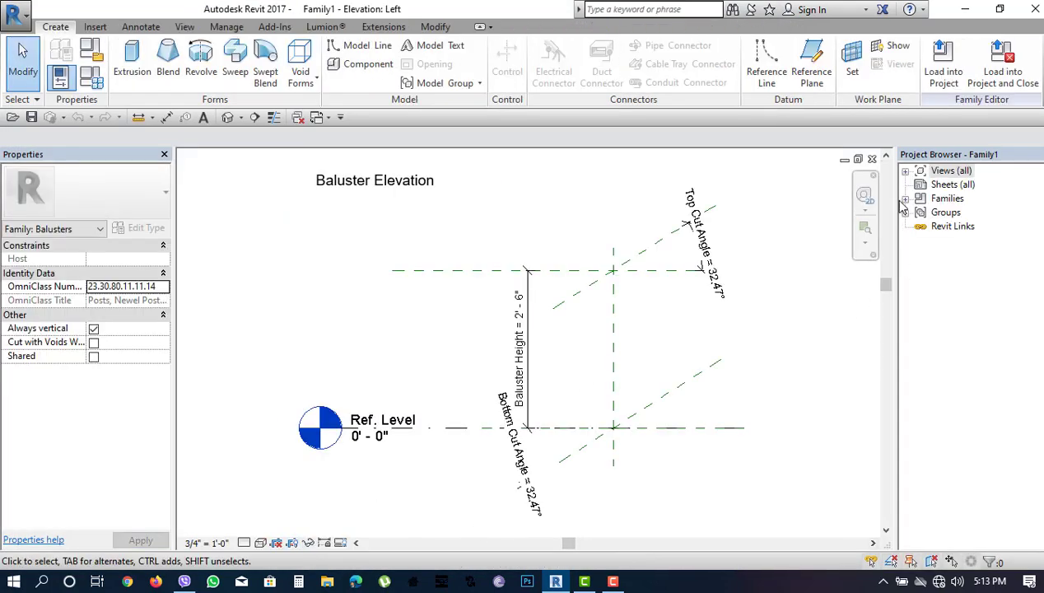
Expand the Views, Floor Plans and Elevations lists in the Project Browser
left_click(906, 170)
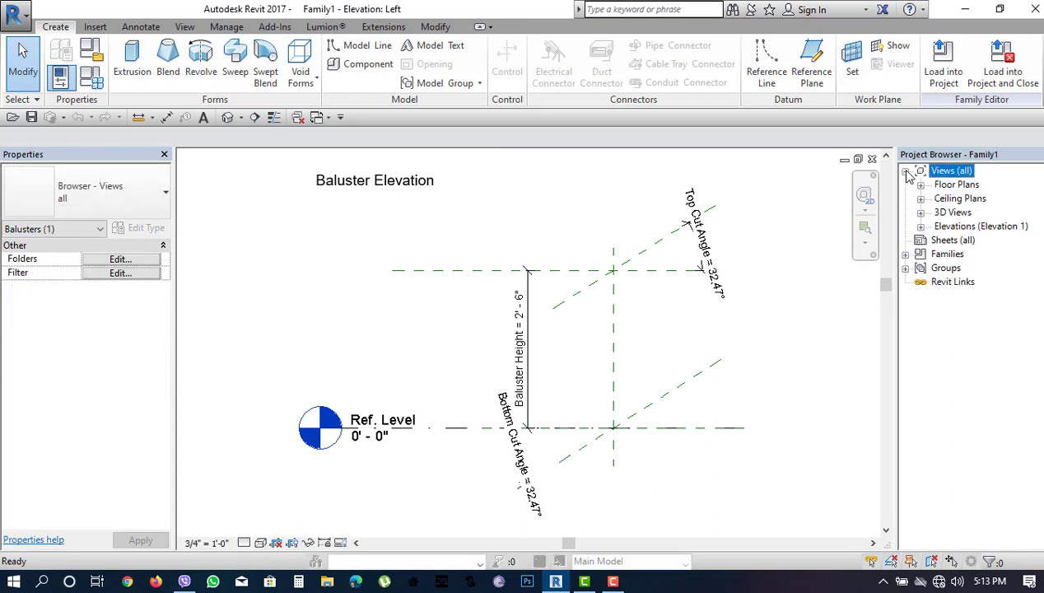
left_click(920, 185)
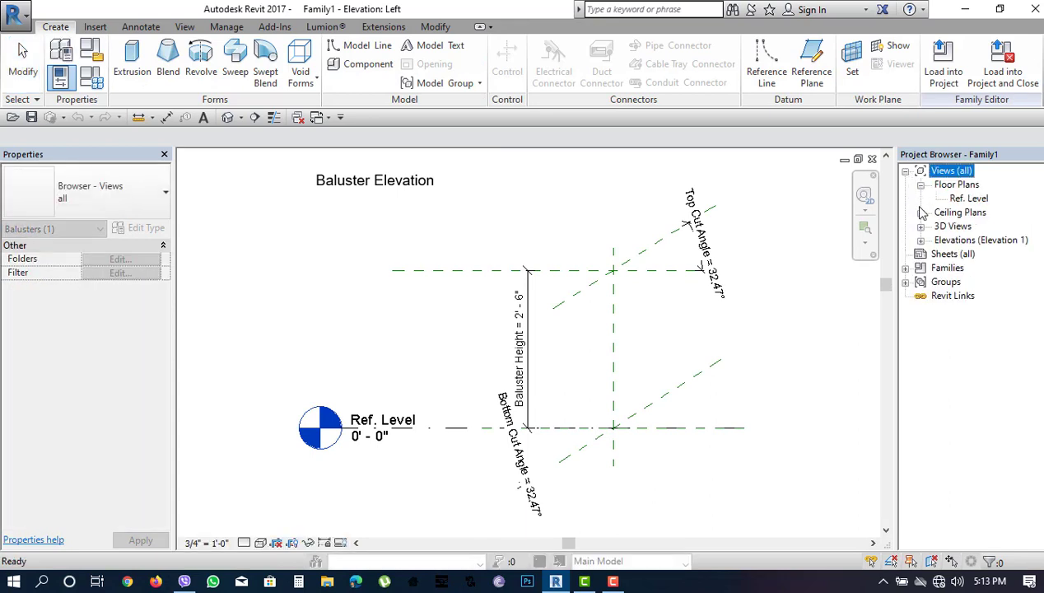
left_click(920, 240)
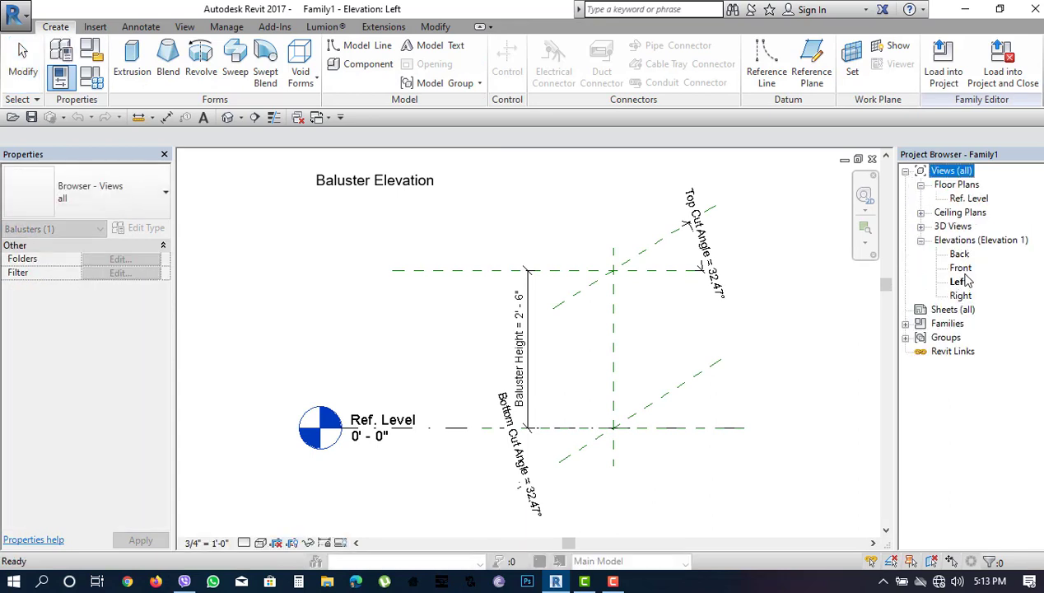
scroll(629, 337, "up", 3)
scroll(627, 340, "up", 2)
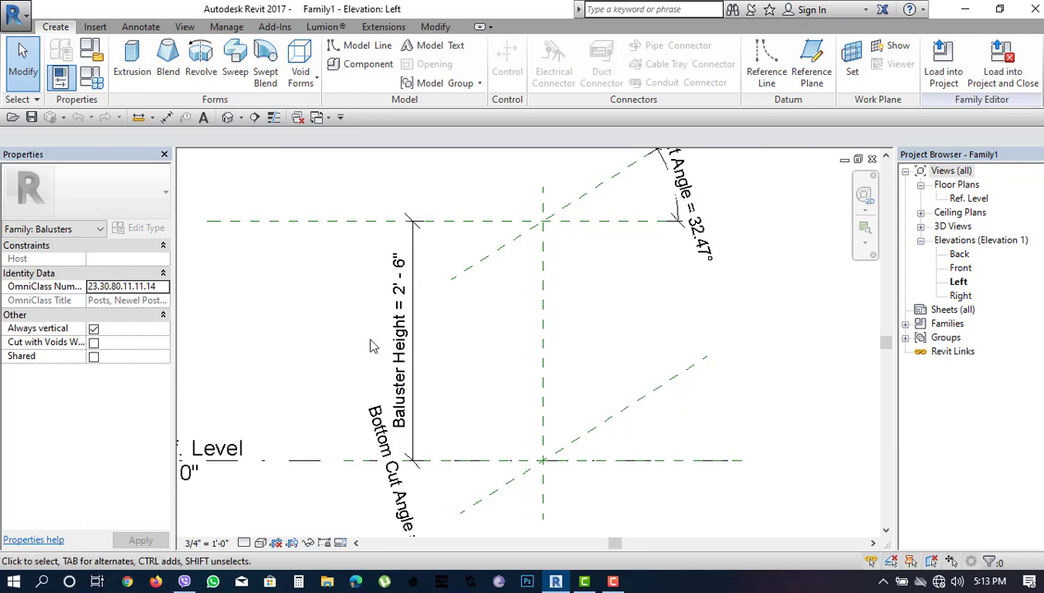
Set the Baluster Height type parameter to 3' 0" in Family Types and apply it
left_click(93, 82)
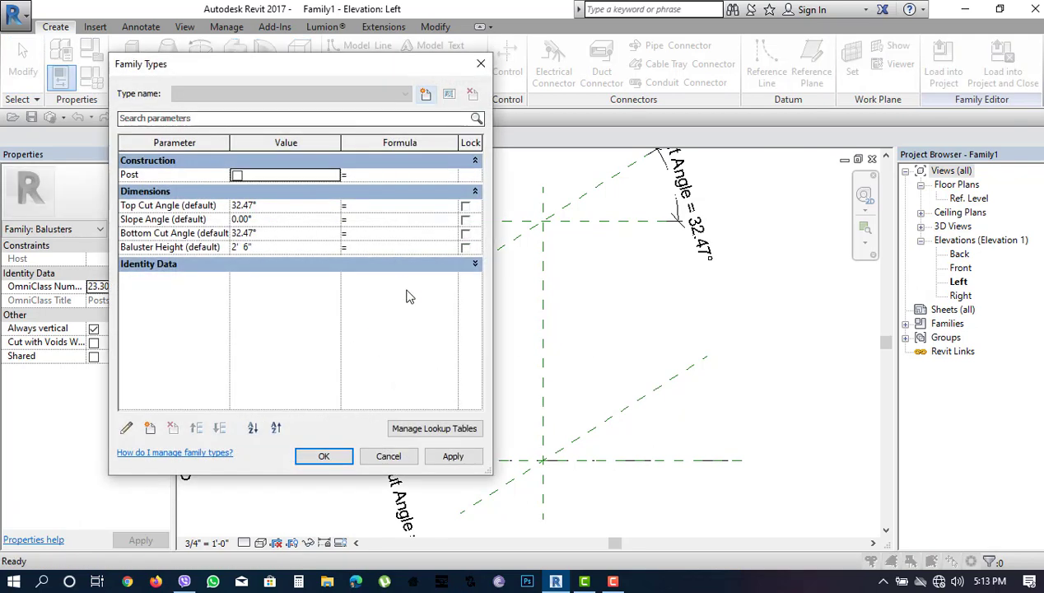
left_click(278, 247)
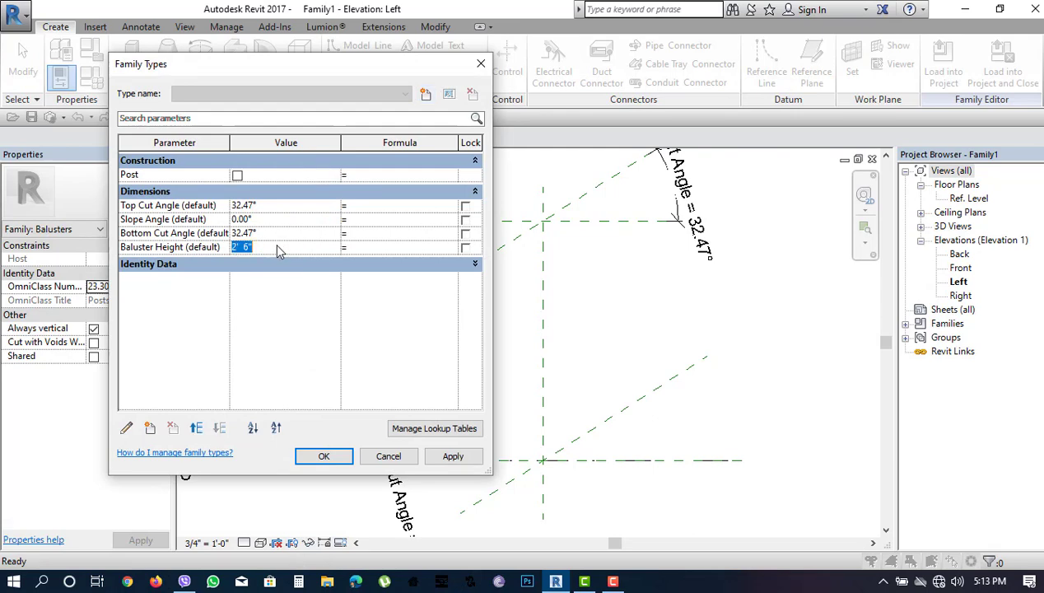
type("3")
key("Tab")
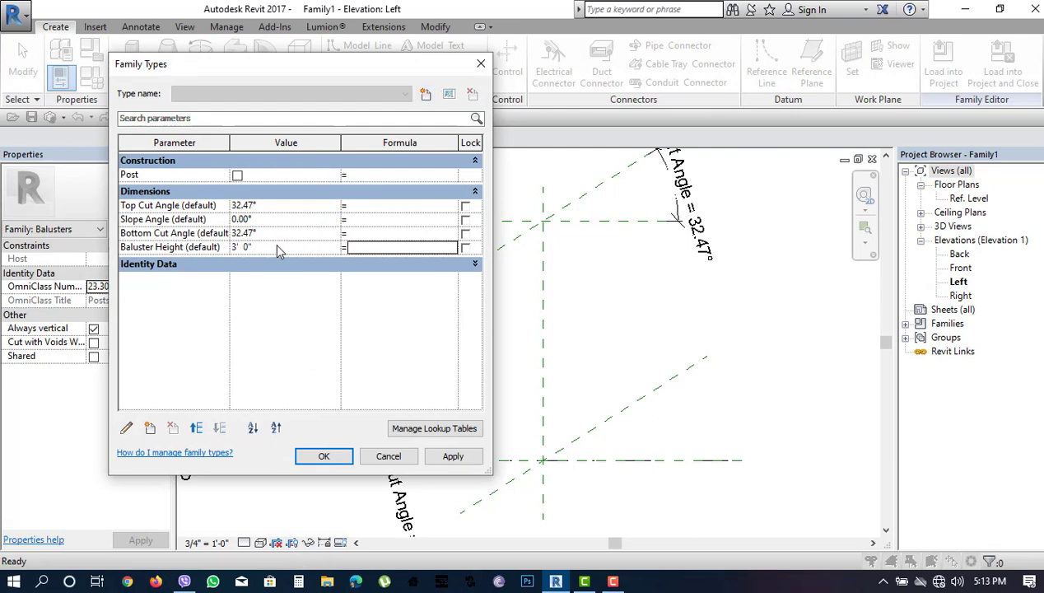
left_click(451, 456)
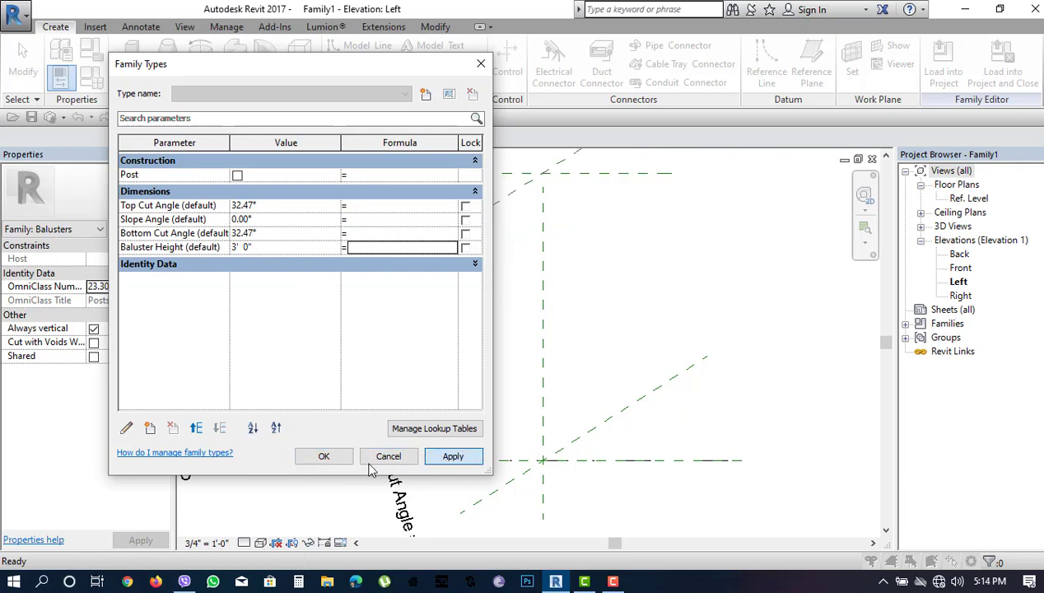
left_click(323, 456)
scroll(354, 387, "up", 2)
scroll(360, 387, "up", 2)
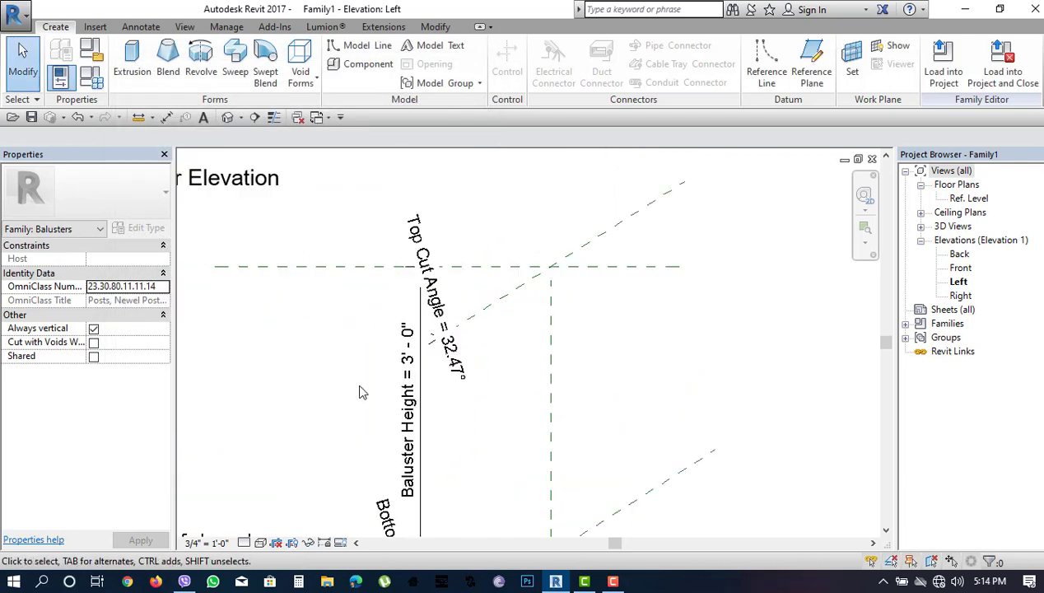
left_click(550, 345)
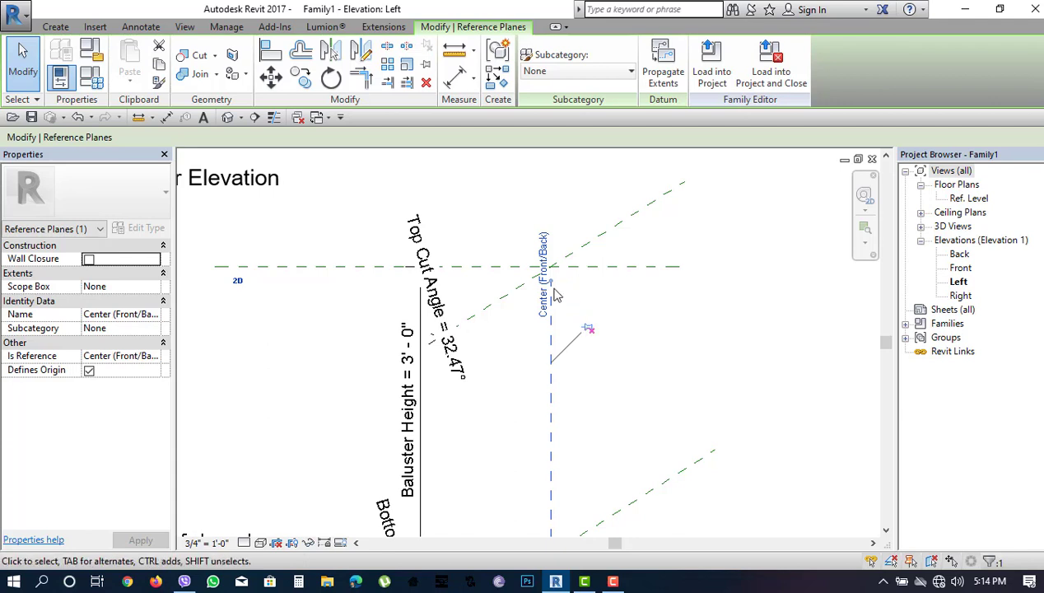
left_click(483, 228)
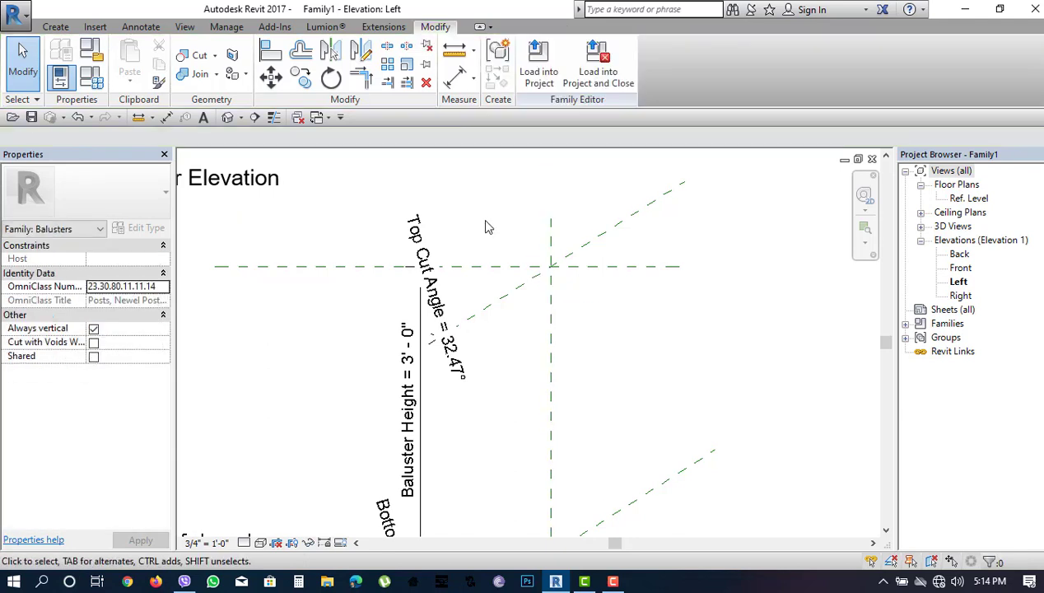
scroll(485, 226, "down", 2)
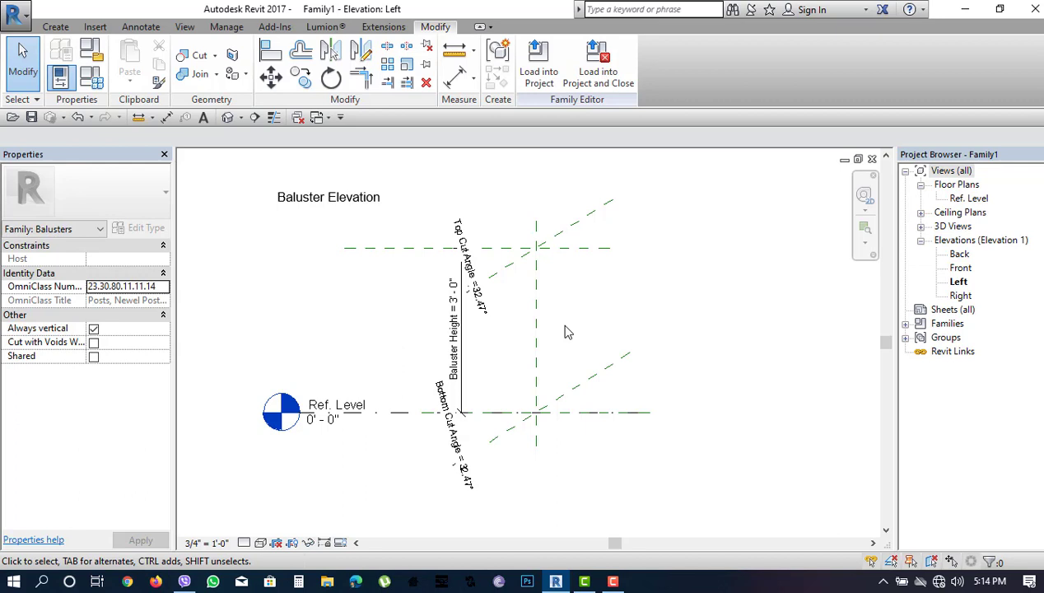
left_click(57, 30)
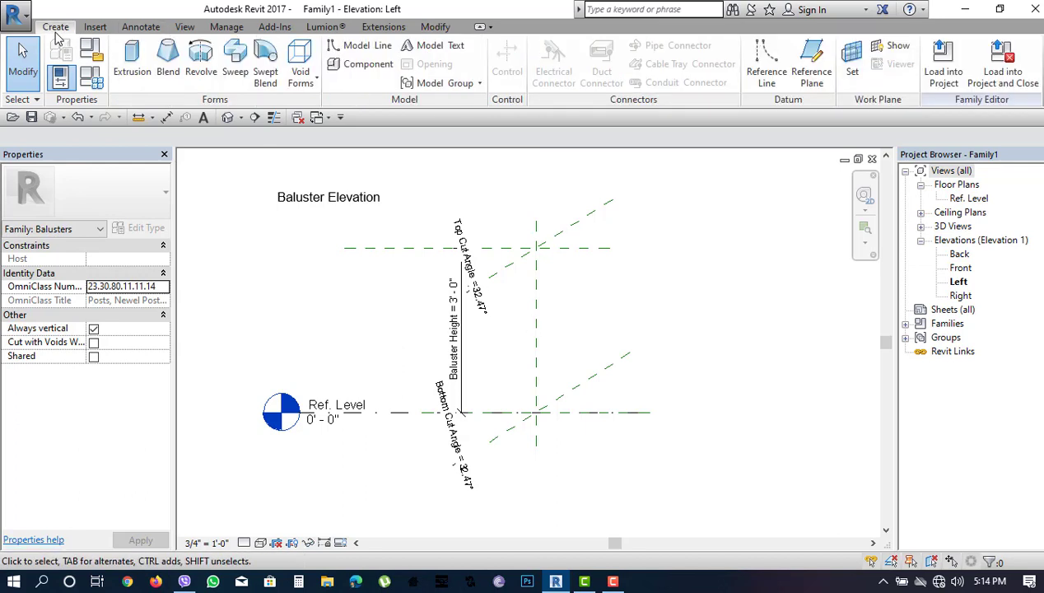
Start an extrusion using Reference Plane : Center (Left/Right) as the work plane
left_click(132, 66)
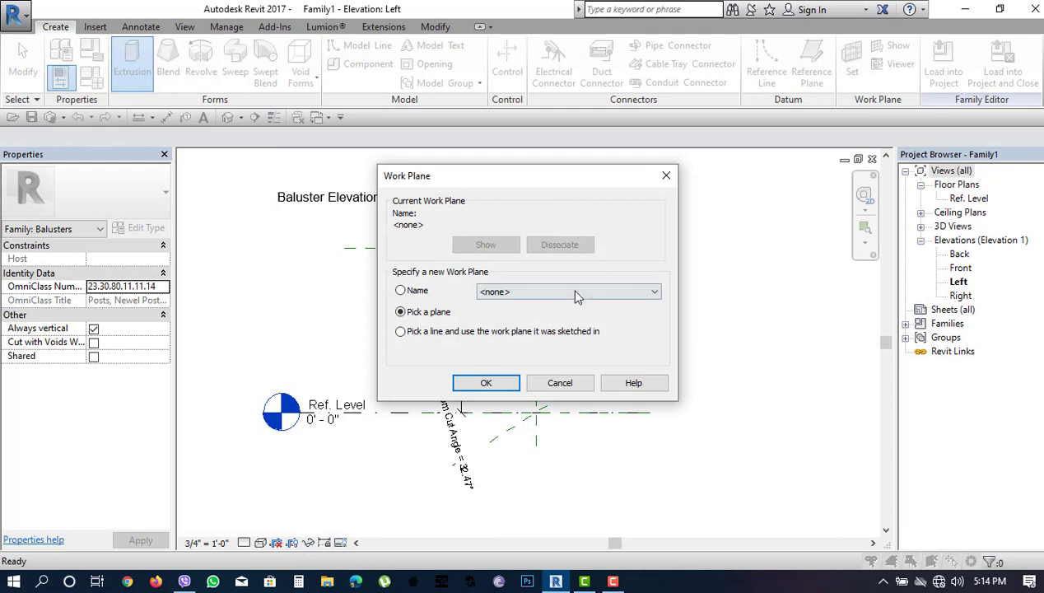
left_click(402, 293)
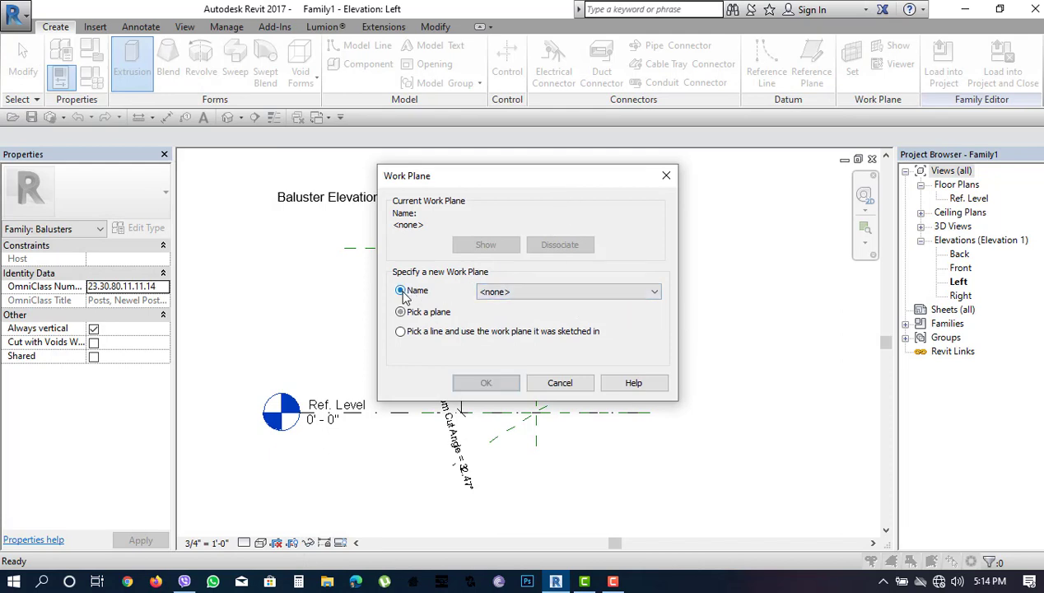
left_click(533, 292)
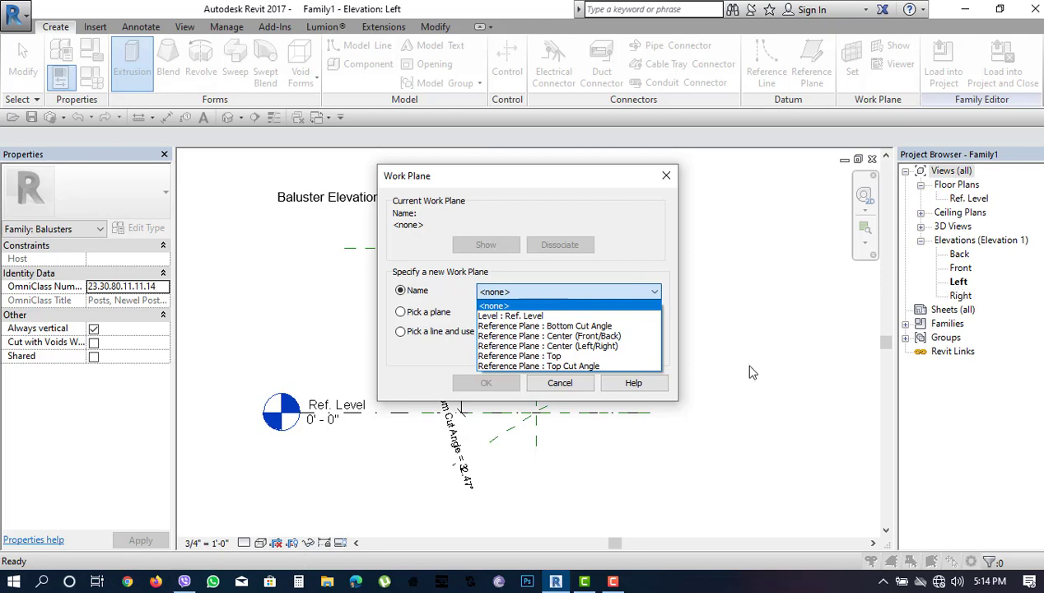
left_click(589, 348)
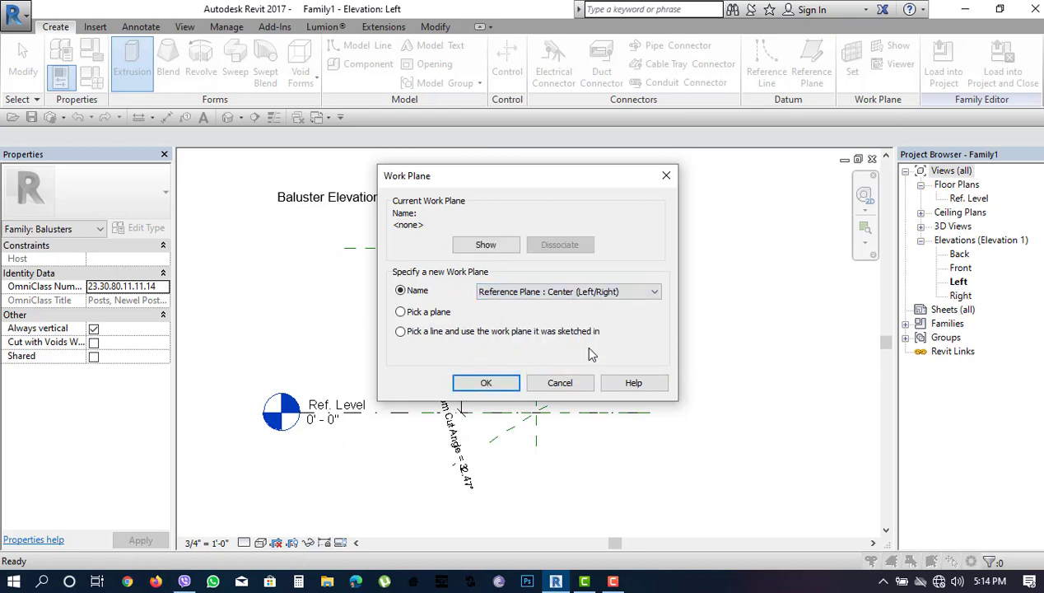
left_click(511, 383)
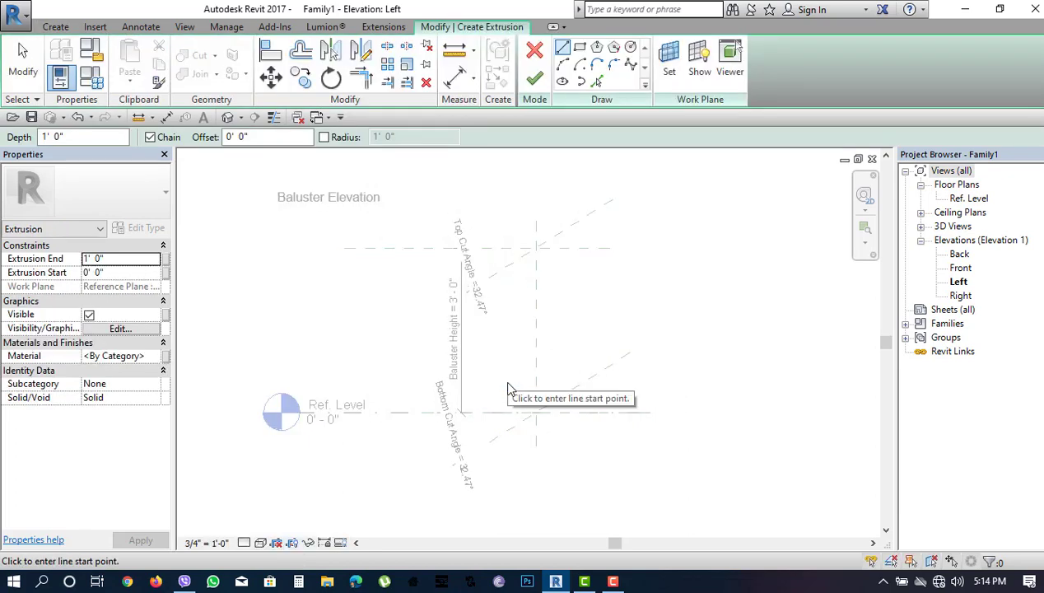
Draw a rectangular profile starting at the reference plane intersection
scroll(575, 258, "up", 3)
scroll(515, 241, "up", 2)
scroll(515, 242, "up", 1)
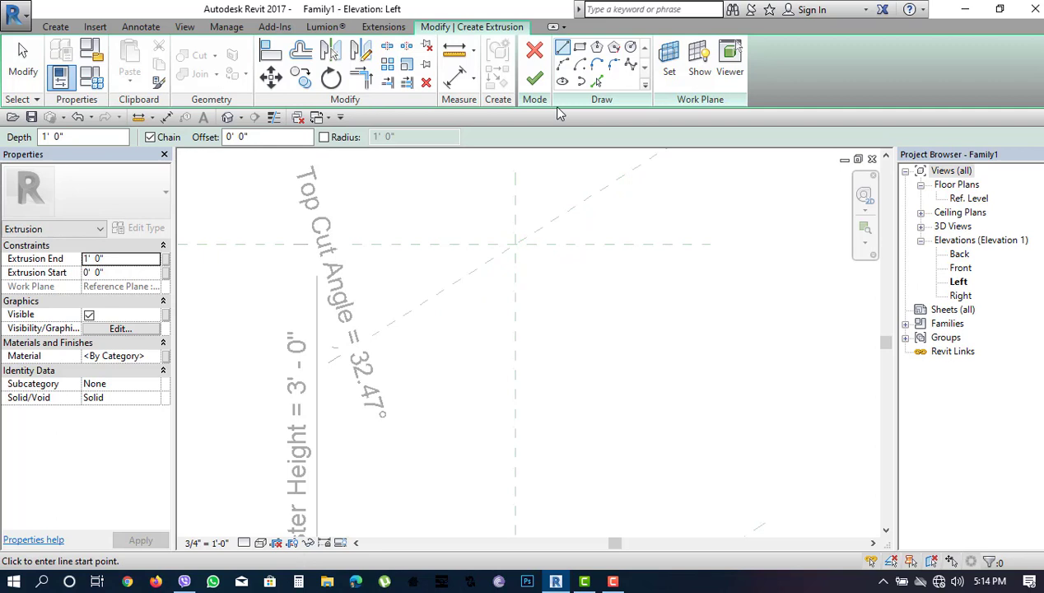
left_click(579, 47)
scroll(505, 250, "up", 2)
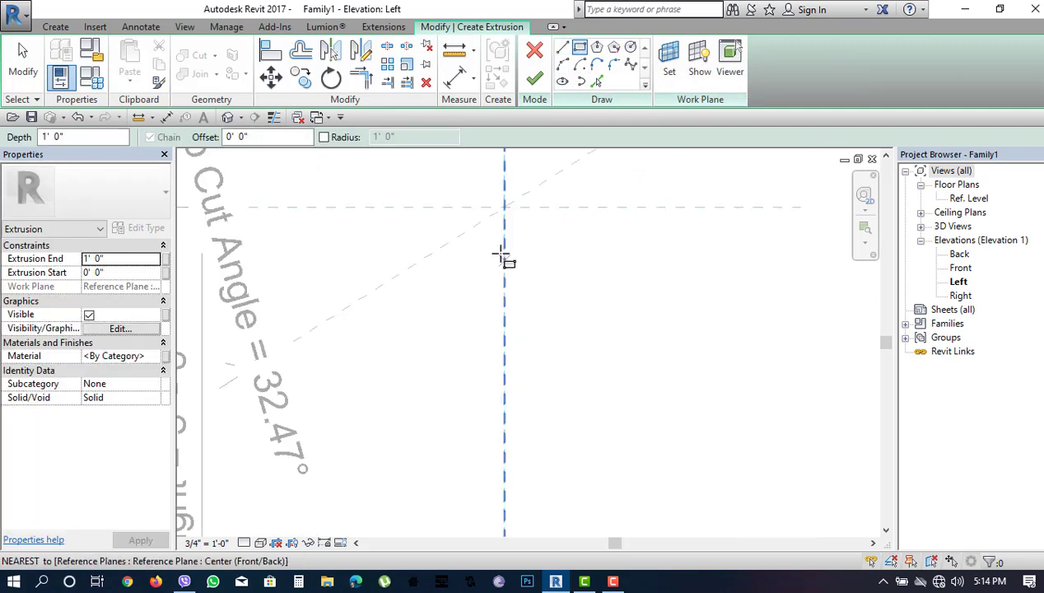
left_click(451, 208)
left_click(552, 240)
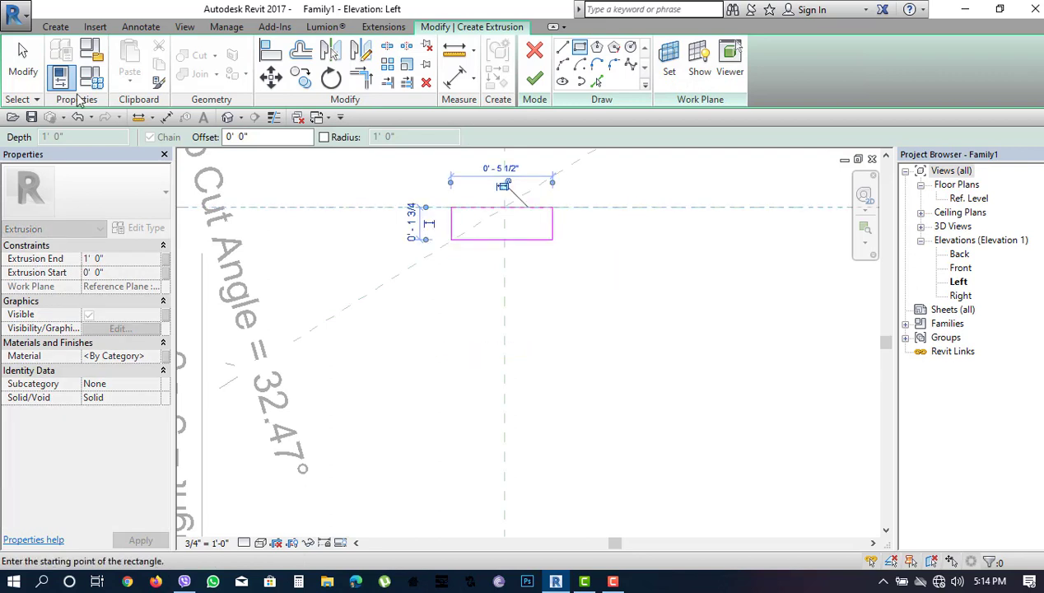
left_click(23, 57)
Set the rectangle's height to 3"
left_click(527, 240)
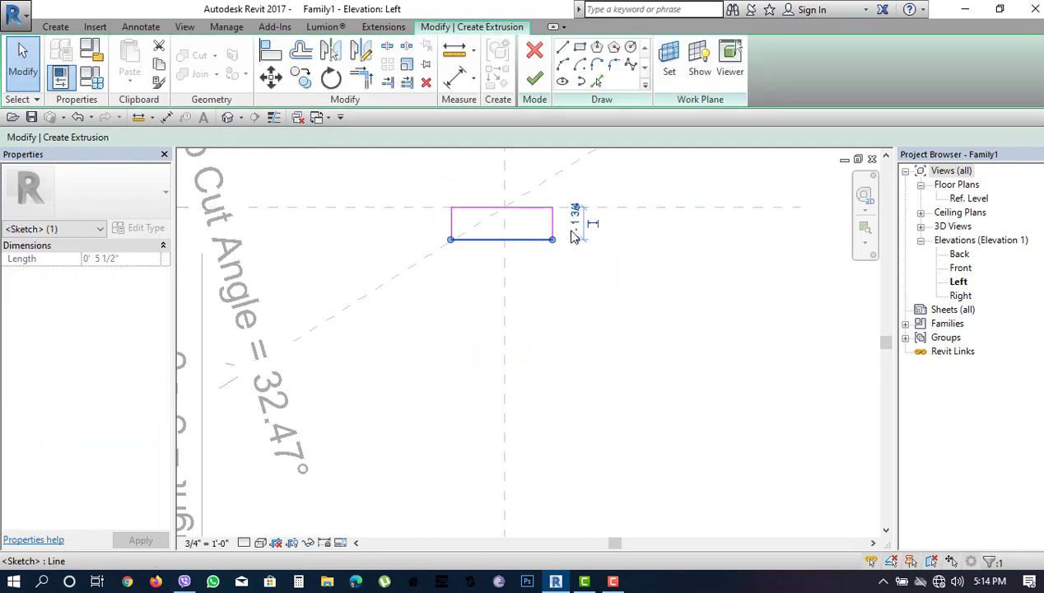
left_click(577, 221)
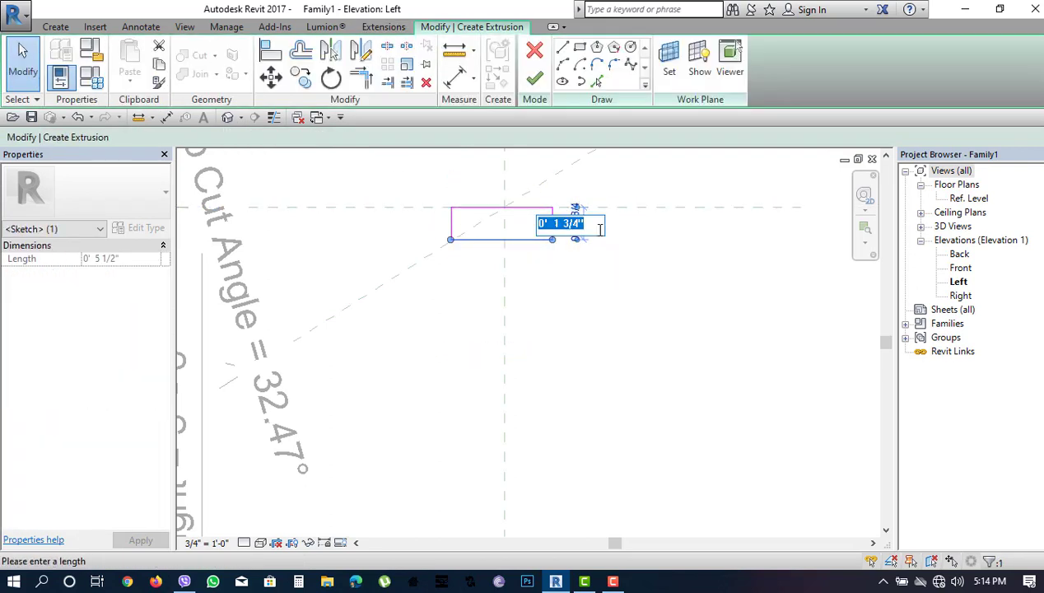
type("3")
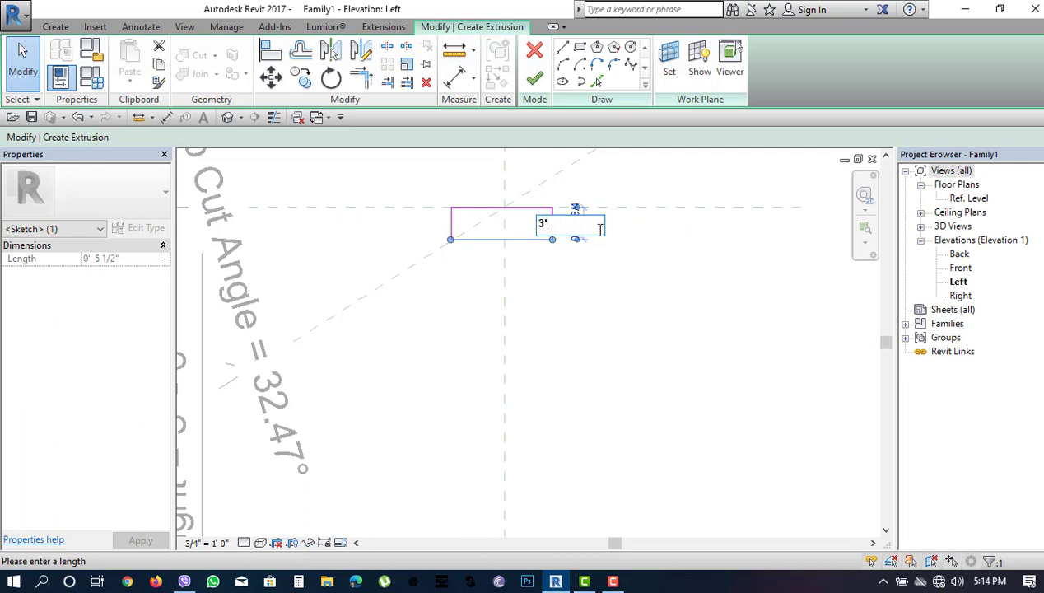
key("Return")
left_click(587, 277)
scroll(587, 276, "up", 2)
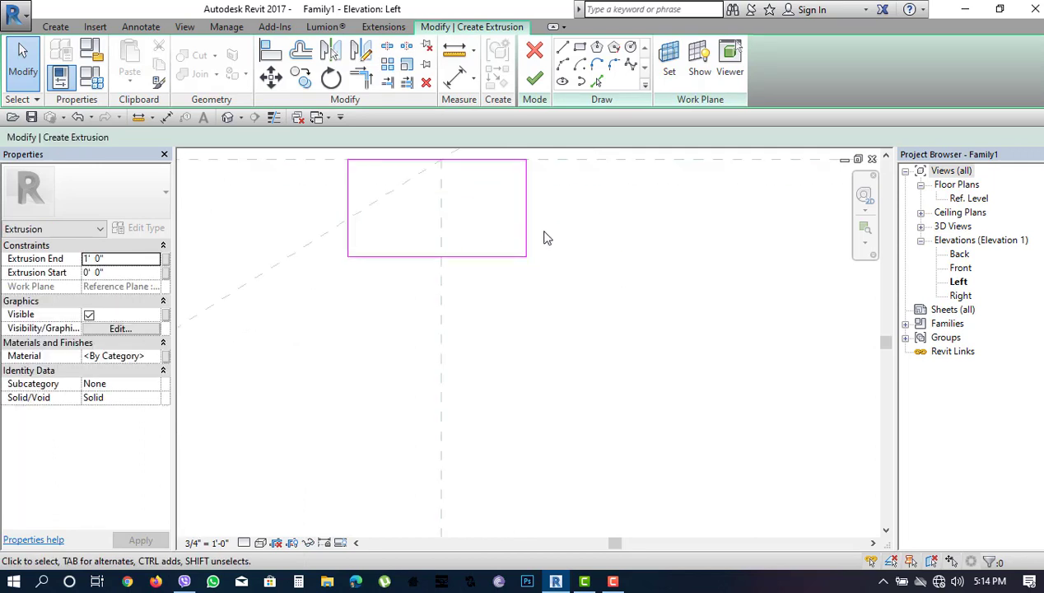
left_click(526, 228)
middle_click_drag(526, 228, 555, 312)
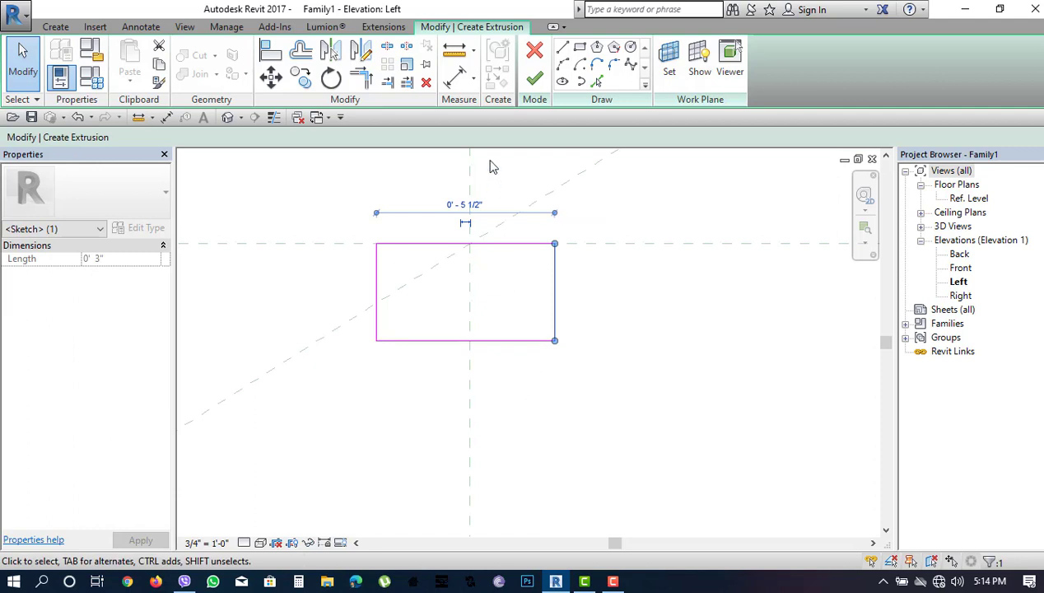
left_click(453, 78)
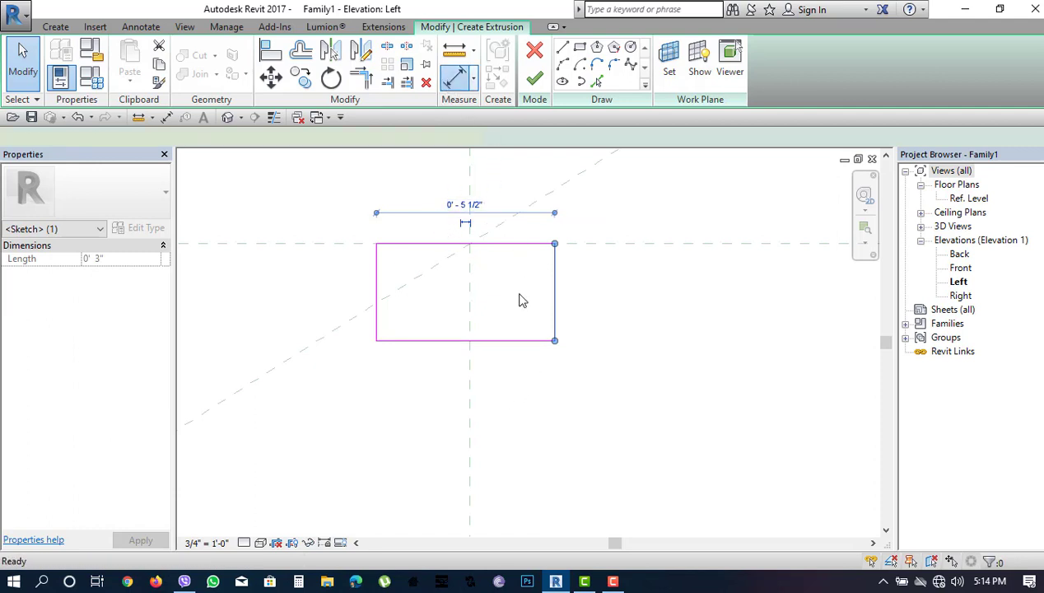
Dimension from the centre plane to the right edge and set it to 1 1/2"
left_click(473, 288)
left_click(558, 298)
scroll(560, 298, "down", 2)
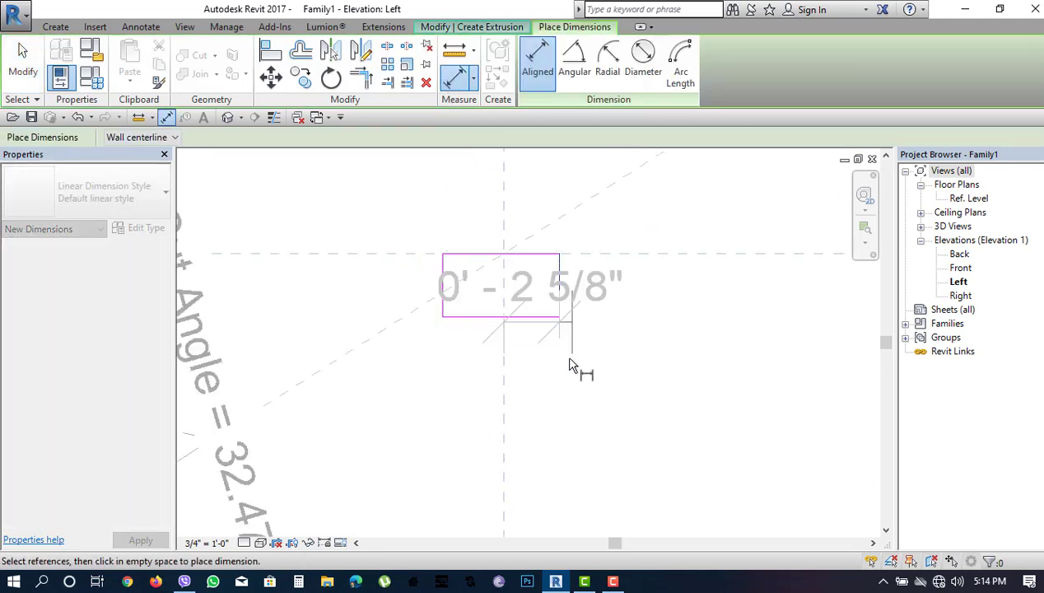
left_click(566, 411)
key("Escape")
key("Escape")
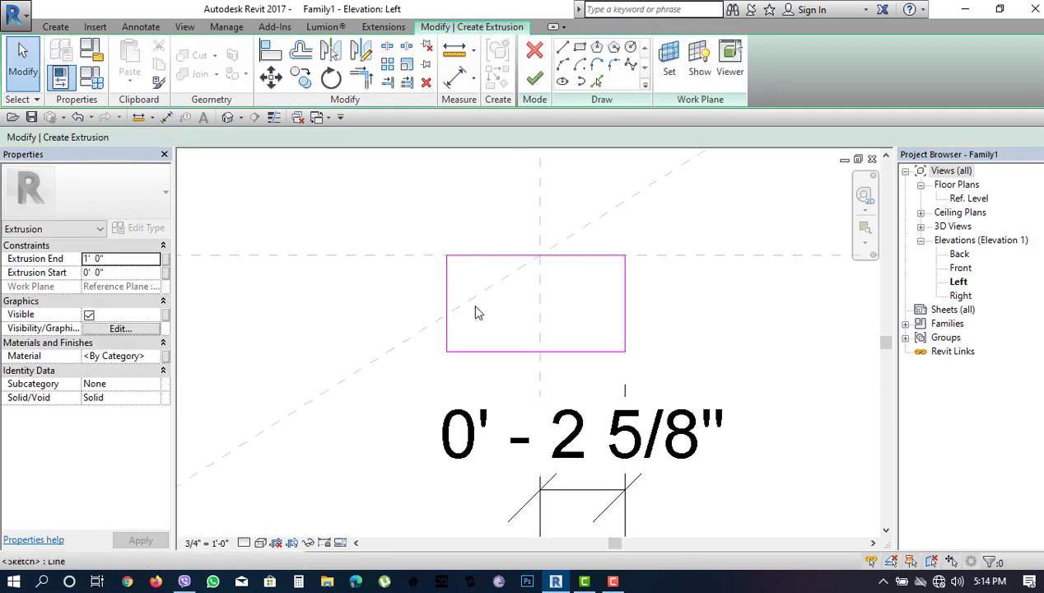
middle_click_drag(532, 336, 516, 285)
left_click(609, 256)
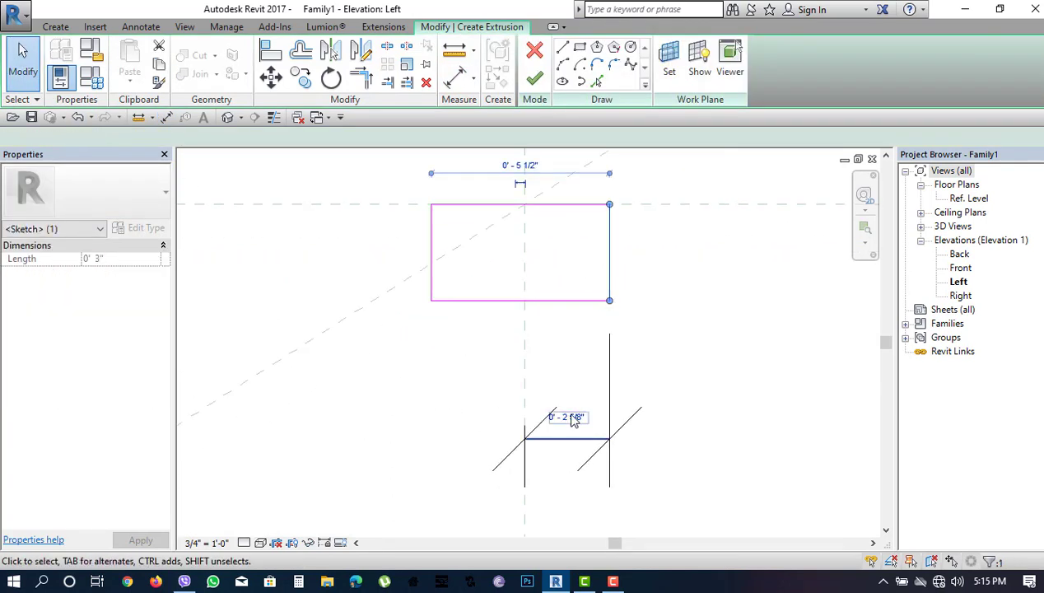
left_click(571, 416)
type("1.5")
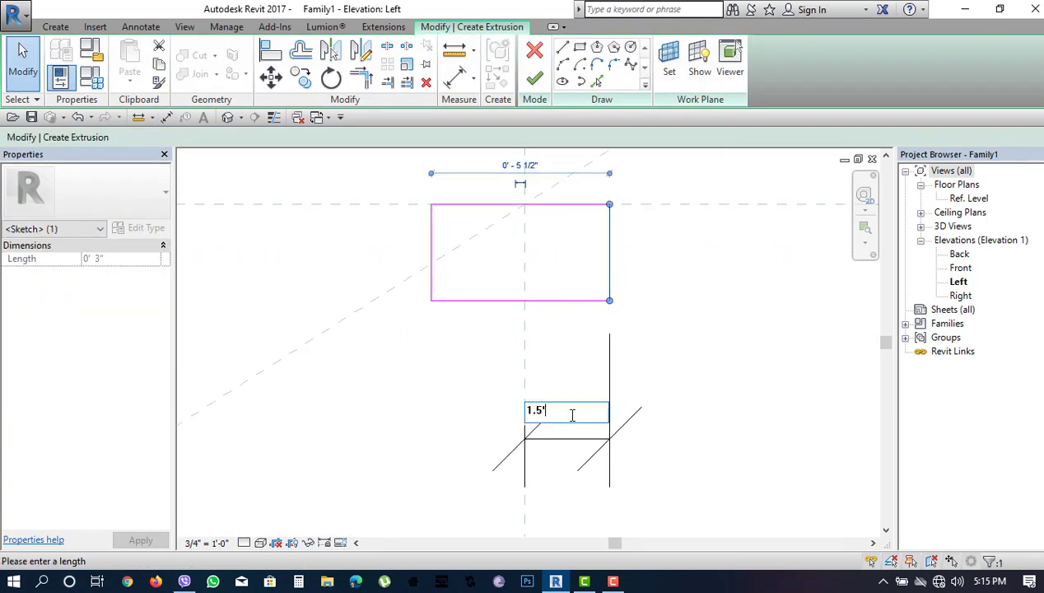
key("Return")
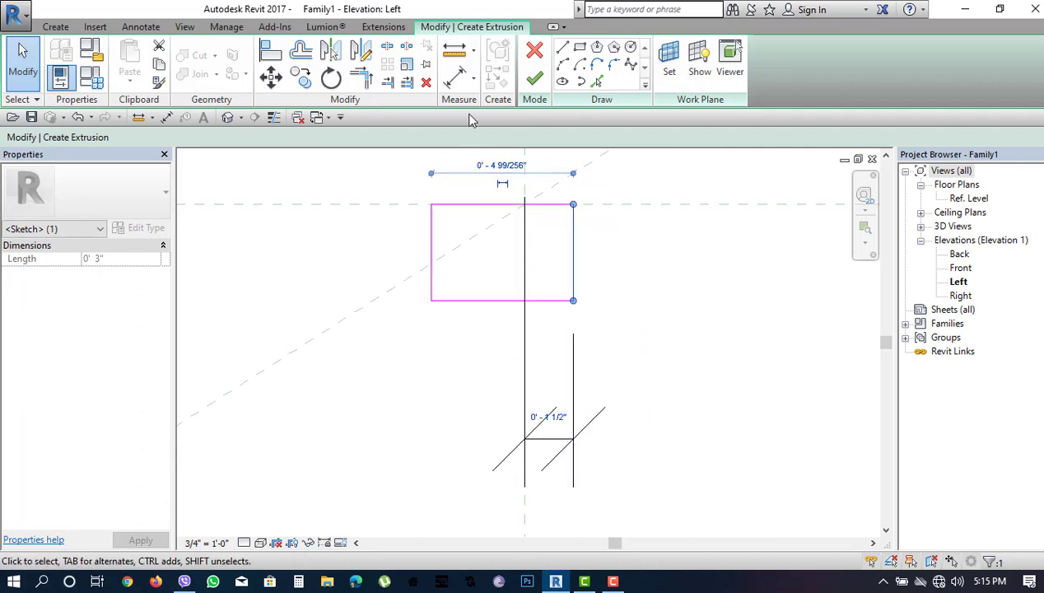
Move the dimension's witness line to the left edge and set the width to 3"
left_click(525, 359)
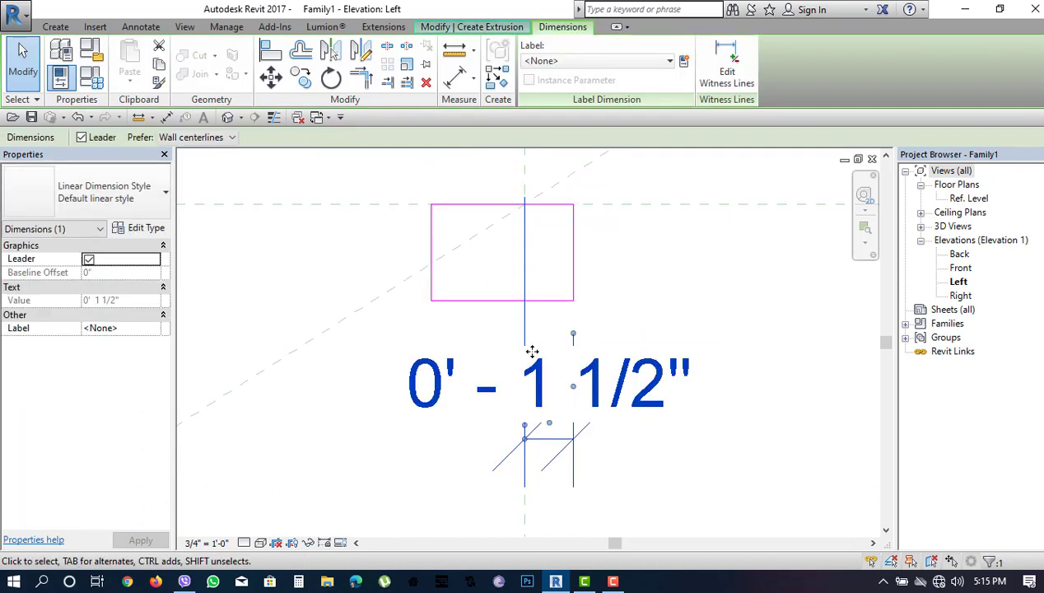
mouse_move(525, 426)
left_mouse_down()
mouse_move(535, 382)
mouse_move(421, 292)
left_mouse_up()
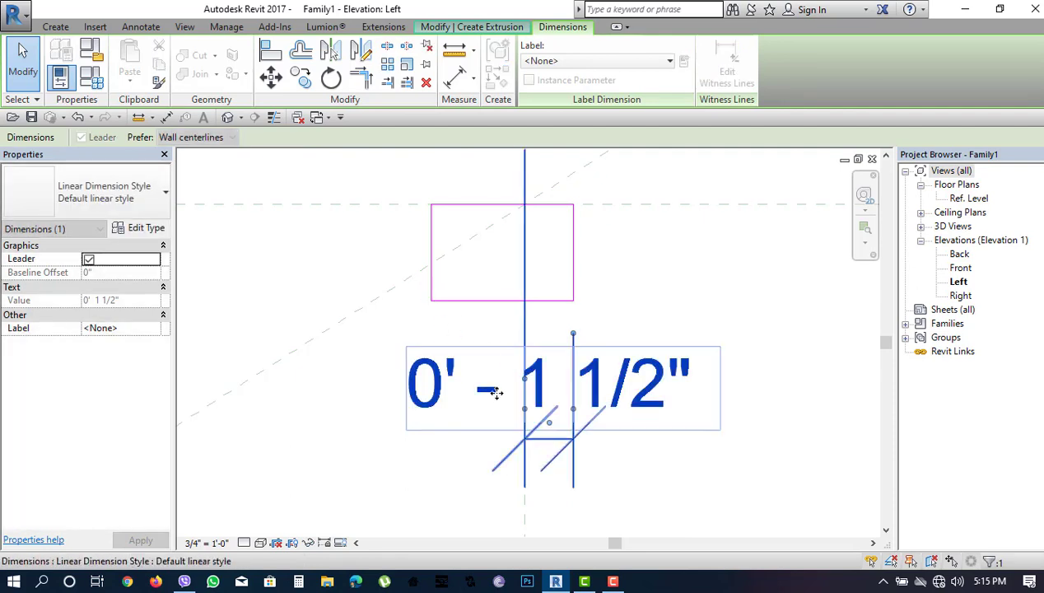
left_click_drag(529, 420, 436, 288)
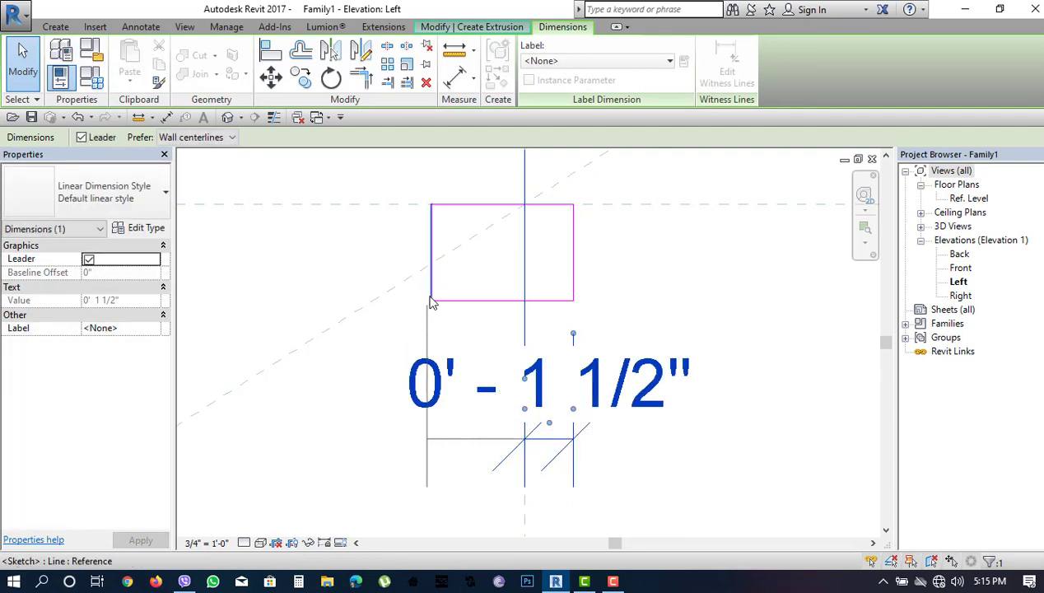
left_click(434, 251)
left_click(498, 414)
type("3")
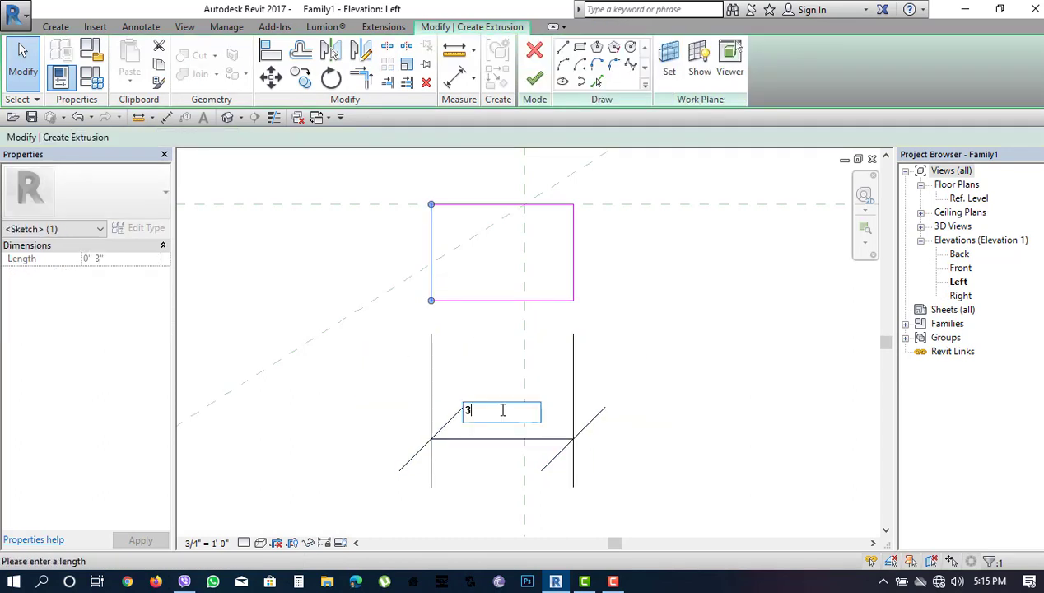
key("Return")
key("Escape")
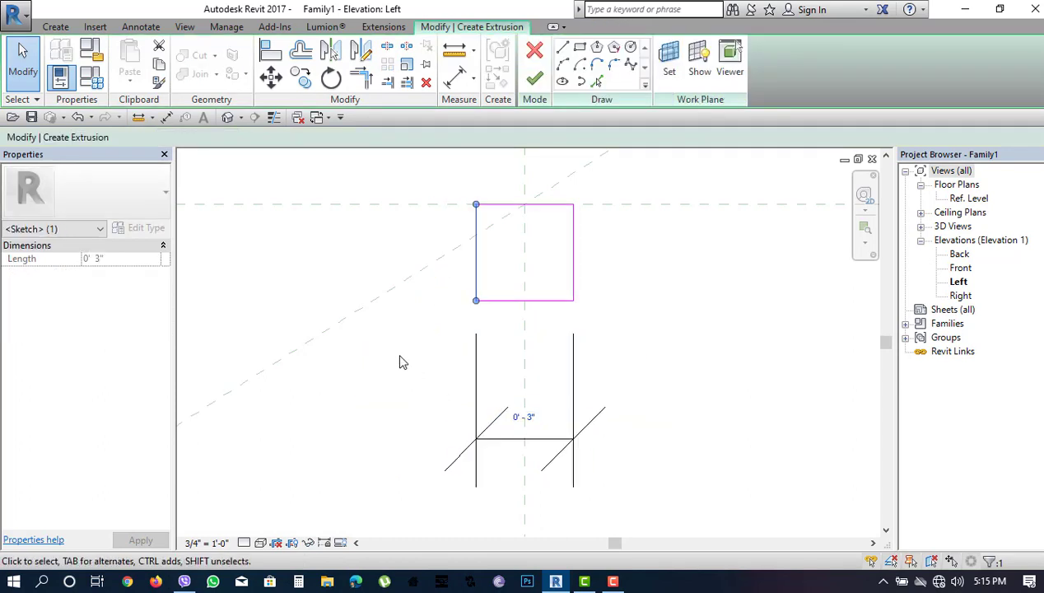
Delete the leftover dimension and recentre the sketch
scroll(465, 275, "up", 1)
left_click(457, 379)
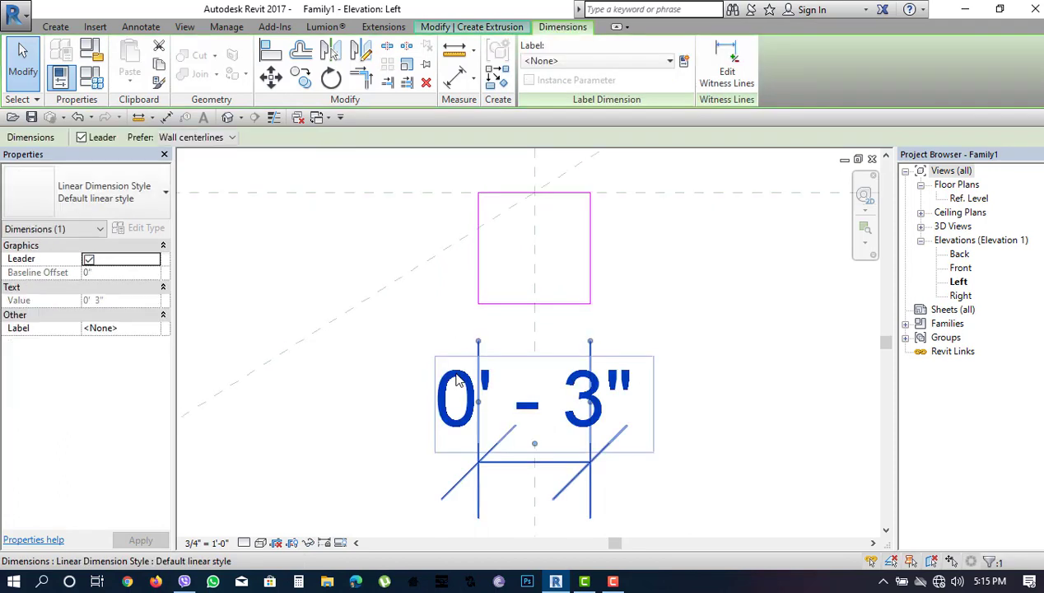
key("Delete")
scroll(459, 322, "down", 2)
scroll(461, 324, "down", 1)
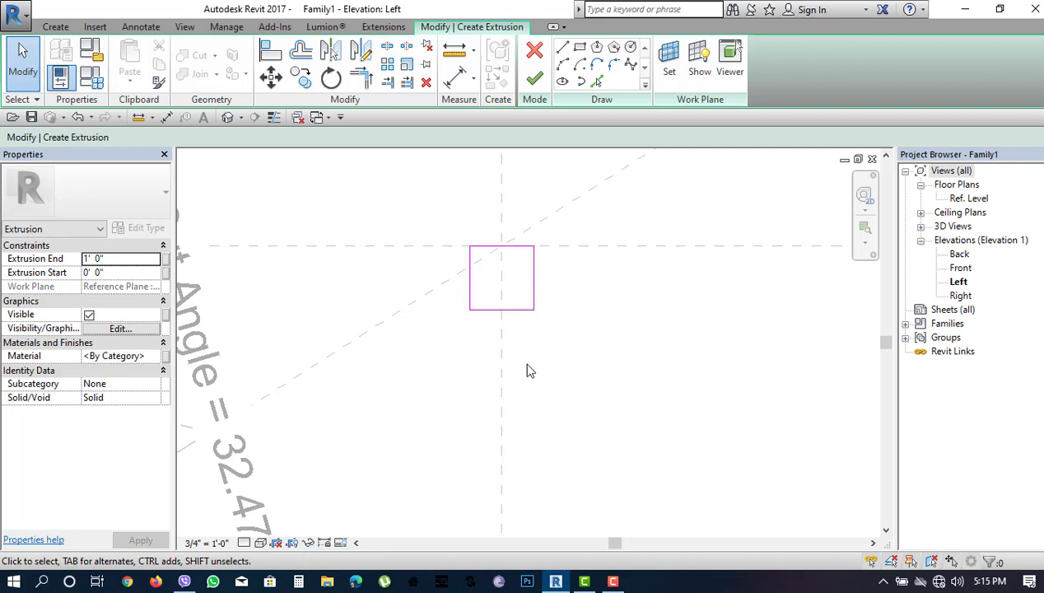
mouse_move(619, 295)
middle_mouse_down()
mouse_move(589, 241)
mouse_move(557, 293)
mouse_move(559, 270)
mouse_move(598, 284)
mouse_move(595, 255)
middle_mouse_up()
scroll(589, 240, "up", 2)
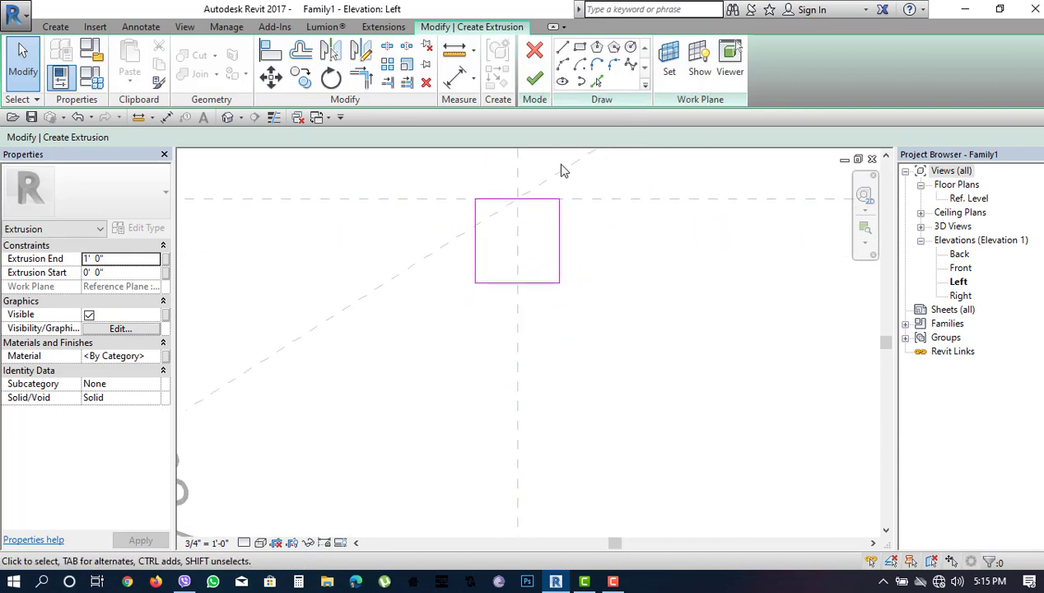
scroll(556, 176, "up", 2)
scroll(552, 182, "up", 2)
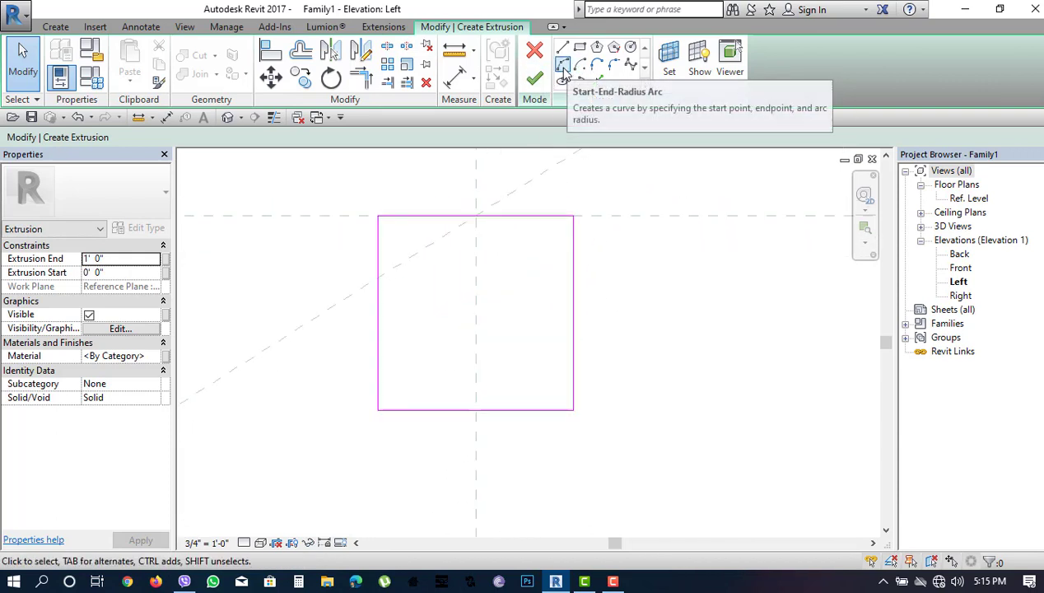
Set up the Fillet Arc tool with a fixed 1/2" radius
left_click(562, 64)
scroll(419, 181, "up", 2)
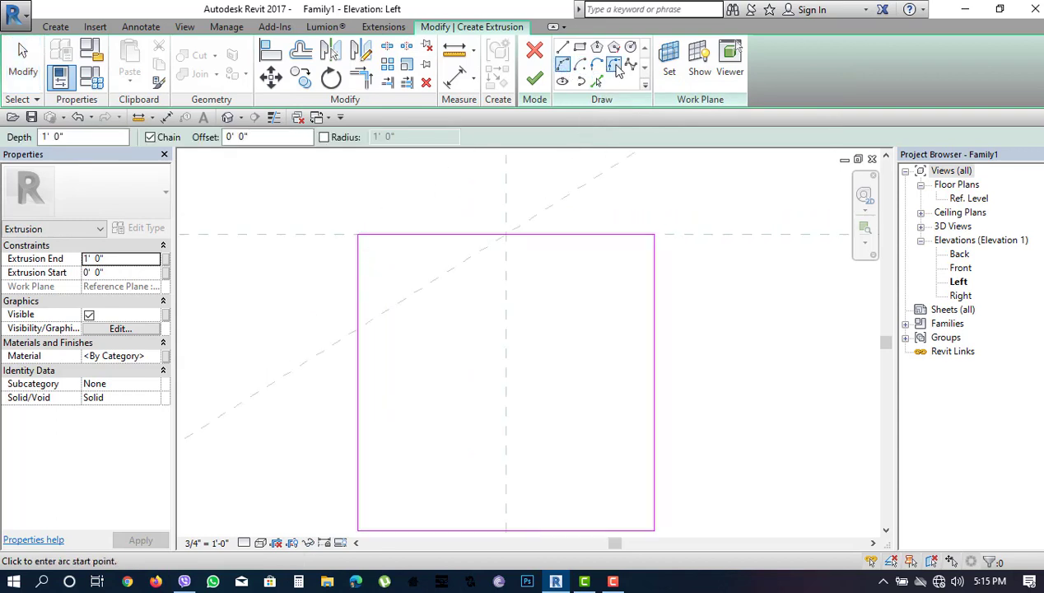
left_click(614, 66)
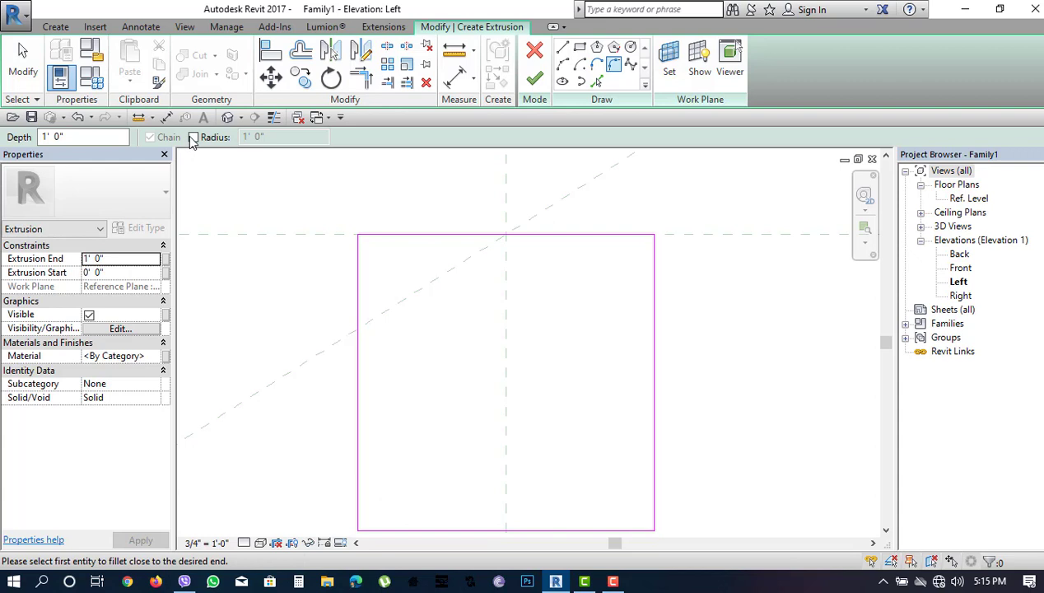
left_click(193, 138)
key("BackSpace")
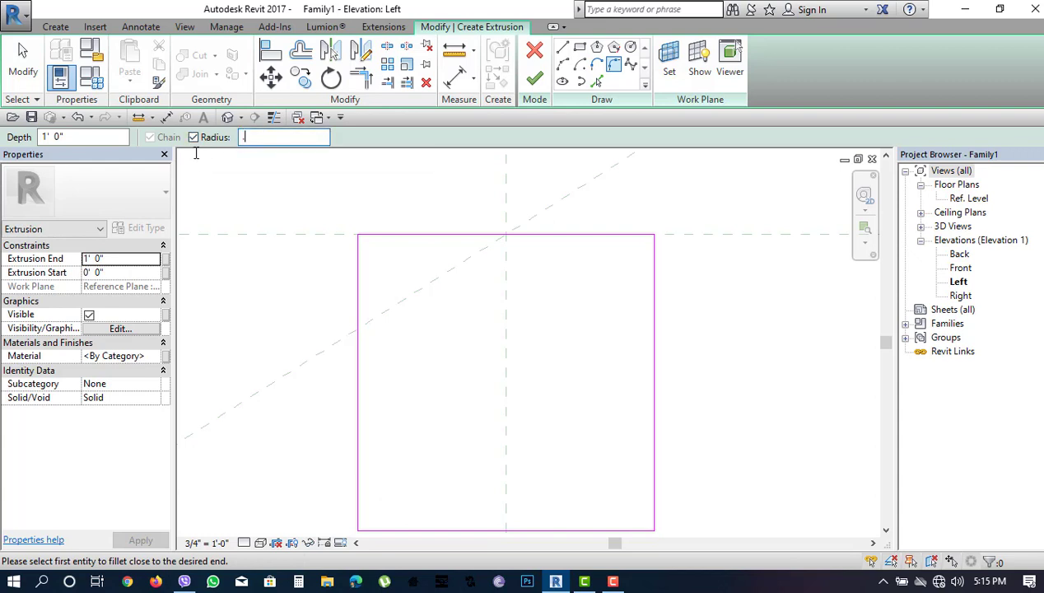
type("1/2")
key("Return")
Fillet the top-left and top-right corners and finish the extrusion sketch
left_click(363, 304)
left_click(397, 236)
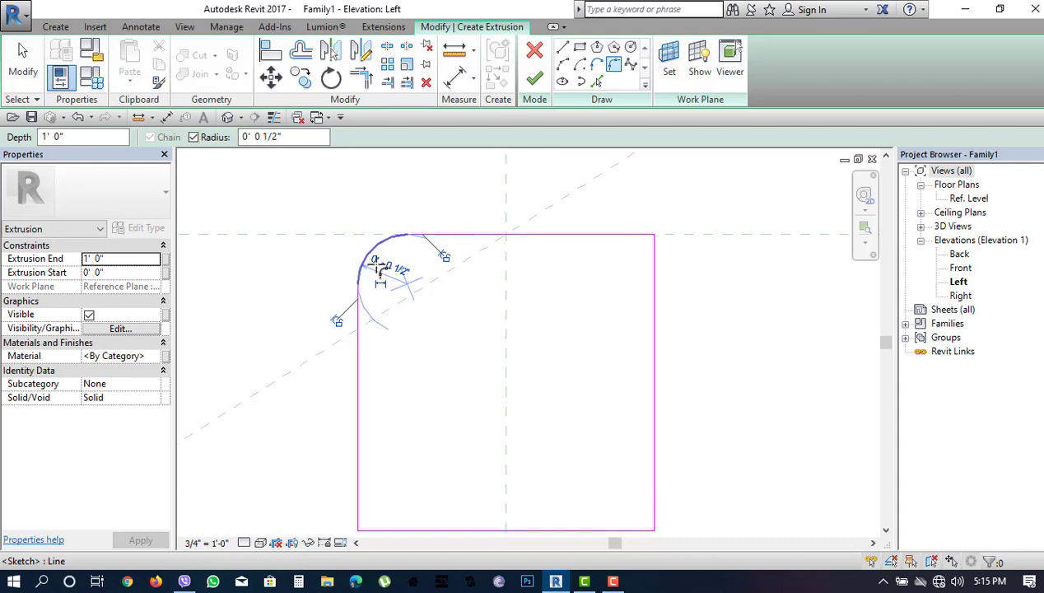
left_click(601, 235)
left_click(655, 293)
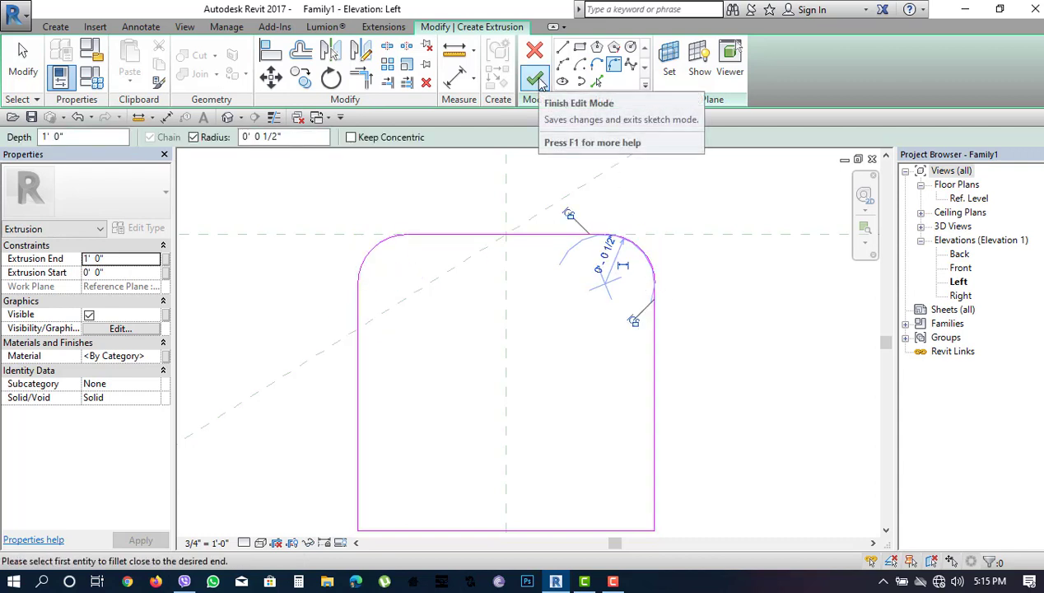
left_click(125, 260)
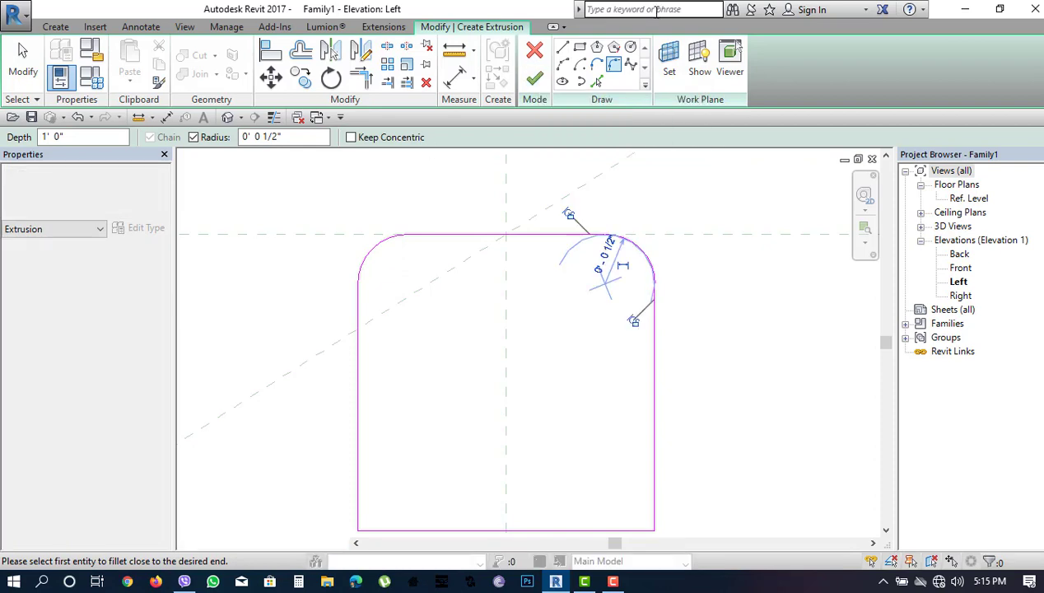
left_click(533, 80)
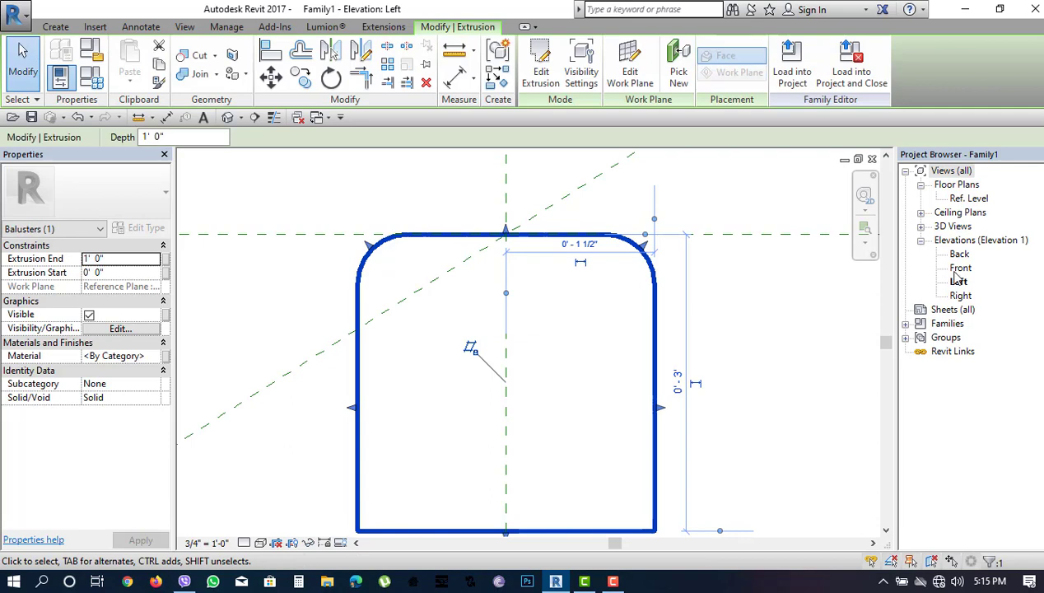
In Front elevation, set extrusion start -1 1/2" and end 1 1/2", then reopen Left
double_click(960, 268)
scroll(424, 212, "up", 3)
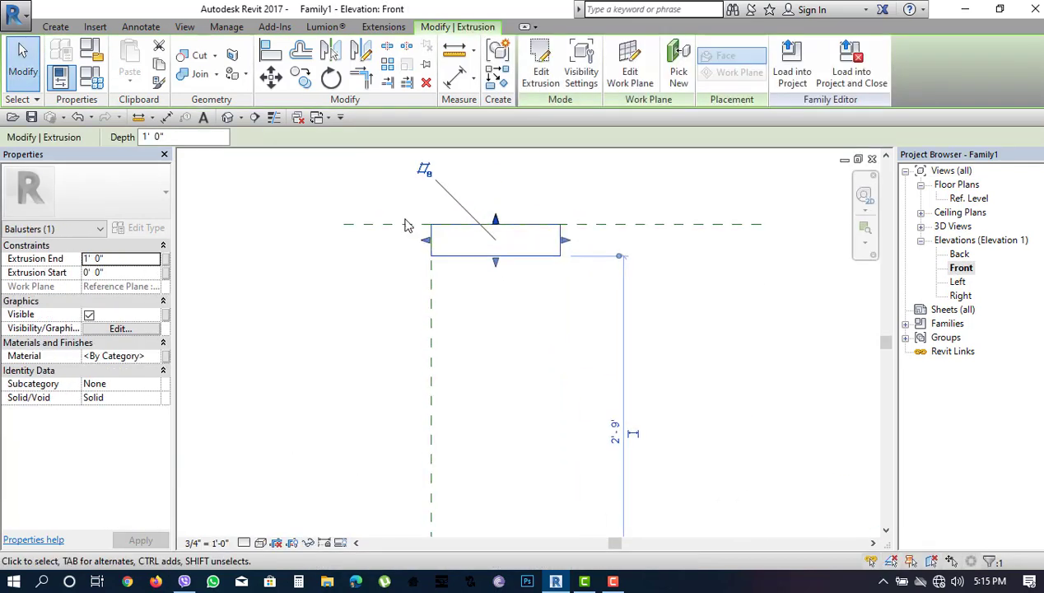
left_click(134, 260)
type("3")
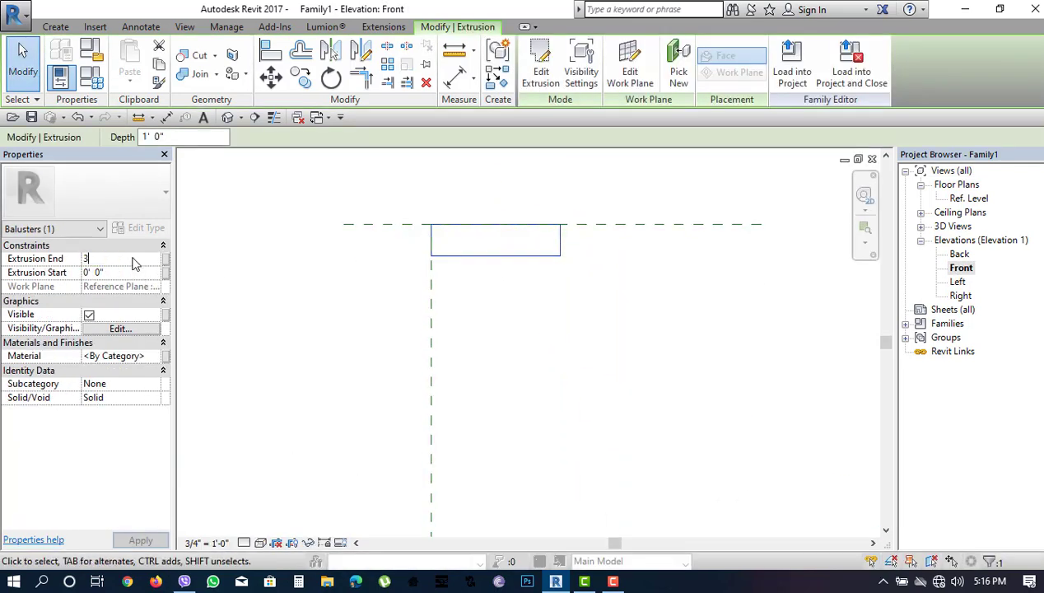
type("'")
left_click_drag(124, 260, 70, 264)
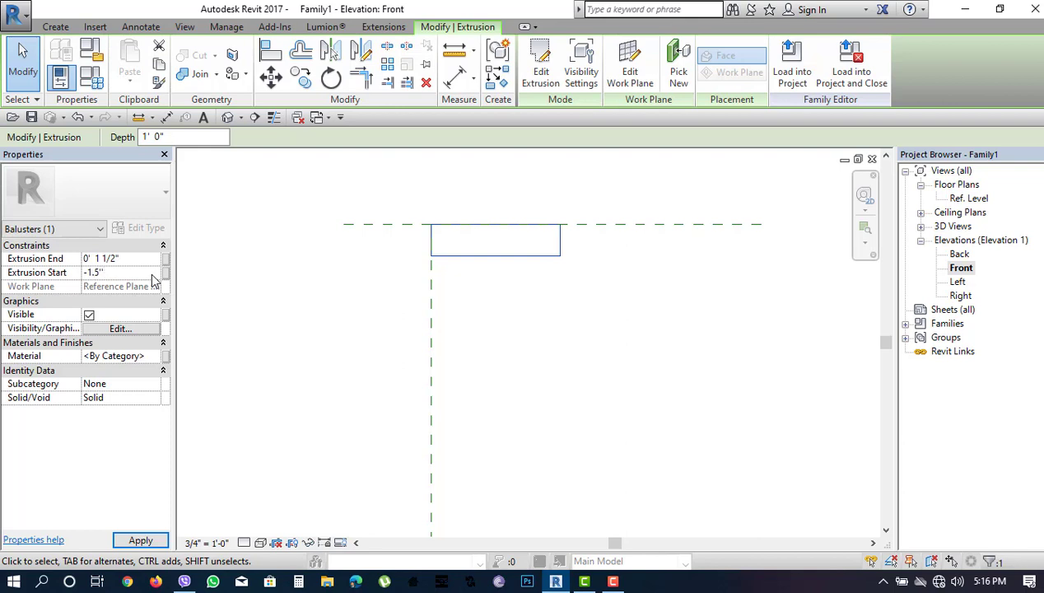
left_click(498, 372)
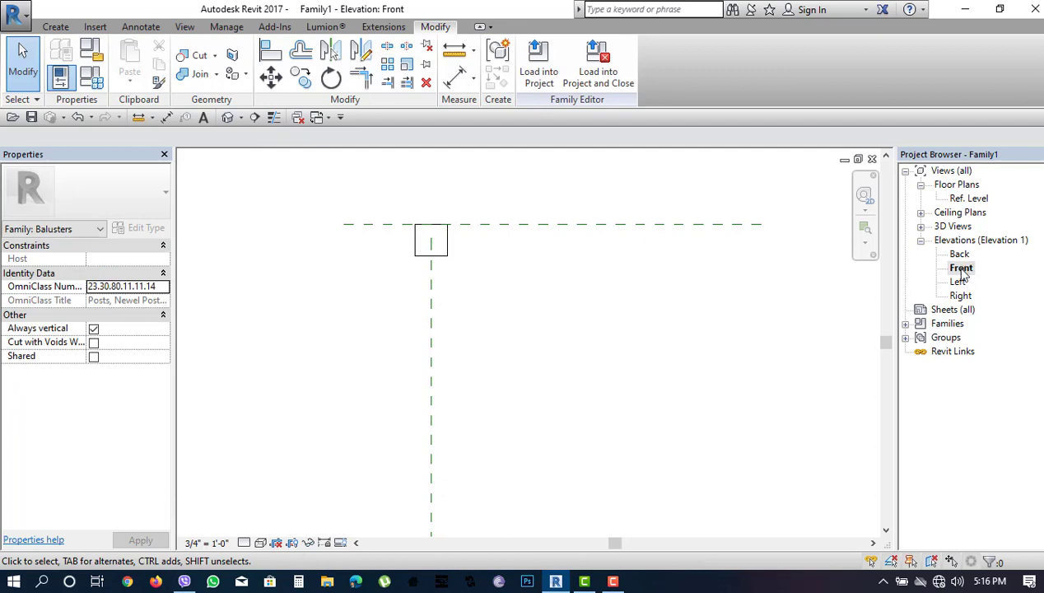
double_click(958, 281)
Begin a second extrusion on Reference Plane : Center (Left/Right), framing the baluster base
scroll(527, 271, "down", 2)
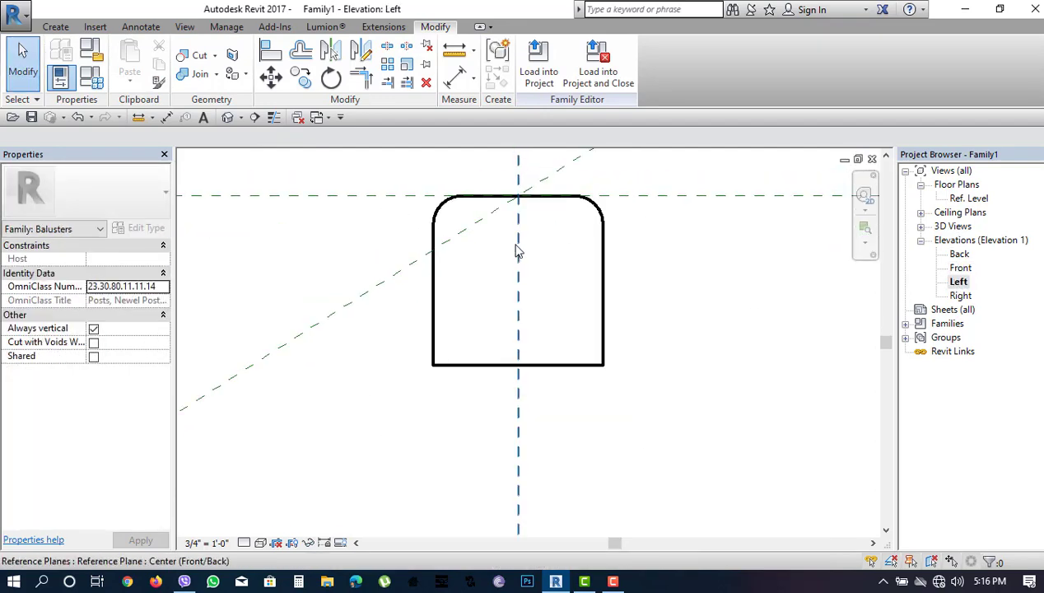
scroll(517, 251, "down", 1)
scroll(483, 268, "down", 2)
scroll(517, 256, "down", 2)
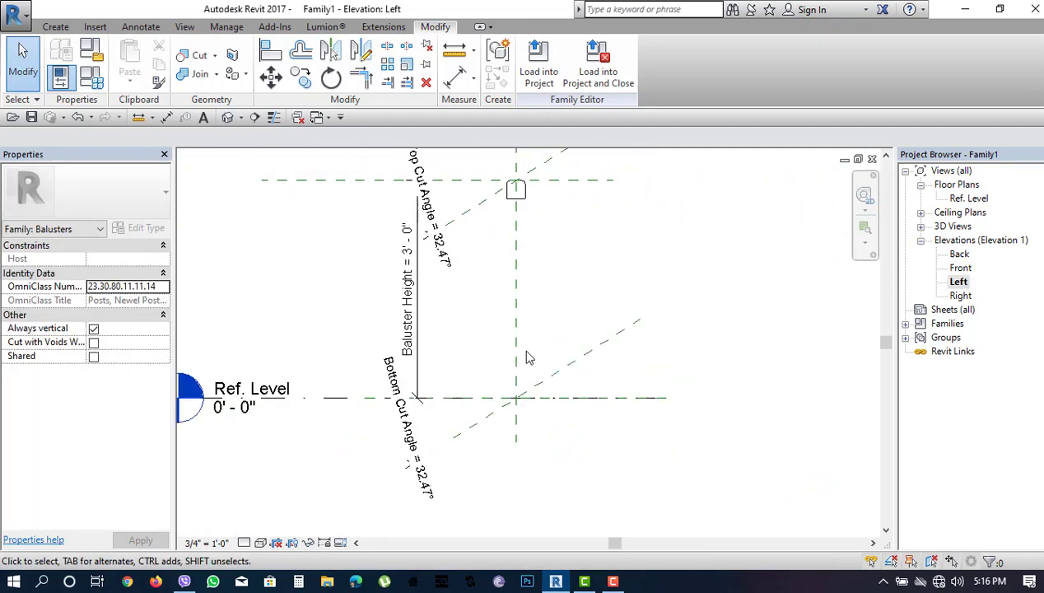
scroll(528, 358, "up", 2)
middle_click_drag(528, 358, 517, 441)
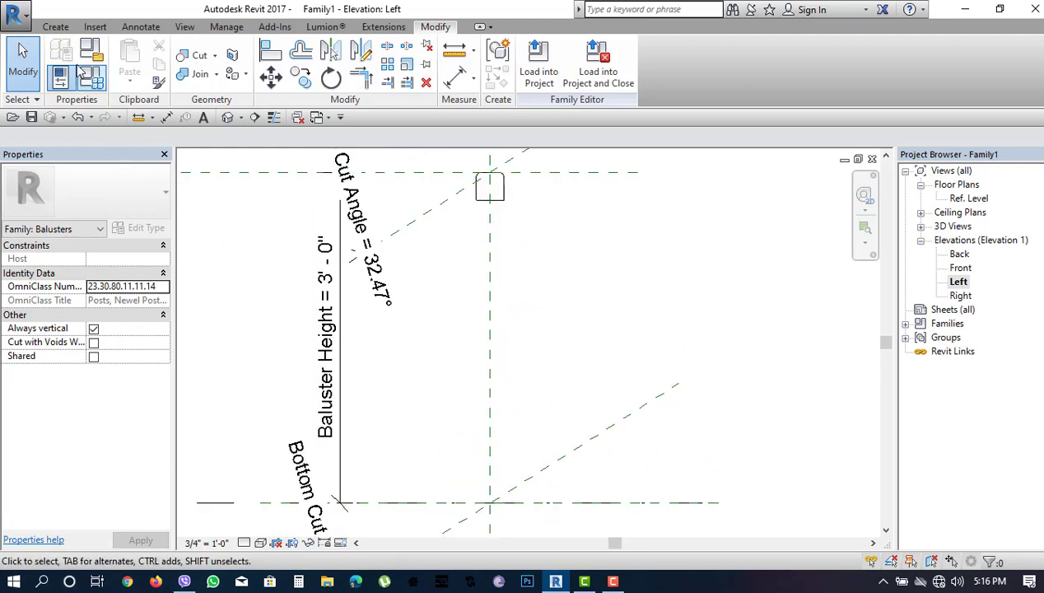
left_click(58, 28)
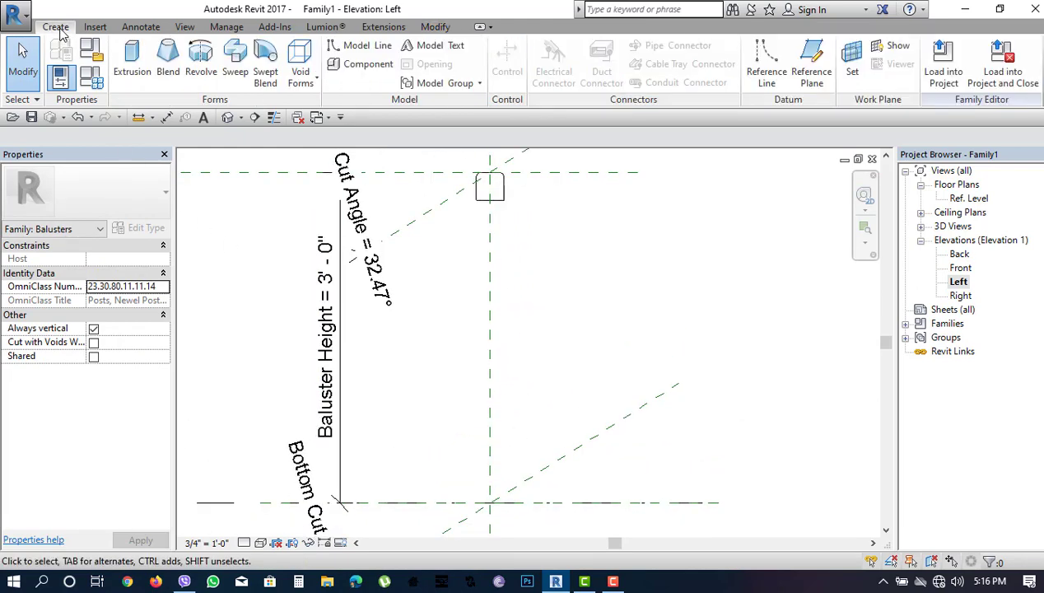
left_click(131, 62)
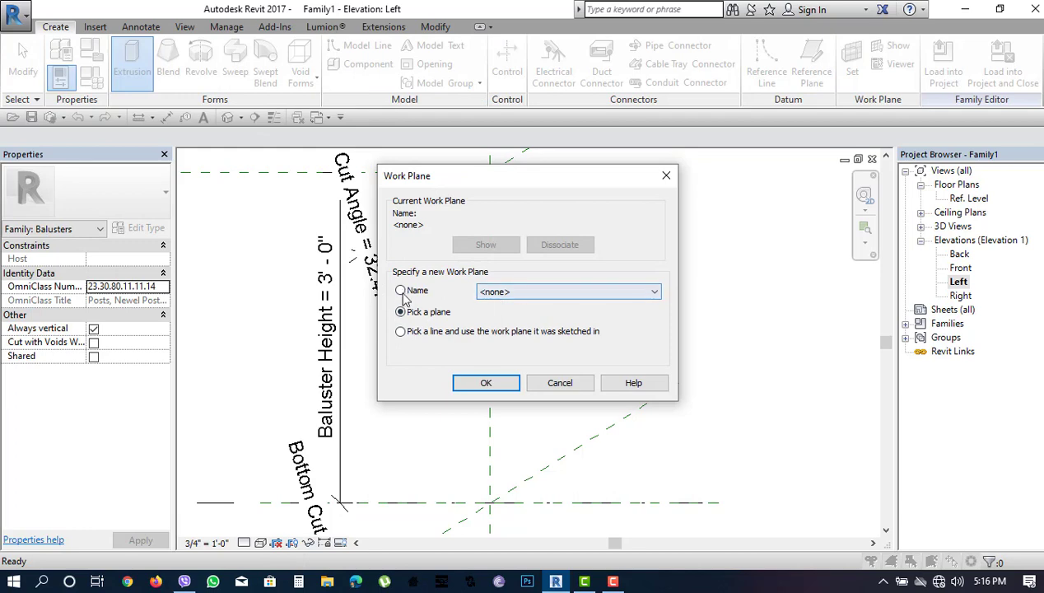
left_click(501, 293)
left_click(501, 292)
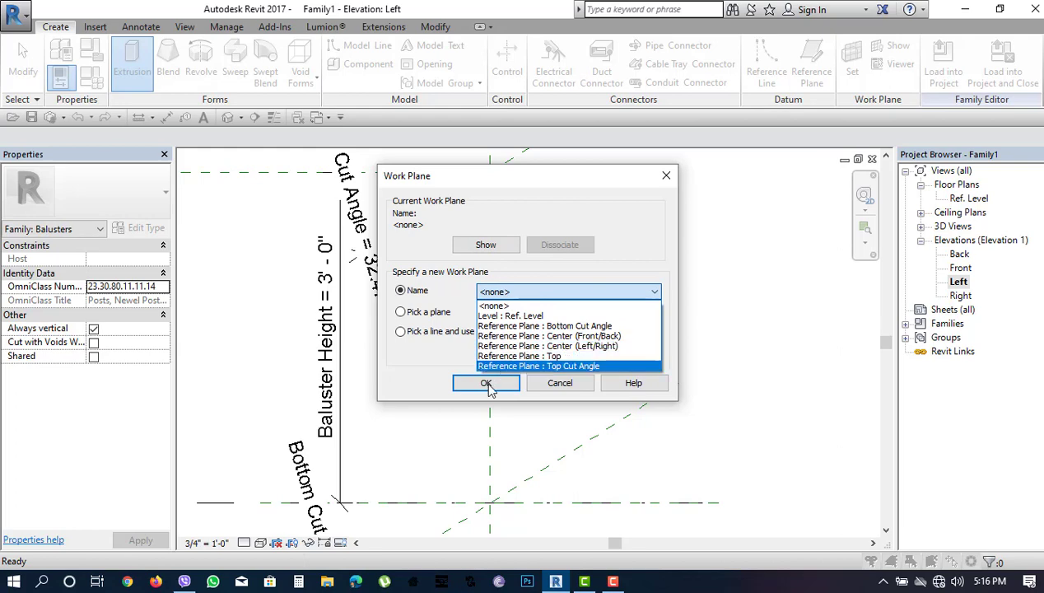
left_click(560, 346)
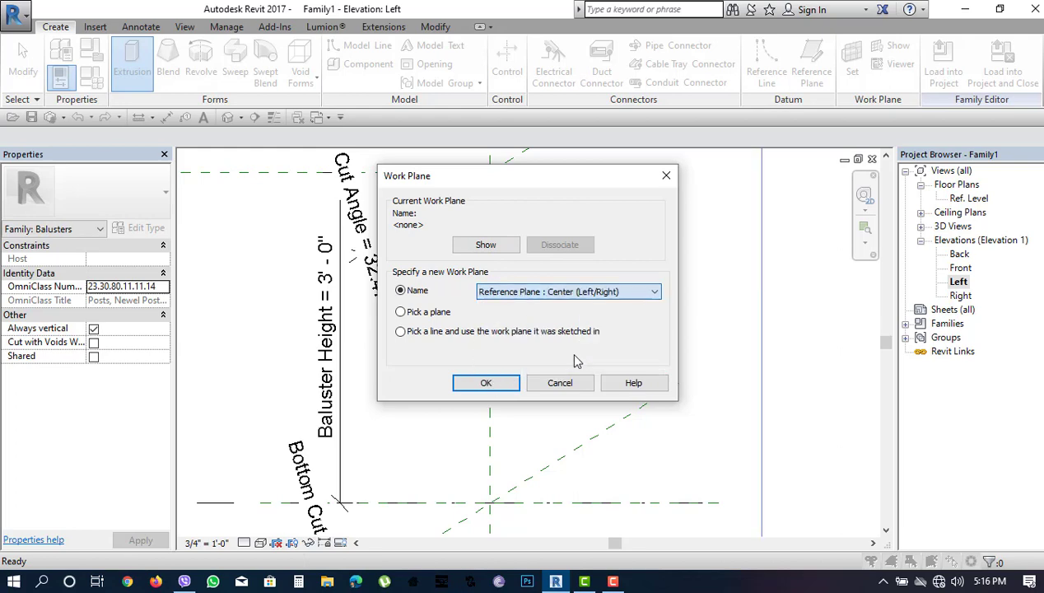
left_click(486, 383)
middle_click_drag(496, 391, 514, 250)
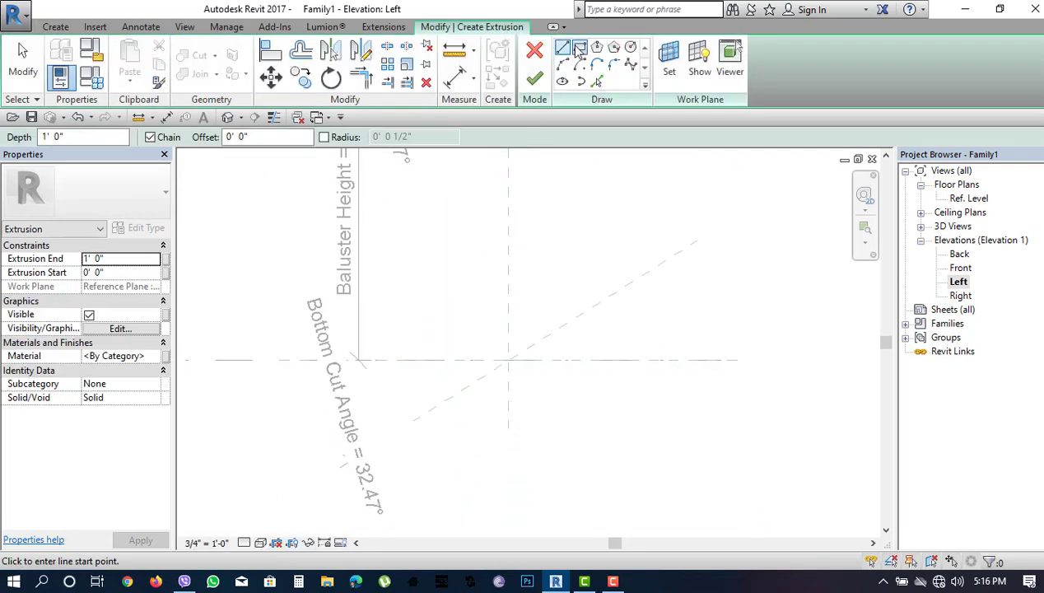
Draw a rectangle on the reference level and set its height to 4"
left_click(578, 50)
scroll(498, 354, "up", 2)
left_click(470, 322)
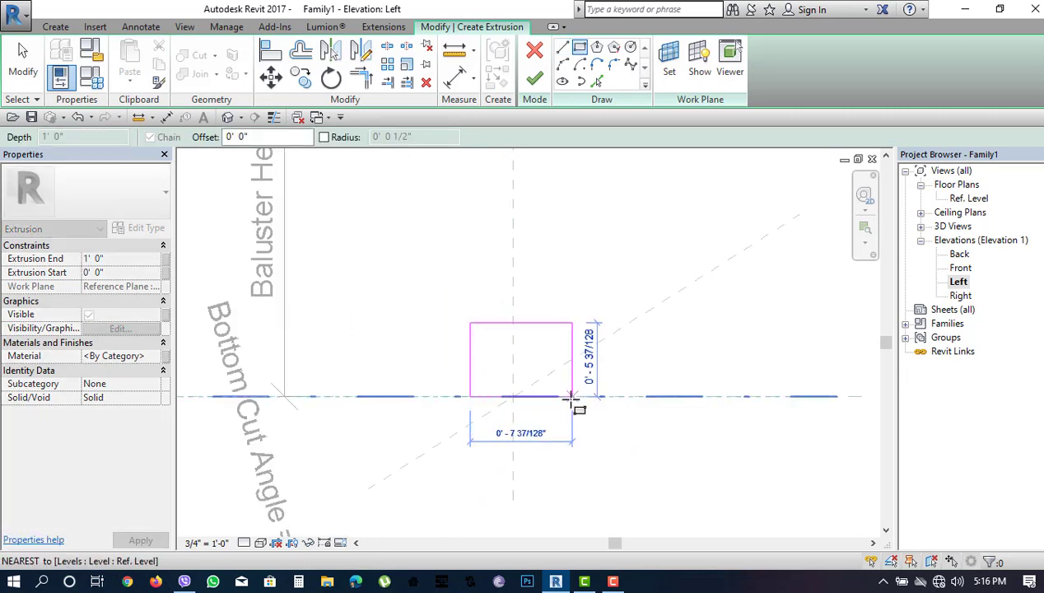
left_click(571, 397)
key("Escape")
key("Escape")
scroll(487, 292, "up", 2)
left_click(490, 340)
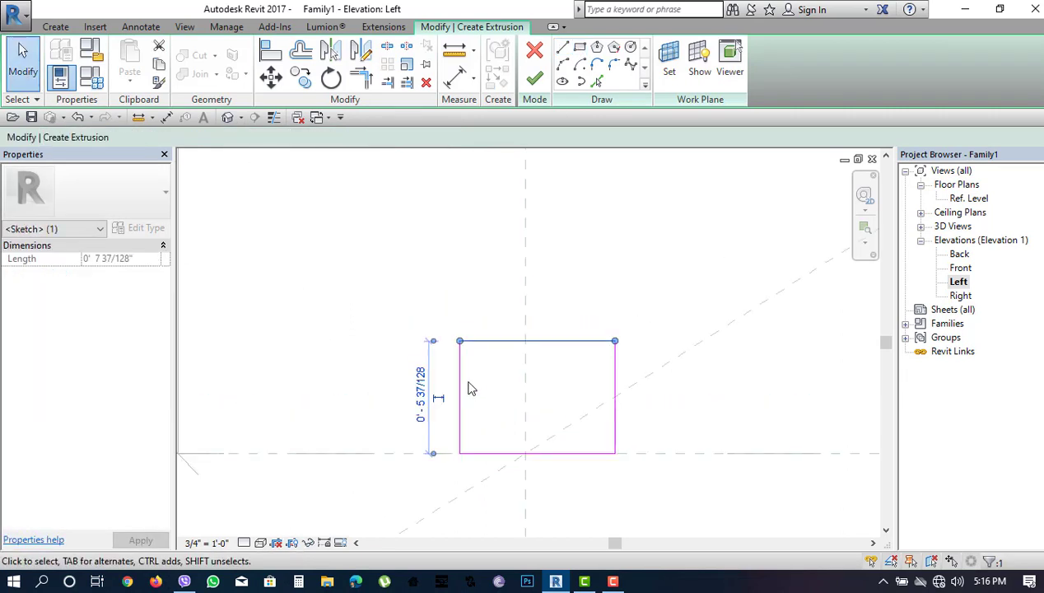
left_click(421, 394)
type("4\"")
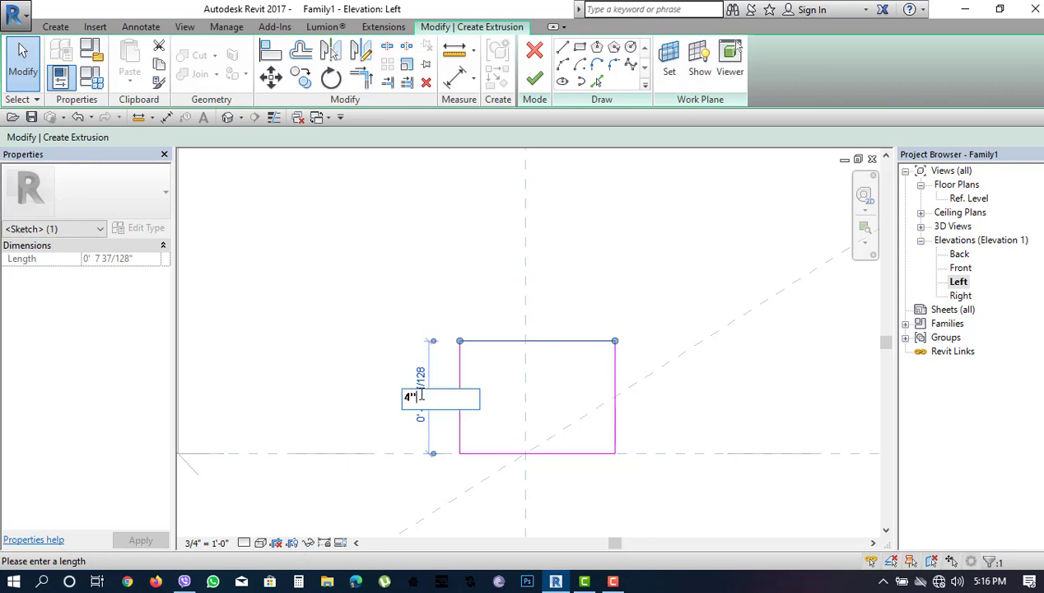
key("Return")
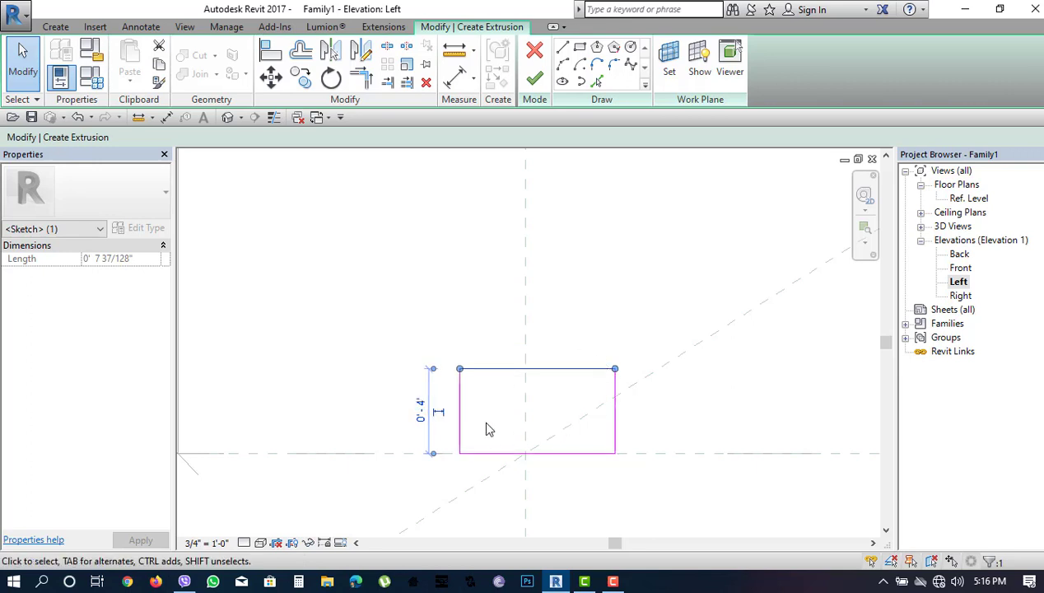
left_click(487, 428)
Dimension the left edge to the centre plane and set it to 1 1/2"
left_click(455, 76)
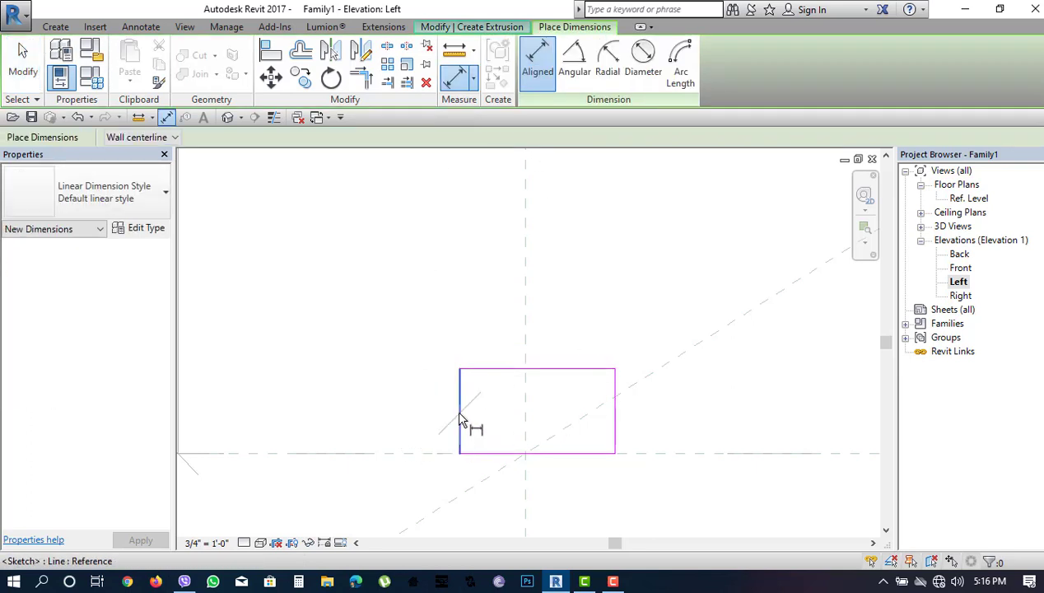
left_click(459, 416)
left_click(525, 399)
left_click(510, 316)
key("Escape")
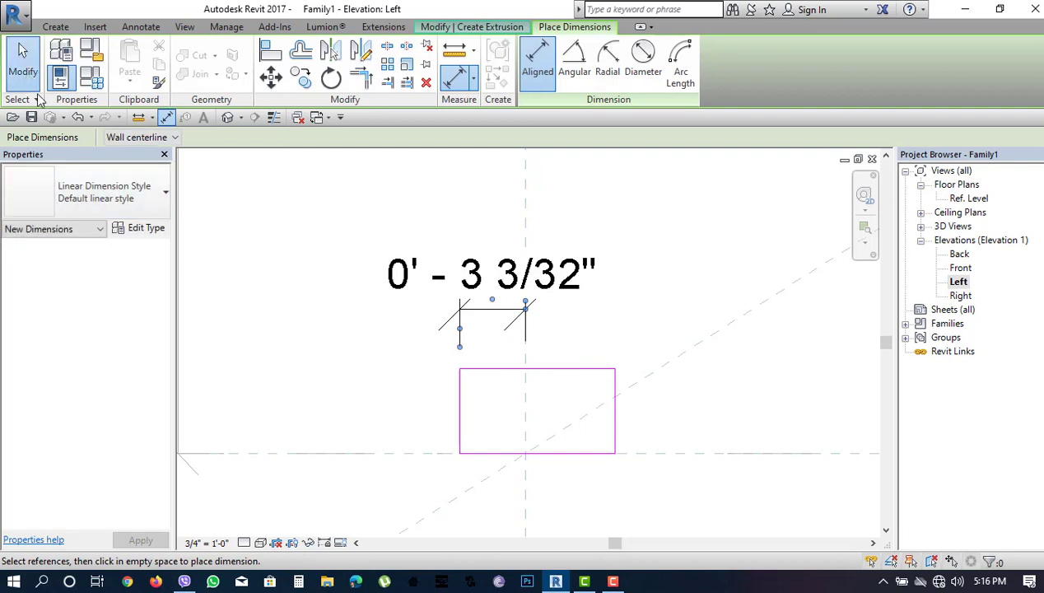
left_click(493, 291)
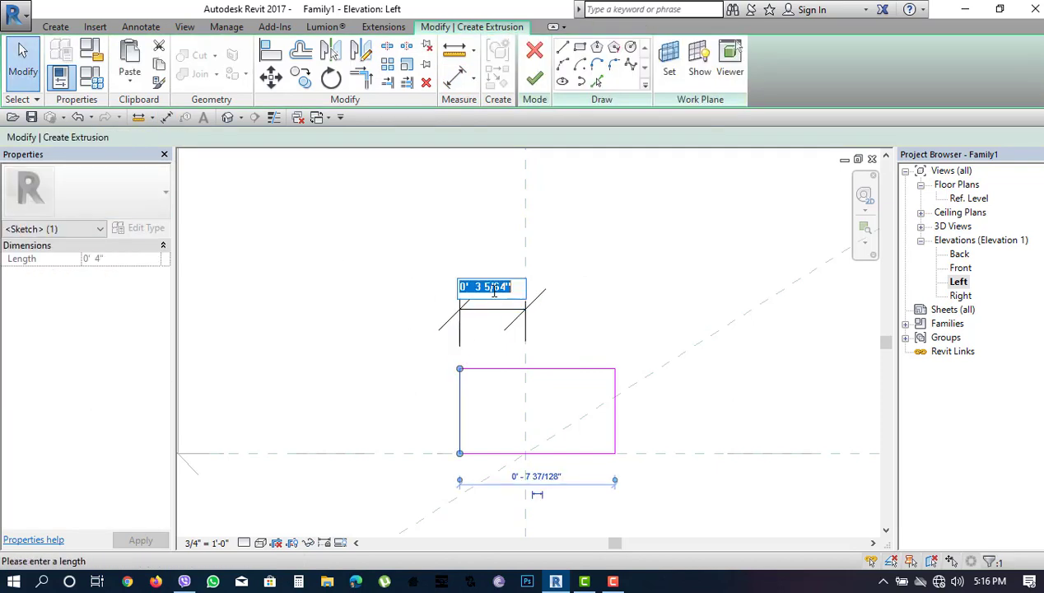
key("Return")
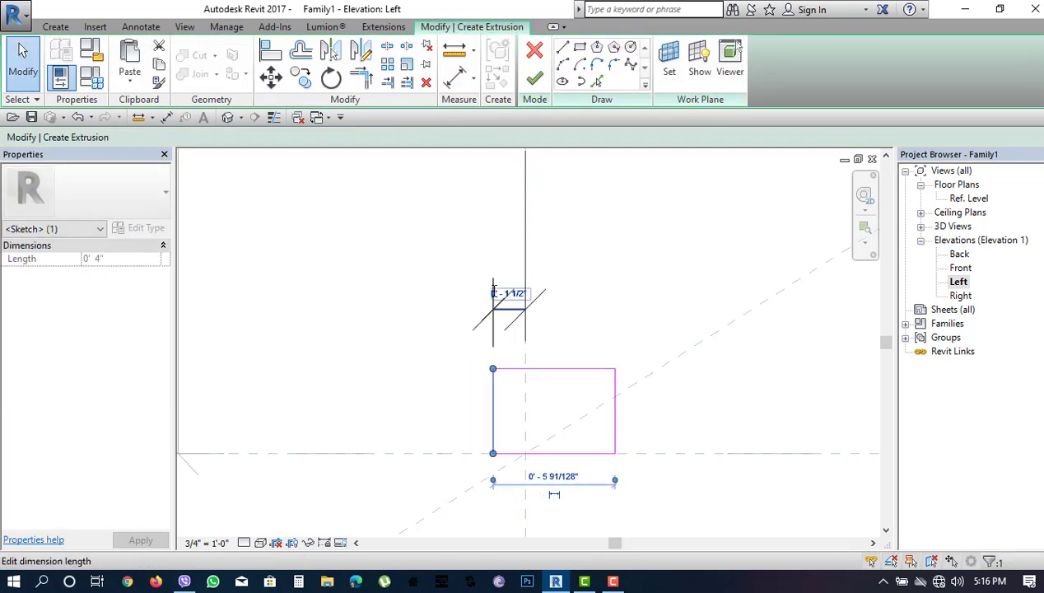
Set the rectangle's width to 3" and finish the solid extrusion
left_click(614, 428)
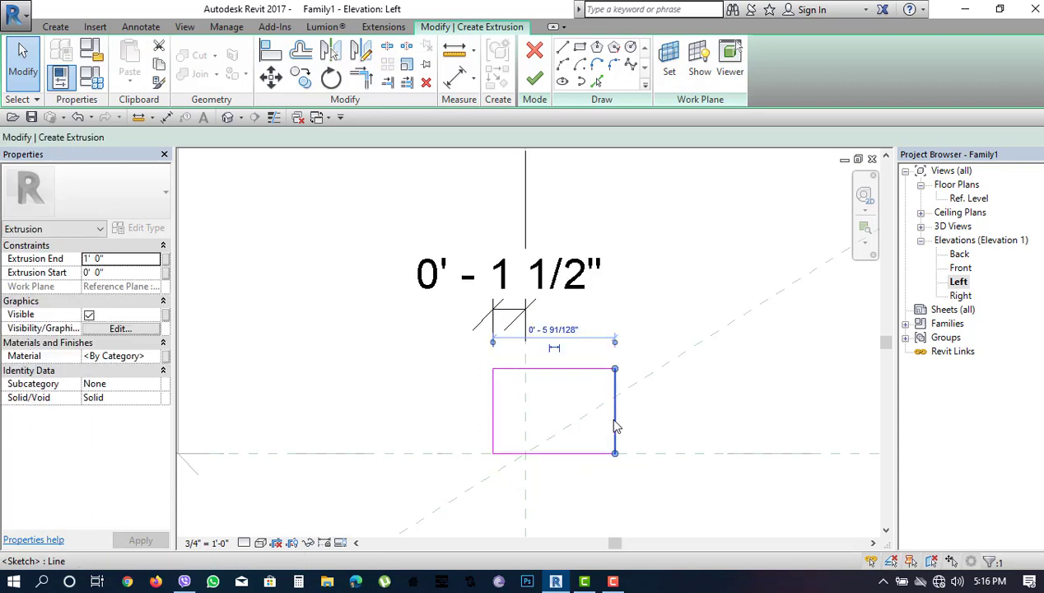
left_click(566, 329)
type("3")
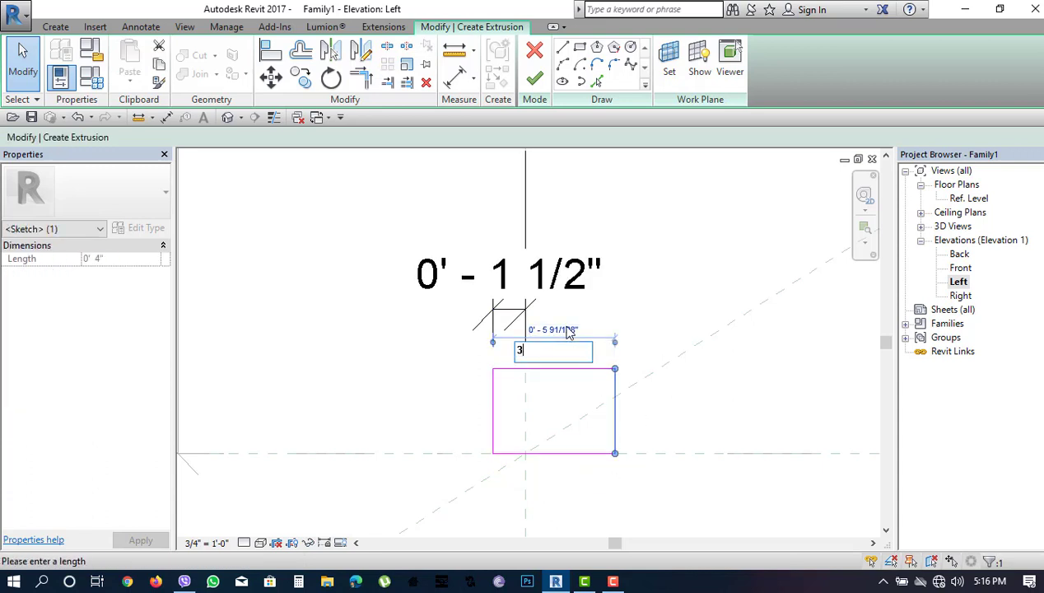
key("Return")
left_click(535, 77)
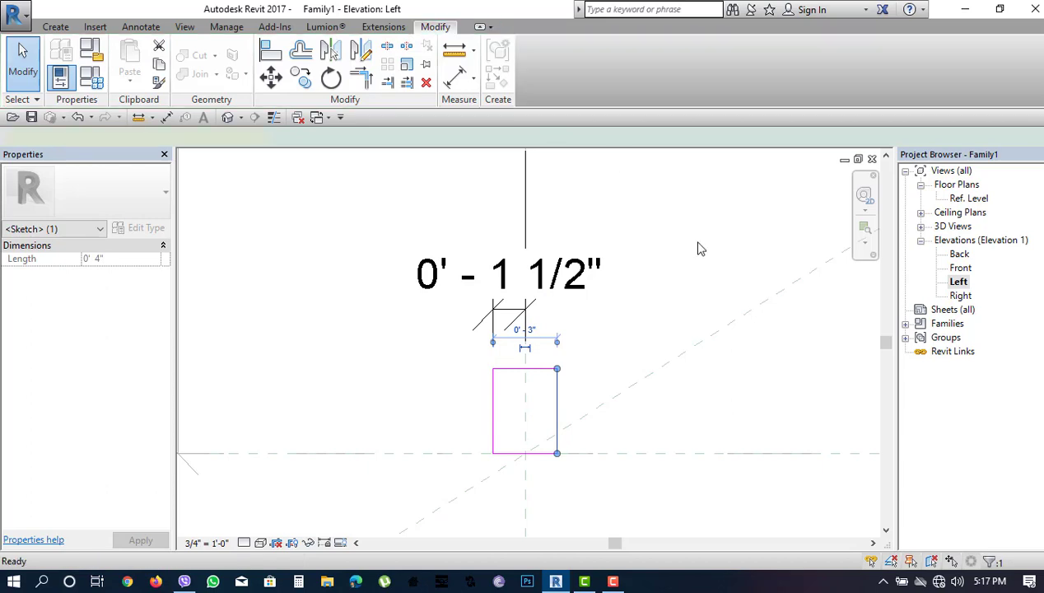
left_click(555, 394)
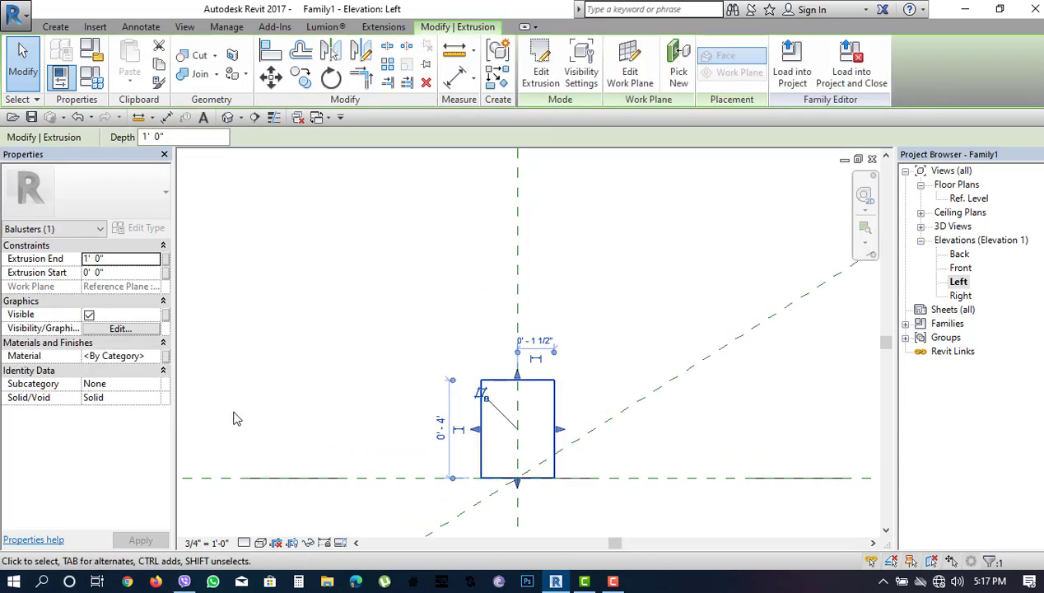
In Front elevation, set the block's extrusion from -1 1/2" to 1 1/2"
double_click(959, 268)
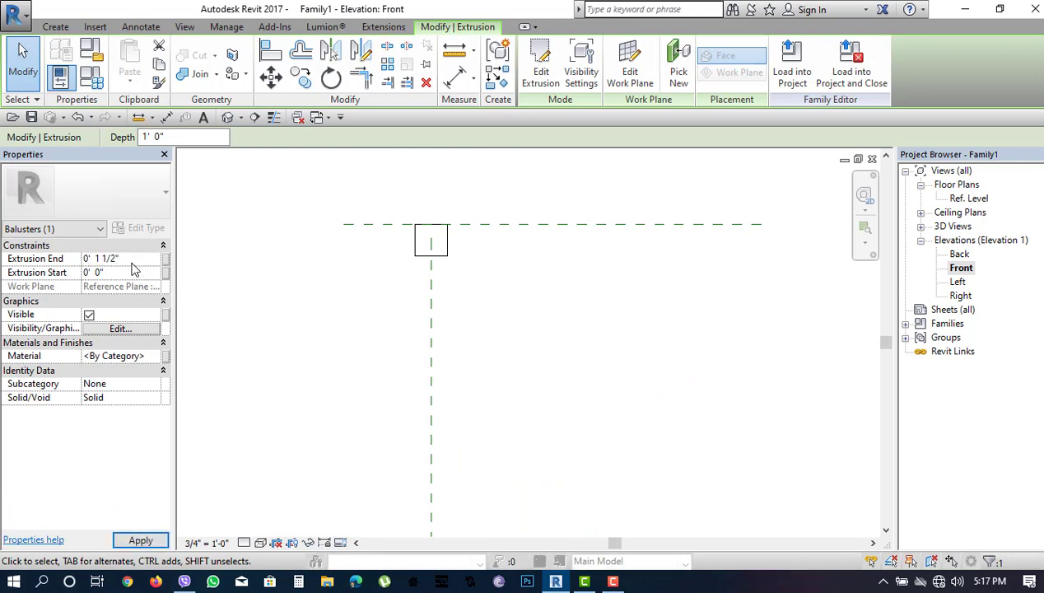
left_click(151, 276)
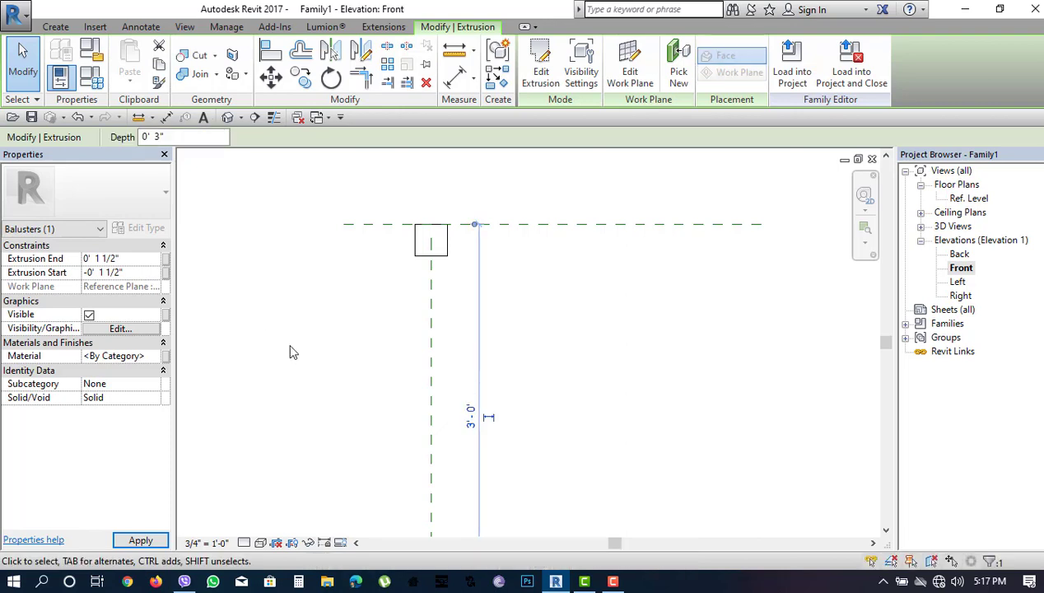
scroll(494, 387, "down", 2)
scroll(505, 379, "up", 1)
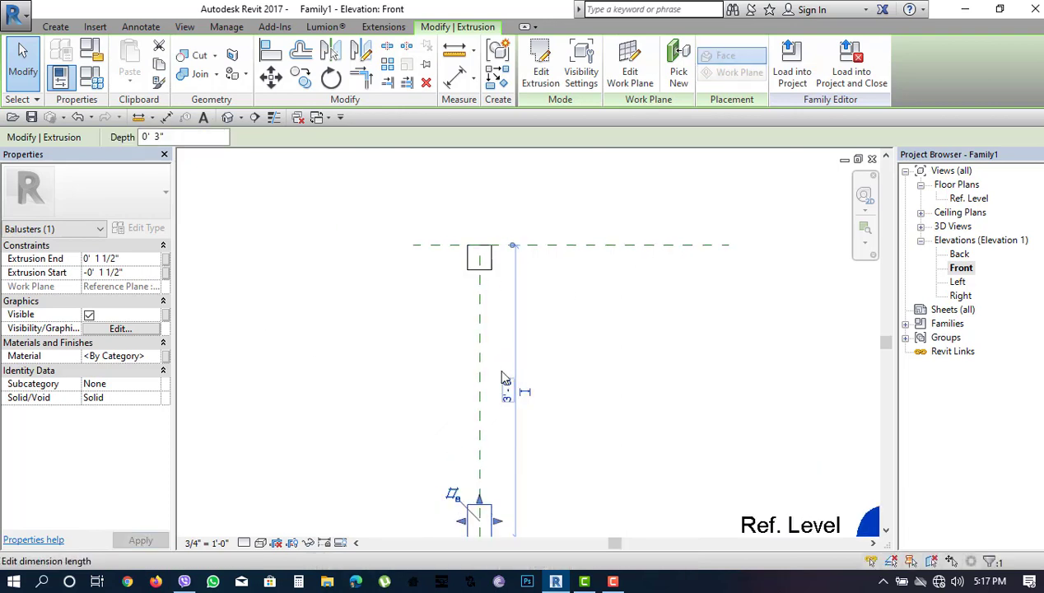
scroll(517, 333, "up", 2)
scroll(562, 409, "up", 1)
left_click(641, 337)
scroll(539, 395, "up", 2)
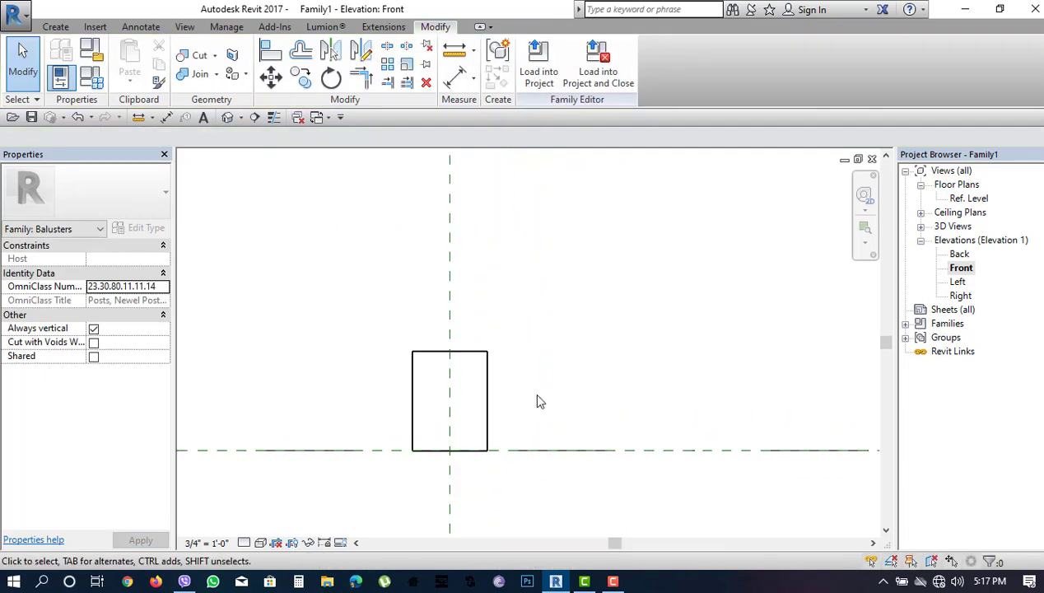
left_click(489, 405)
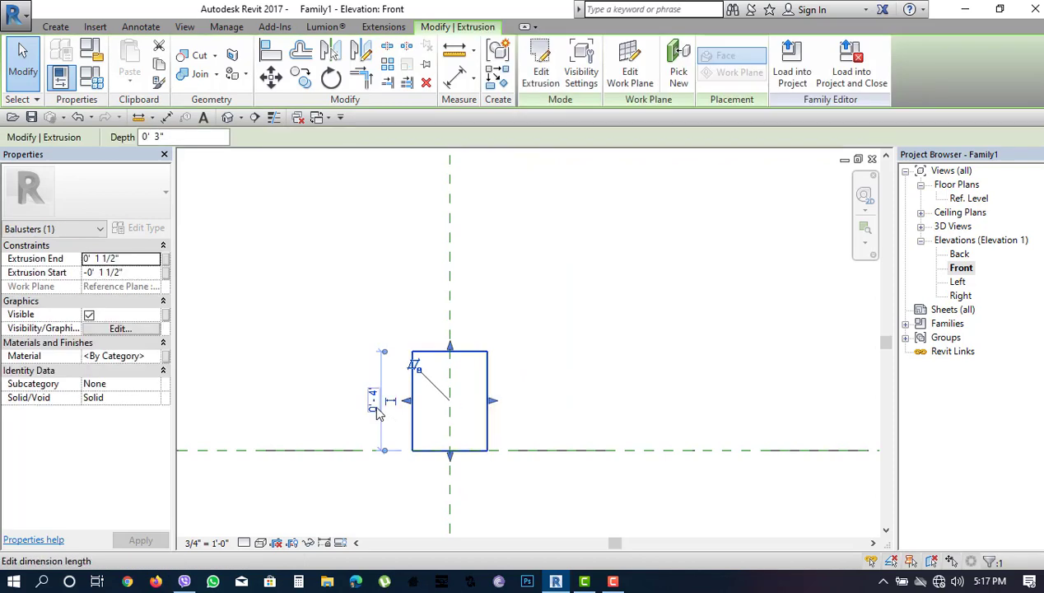
Change the block's sketch height from 4" to 3" in Left elevation and finish the extrusion
left_click(539, 66)
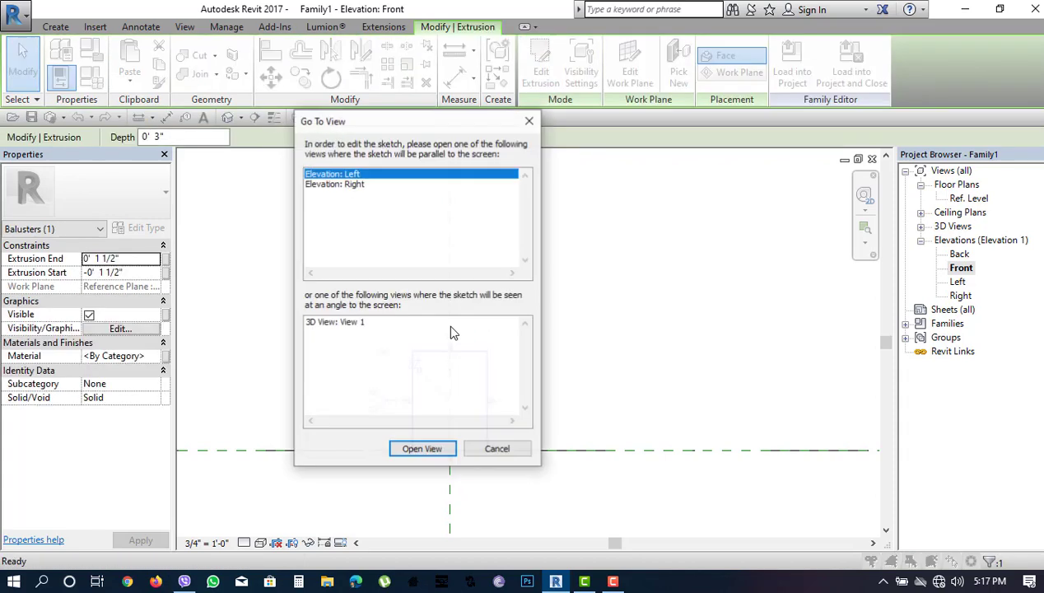
left_click(434, 450)
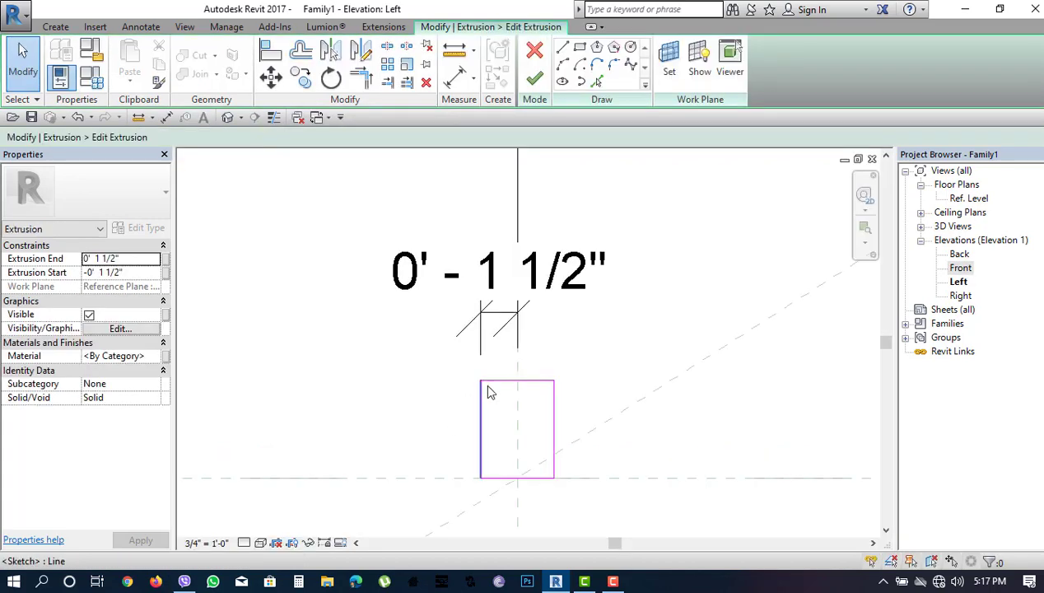
left_click(486, 380)
left_click(441, 430)
type("3\"")
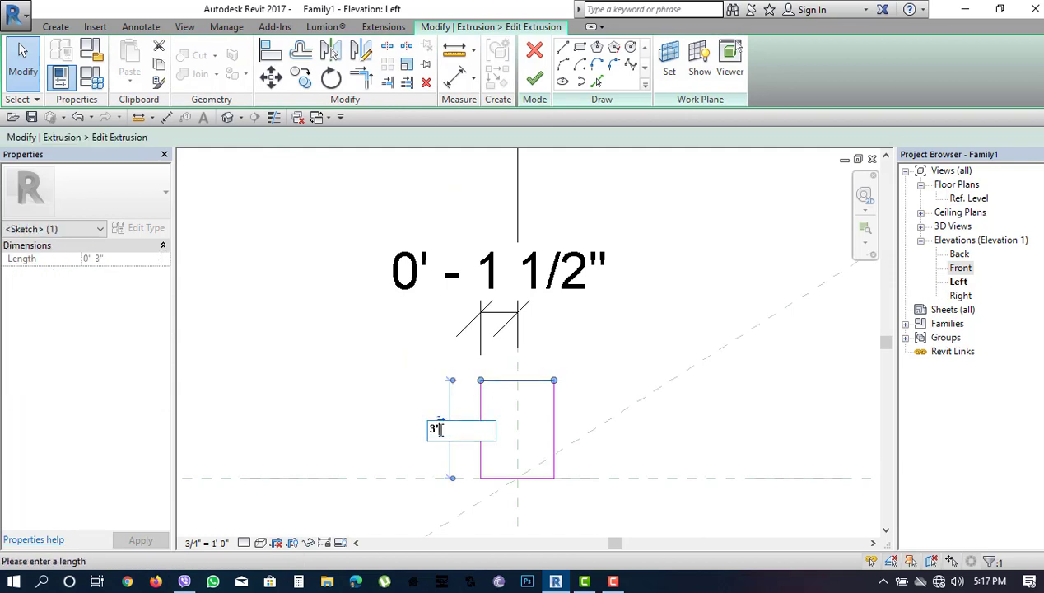
key("Return")
left_click(616, 330)
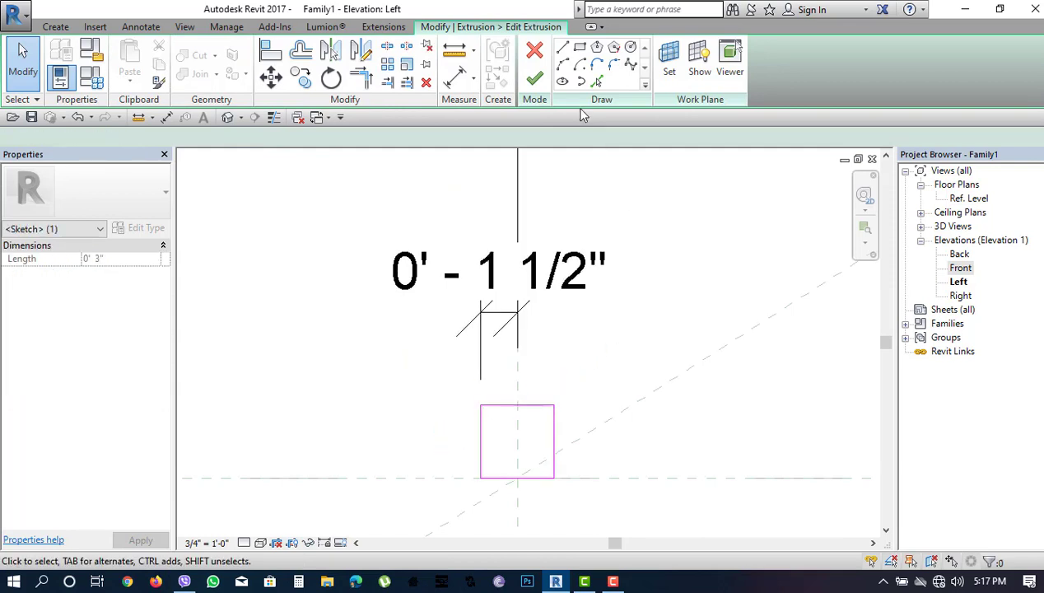
left_click(539, 85)
Pan and zoom so both blocks and their dimensions are in view
left_click(869, 291)
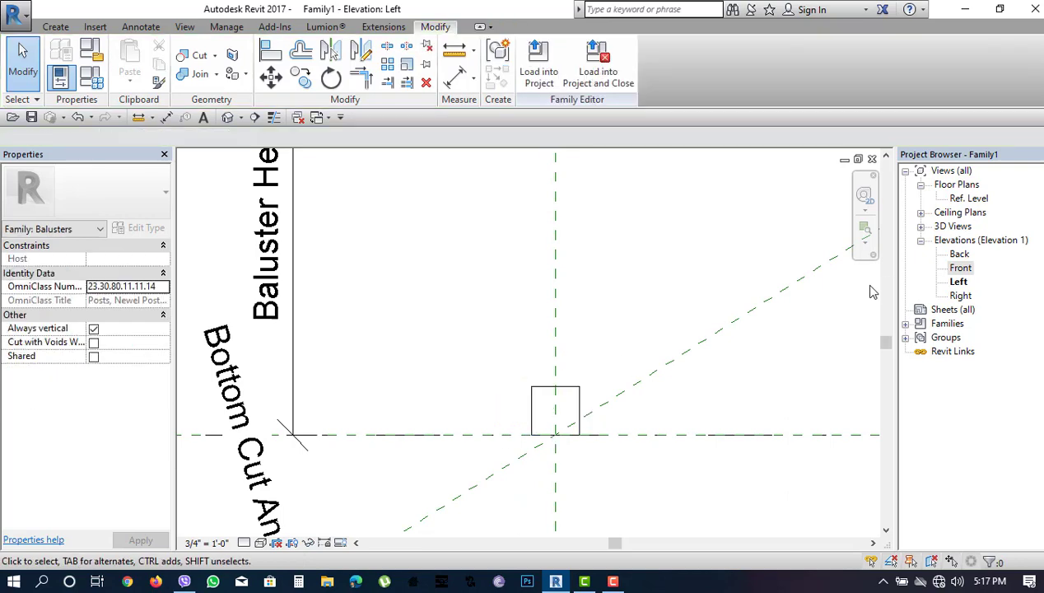
middle_click_drag(474, 460, 421, 461)
scroll(422, 461, "down", 2)
scroll(461, 294, "up", 3)
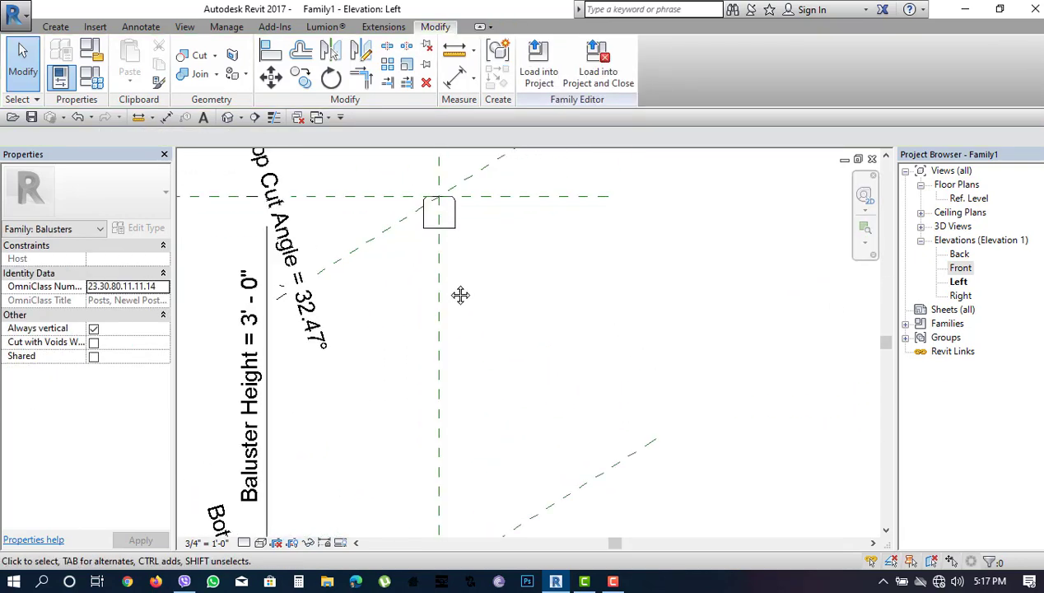
mouse_move(461, 294)
middle_mouse_down()
mouse_move(526, 265)
mouse_move(496, 249)
middle_mouse_up()
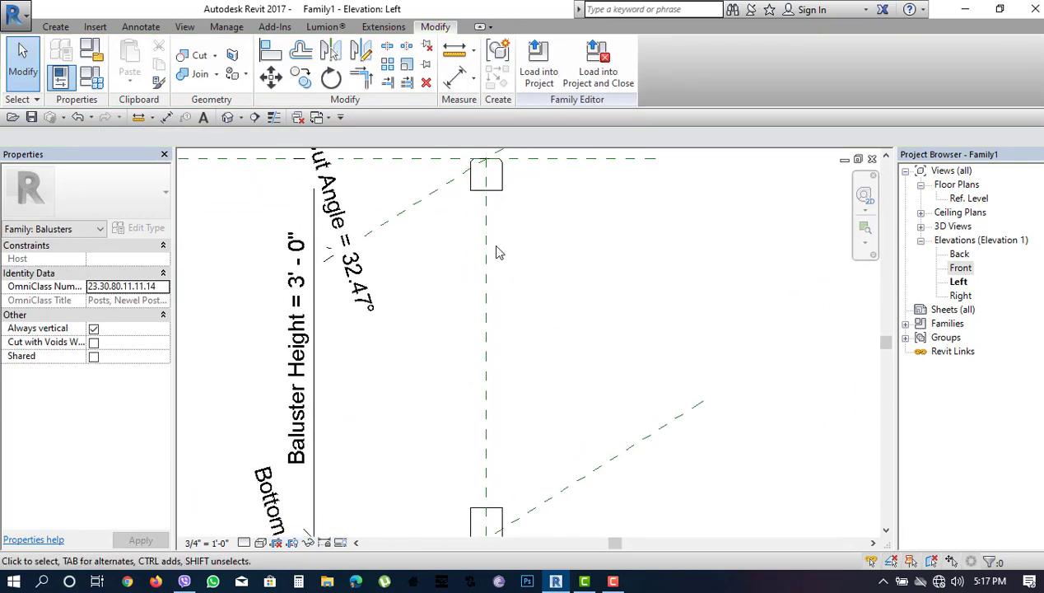
scroll(485, 204, "up", 2)
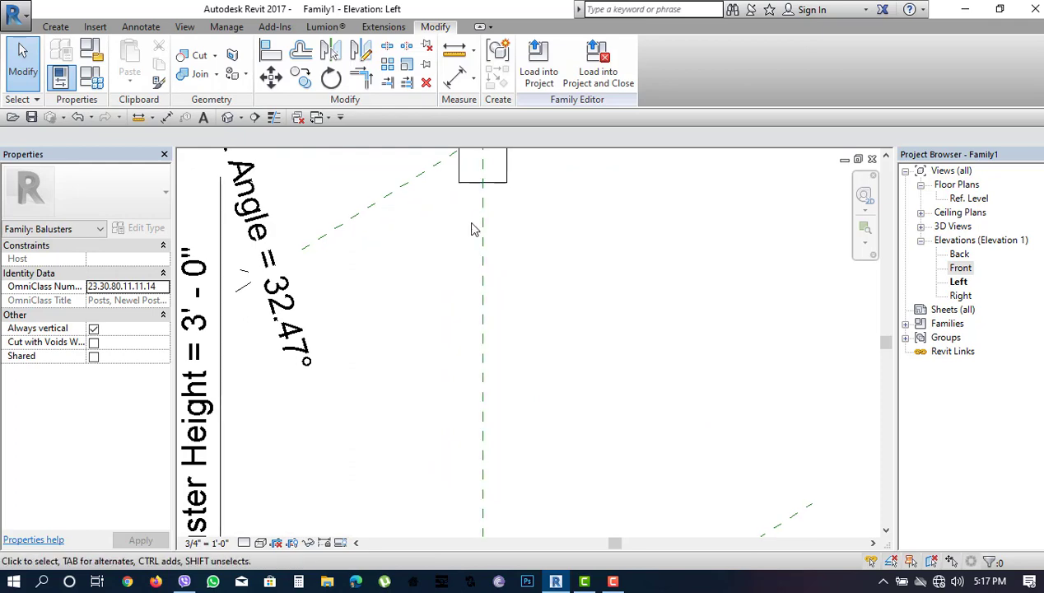
scroll(475, 220, "down", 3)
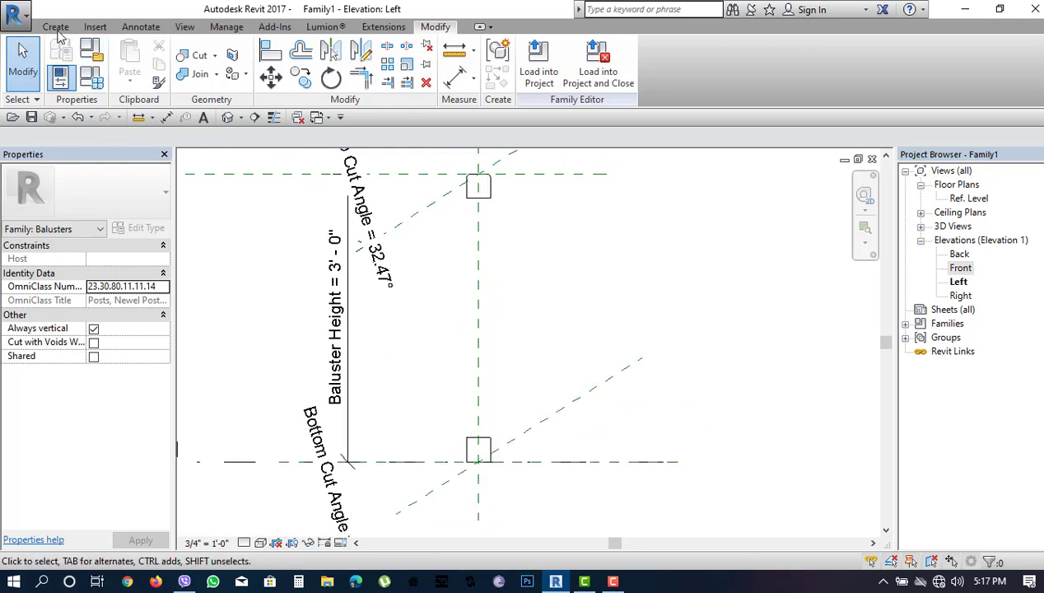
left_click(55, 27)
Start a revolve sketched on the Center (Left/Right) reference plane, ready for its axis line
left_click(201, 66)
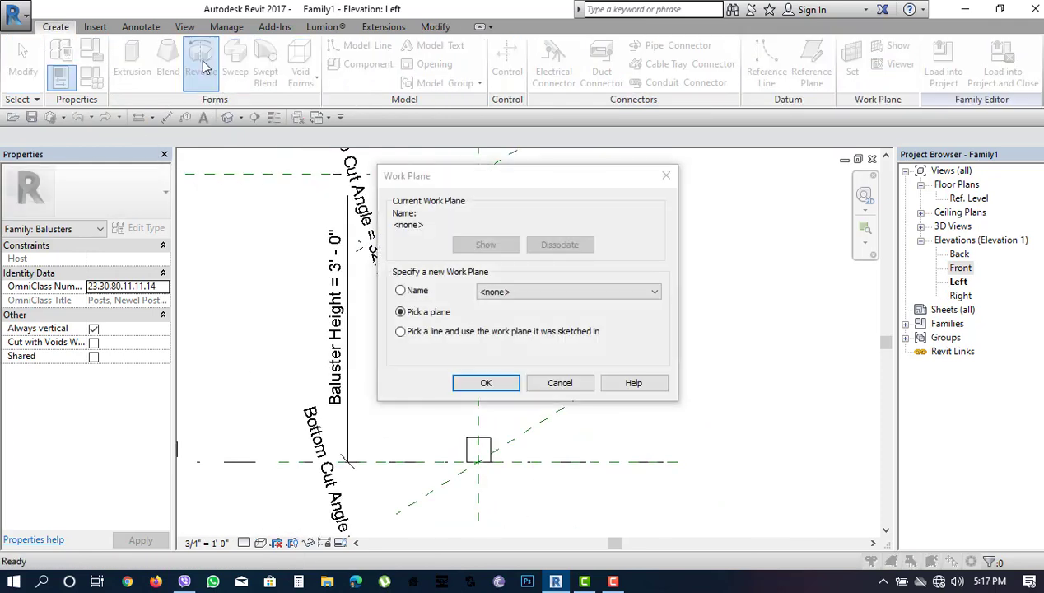
left_click(531, 296)
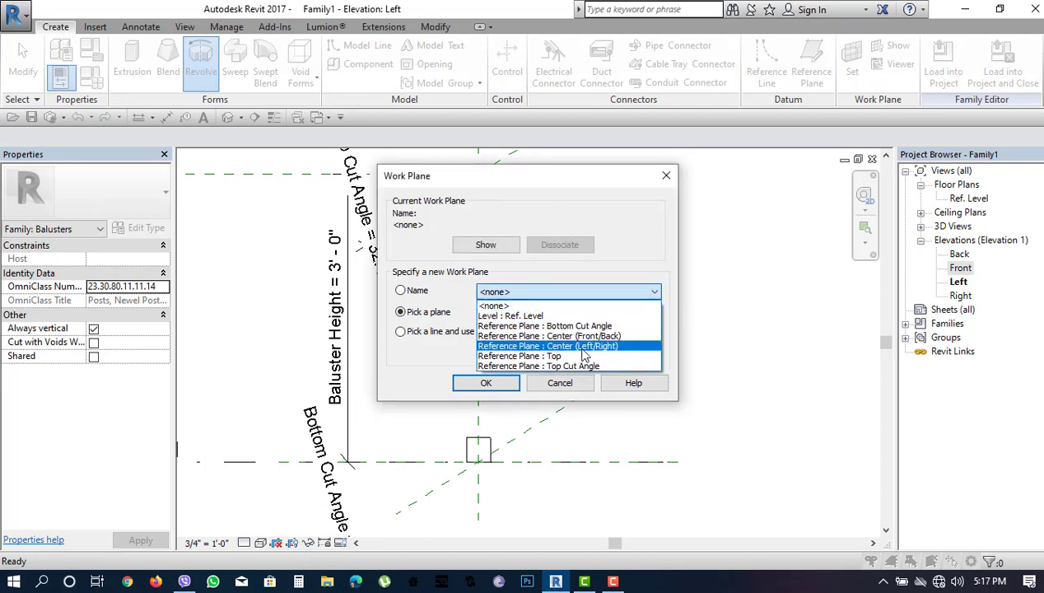
left_click(582, 349)
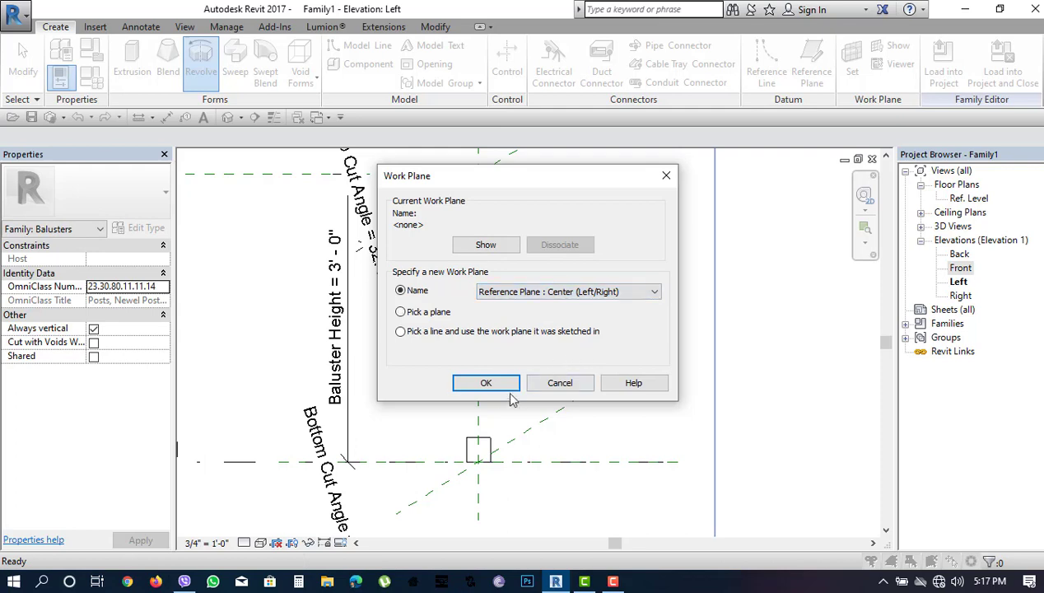
left_click(485, 382)
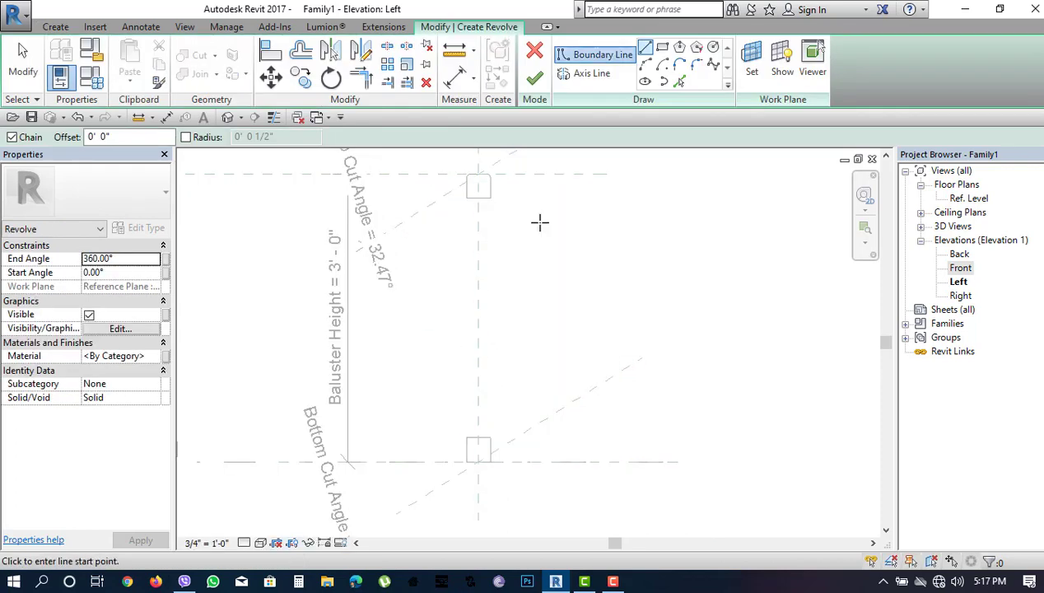
left_click(589, 79)
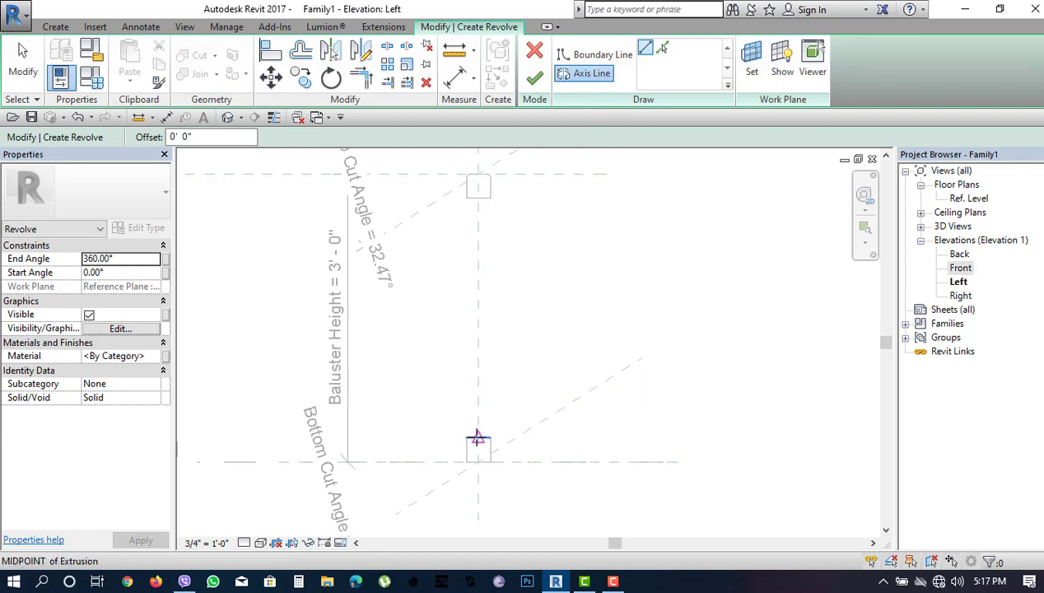
Draw the vertical revolve axis, then the profile's short horizontal edge and vertical line beside it
left_click(475, 436)
scroll(459, 264, "up", 2)
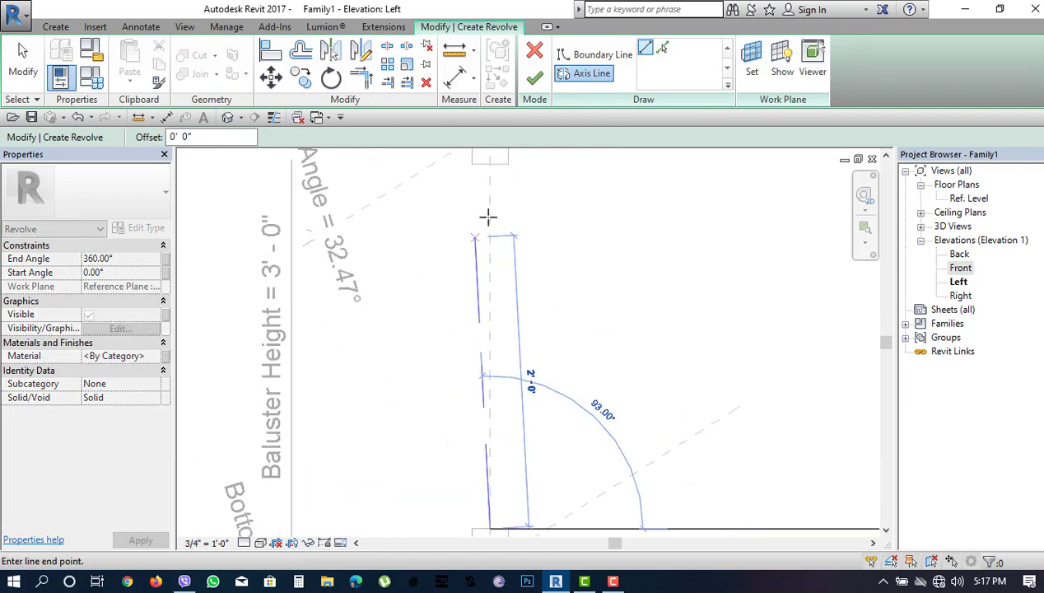
left_click(489, 164)
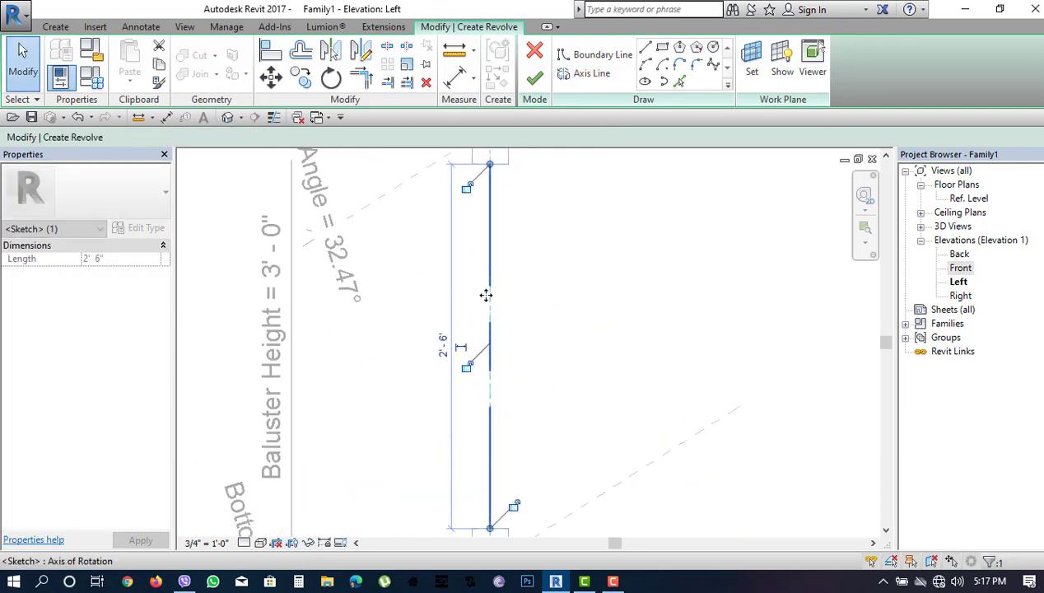
left_click(646, 54)
scroll(494, 158, "up", 2)
scroll(473, 230, "up", 2)
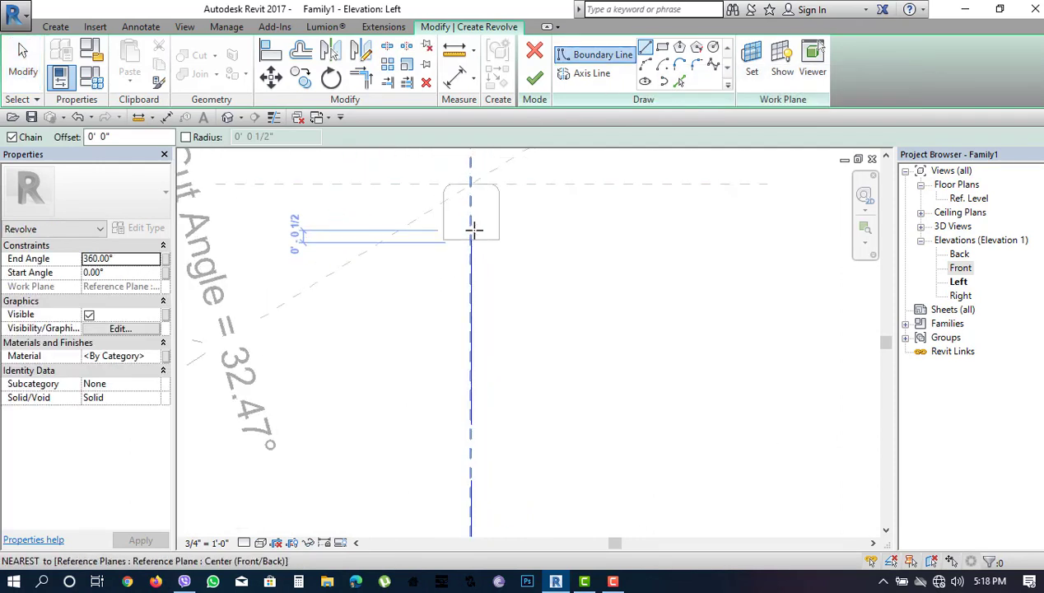
left_click(473, 238)
scroll(473, 238, "up", 3)
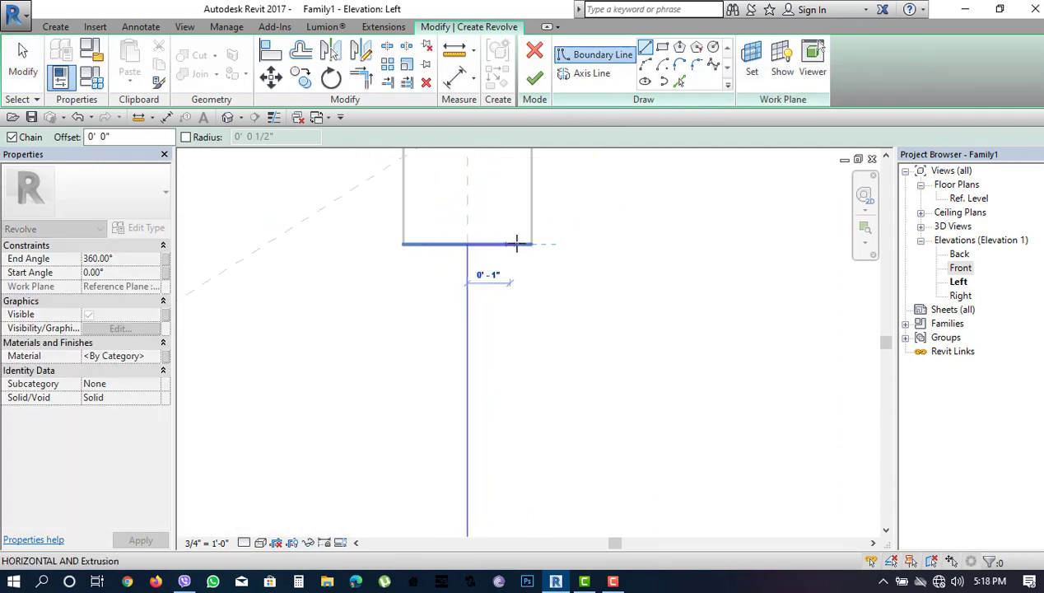
left_click(518, 244)
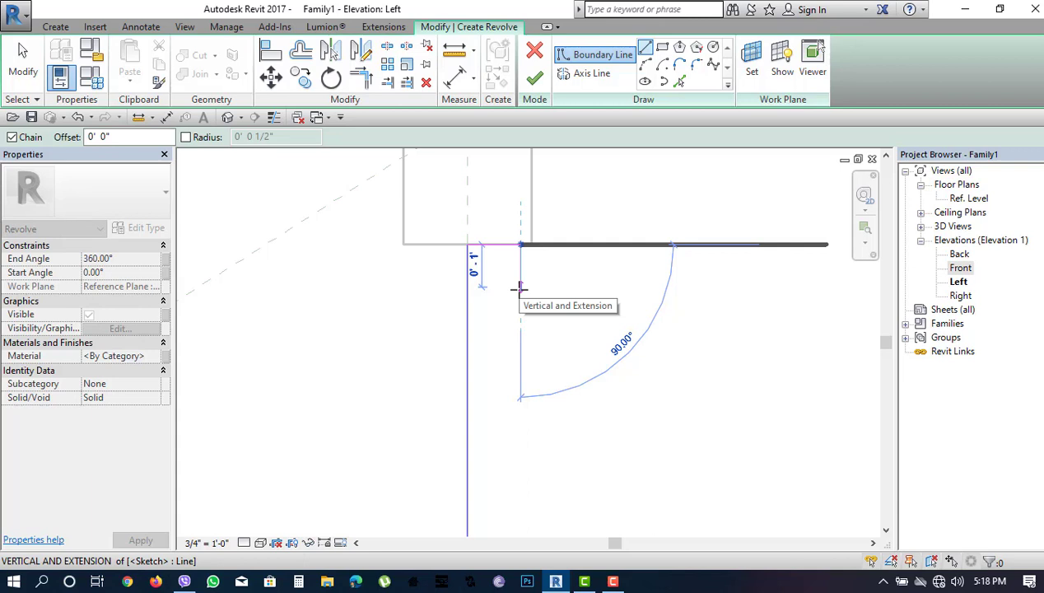
left_click(519, 286)
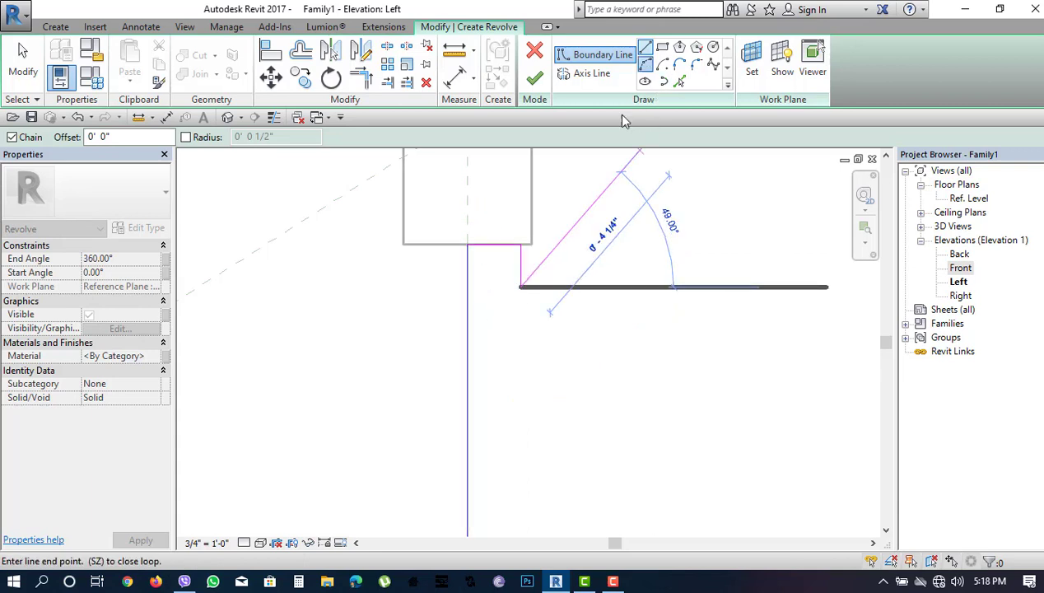
left_click(519, 352)
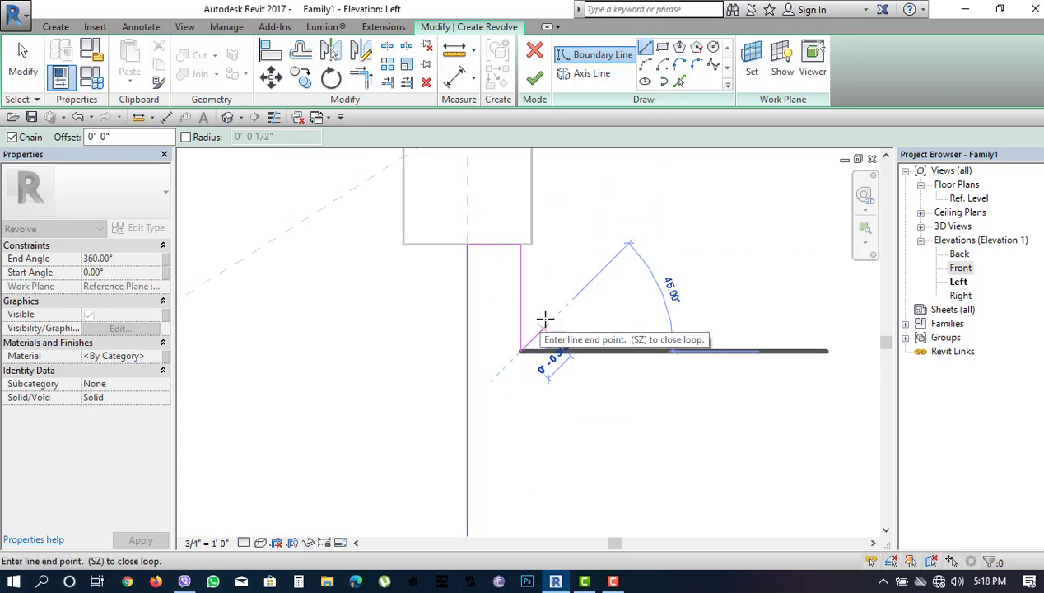
Add two half-round bulge arcs to the profile, joined by a 2" straight segment
left_click(644, 66)
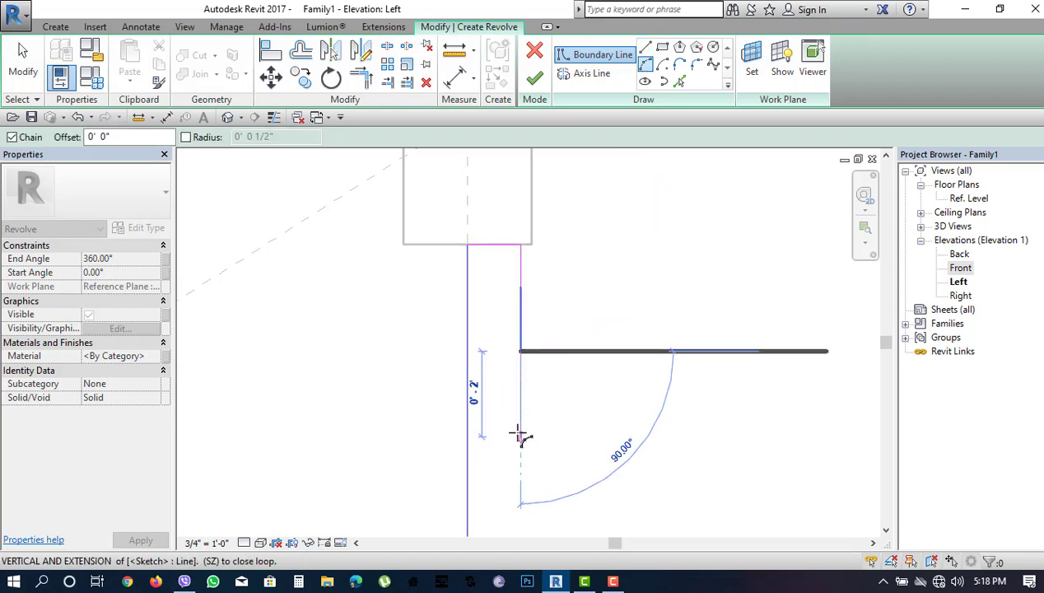
left_click(520, 433)
left_click(539, 399)
middle_click_drag(539, 399, 527, 230)
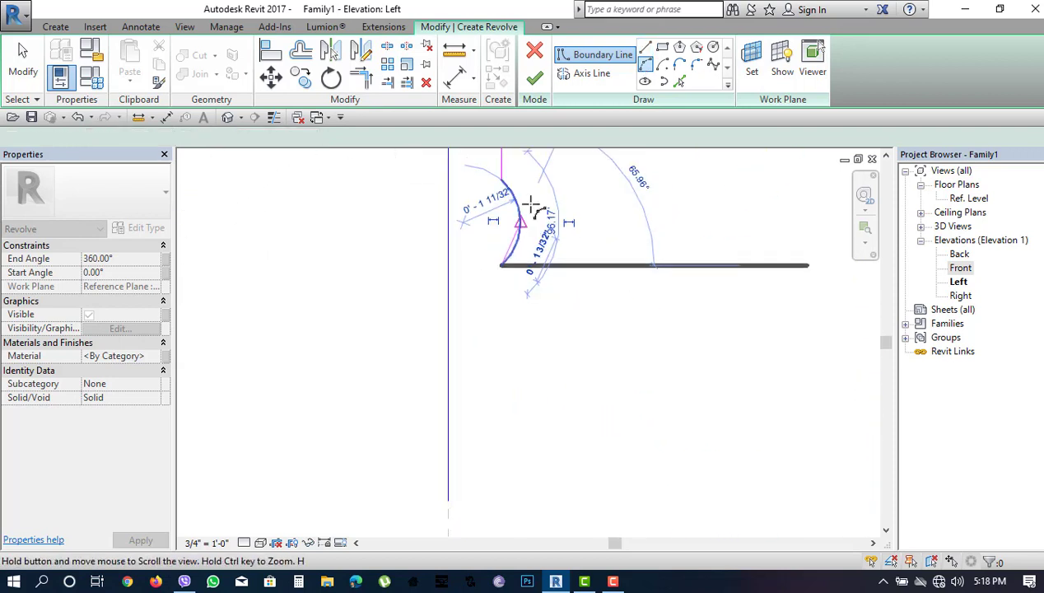
key("l")
key("i")
left_click(502, 412)
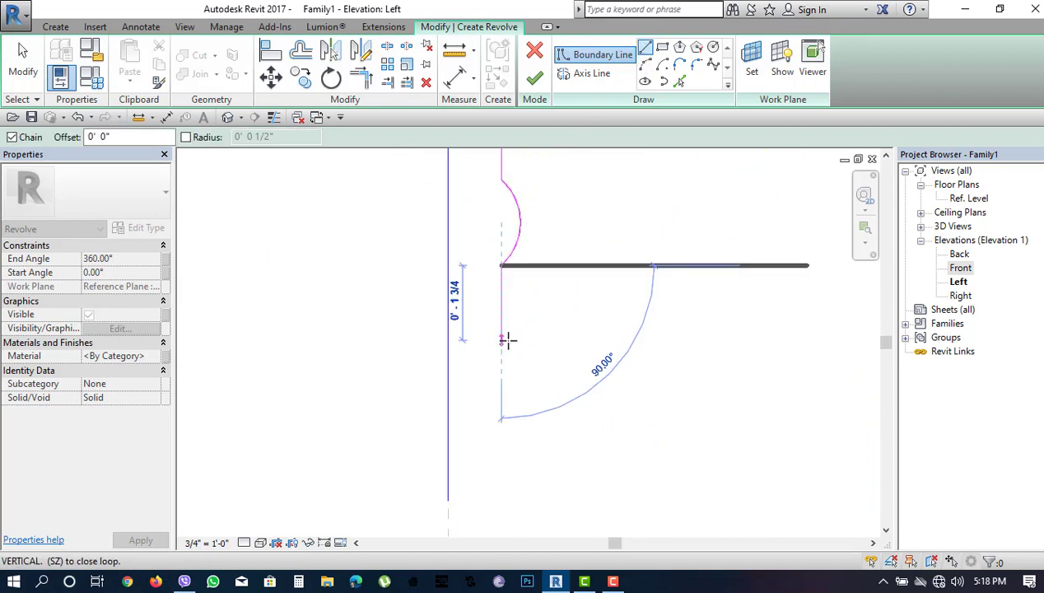
type("2")
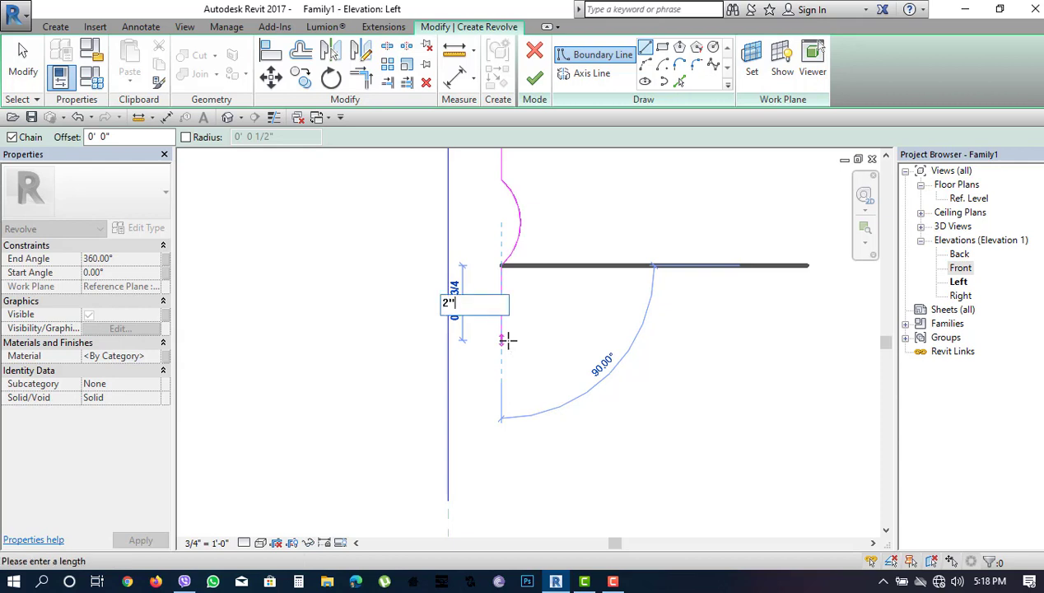
key("Return")
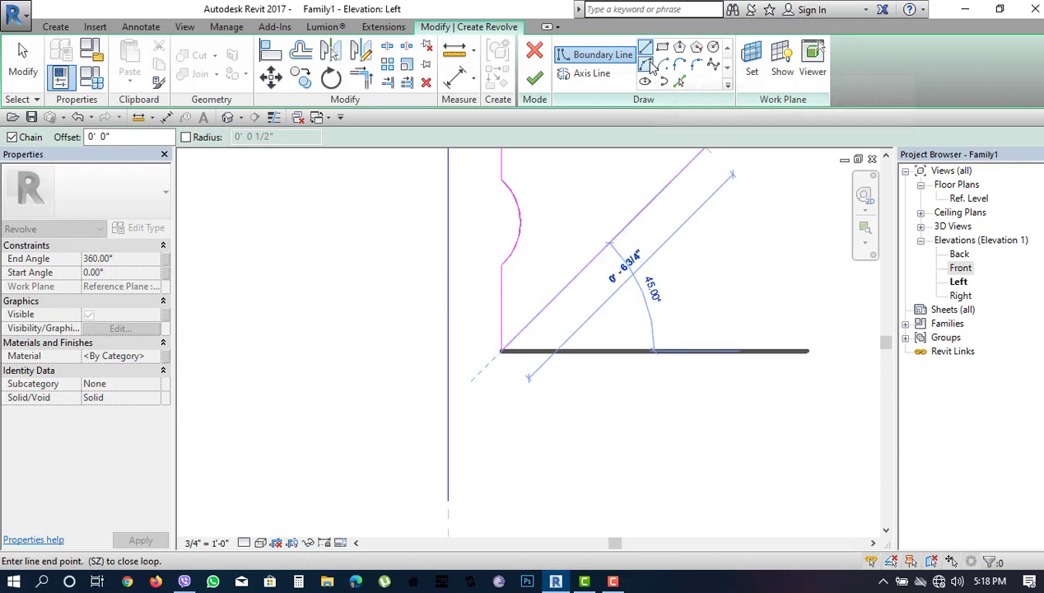
left_click(502, 425)
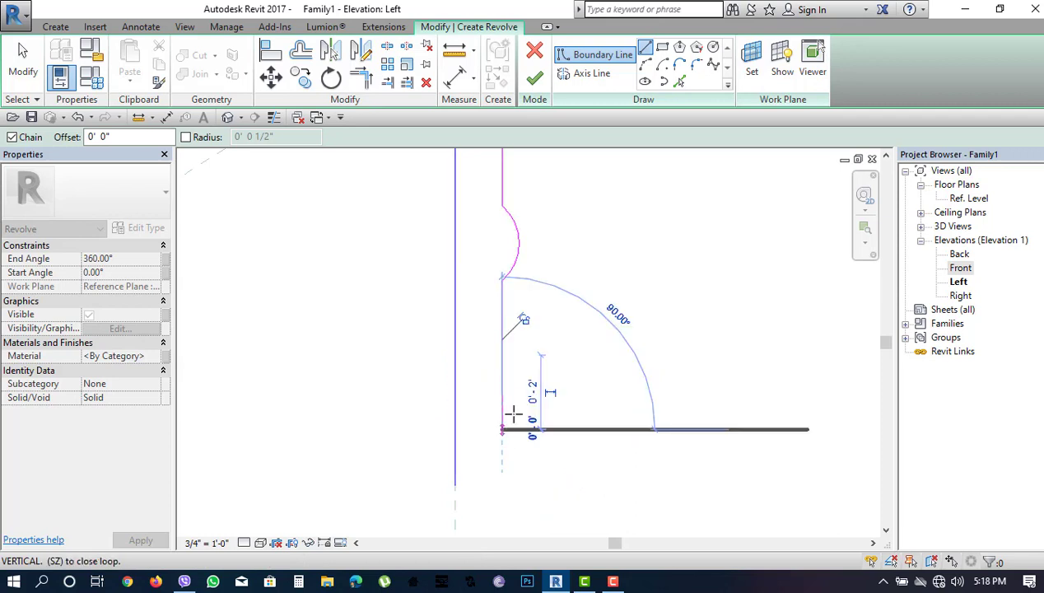
left_click(647, 65)
left_click(504, 346)
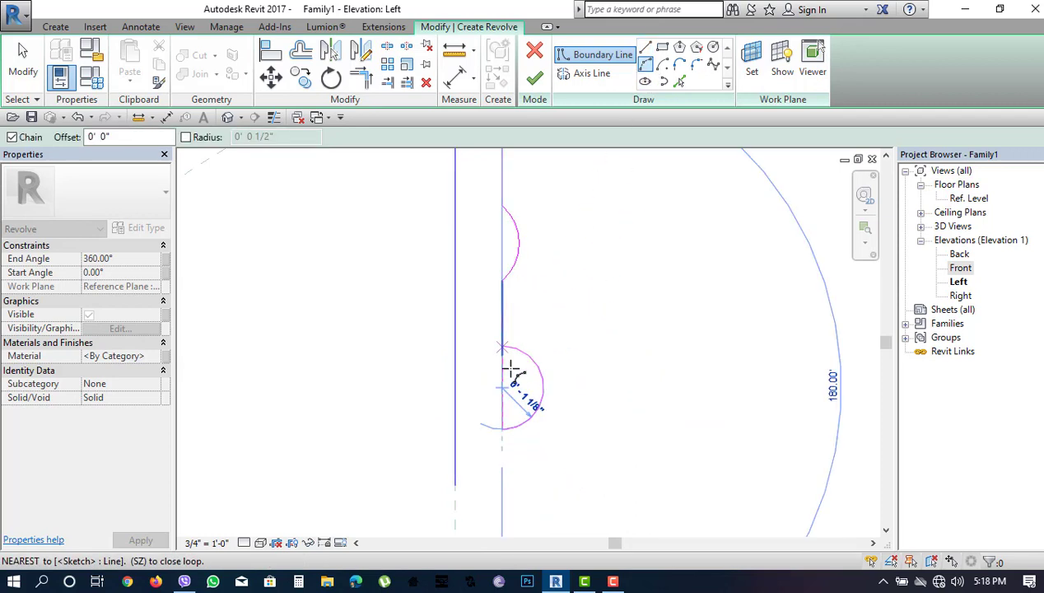
left_click(519, 393)
key("Escape")
key("Escape")
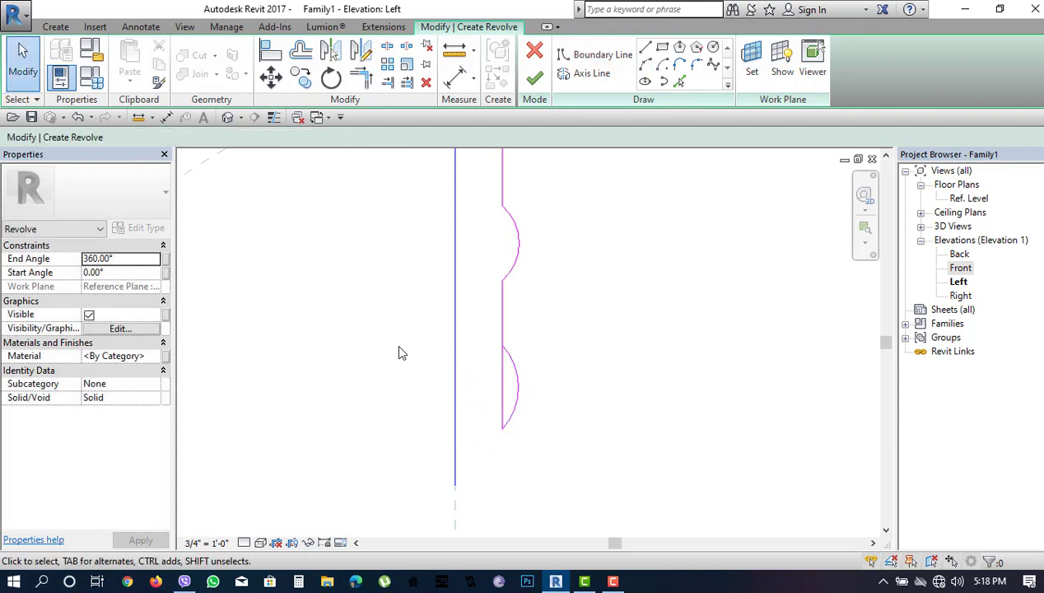
Trim the short vertical line and the lower arc to a clean corner
left_click(501, 384)
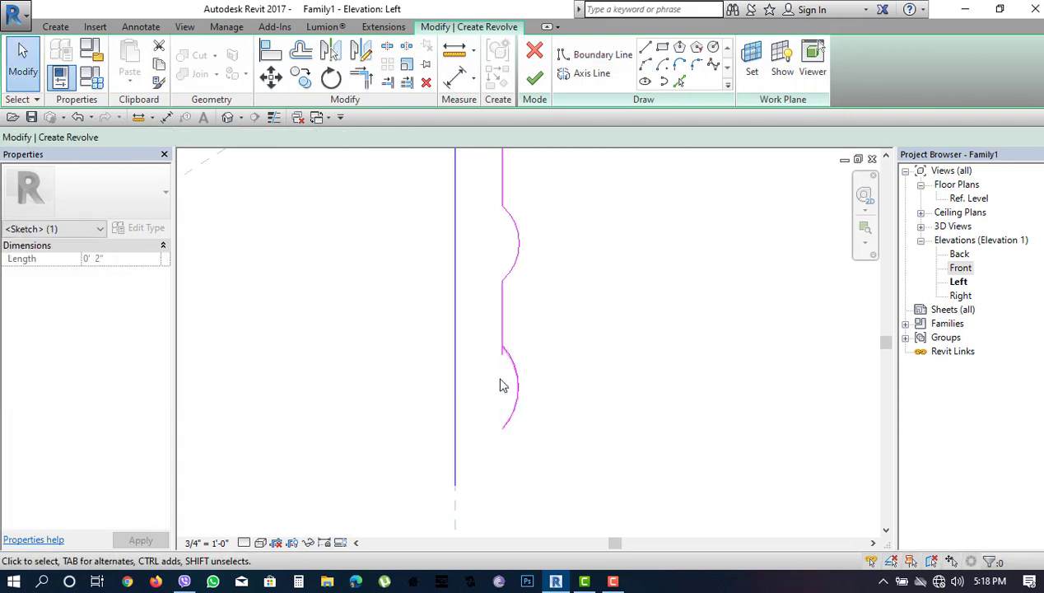
scroll(471, 361, "down", 2)
scroll(471, 361, "up", 1)
scroll(494, 350, "up", 1)
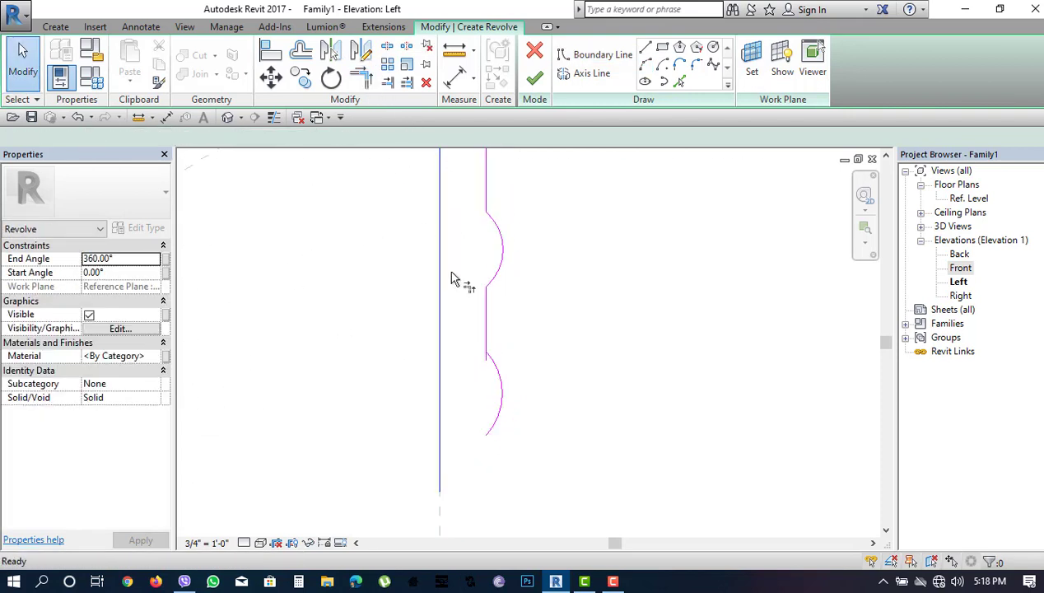
key("t")
key("r")
left_click(486, 323)
left_click(490, 364)
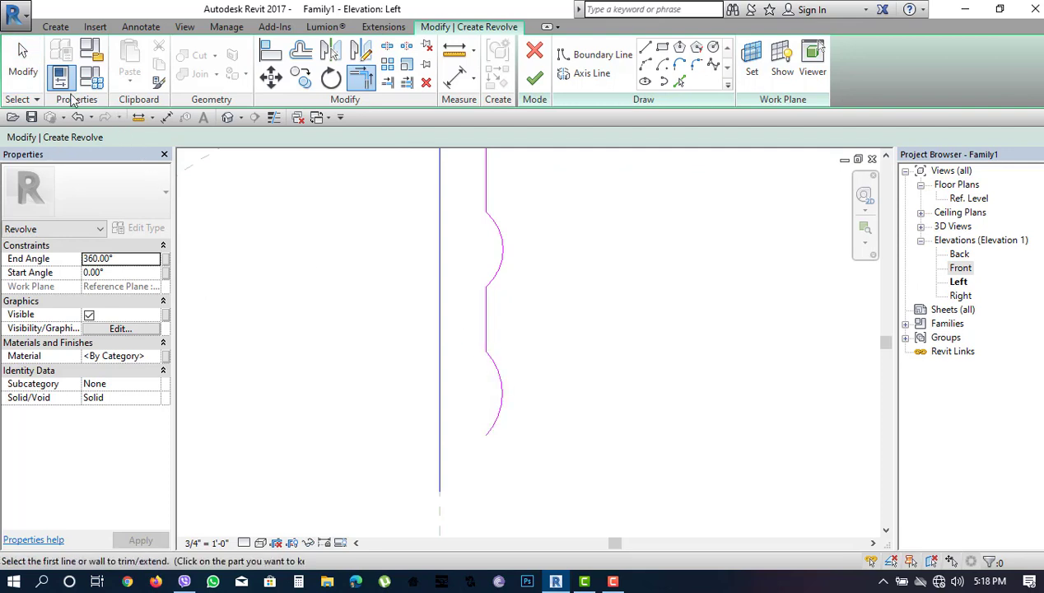
left_click(25, 62)
Copy the lower arc-and-line piece to place duplicates further down the profile
left_click_drag(521, 417, 473, 313)
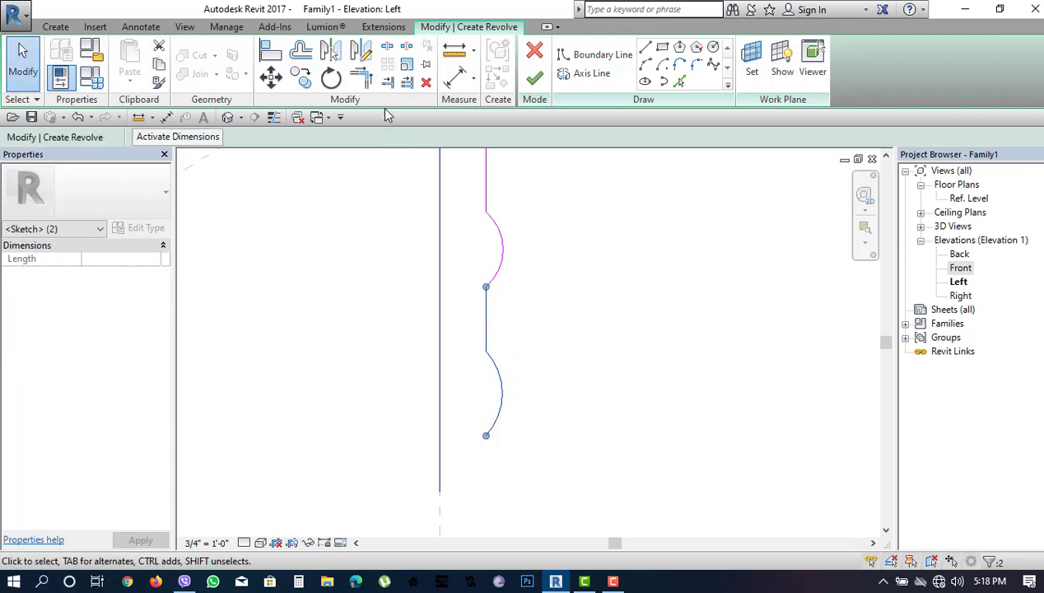
left_click(302, 76)
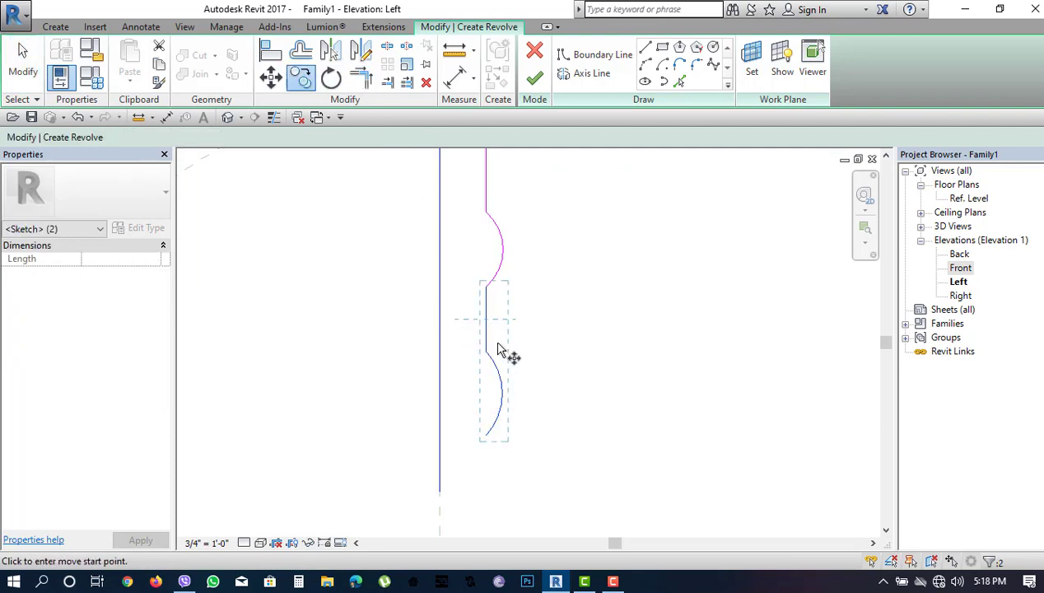
left_click(487, 288)
left_click(484, 432)
middle_click_drag(463, 388, 519, 310)
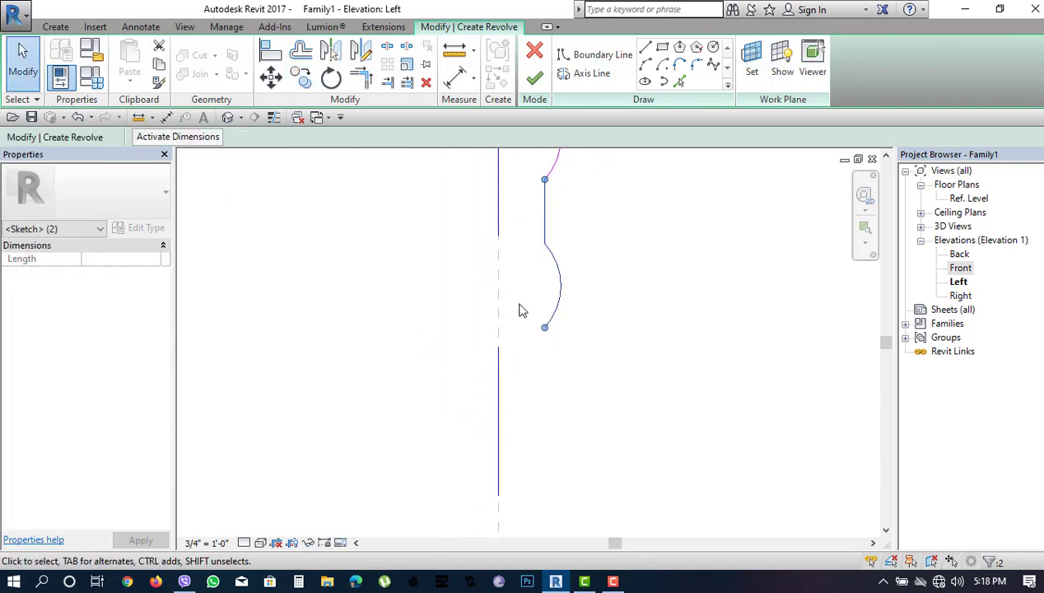
left_click(311, 76)
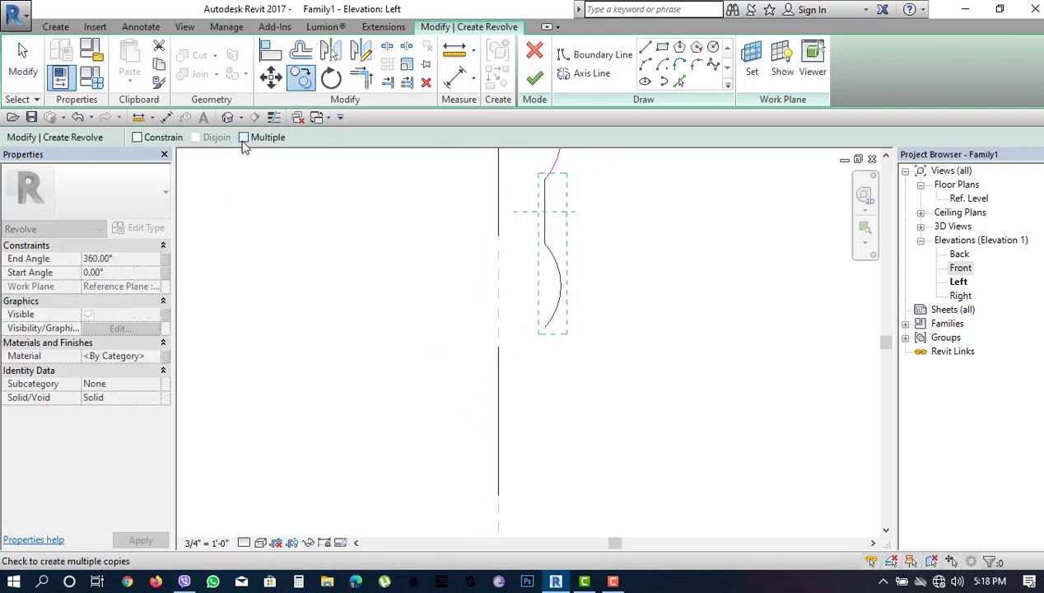
left_click(544, 181)
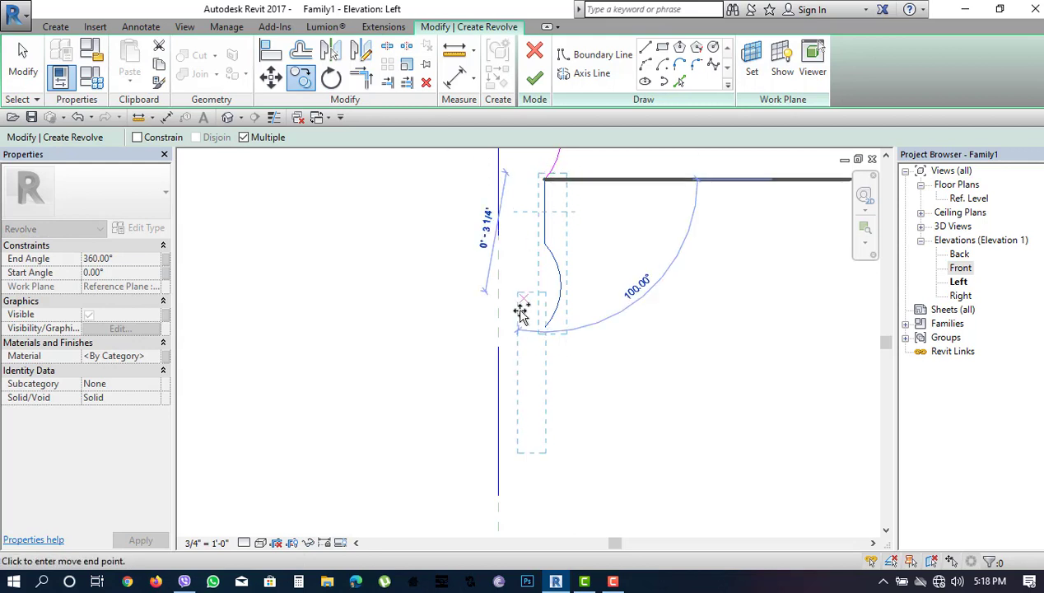
middle_click_drag(556, 186, 588, 164)
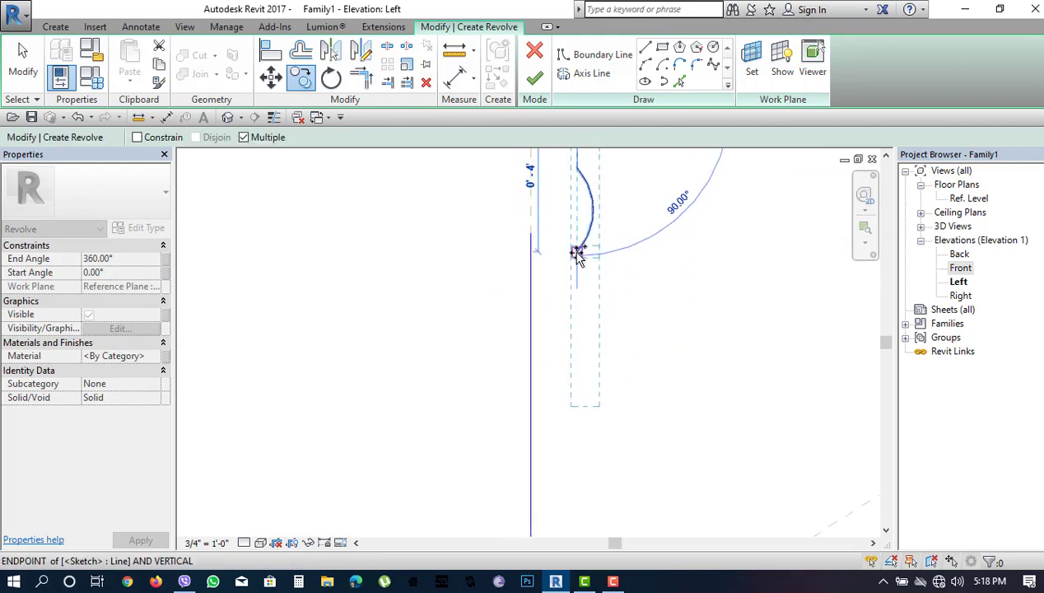
mouse_move(578, 254)
middle_mouse_down()
mouse_move(578, 379)
mouse_move(612, 207)
middle_mouse_up()
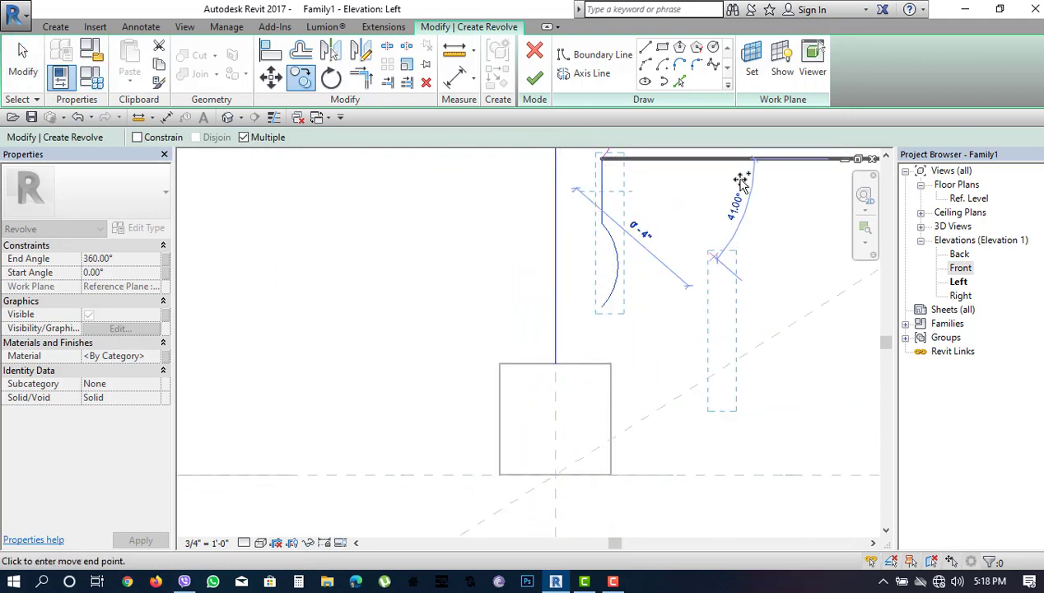
scroll(710, 255, "up", 1)
left_click(647, 48)
scroll(572, 321, "up", 2)
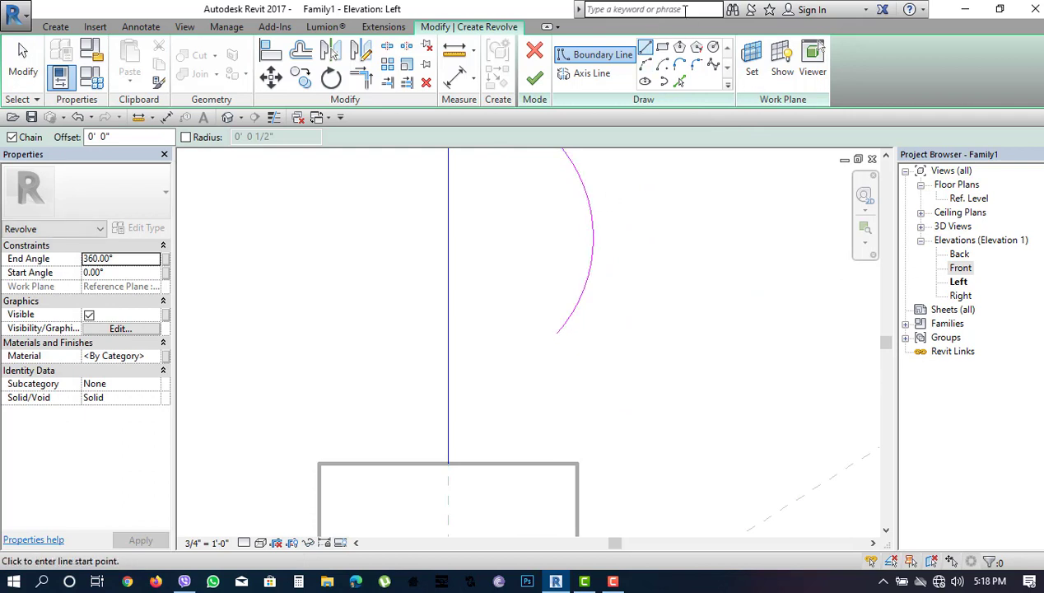
Draw closing lines from the last arc back to the axis endpoint, continuing past the open-loop error
scroll(545, 340, "up", 1)
left_click(559, 332)
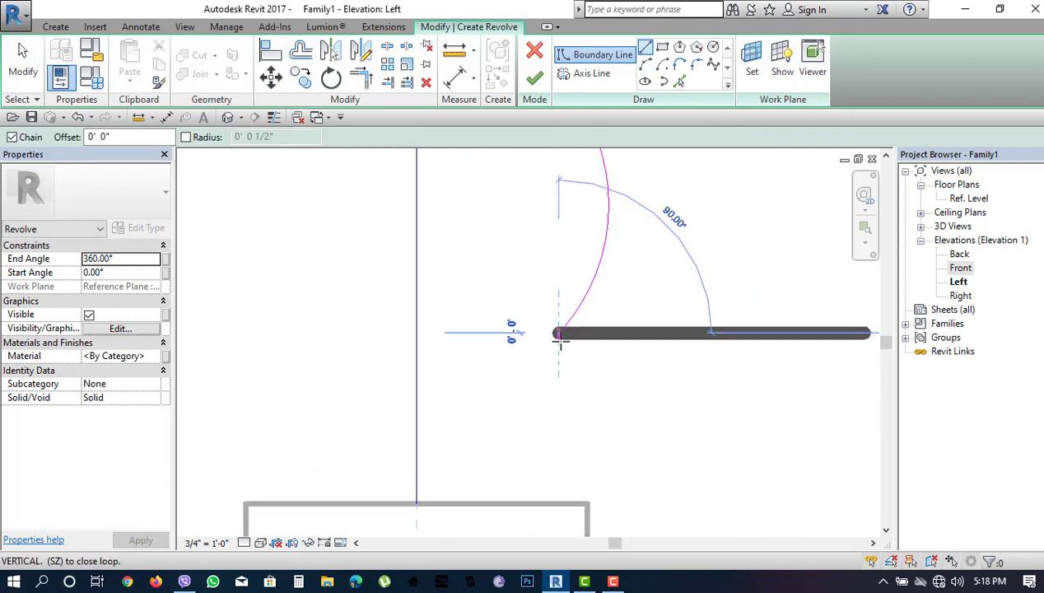
left_click(562, 366)
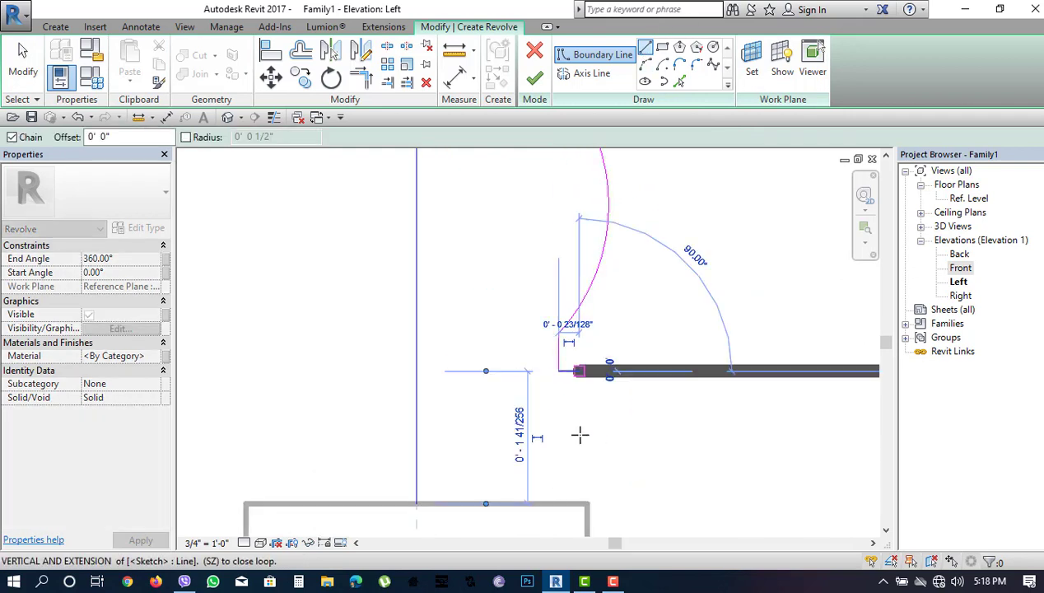
left_click(578, 370)
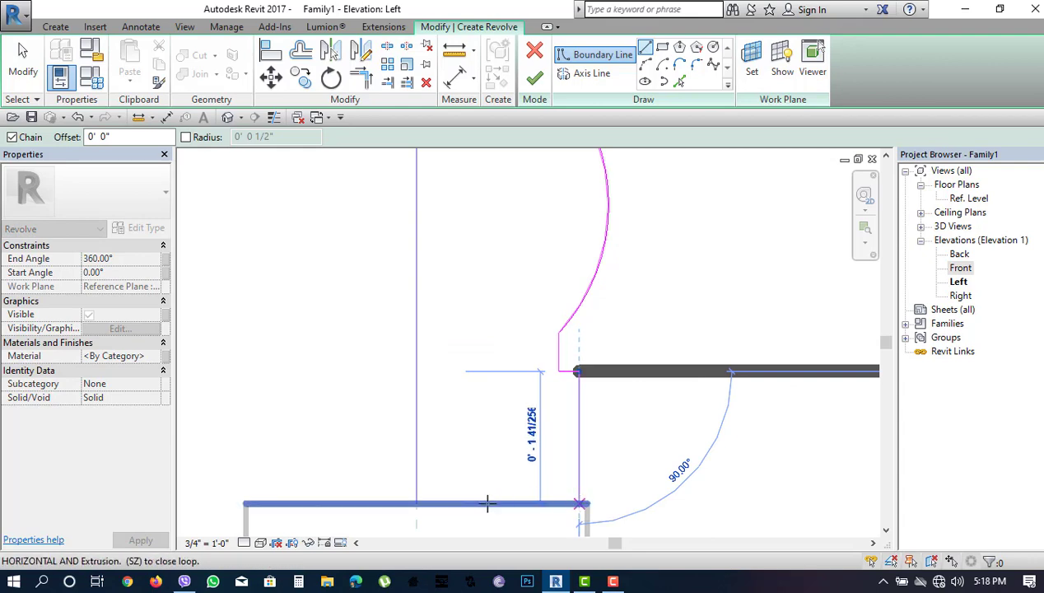
left_click(415, 504)
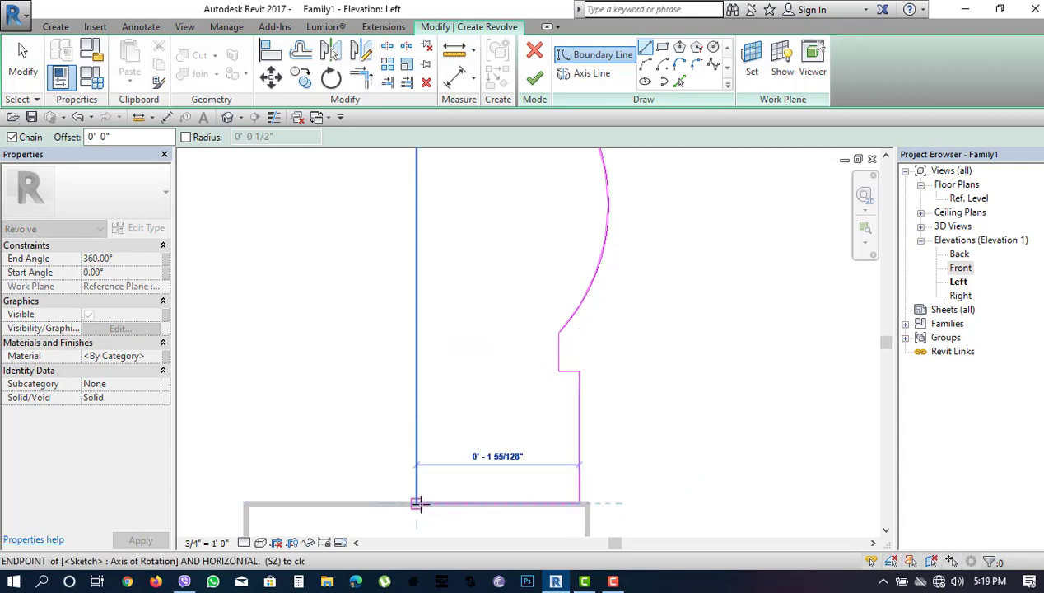
left_click(535, 77)
scroll(650, 295, "down", 3)
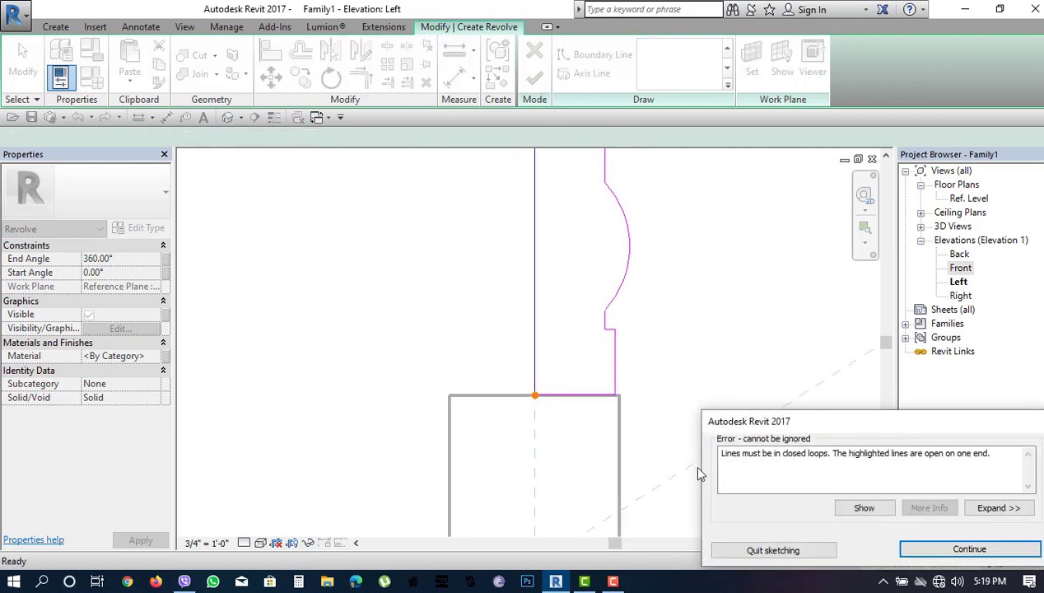
left_click(938, 551)
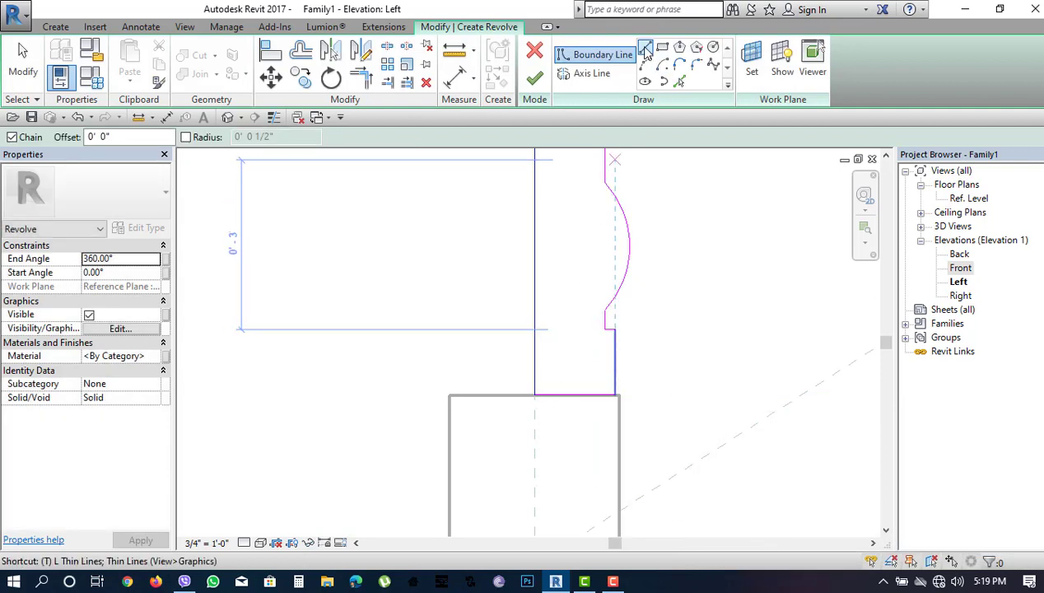
Review the closed profile and finish the sketch into a solid revolve
scroll(530, 393, "up", 3)
scroll(536, 397, "up", 2)
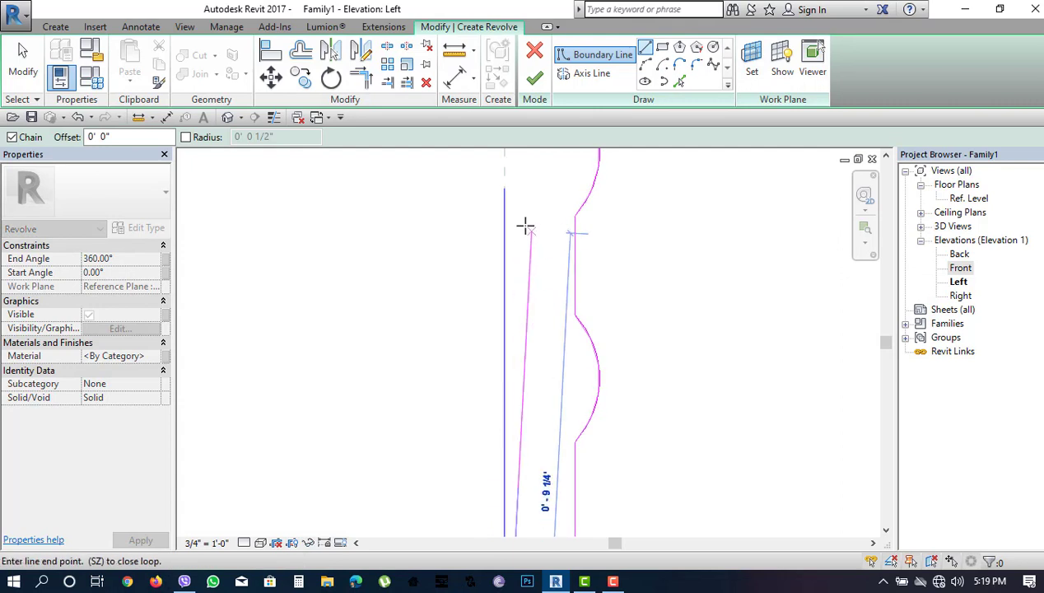
scroll(482, 372, "down", 2)
middle_click_drag(452, 533, 445, 472)
scroll(445, 471, "down", 2)
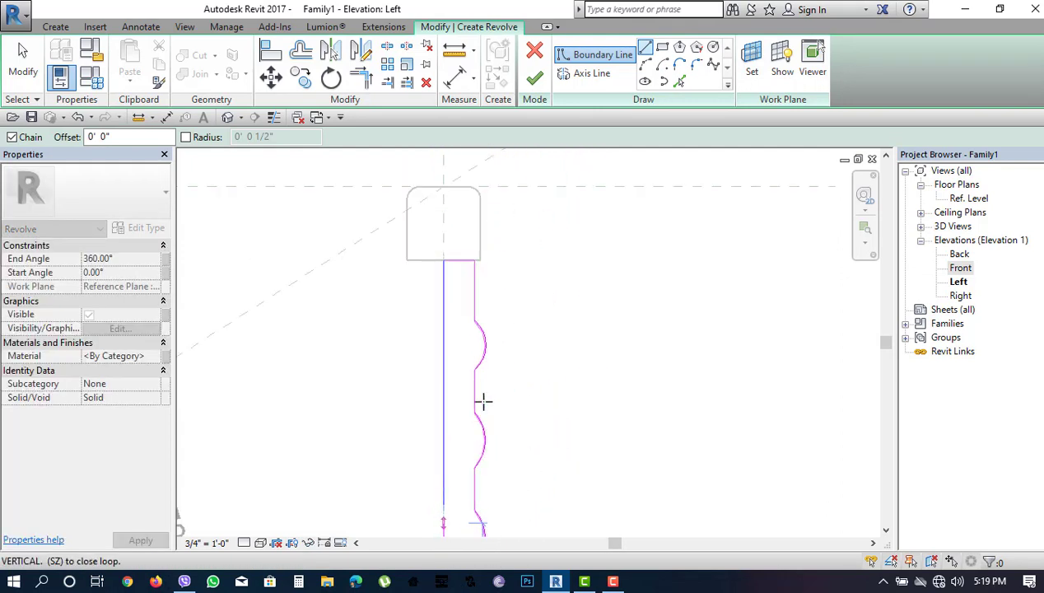
scroll(482, 401, "down", 1)
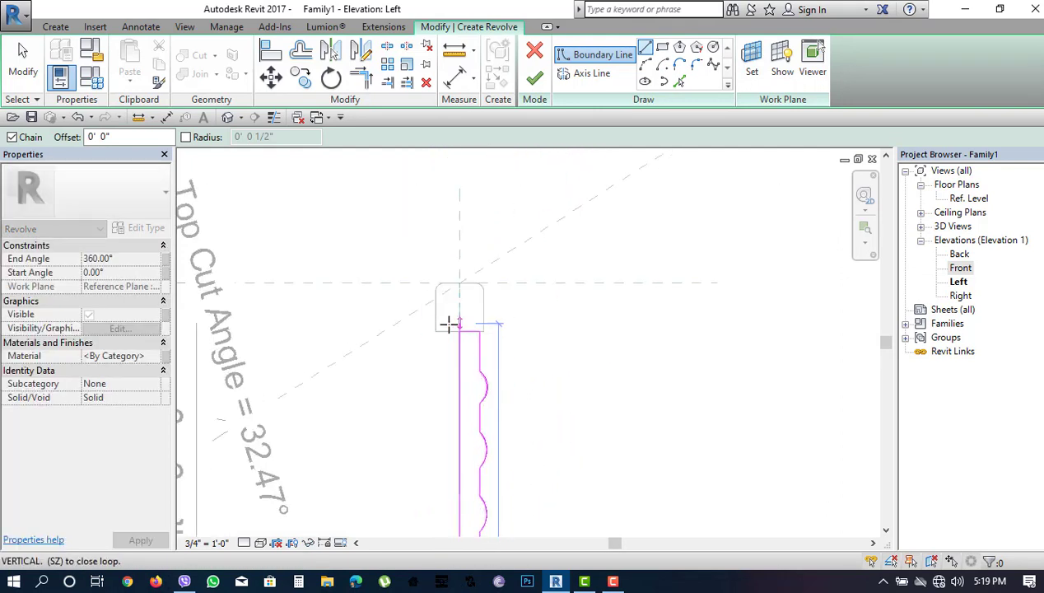
left_click(534, 77)
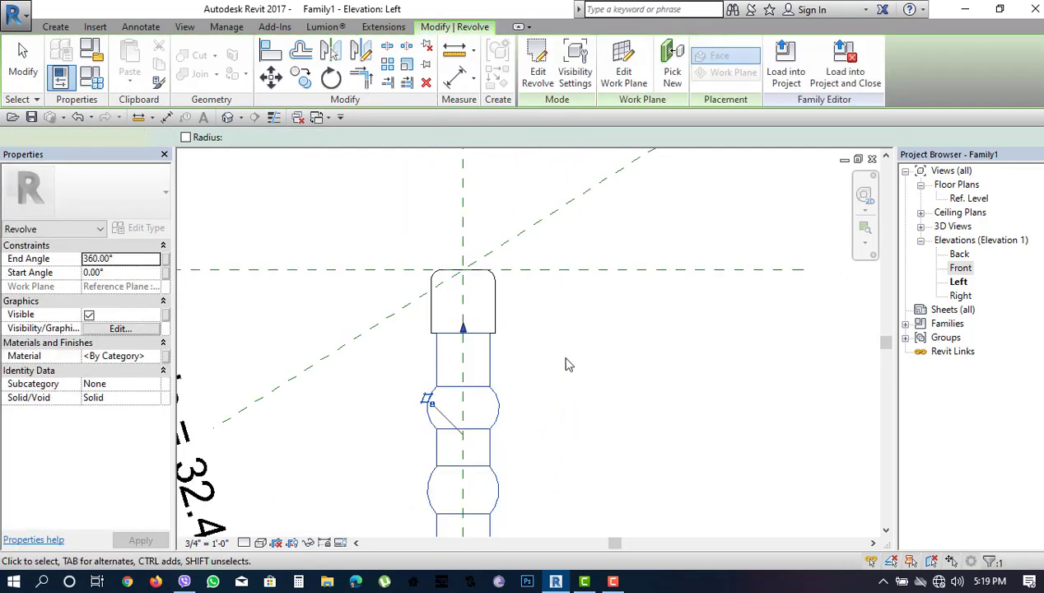
Open 3D View 1 and display the baluster in Realistic visual style
left_click(923, 229)
left_click(920, 227)
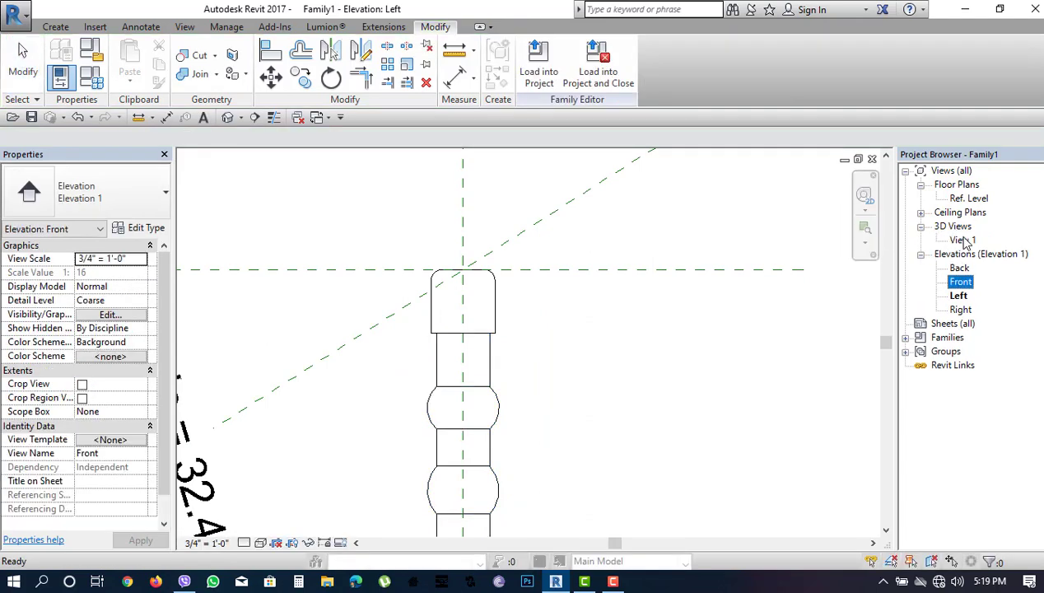
double_click(963, 240)
left_click(524, 302)
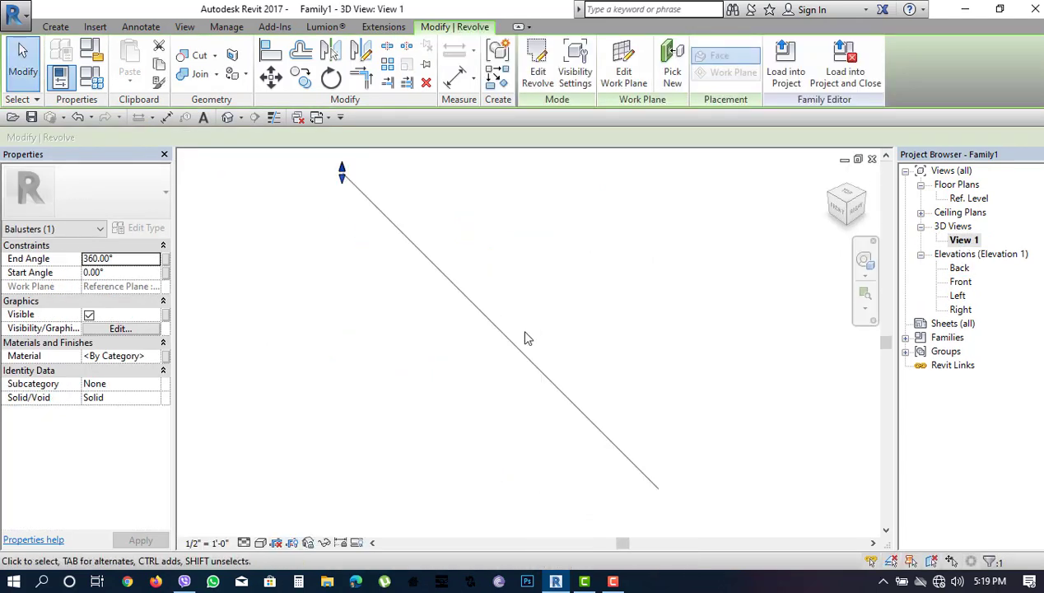
left_click(358, 497)
left_click(260, 543)
left_click(297, 509)
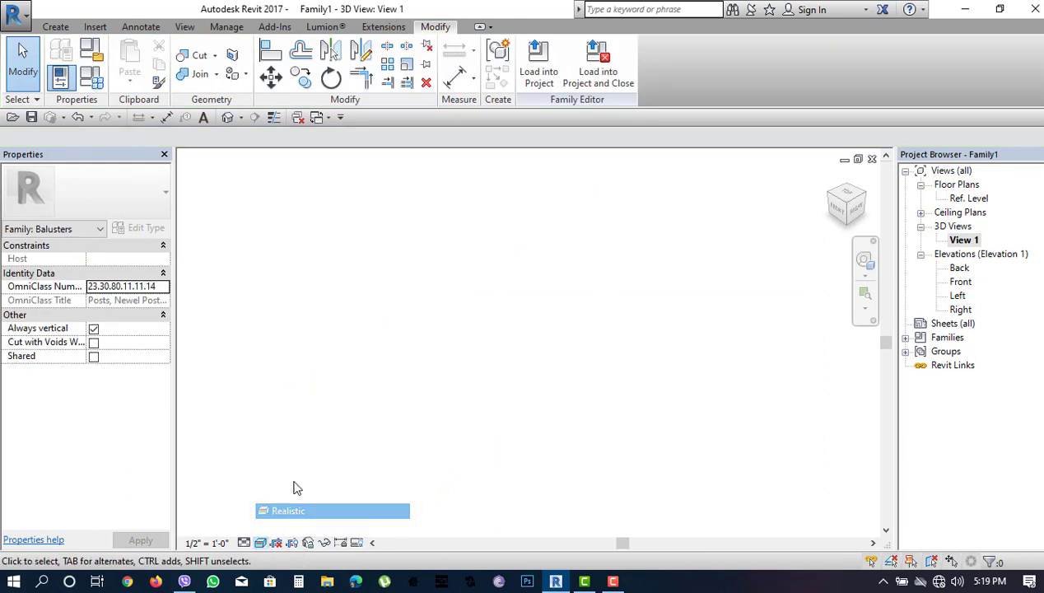
middle_click_drag(562, 353, 558, 338, "shift")
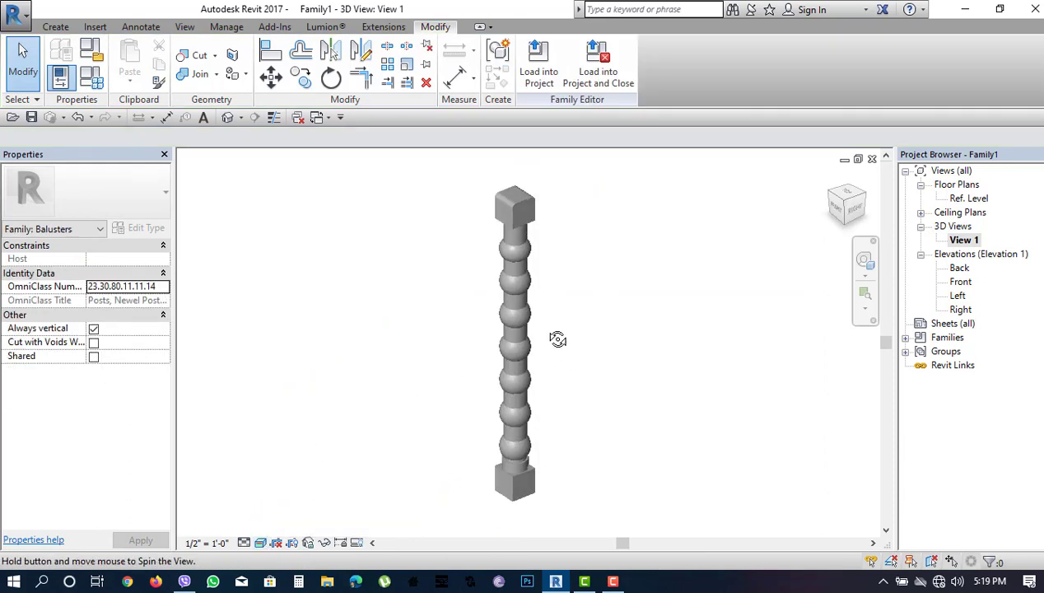
Join the revolved shaft with the top cap and bottom block into one solid
left_click_drag(557, 497, 433, 233)
left_click_drag(463, 240, 421, 195)
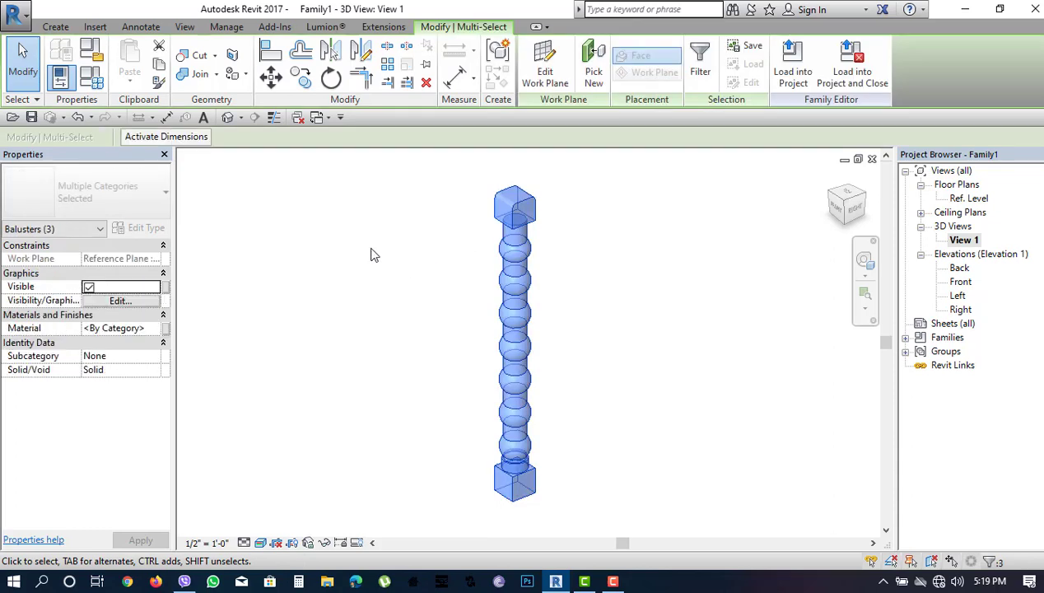
middle_click_drag(373, 251, 319, 217)
left_click(320, 218)
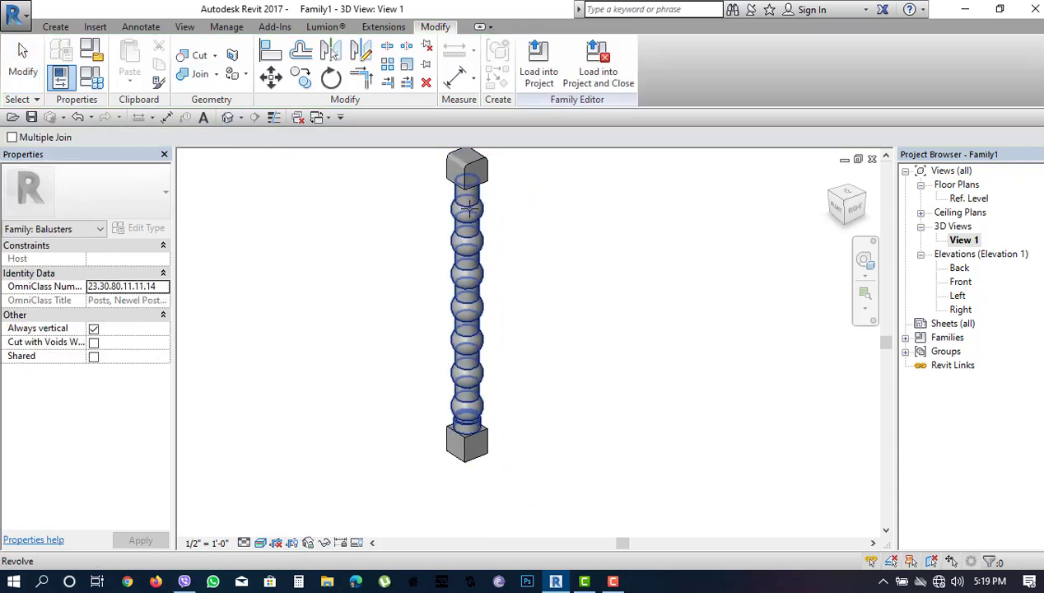
left_click(471, 169)
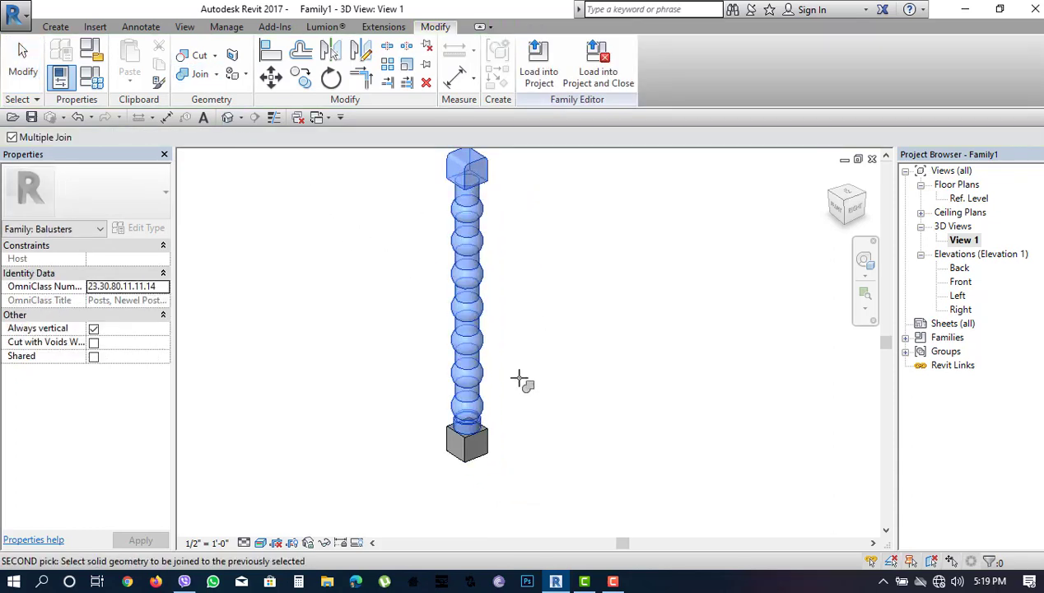
left_click(481, 432)
right_click(405, 304)
left_click(437, 320)
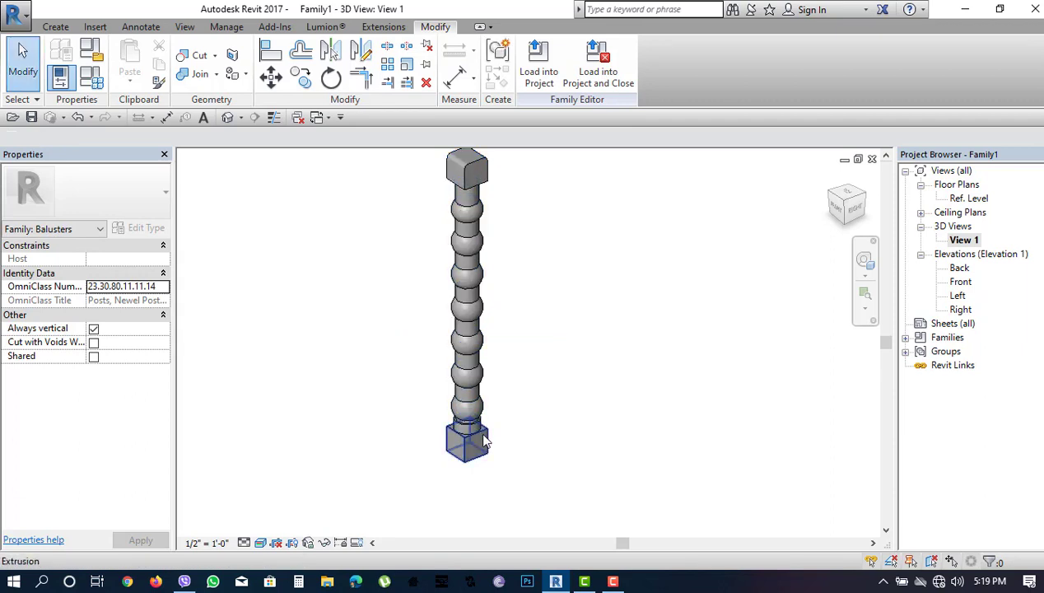
key("Tab")
key("Tab")
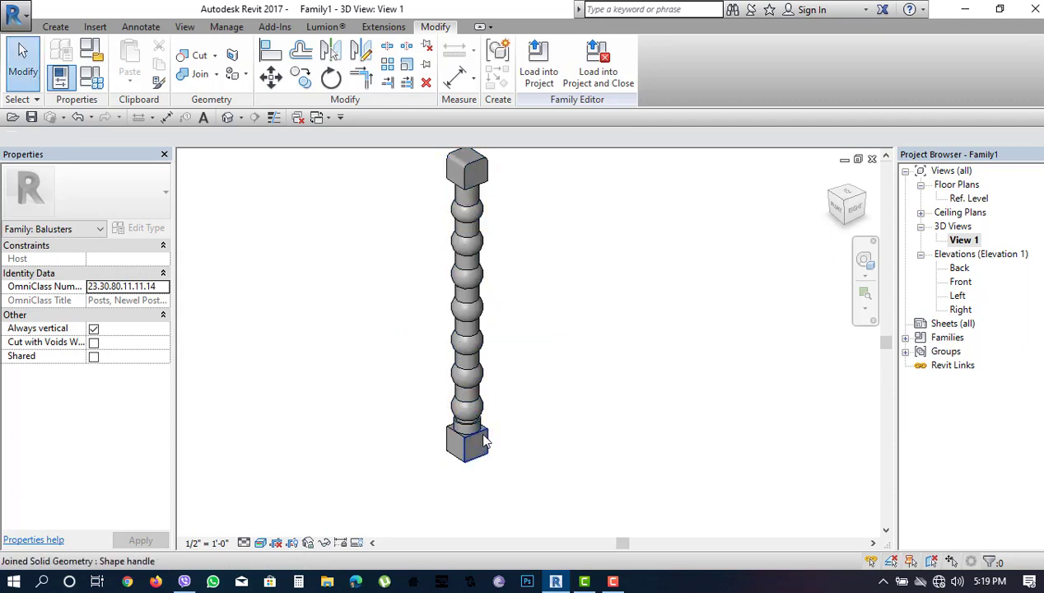
key("Tab")
key("Tab")
key("Tab")
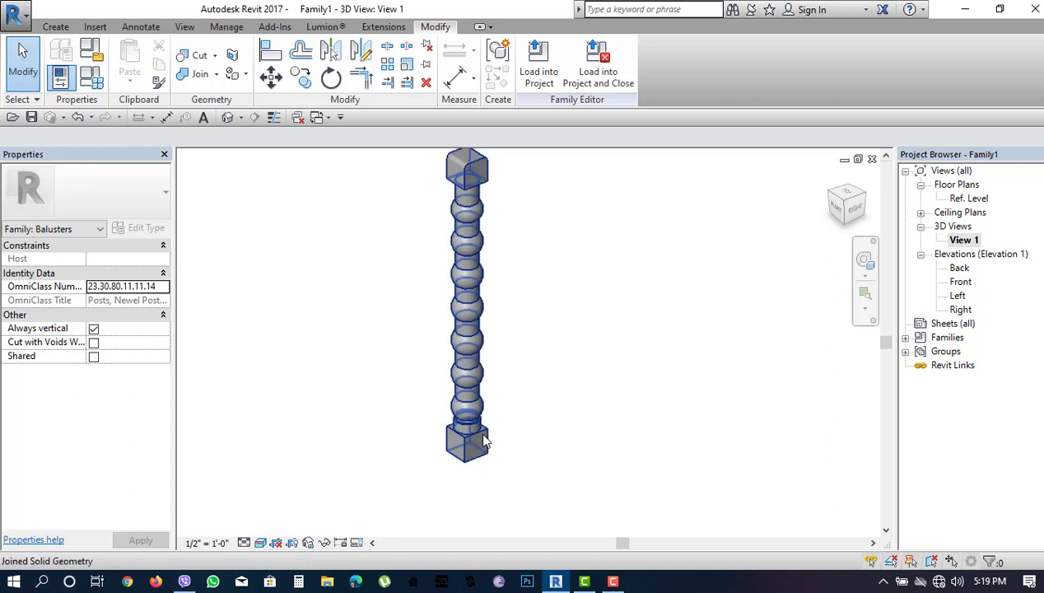
Create a new material named wood for the baluster and begin choosing its appearance image
left_click(484, 442)
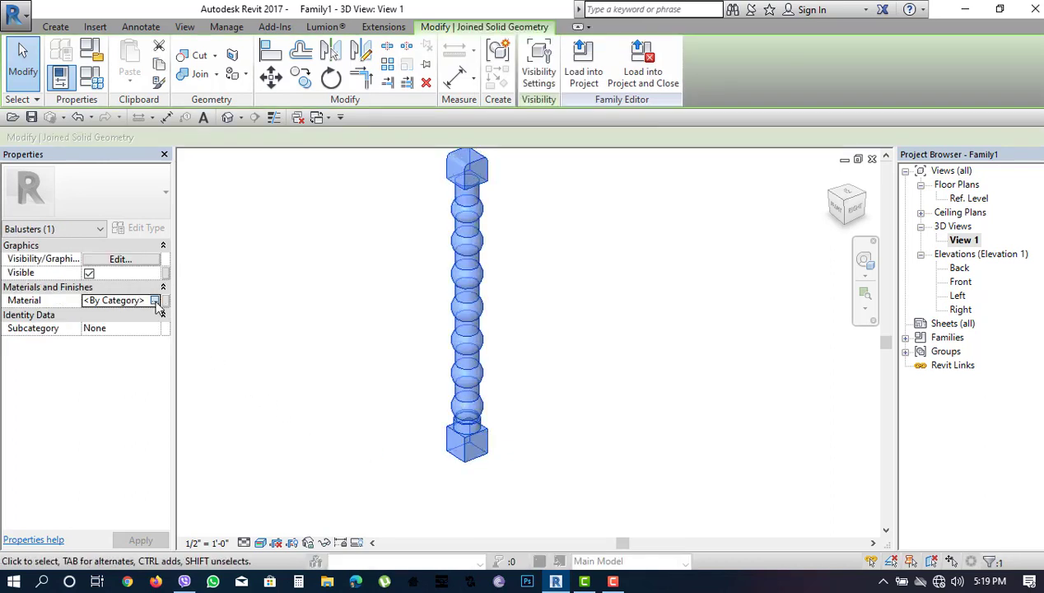
left_click(155, 300)
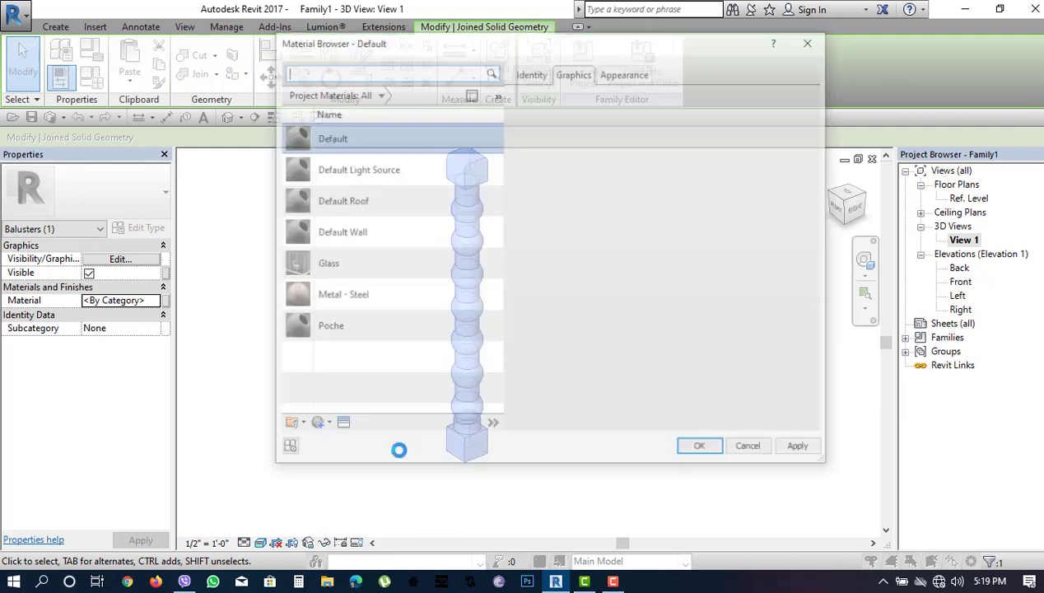
left_click(325, 425)
left_click(346, 439)
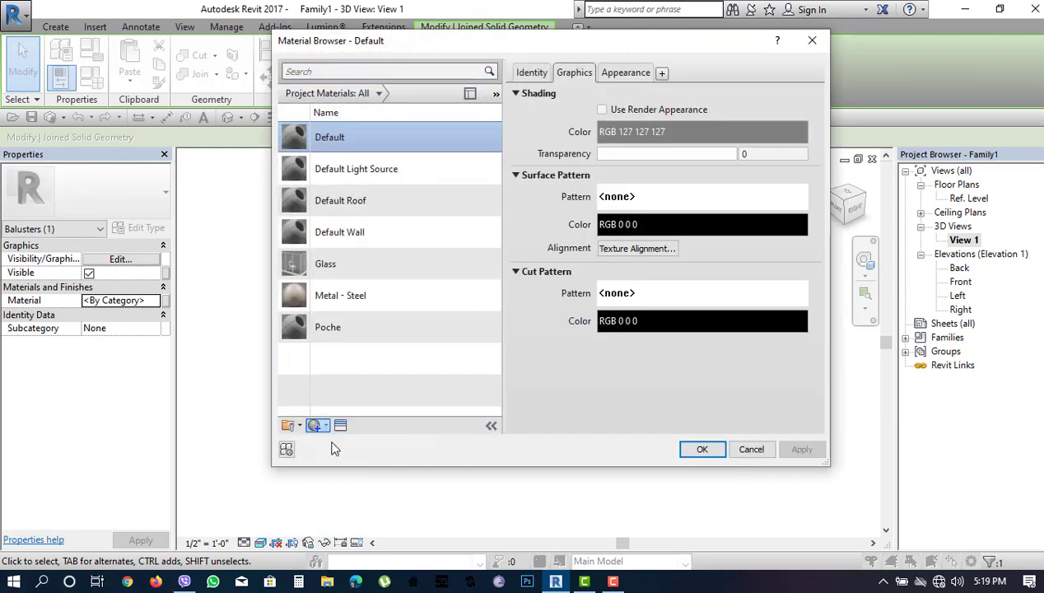
left_click(531, 72)
triple_click(717, 96)
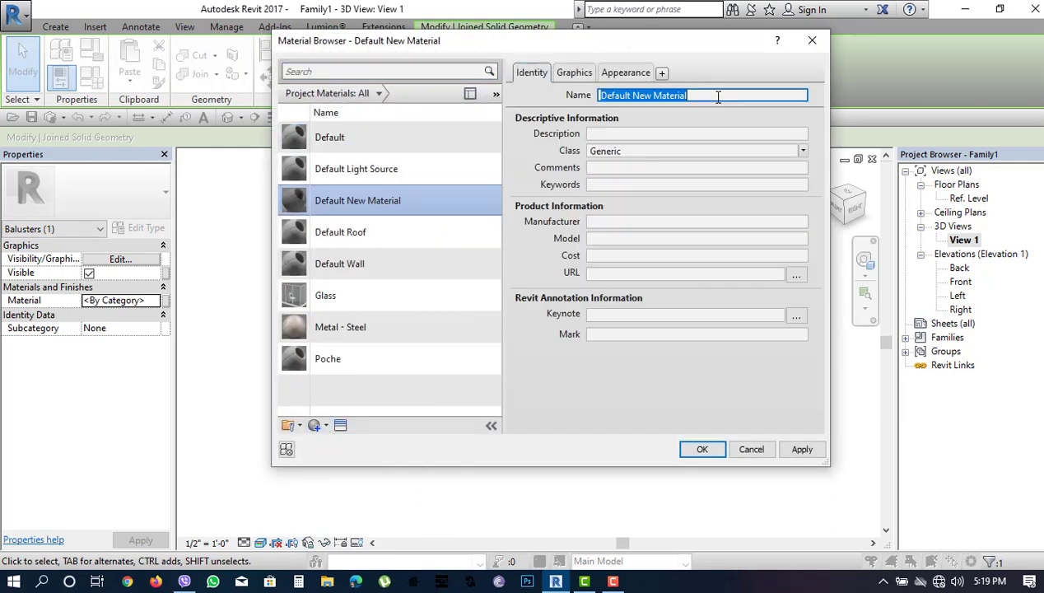
type("wood")
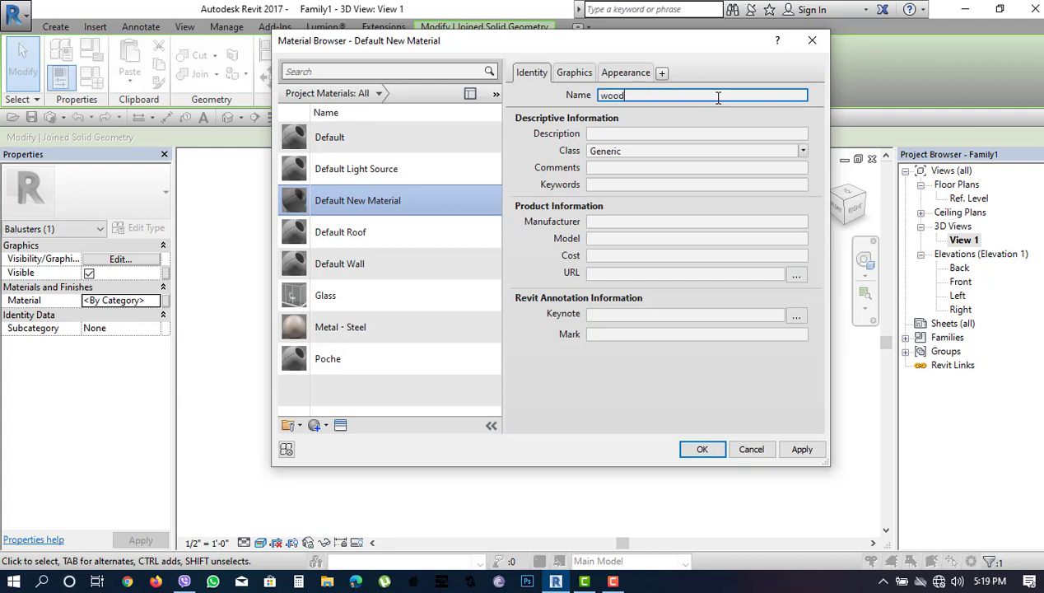
left_click(626, 73)
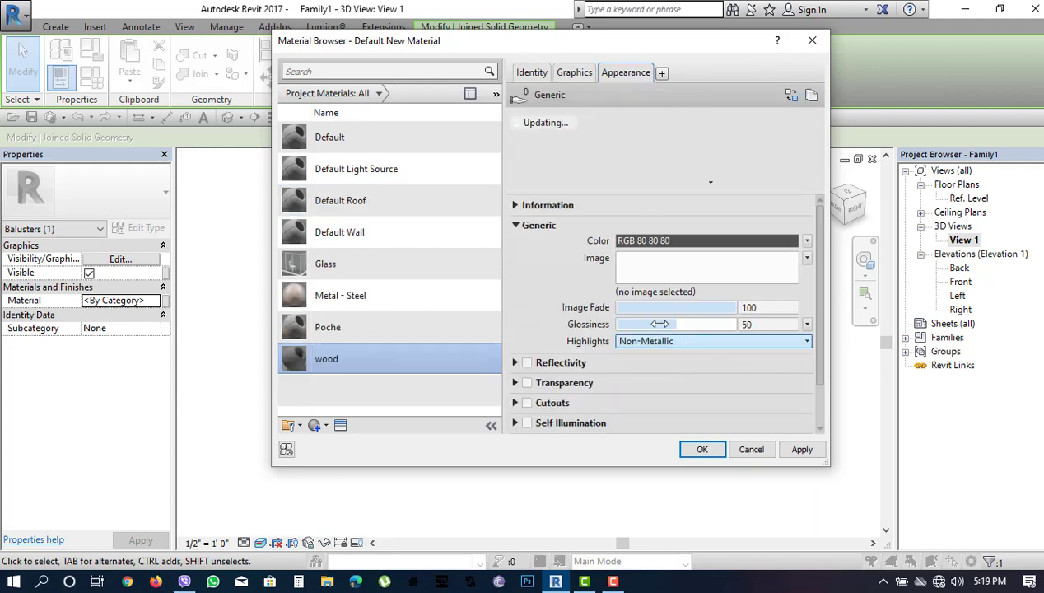
left_click(650, 295)
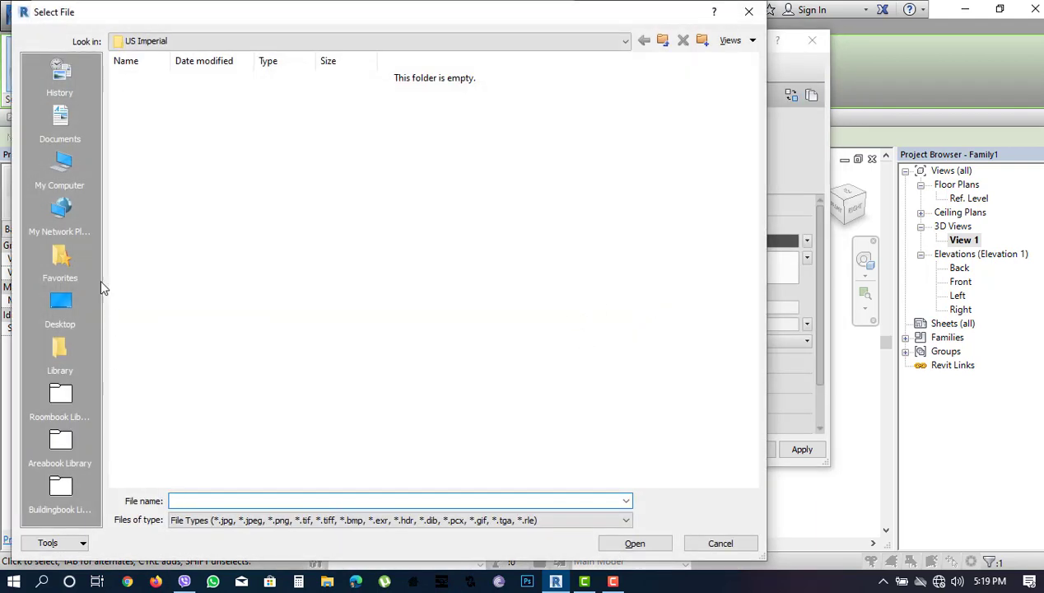
Load texture 14 from G:\3D MAX WALLPEPER\Wood Natural into the wood material and apply it
left_click(63, 169)
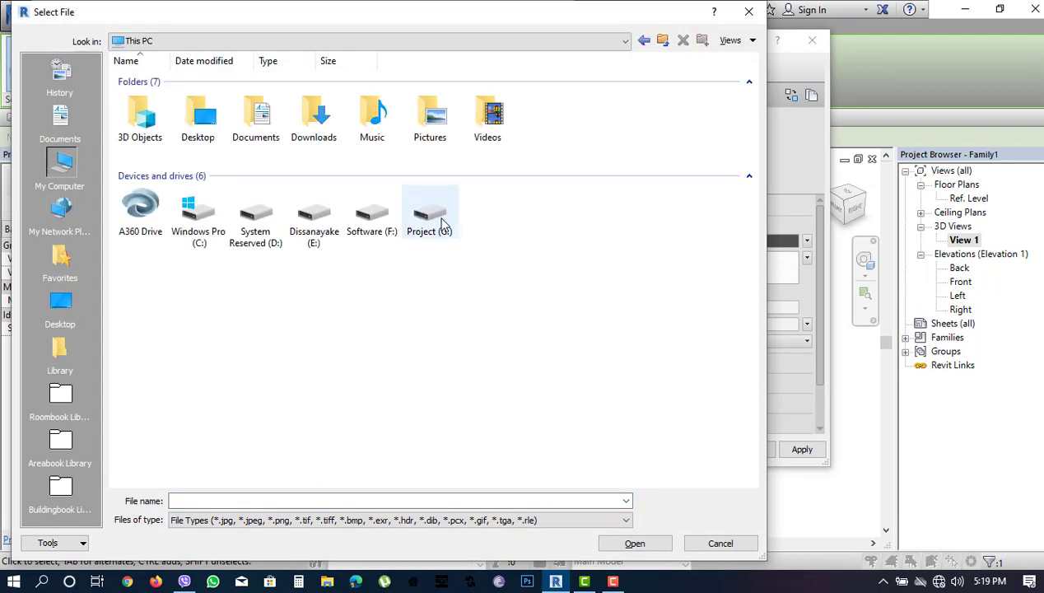
double_click(435, 194)
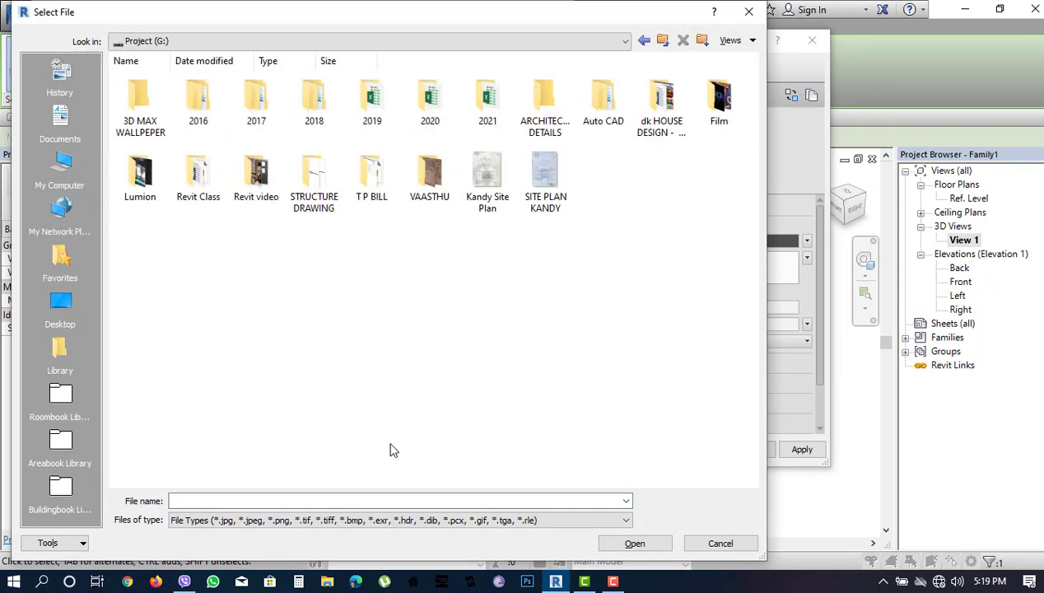
double_click(148, 113)
scroll(558, 461, "down", 3)
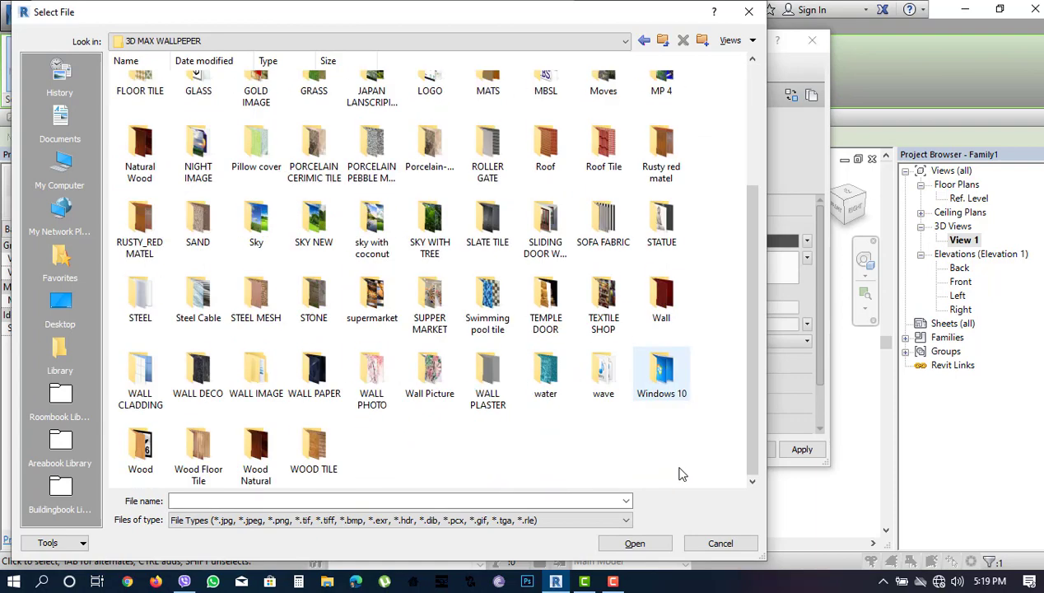
double_click(261, 448)
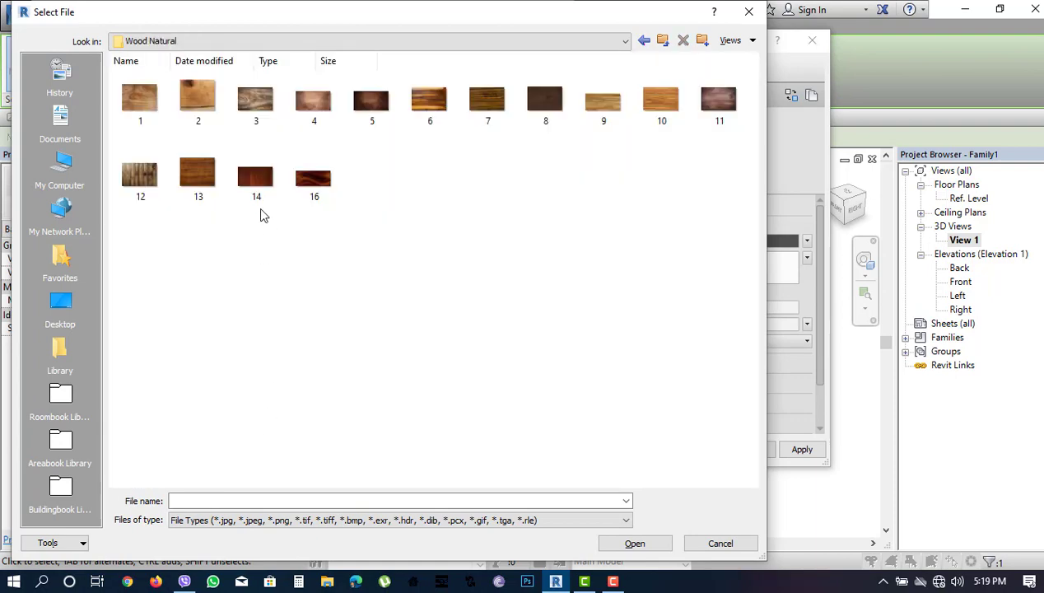
left_click(242, 179)
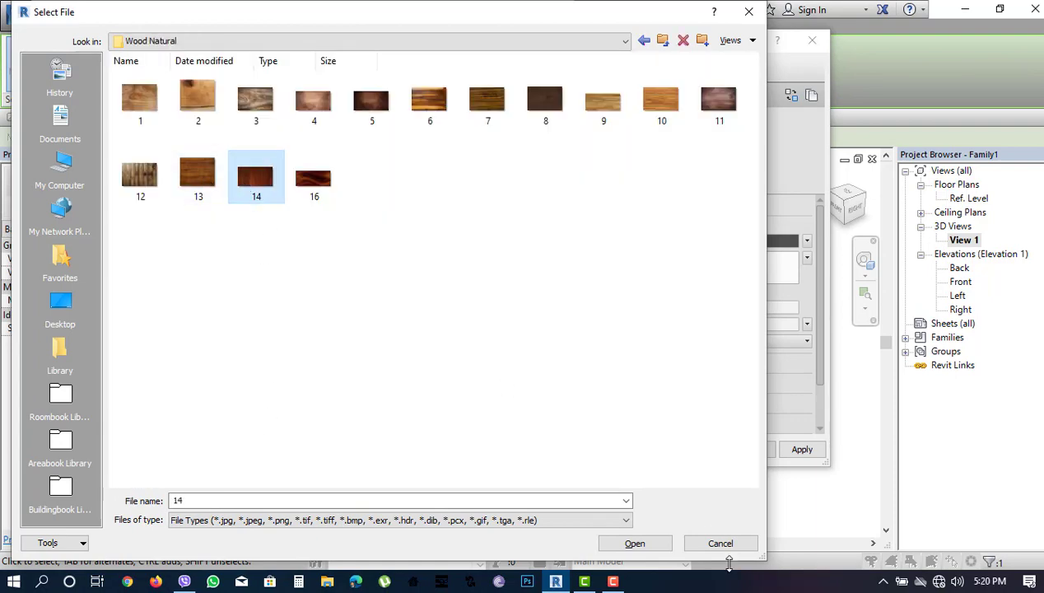
left_click(635, 543)
left_click(797, 455)
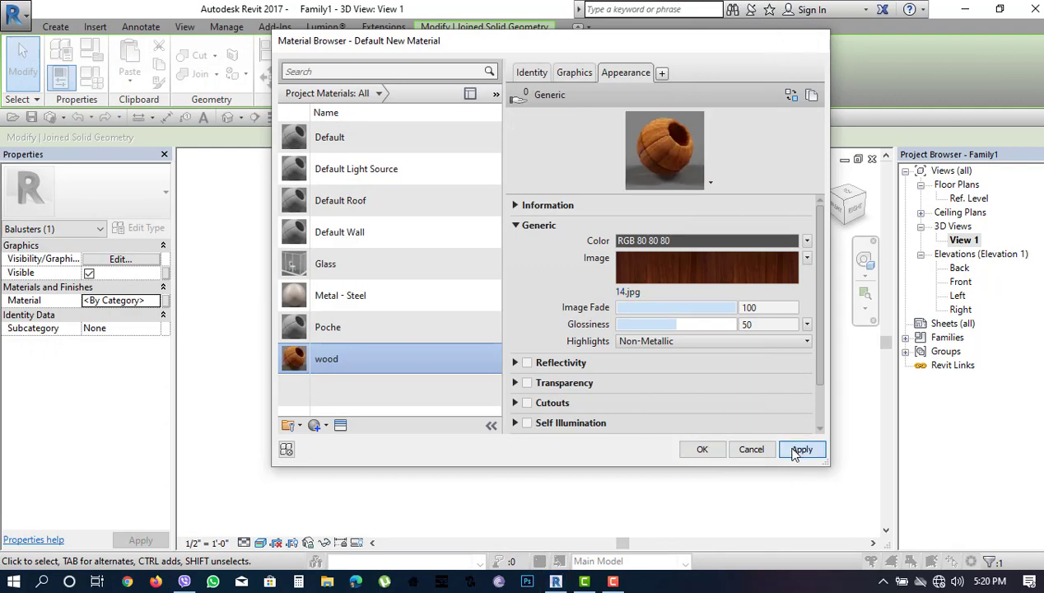
left_click(702, 450)
left_click(580, 431)
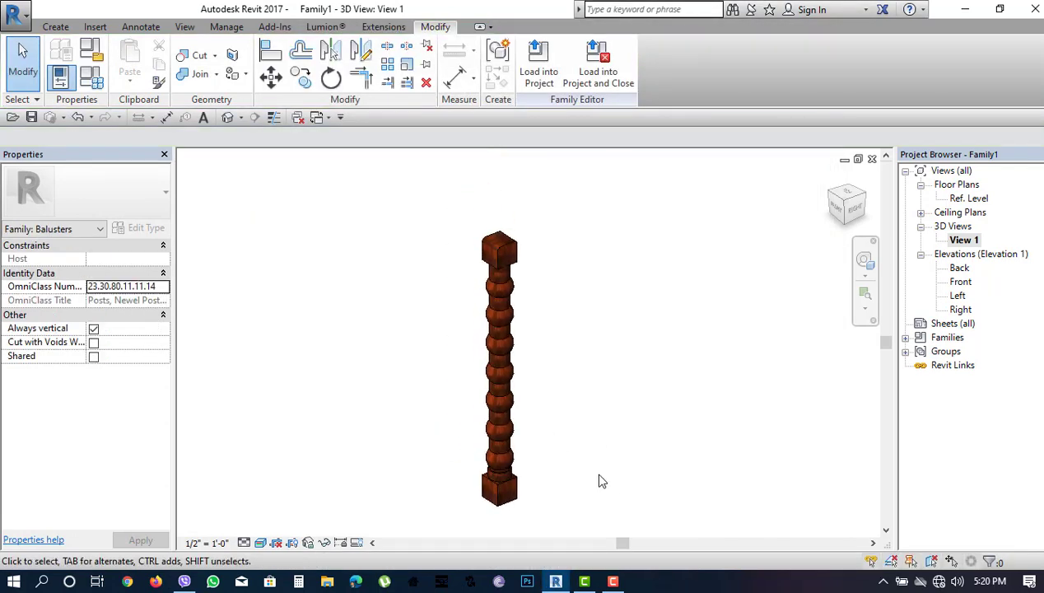
Orbit the baluster to a front view, then bring up the application menu's New options
mouse_move(589, 480)
middle_mouse_down("shift")
mouse_move(507, 362)
mouse_move(640, 390)
mouse_move(668, 373)
middle_mouse_up("shift")
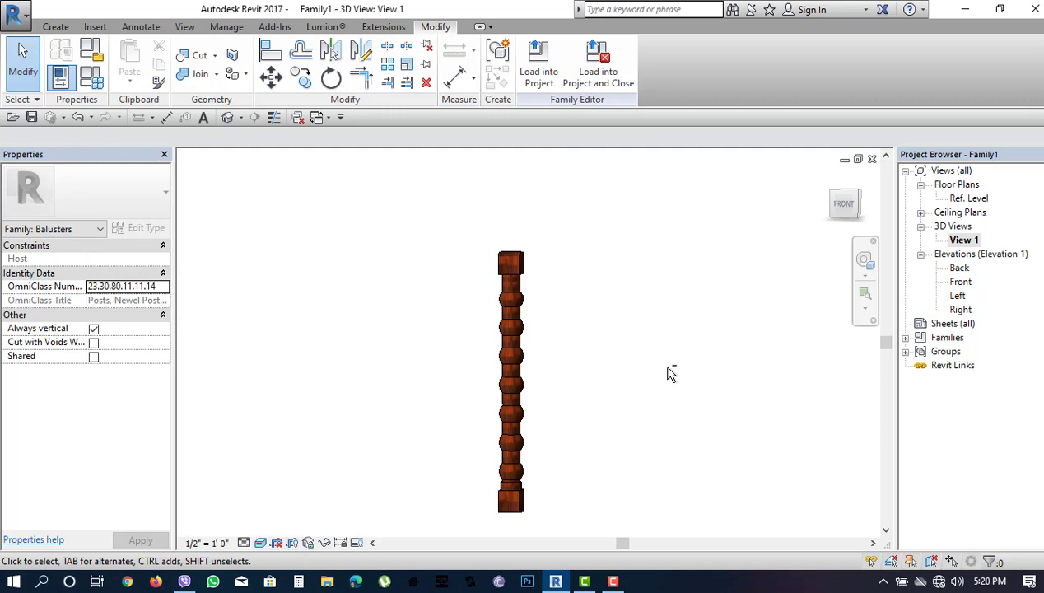
scroll(617, 276, "down", 2)
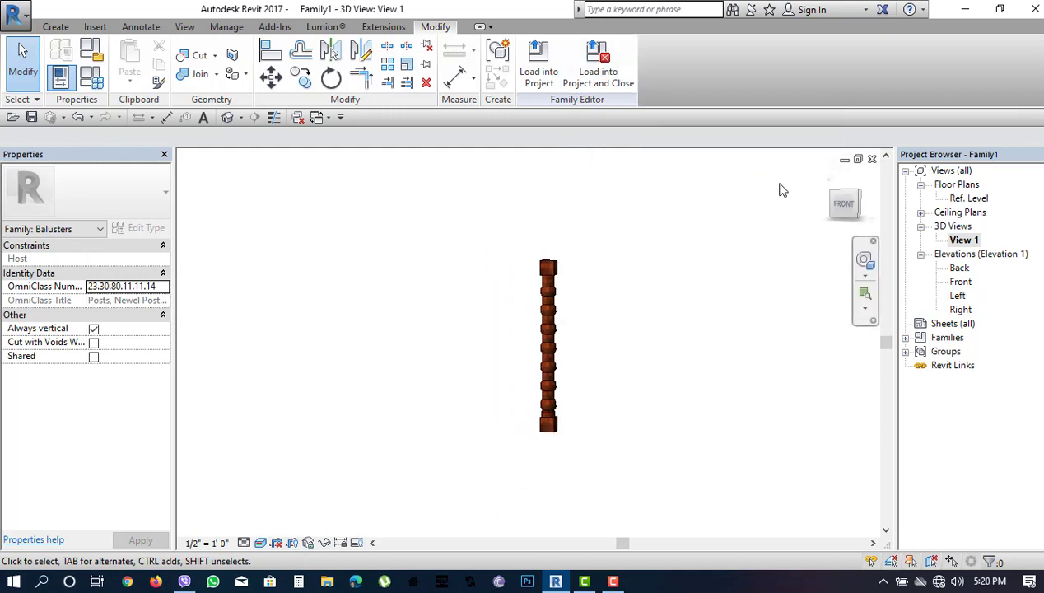
left_click(16, 15)
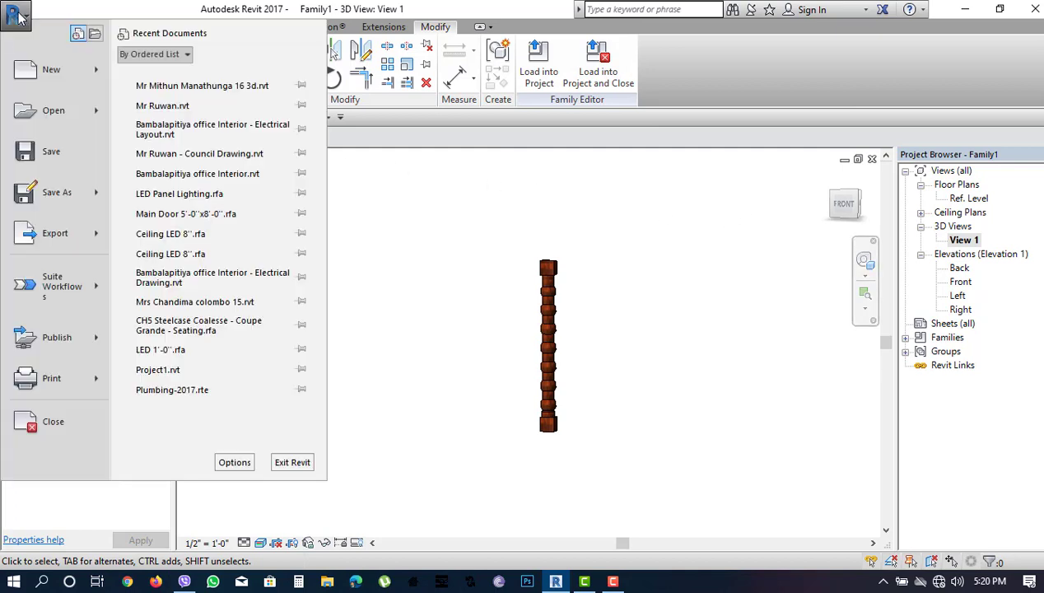
mouse_move(51, 70)
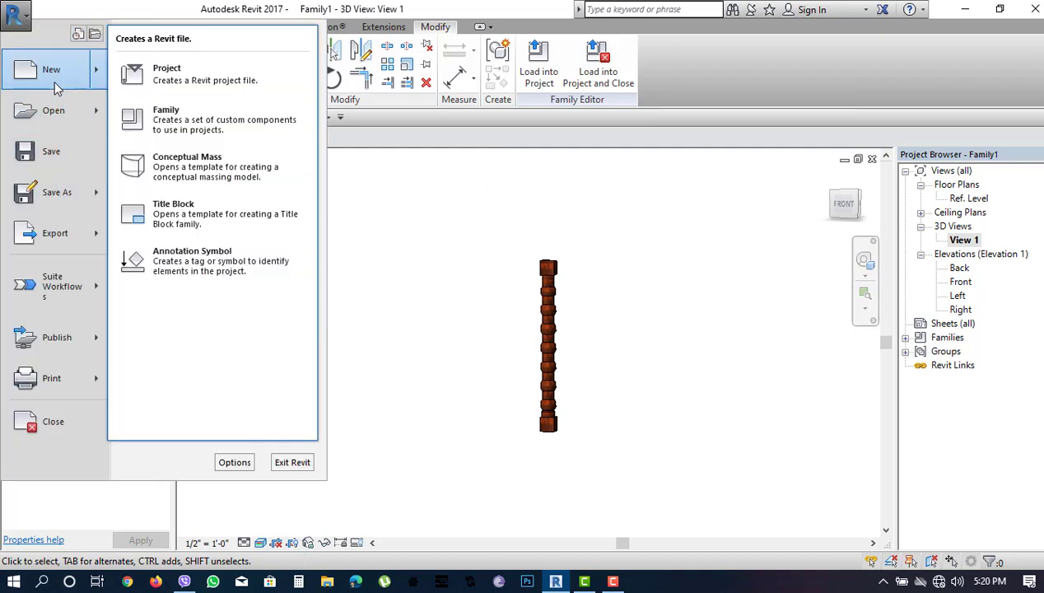
Create a new family from the Profile-Rail template in the English_I folder
left_click(189, 124)
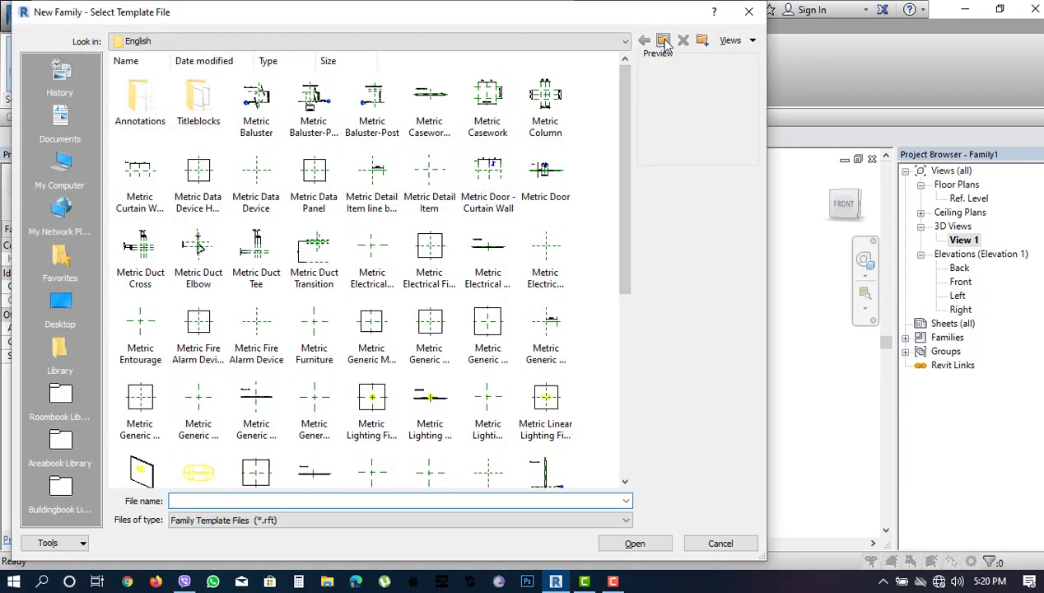
left_click(662, 41)
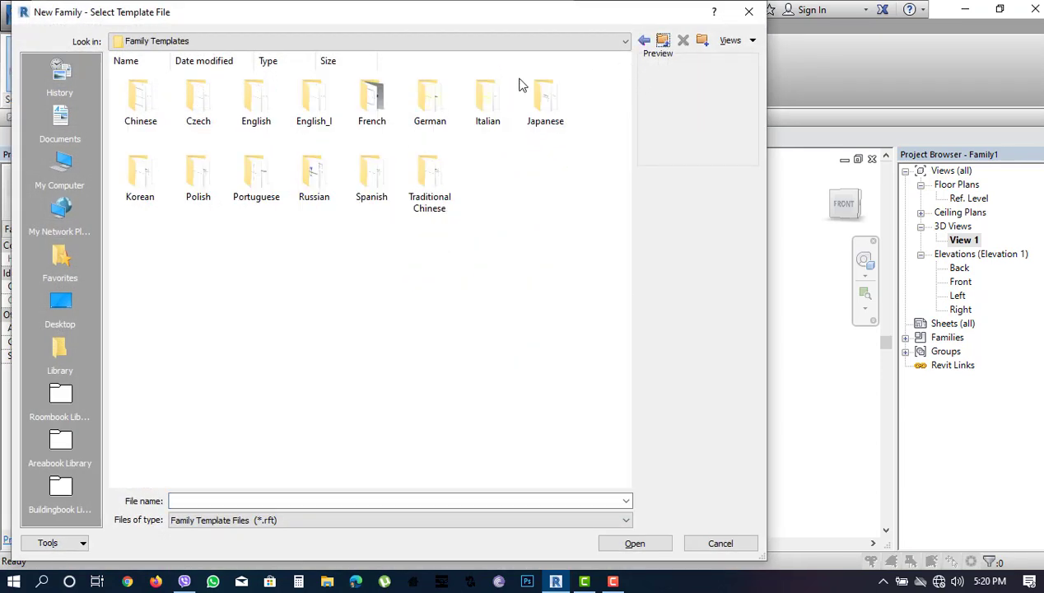
double_click(339, 117)
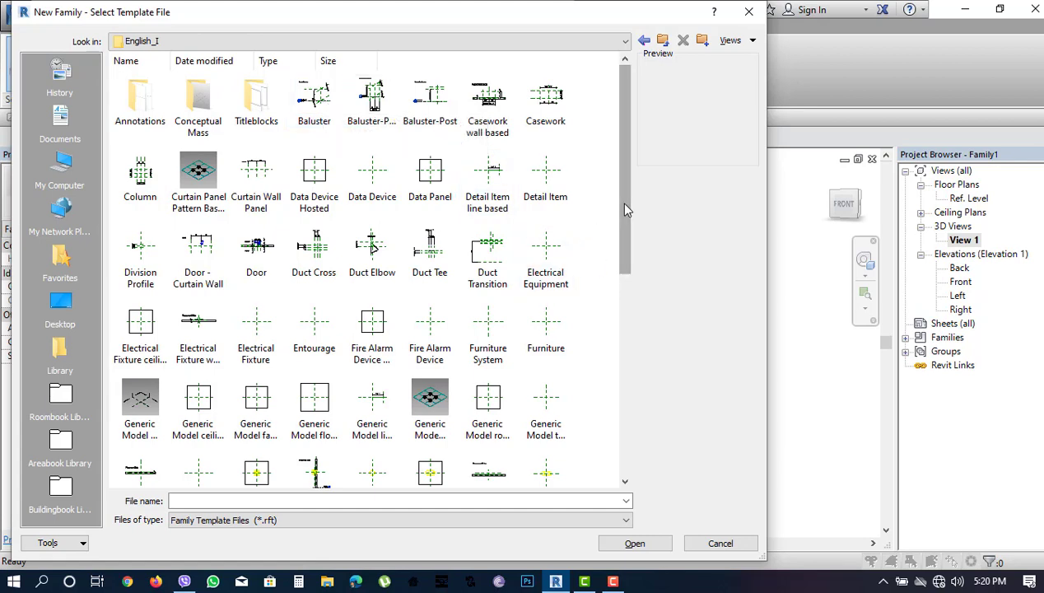
mouse_move(623, 212)
left_mouse_down()
mouse_move(657, 401)
mouse_move(612, 401)
left_mouse_up()
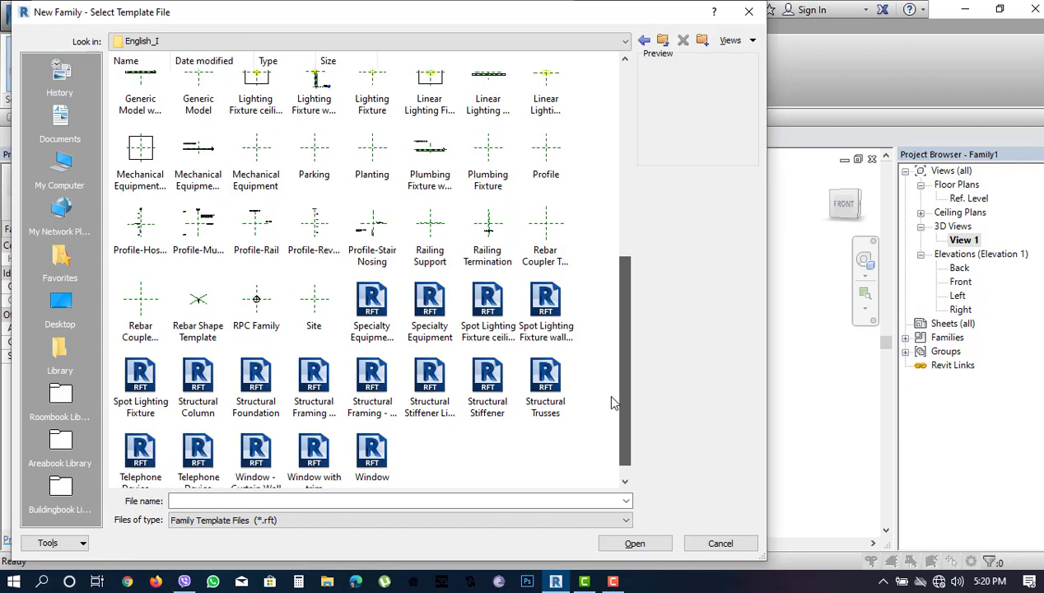
left_click(261, 251)
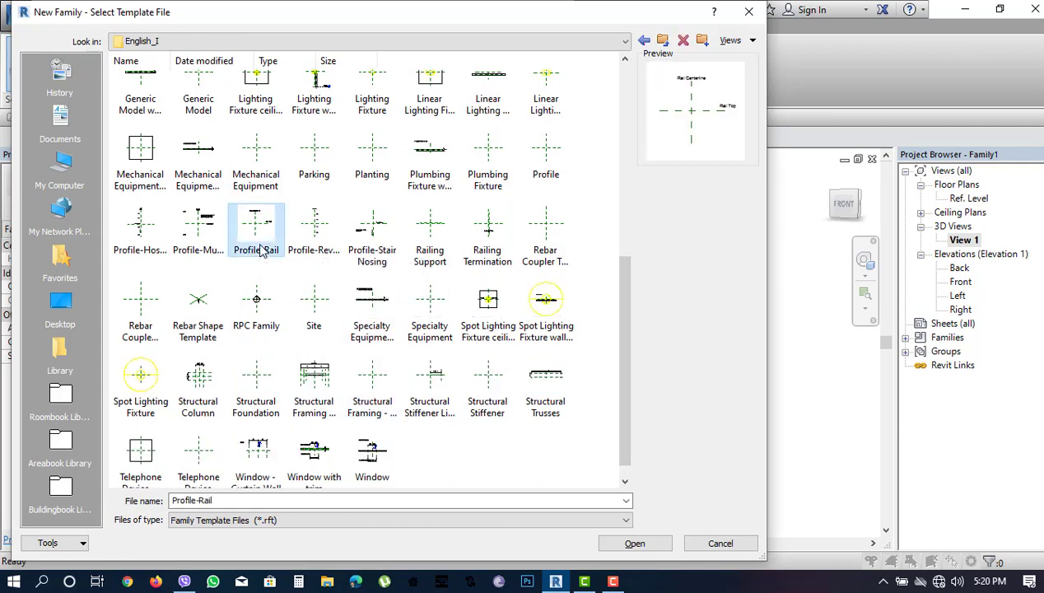
left_click(643, 543)
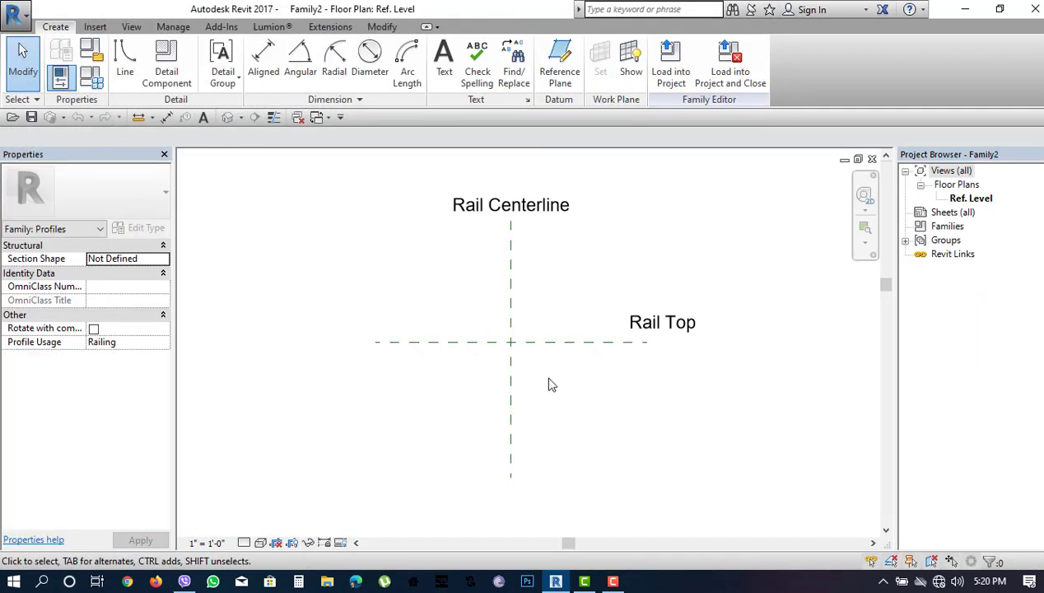
Draw a 2-inch trial line from the reference-plane intersection
scroll(503, 372, "up", 1)
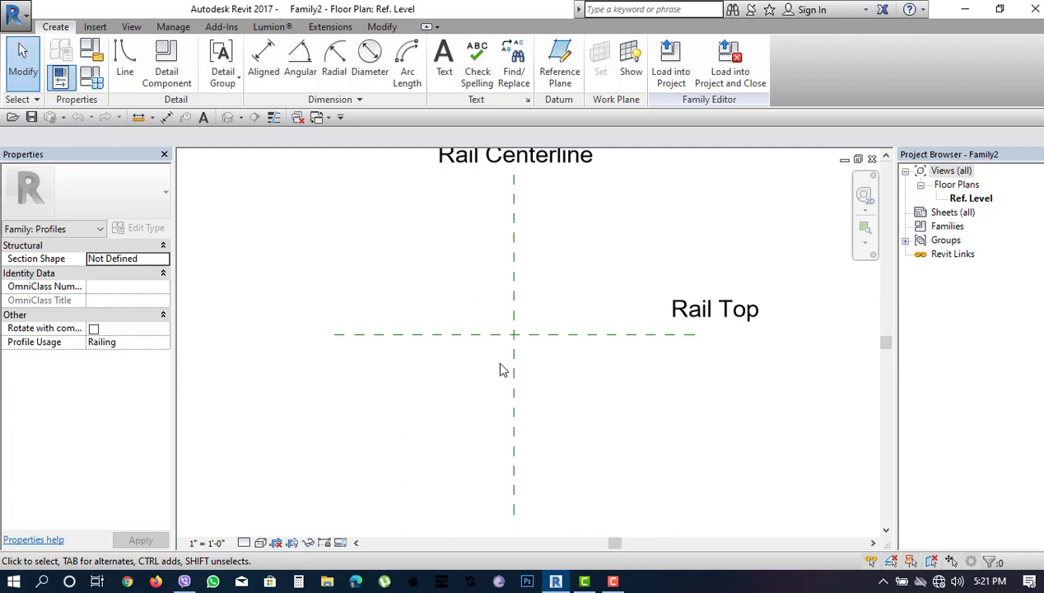
left_click(124, 74)
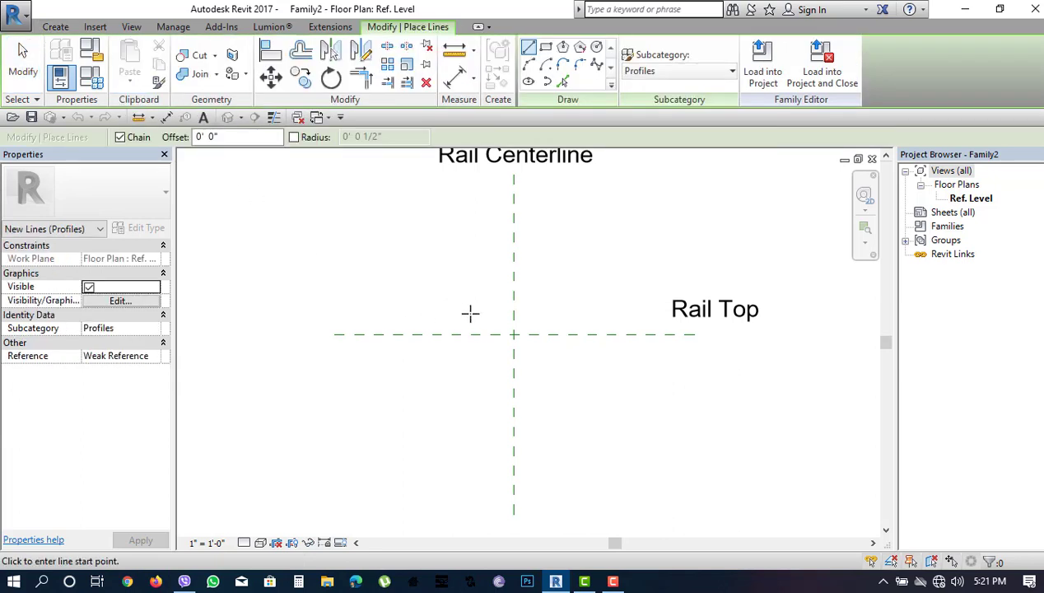
scroll(493, 328, "up", 1)
scroll(510, 340, "up", 2)
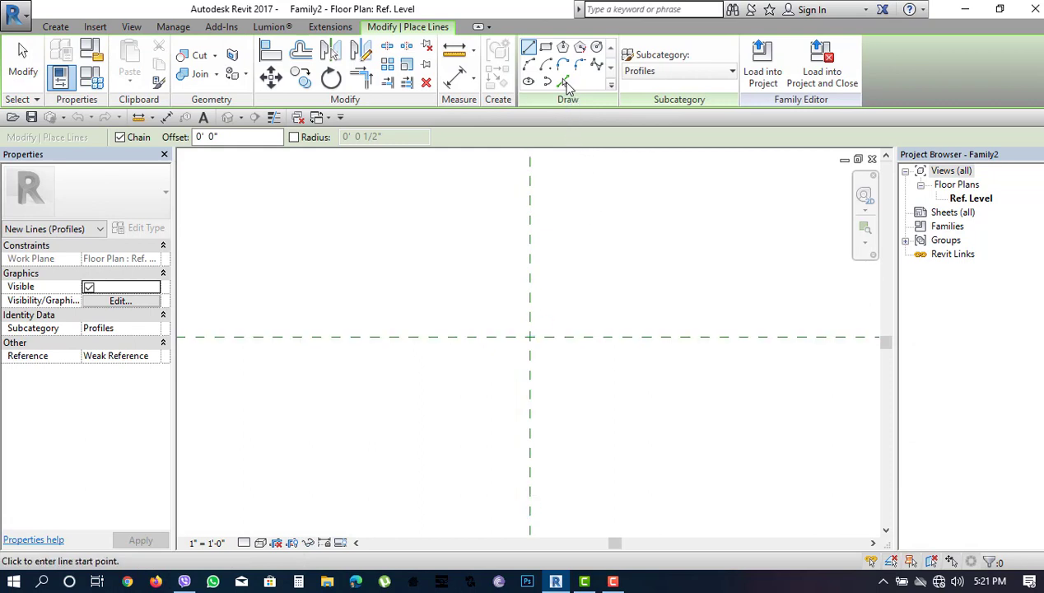
scroll(519, 354, "up", 2)
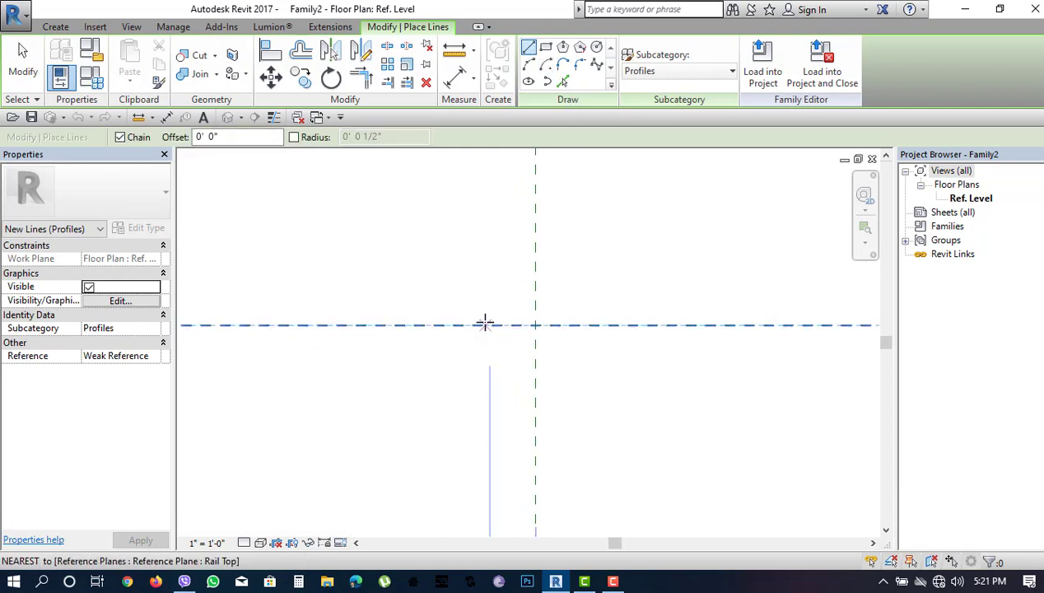
left_click(534, 325)
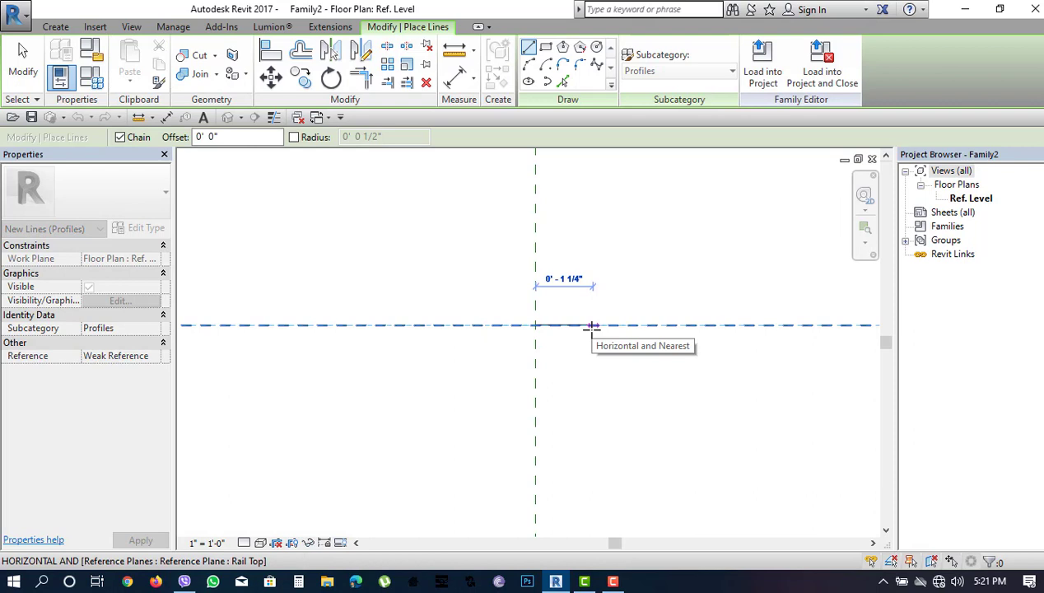
type("2")
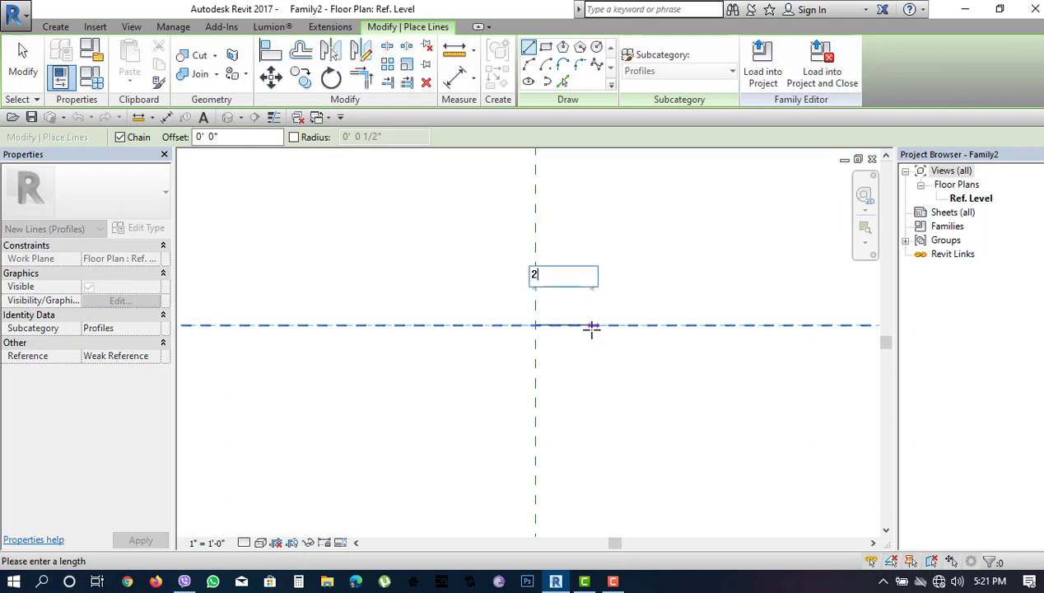
key("Return")
key("Escape")
key("Escape")
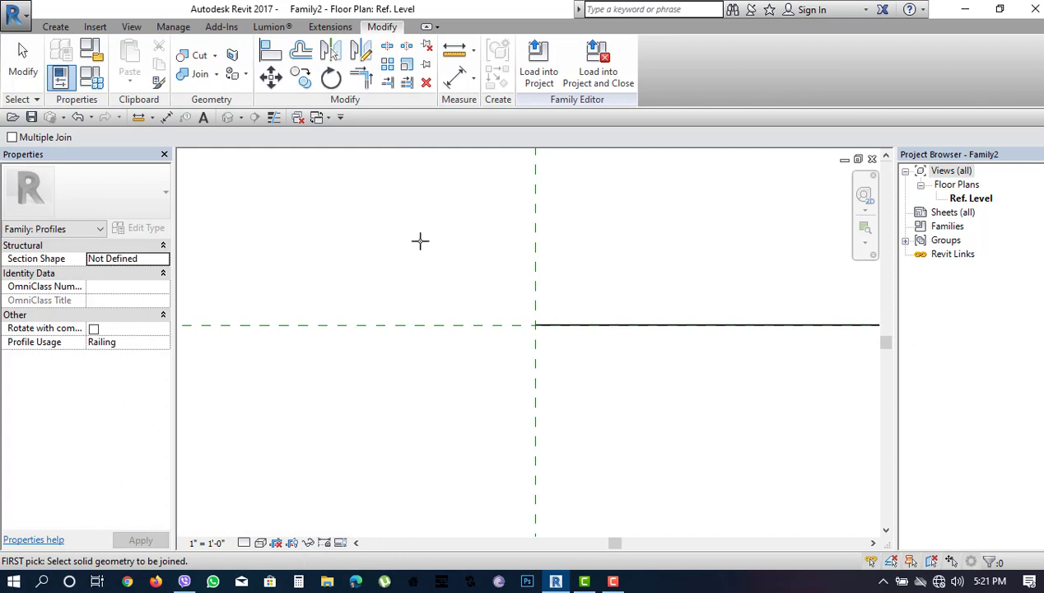
Delete the trial line and restart the Line tool
left_click(23, 62)
middle_click_drag(535, 323, 461, 317)
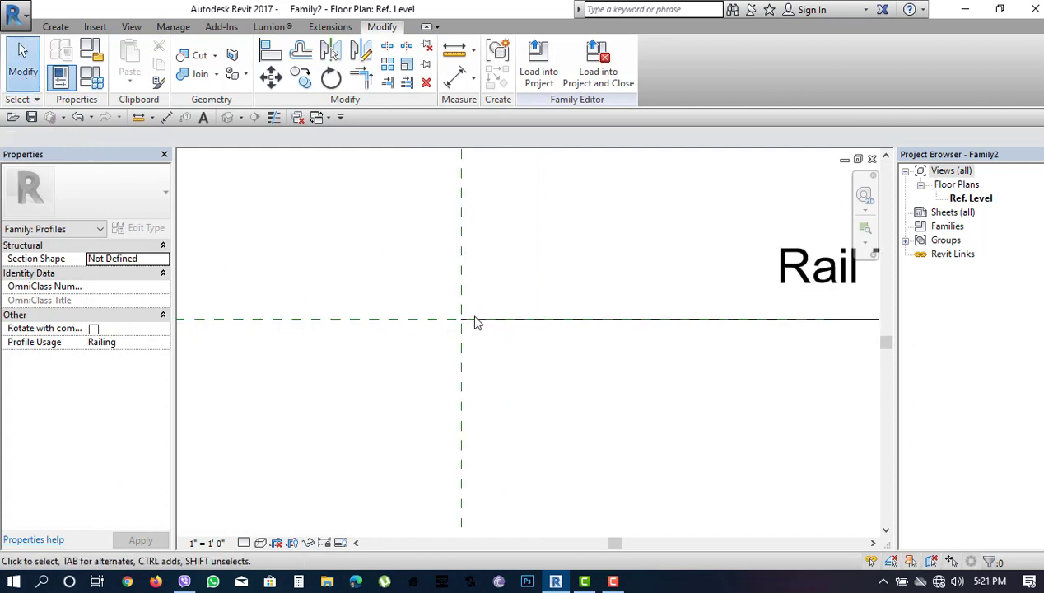
left_click(482, 320)
key("Delete")
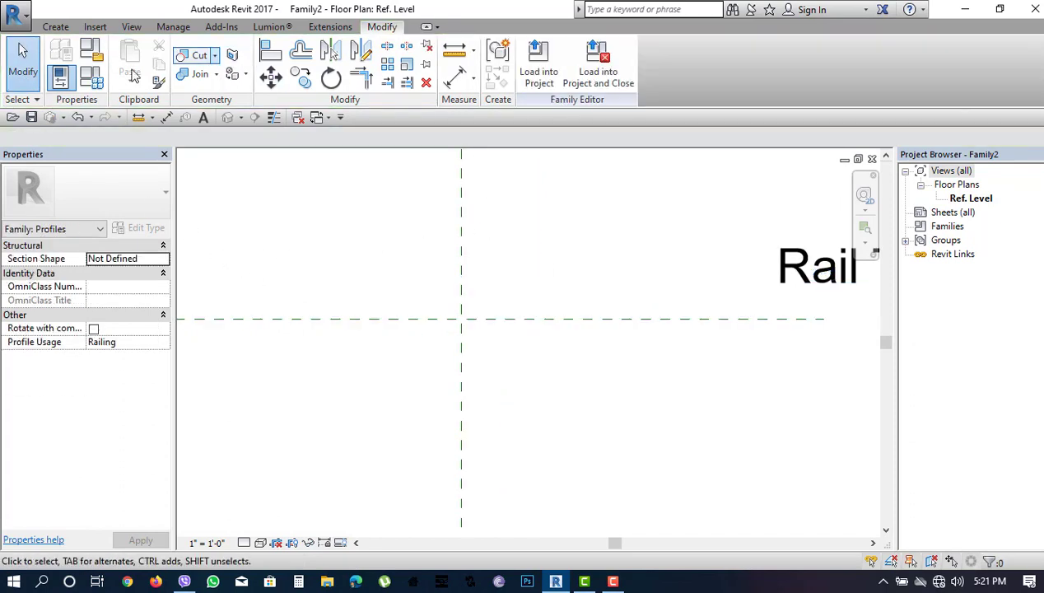
left_click(55, 26)
left_click(125, 61)
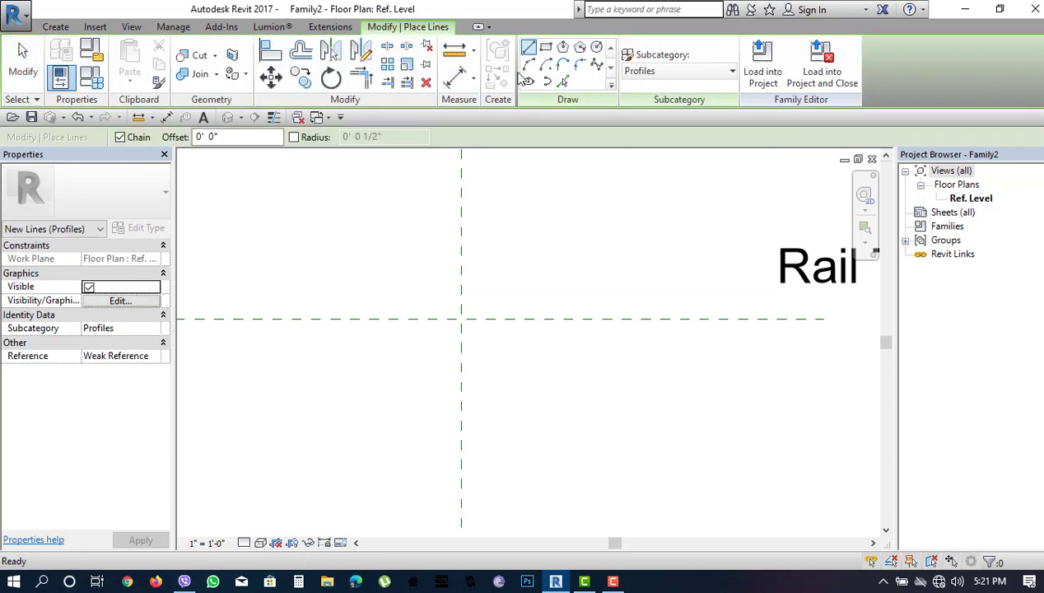
Sketch a closed 4-inch by 2-inch rectangle from the Rail Centerline/Rail Top intersection, resting on Rail Top
left_click(461, 319)
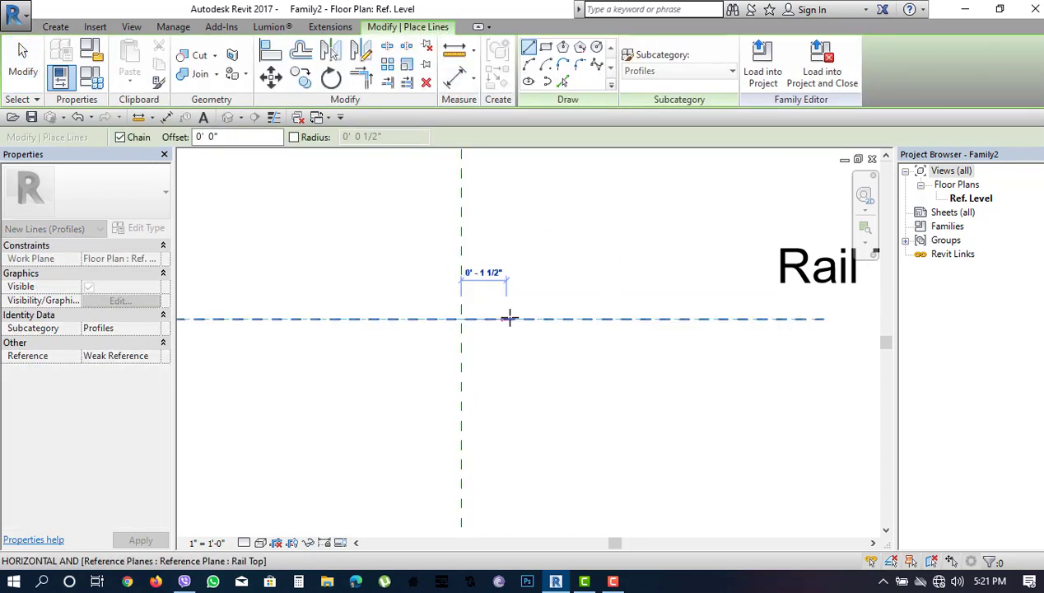
left_click(521, 318)
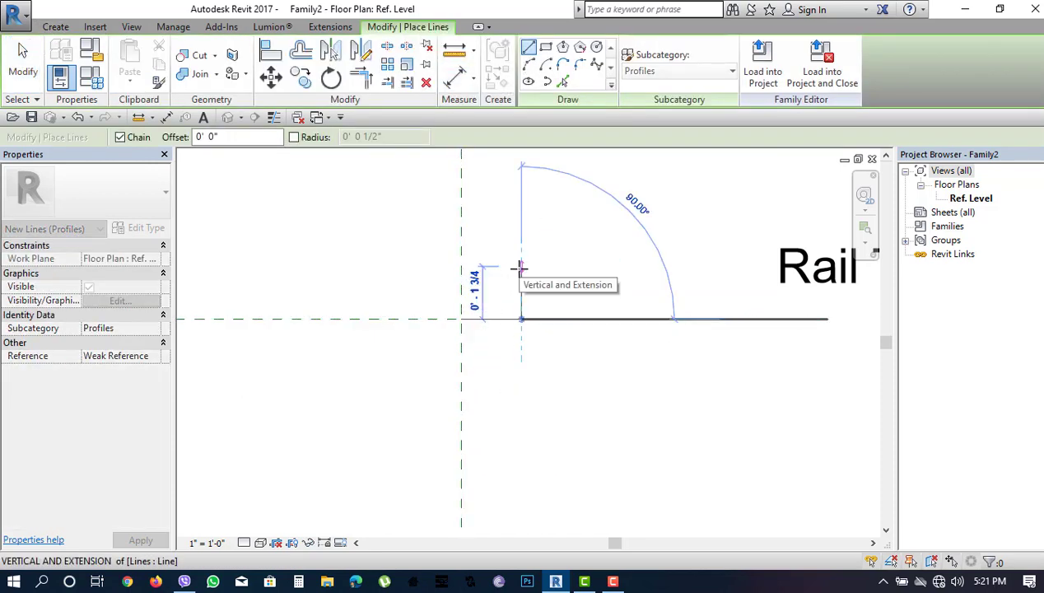
type("2")
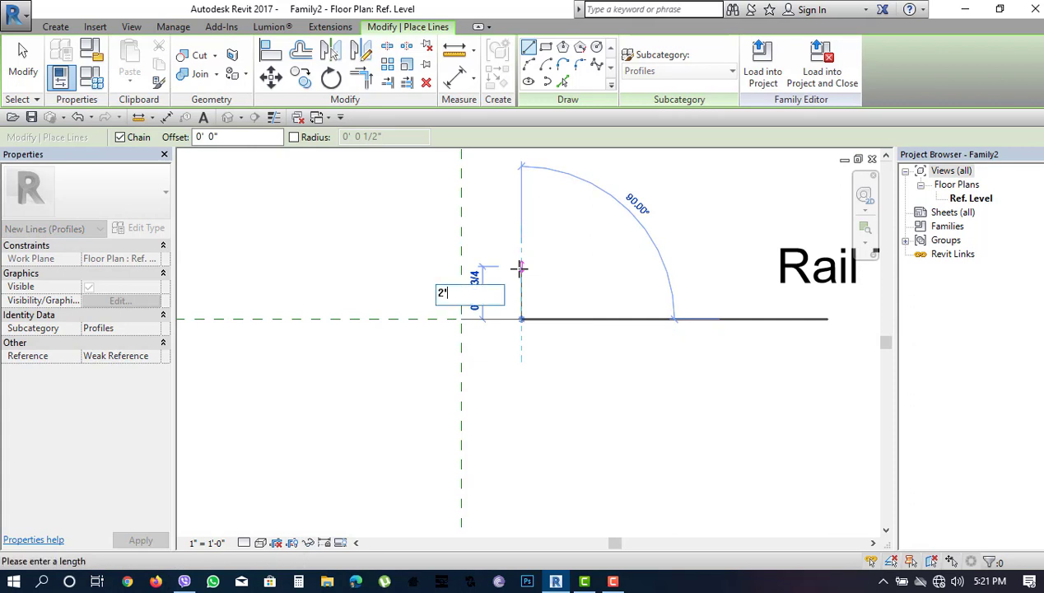
key("Return")
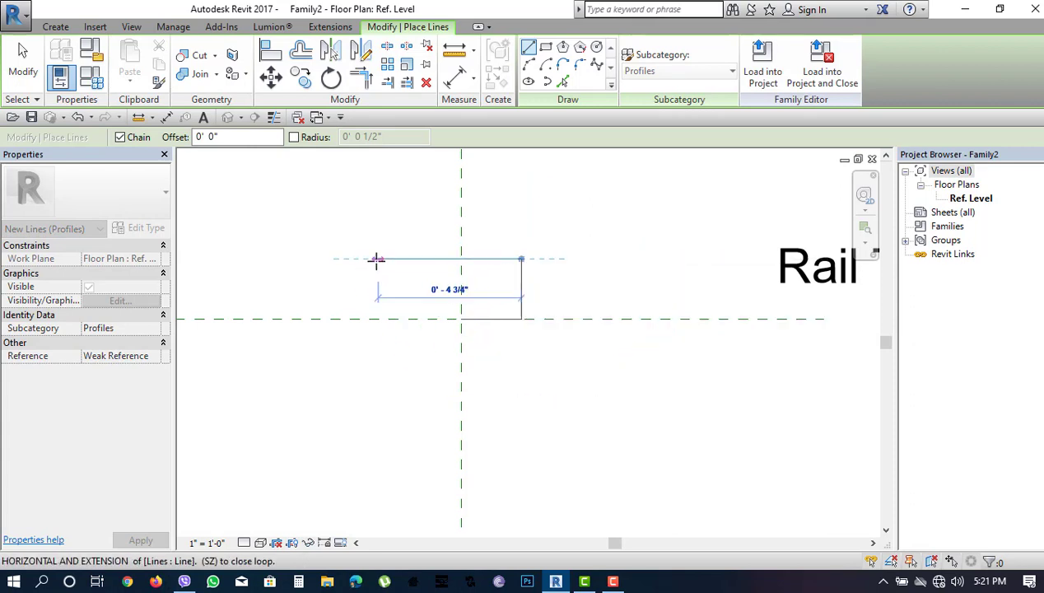
type("4")
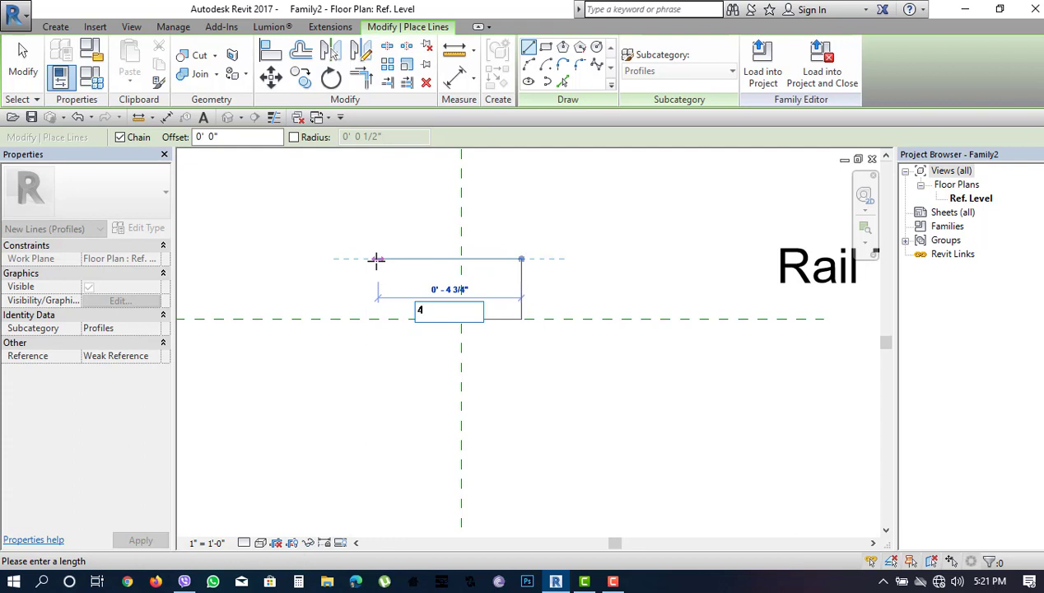
key("Return")
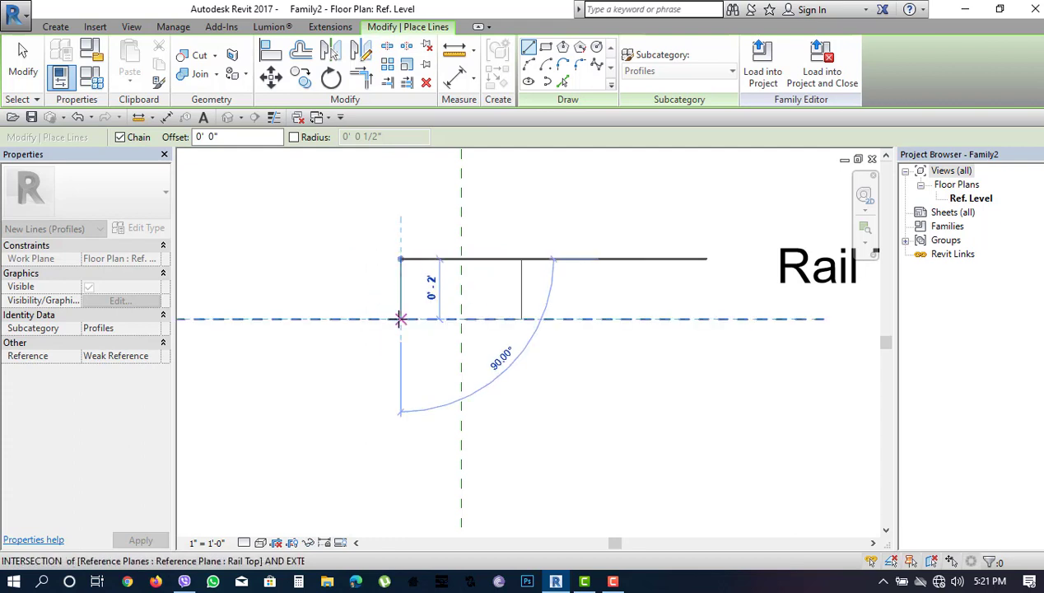
left_click(401, 319)
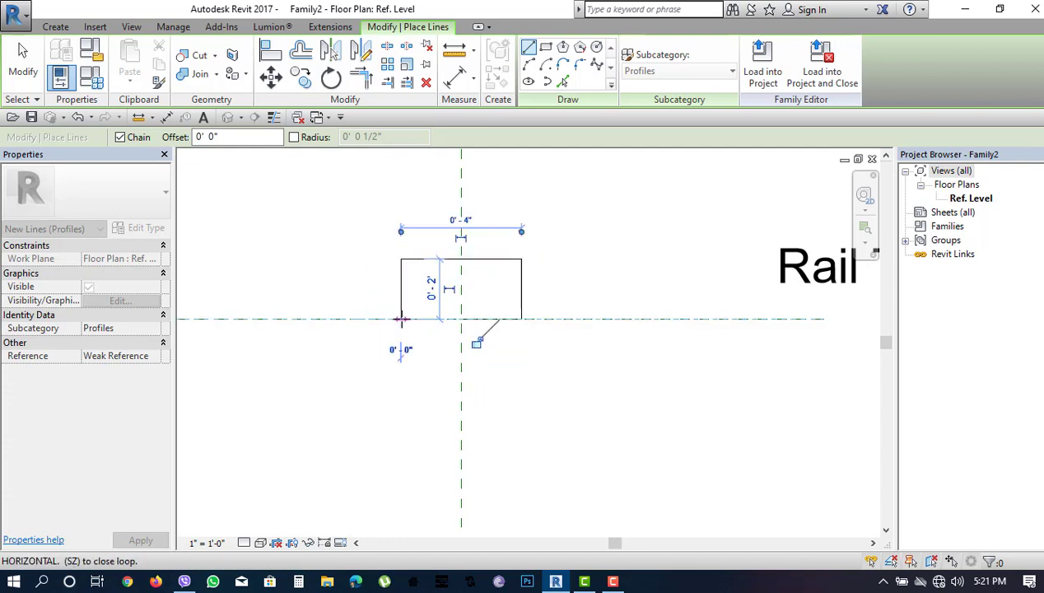
left_click(520, 318)
key("Escape")
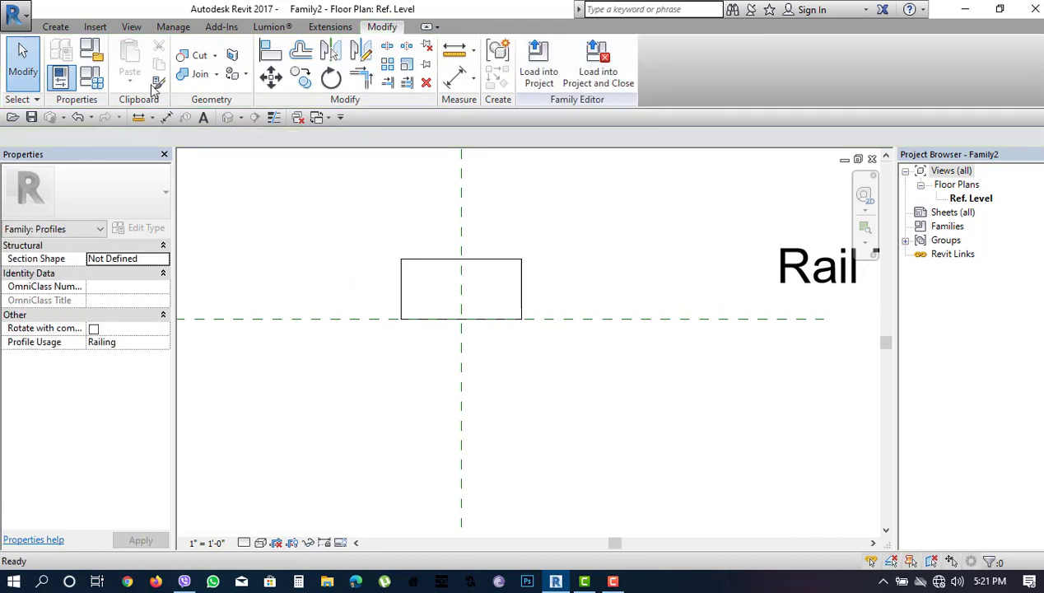
left_click(55, 27)
scroll(392, 224, "up", 1)
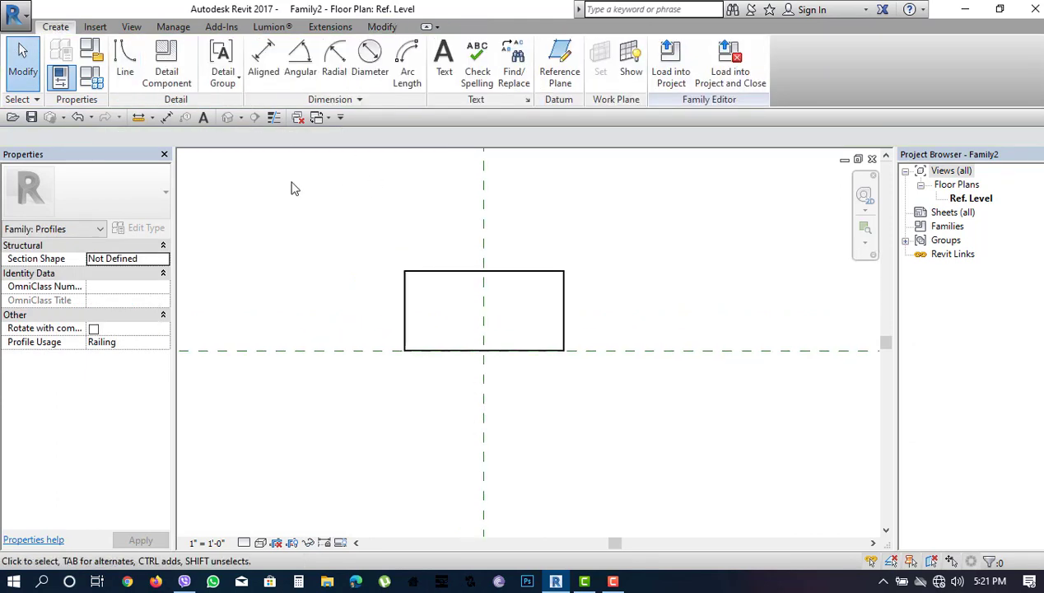
Fillet the top-left and top-right corners with a 1/2-inch radius arc
left_click(125, 59)
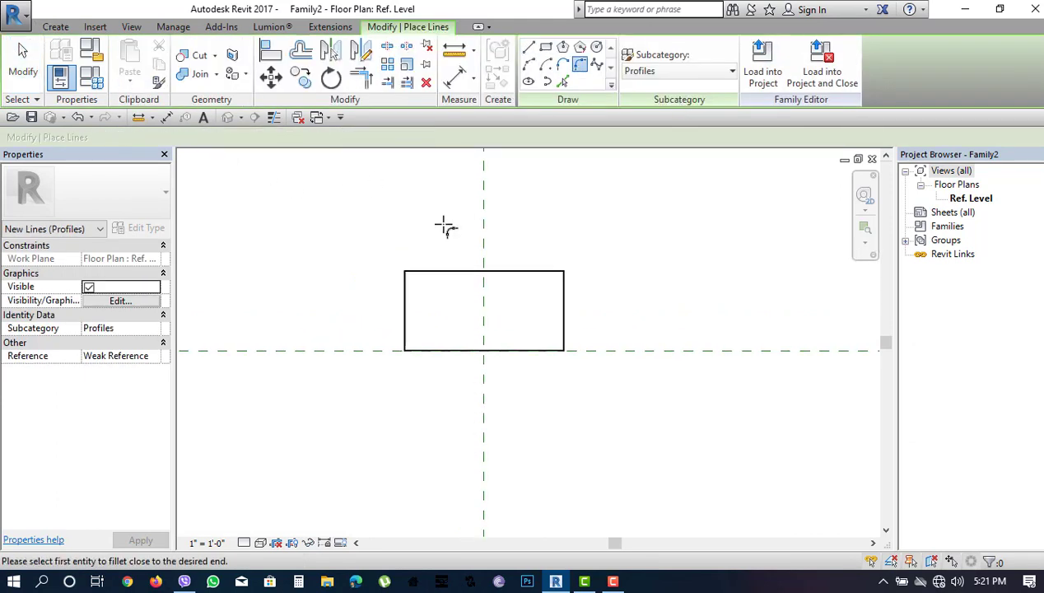
scroll(444, 226, "up", 3)
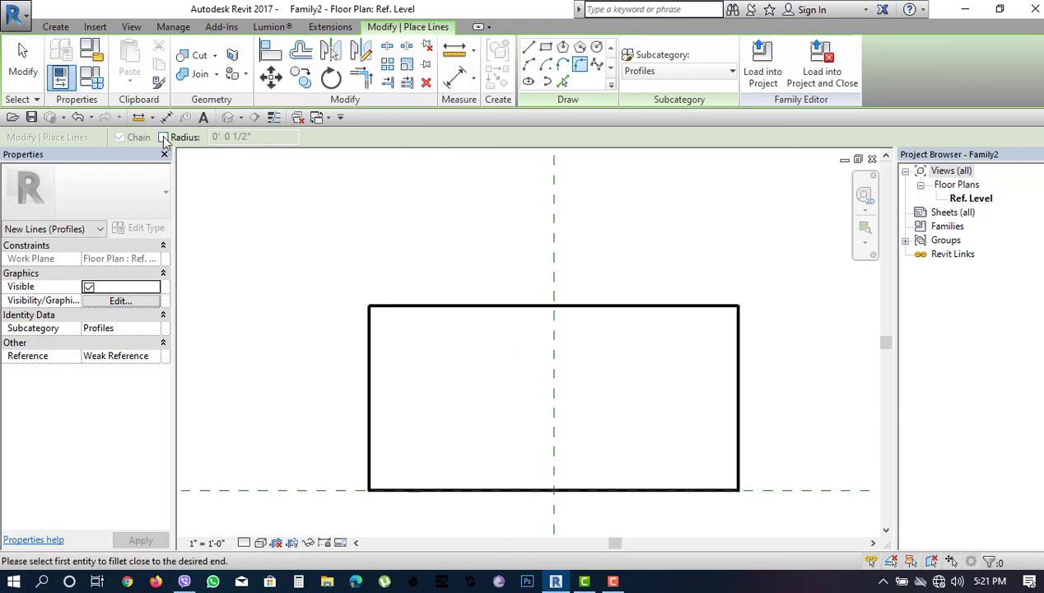
left_click(370, 357)
left_click(478, 305)
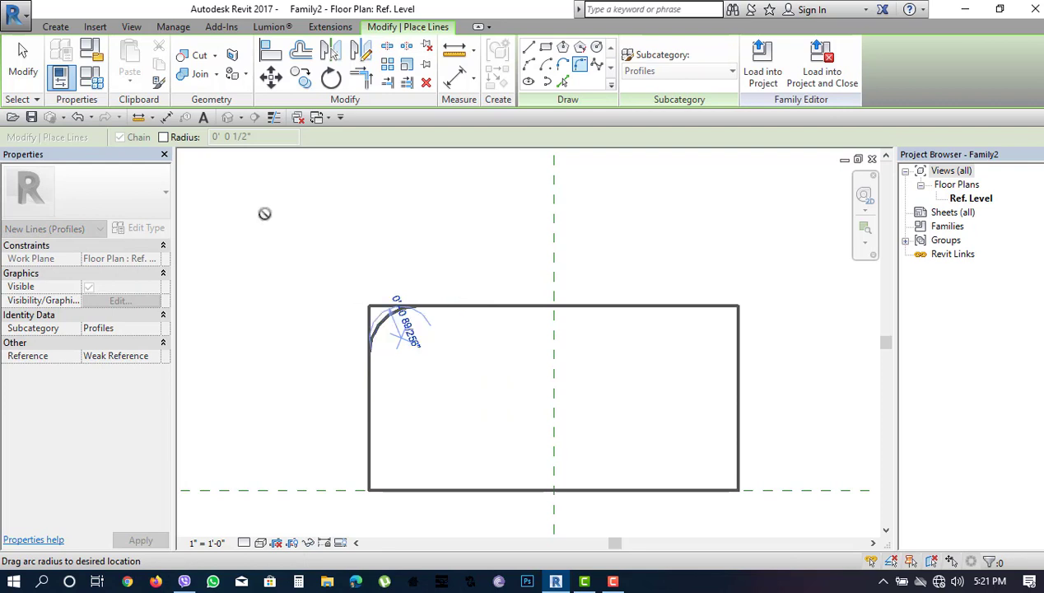
left_click(163, 137)
left_click(390, 326)
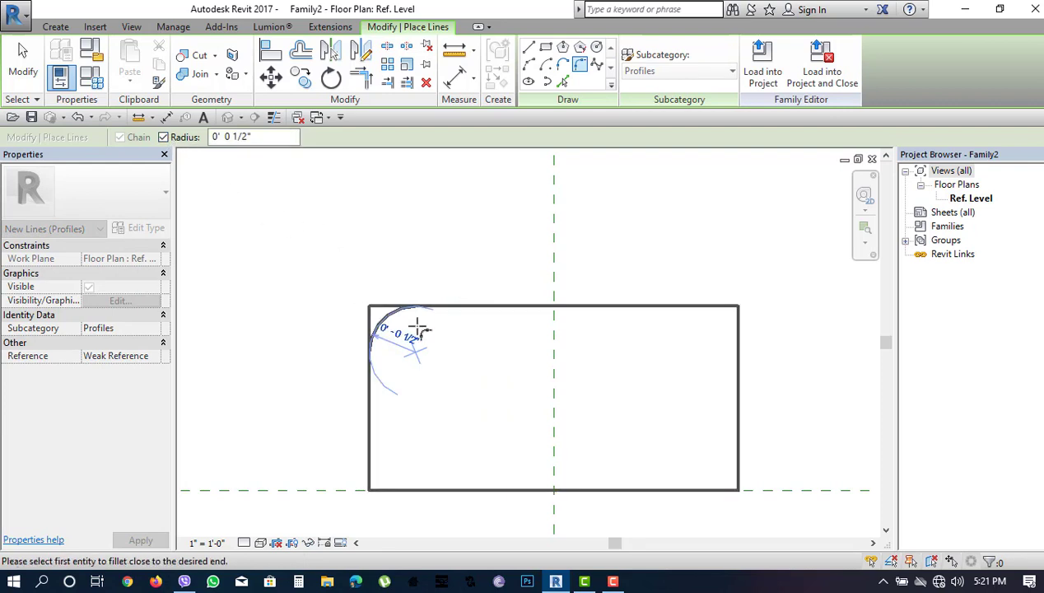
left_click(685, 310)
left_click(739, 347)
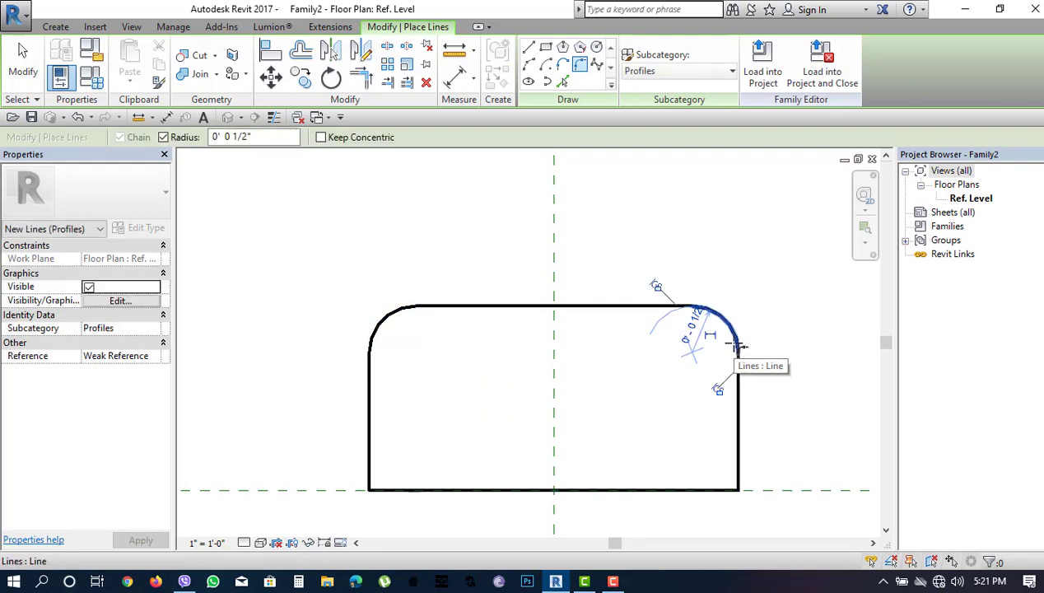
Return to the Line tool and reframe the view on the whole profile
middle_click_drag(718, 271, 683, 194)
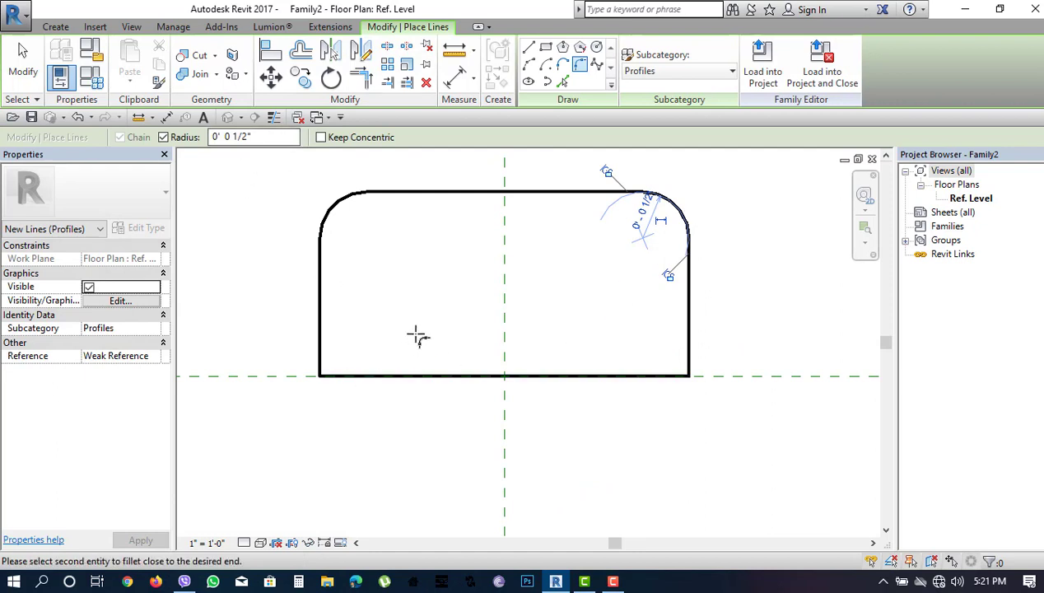
scroll(505, 292, "down", 1)
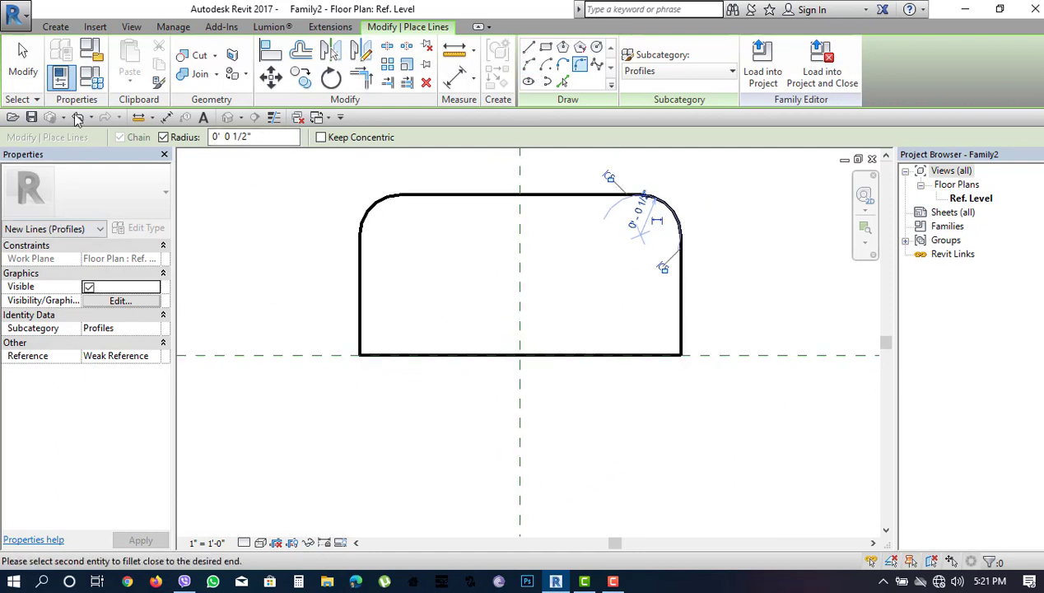
scroll(489, 311, "down", 2)
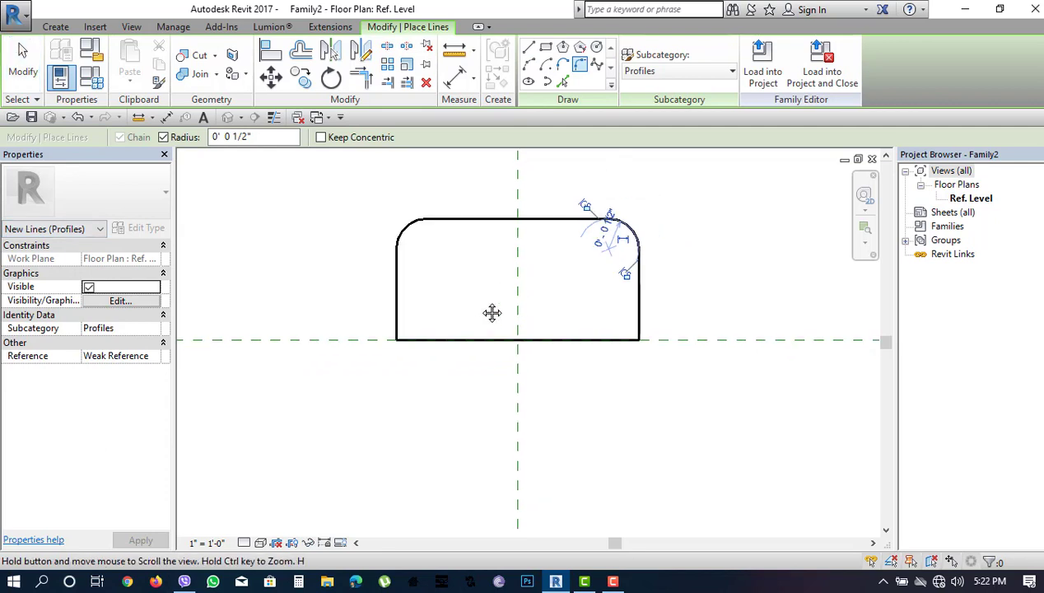
left_click(528, 48)
scroll(592, 247, "up", 2)
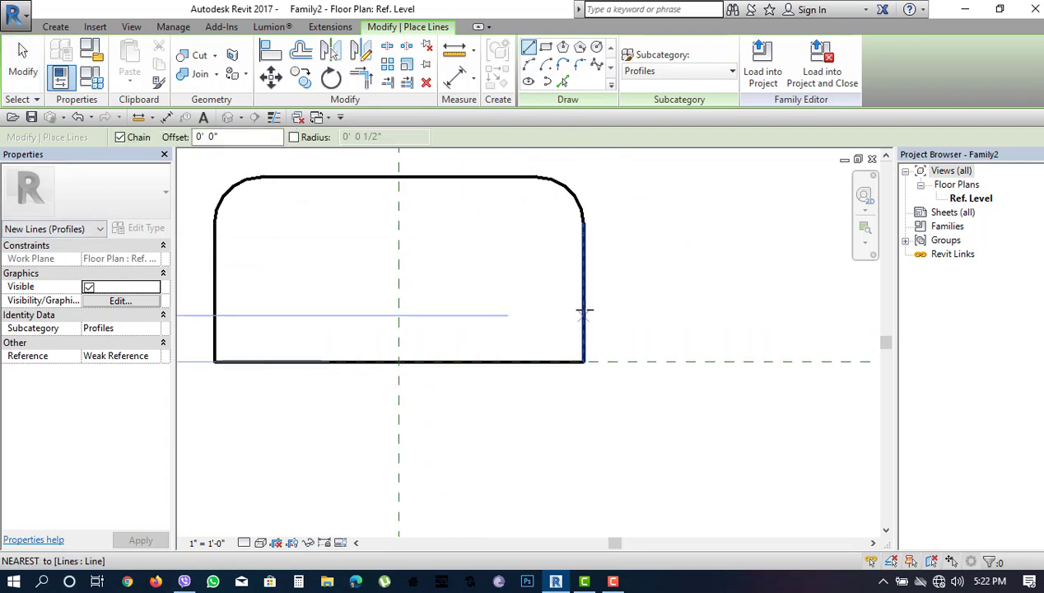
scroll(613, 287, "down", 2)
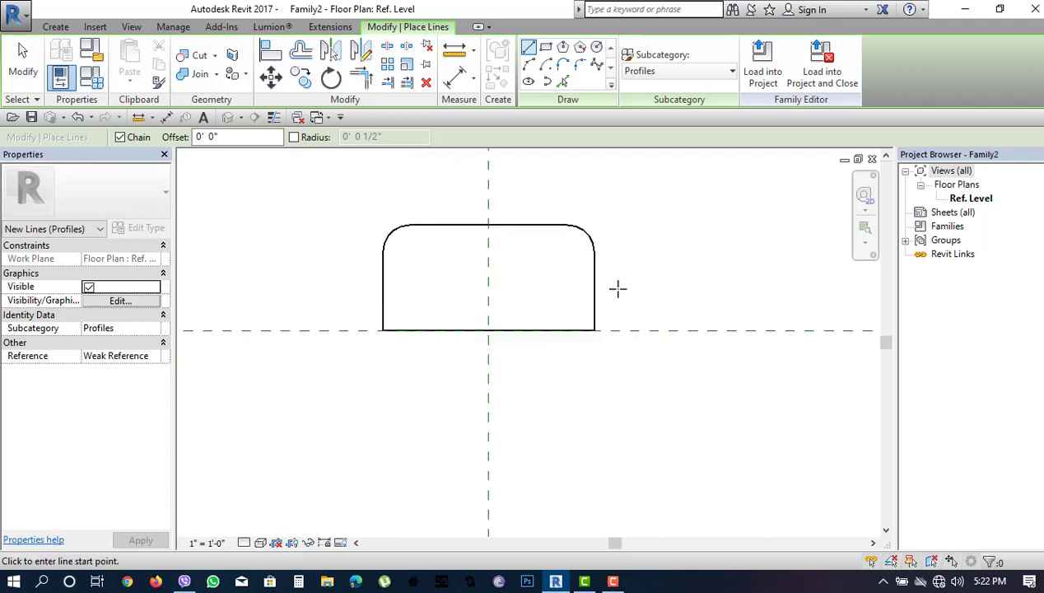
scroll(465, 274, "down", 1)
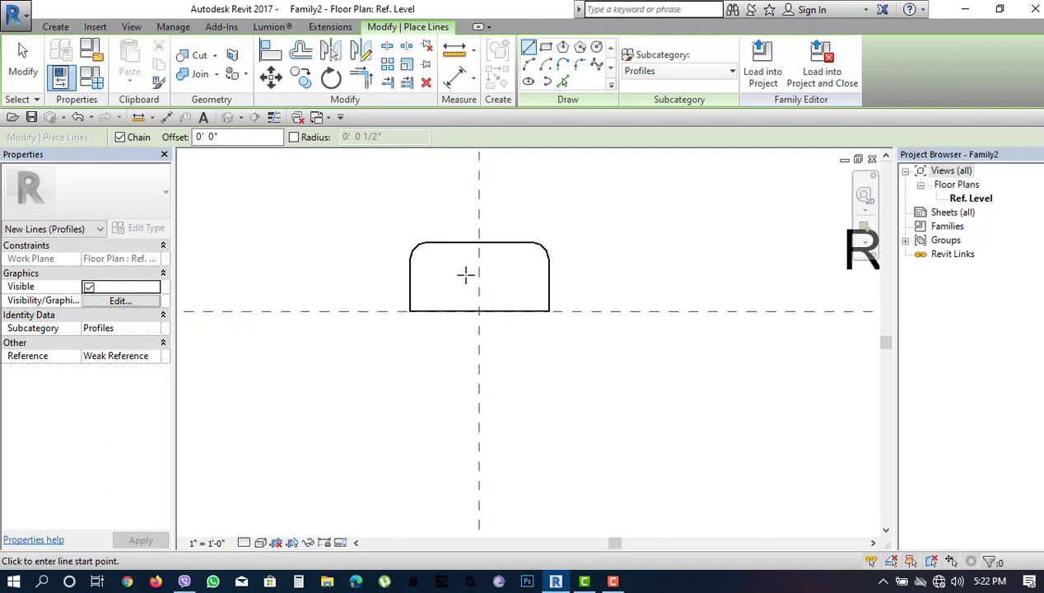
scroll(465, 274, "down", 1)
mouse_move(459, 261)
middle_mouse_down()
mouse_move(587, 277)
mouse_move(517, 328)
mouse_move(471, 309)
mouse_move(463, 257)
middle_mouse_up()
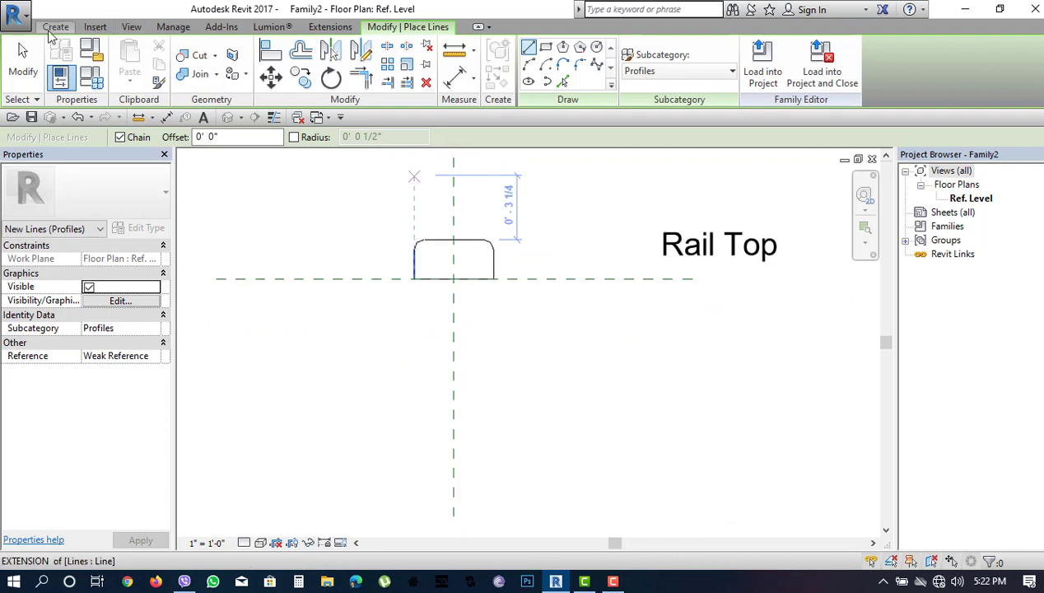
Create a new family from the English_I Profile-Rail.rft template
left_click(17, 16)
mouse_move(51, 69)
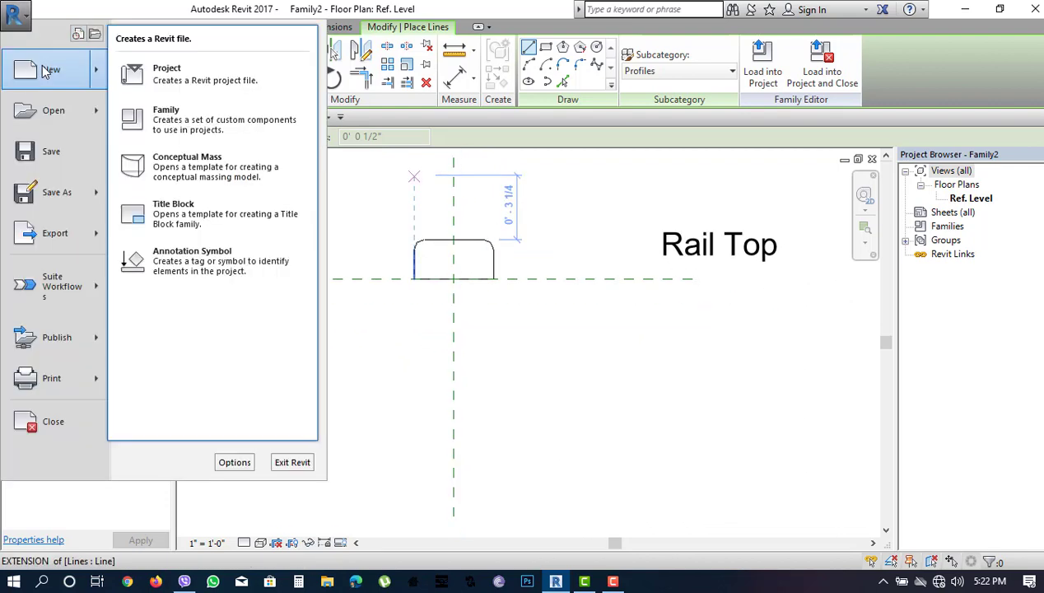
left_click(170, 126)
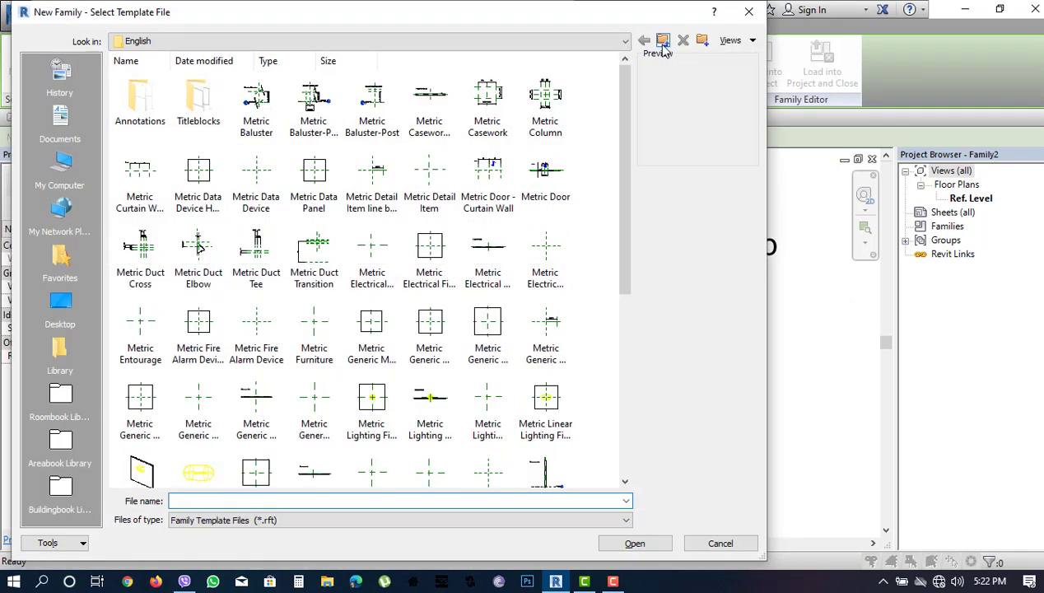
left_click(663, 39)
double_click(313, 97)
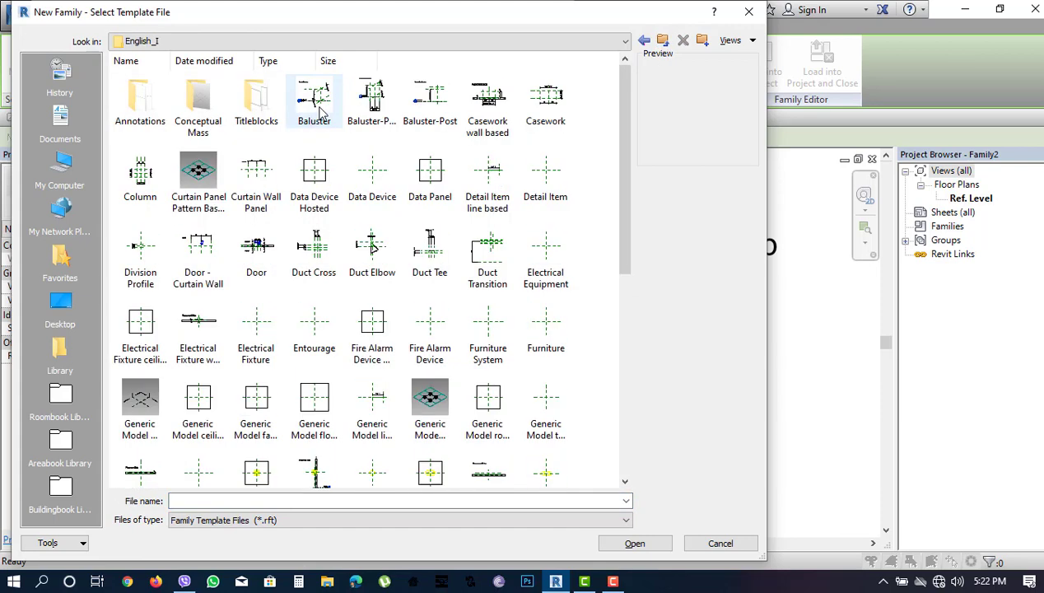
left_click(315, 396)
key("p")
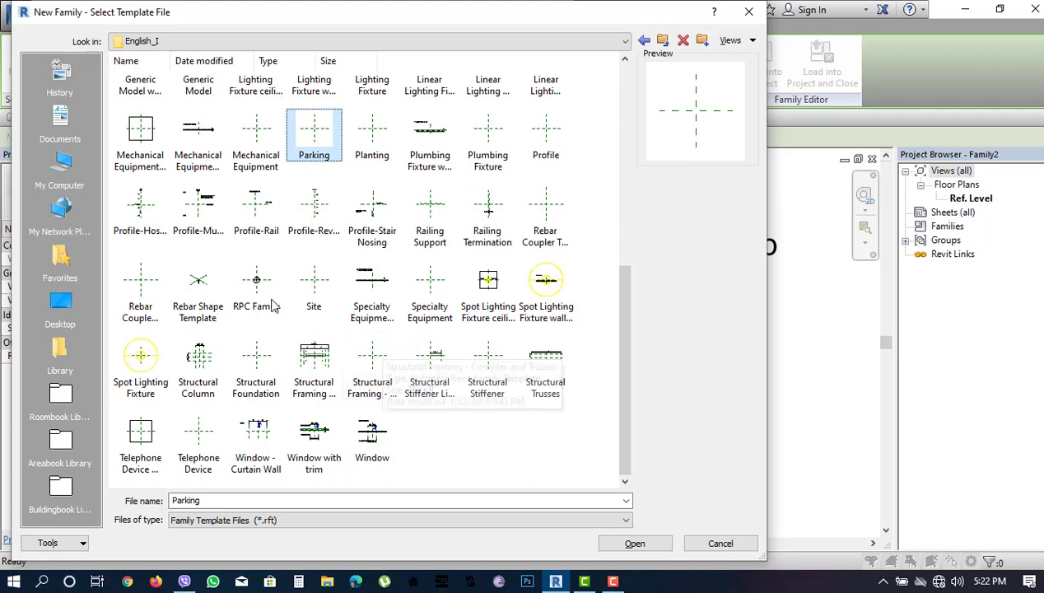
left_click(265, 226)
left_click(632, 542)
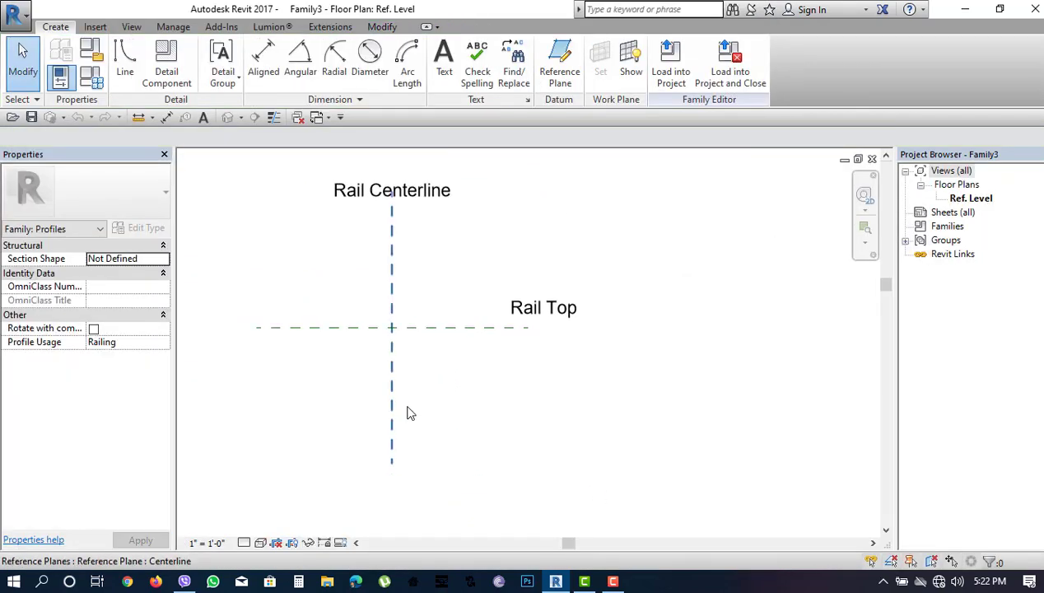
Start a line along Rail Top, then undo that first attempt
left_click(125, 62)
scroll(360, 321, "up", 2)
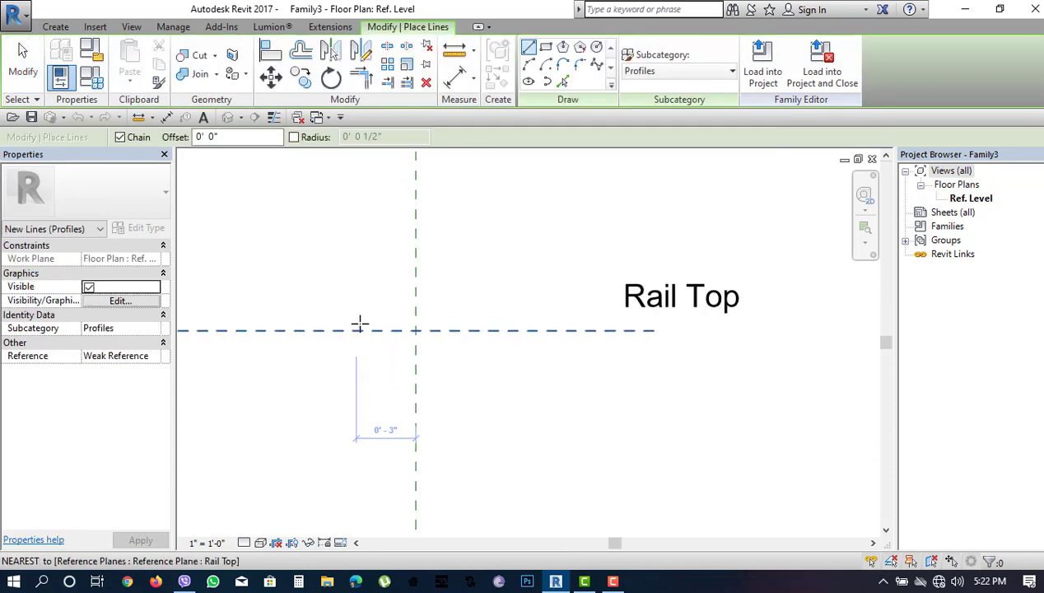
scroll(360, 321, "up", 1)
left_click(360, 332)
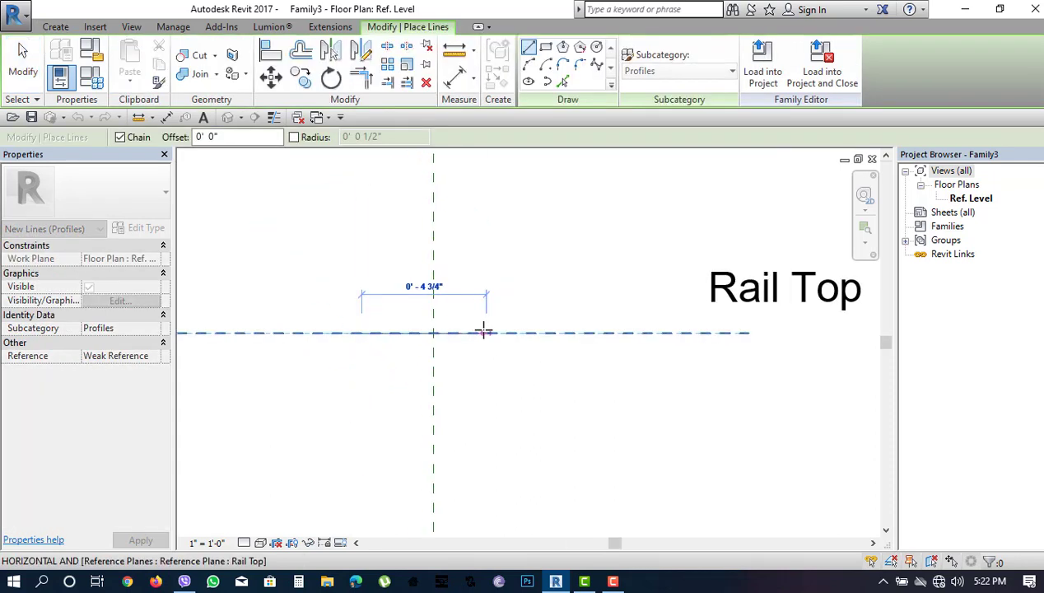
left_click(482, 331)
key("ctrl+z")
scroll(447, 350, "up", 2)
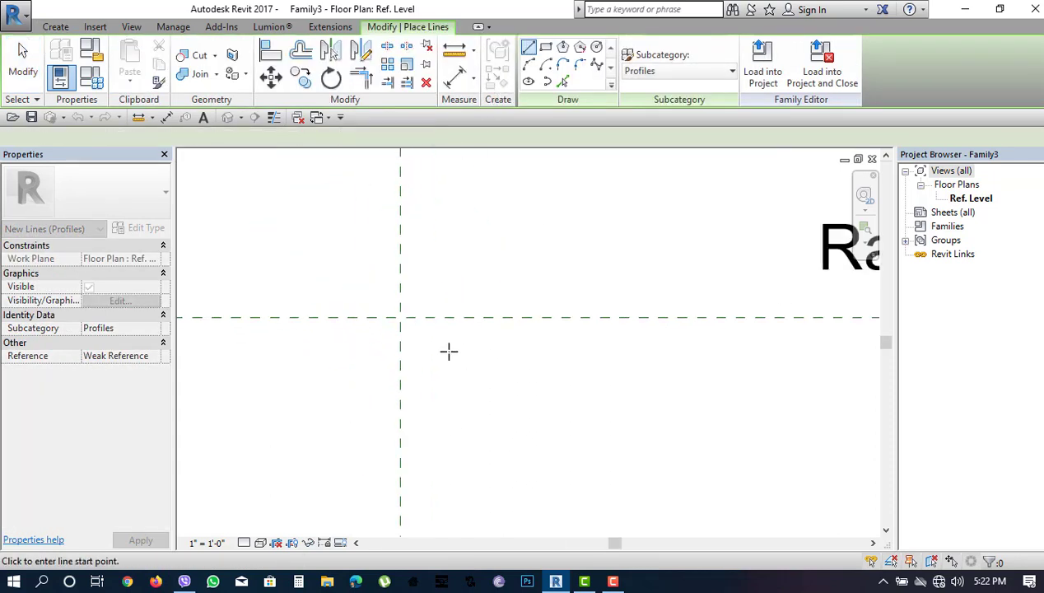
Draw a closed 4-inch by 2-inch rectangle below Rail Top, centred on Rail Centerline
left_click(400, 317)
left_click(482, 316)
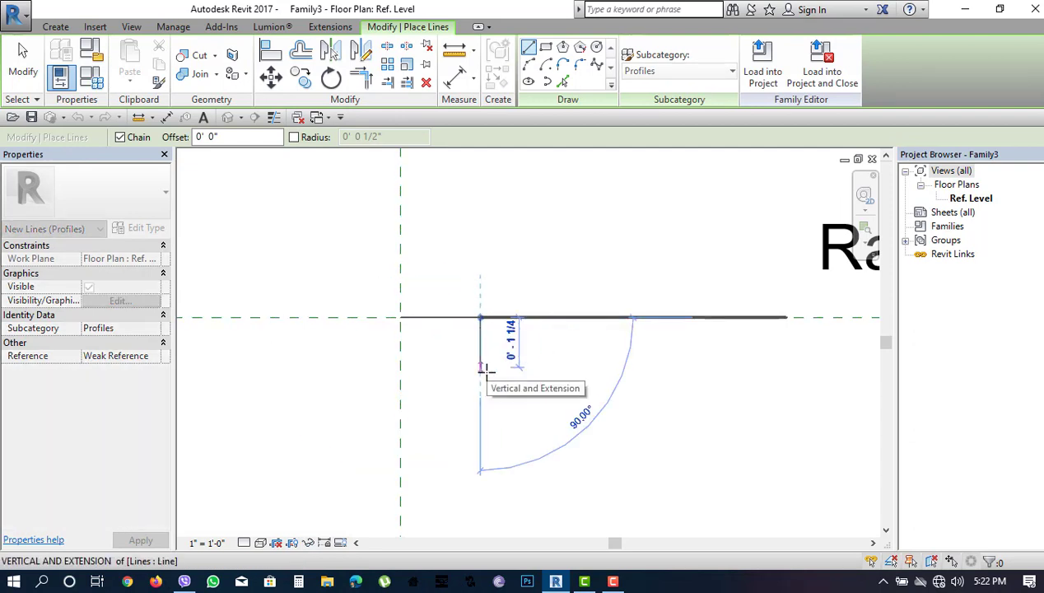
type("2")
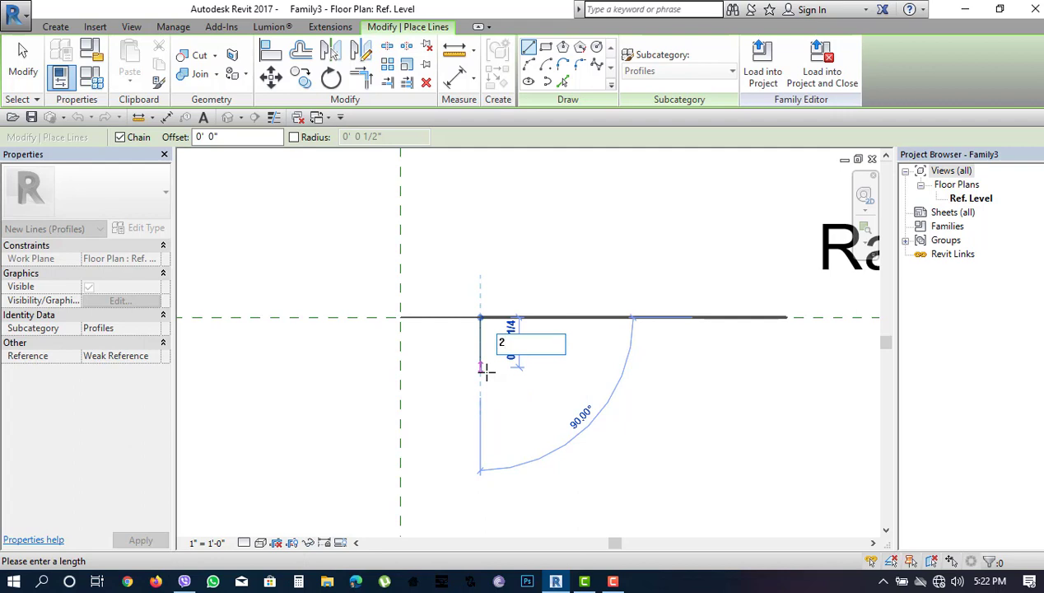
key("Return")
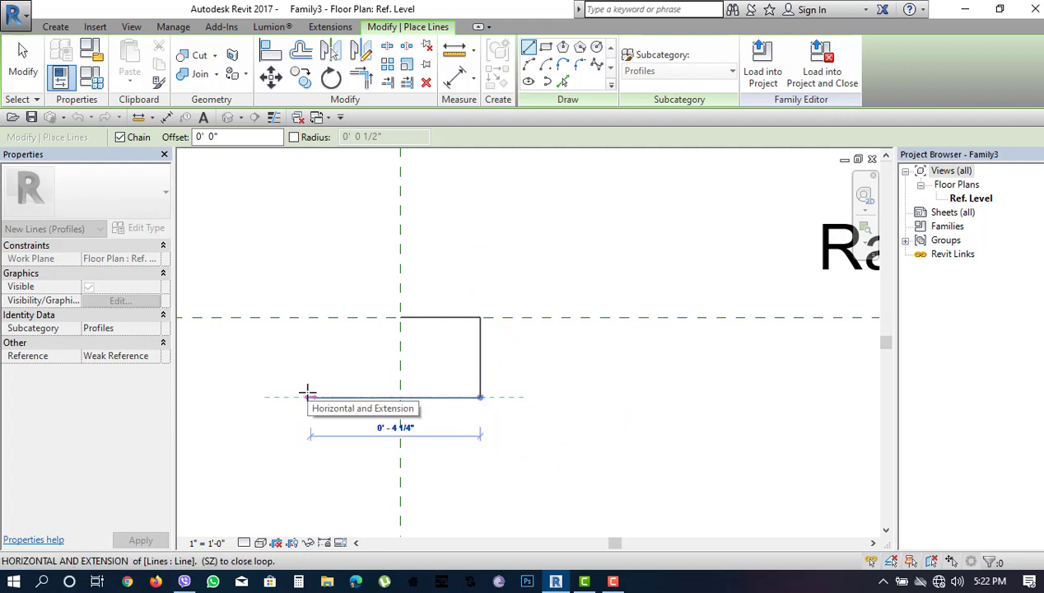
type("4")
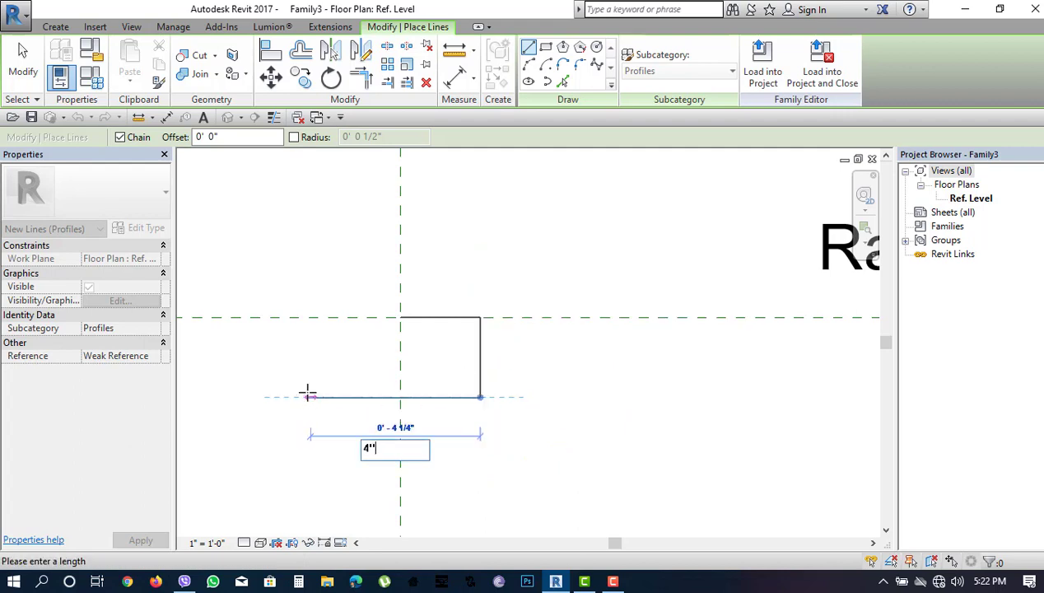
key("Return")
left_click(320, 317)
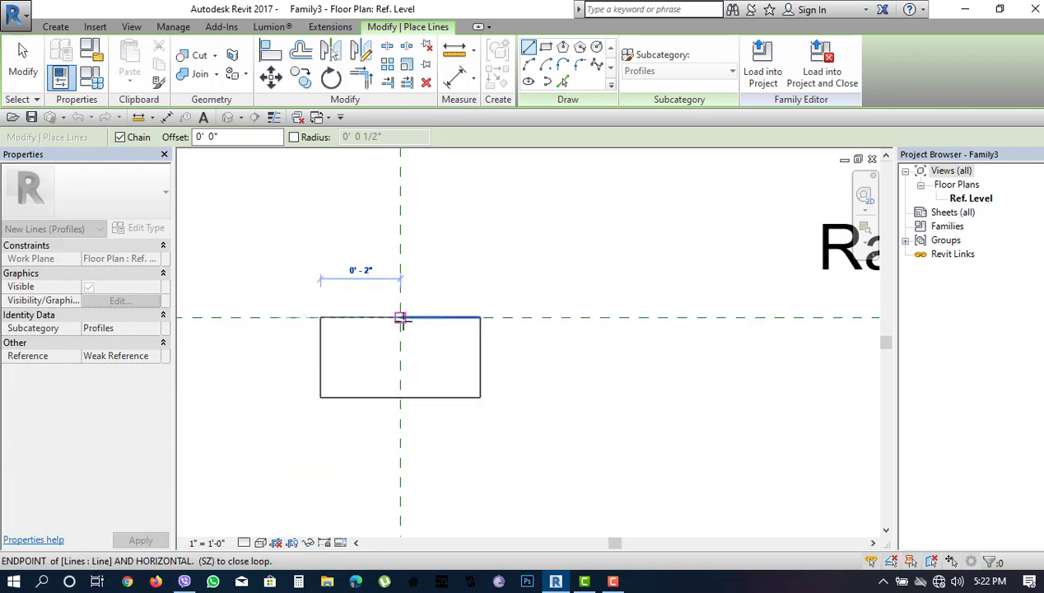
left_click(400, 317)
Sketch a small notch inside the profile's right edge
scroll(461, 423, "up", 2)
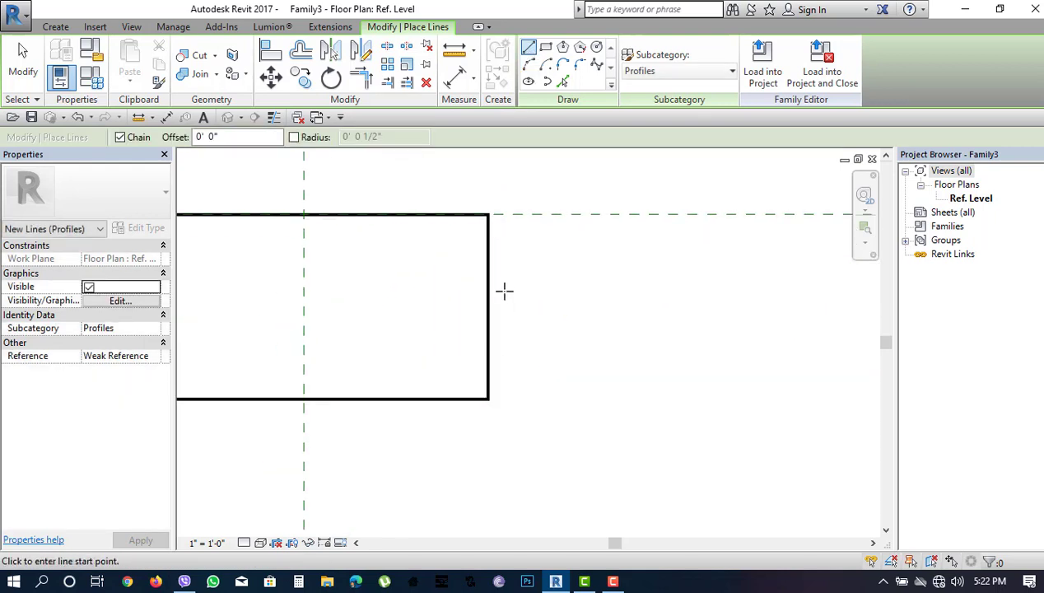
left_click(487, 270)
left_click(465, 270)
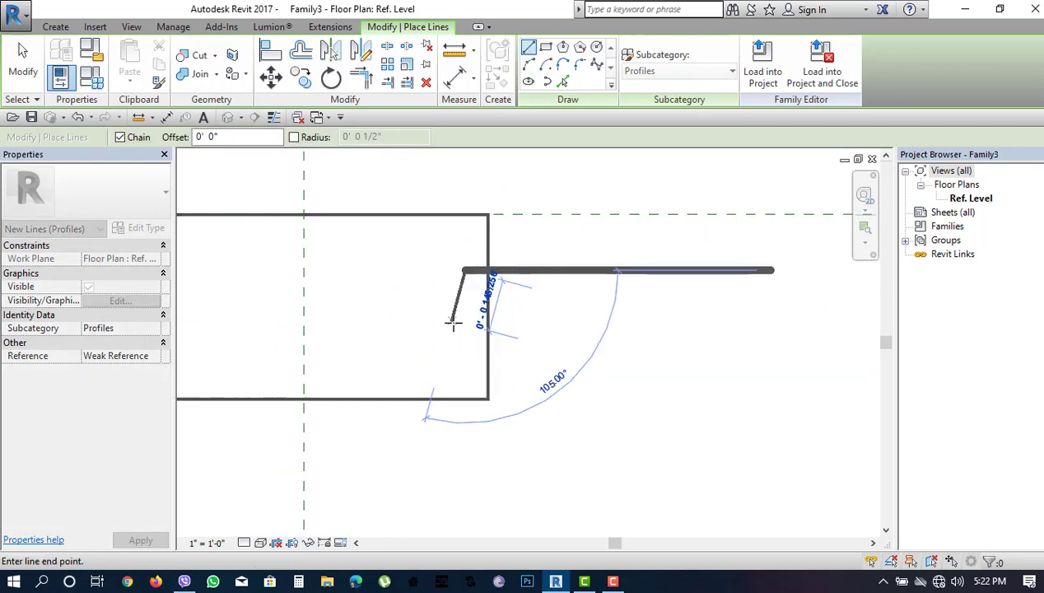
left_click(465, 330)
left_click(487, 330)
key("Escape")
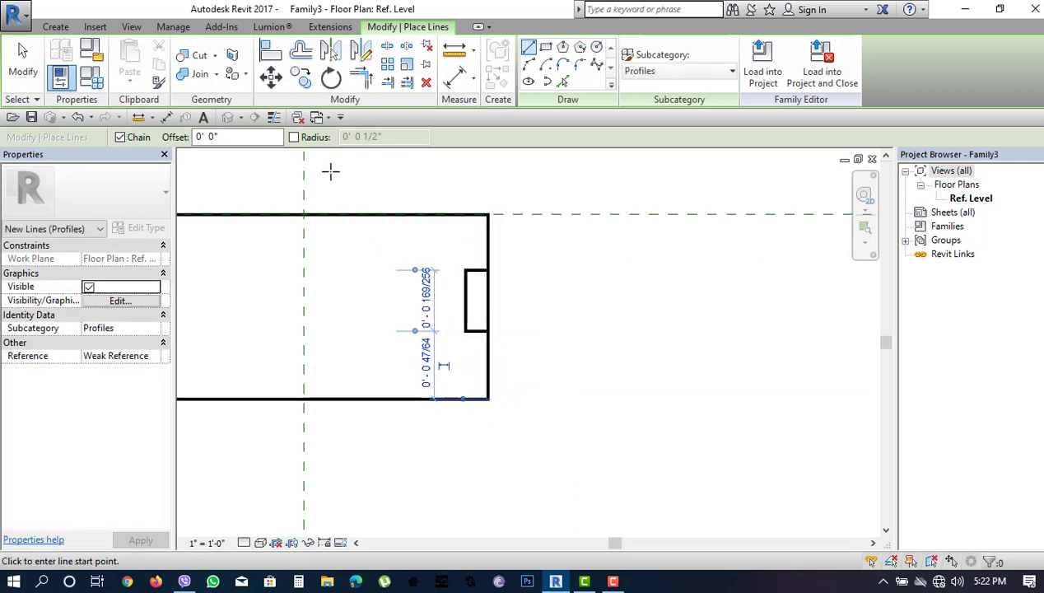
Trim the right edge into corners with the notch lines
key("s")
key("l")
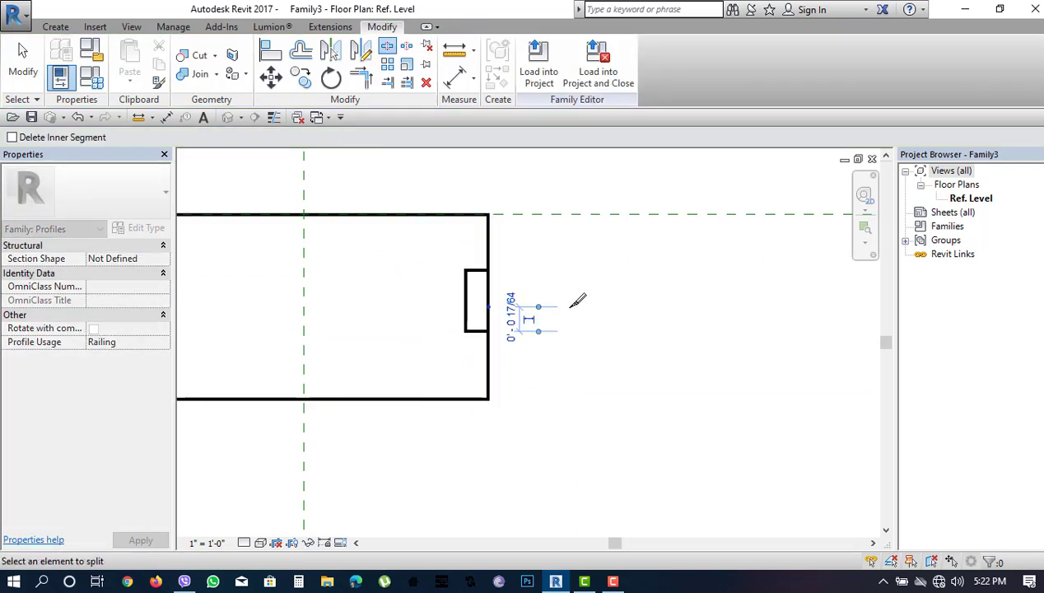
key("Escape")
left_click(475, 271)
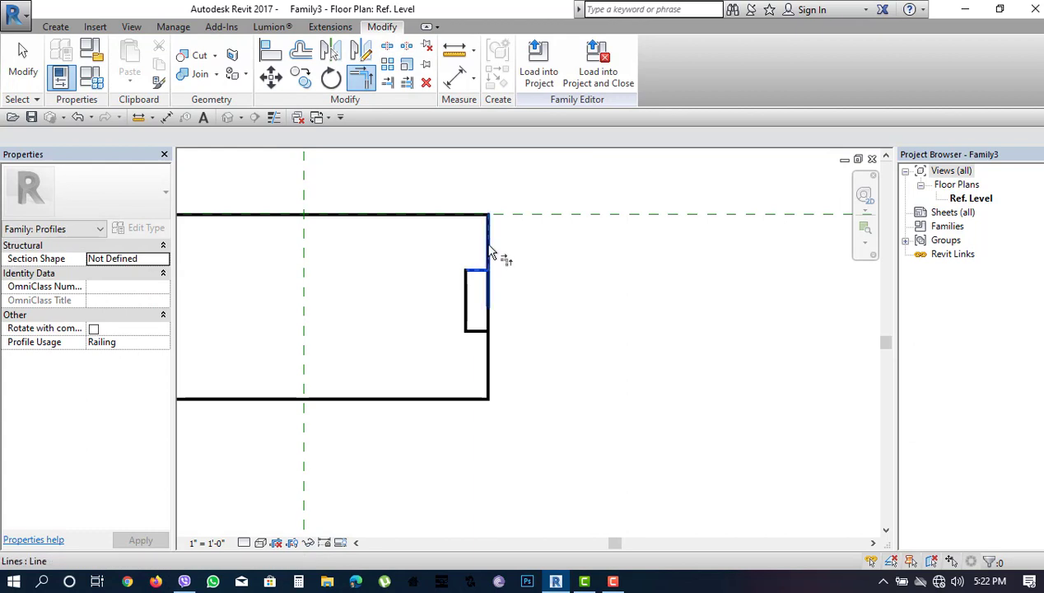
left_click(488, 226)
left_click(477, 330)
left_click(488, 349)
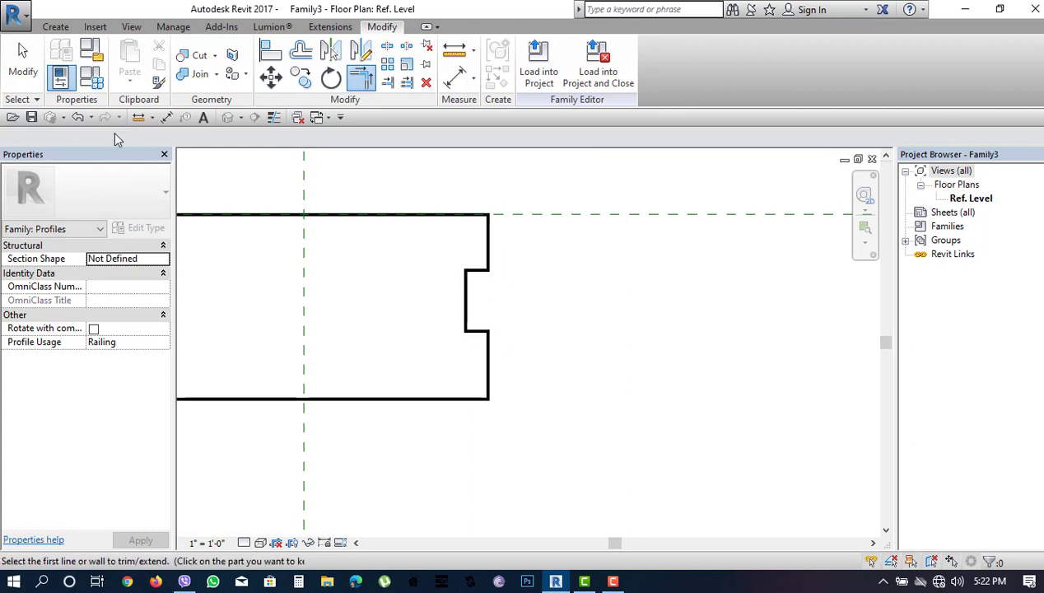
left_click(23, 62)
scroll(502, 325, "down", 1)
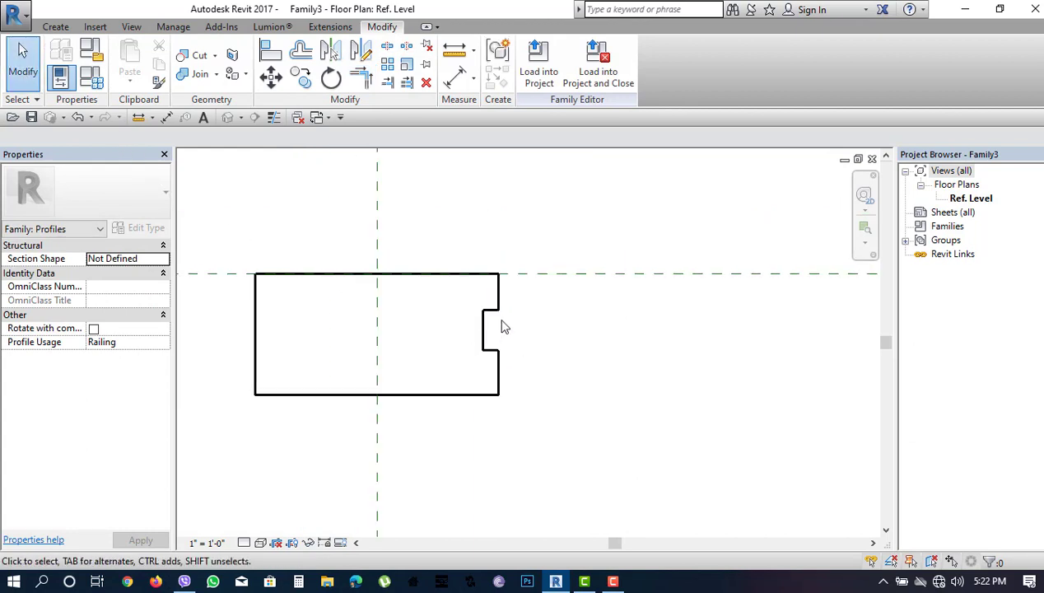
Delete the left side and mirror the notched right side about Rail Centerline
left_click(255, 328)
key("Delete")
left_click_drag(467, 230, 544, 438)
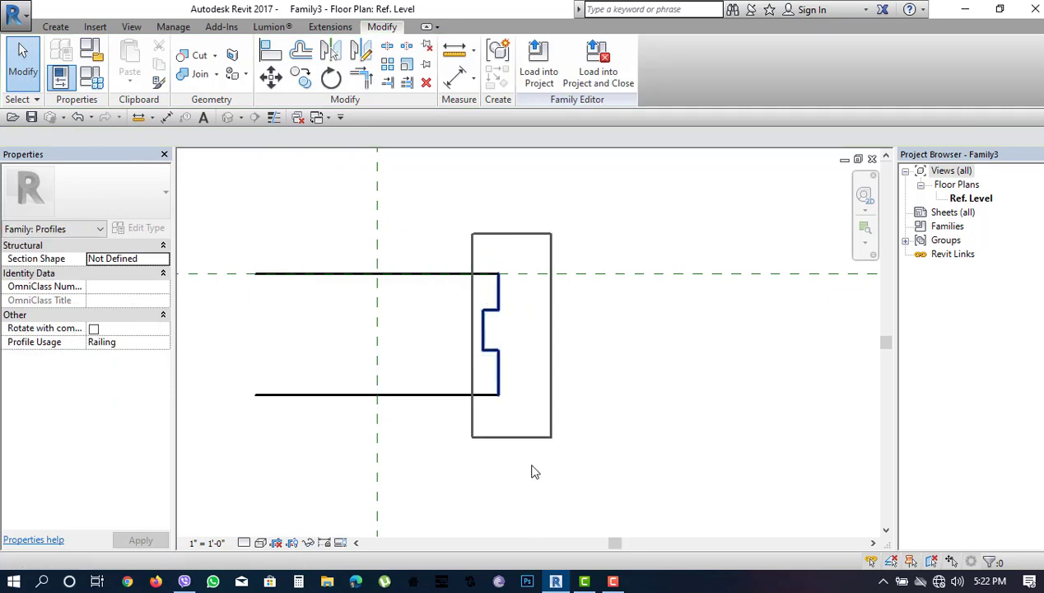
left_click(310, 51)
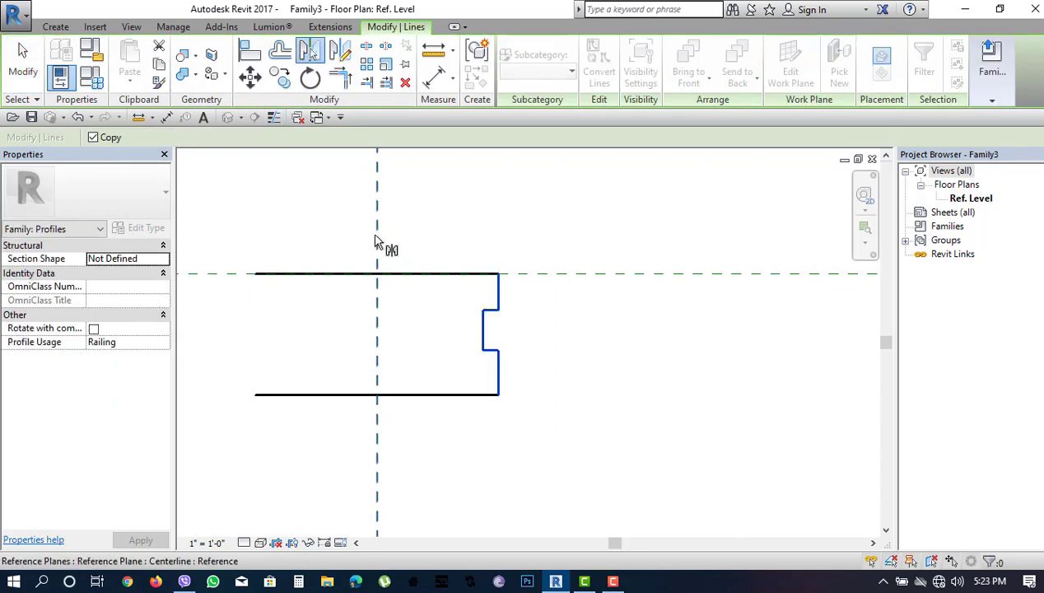
left_click(377, 240)
scroll(403, 263, "down", 1)
left_click(337, 403)
scroll(395, 367, "down", 1)
scroll(461, 343, "down", 1)
middle_click_drag(494, 349, 698, 335)
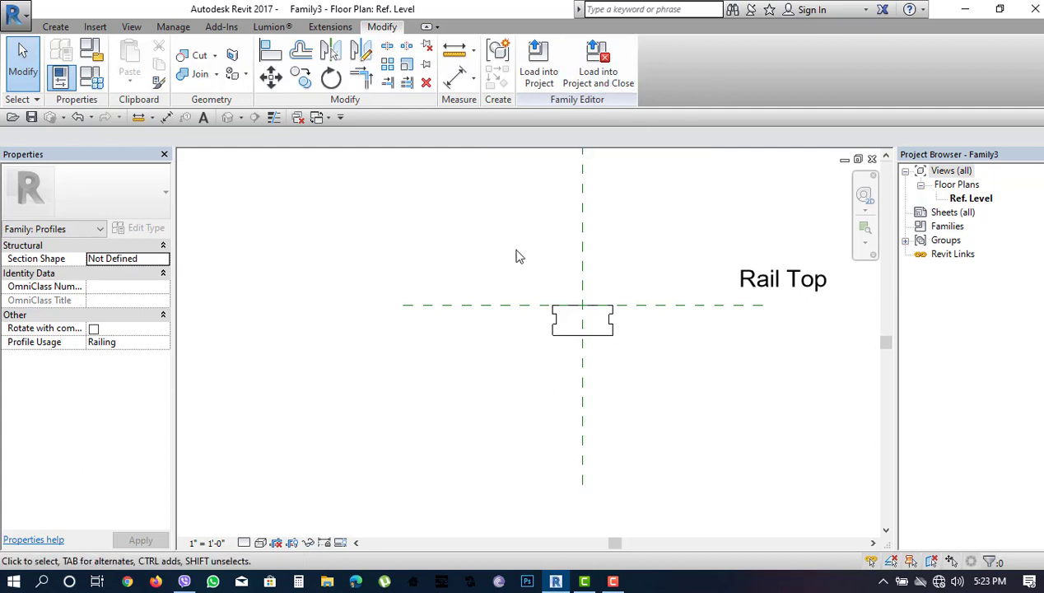
Close all hidden view windows
mouse_move(515, 255)
middle_mouse_down()
mouse_move(441, 298)
mouse_move(407, 300)
mouse_move(477, 321)
middle_mouse_up()
scroll(401, 301, "down", 2)
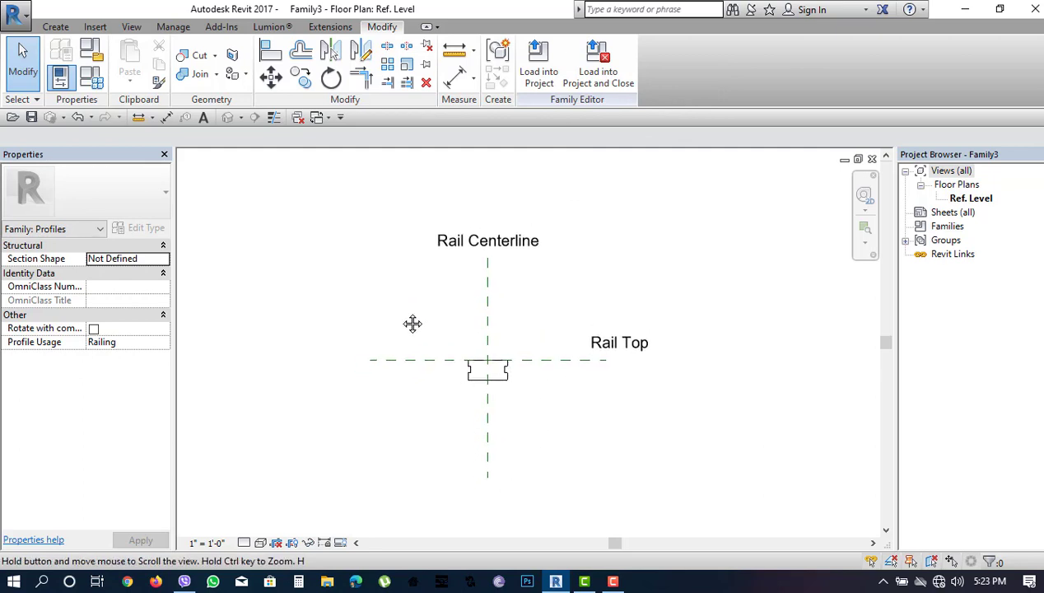
middle_click_drag(401, 308, 384, 292)
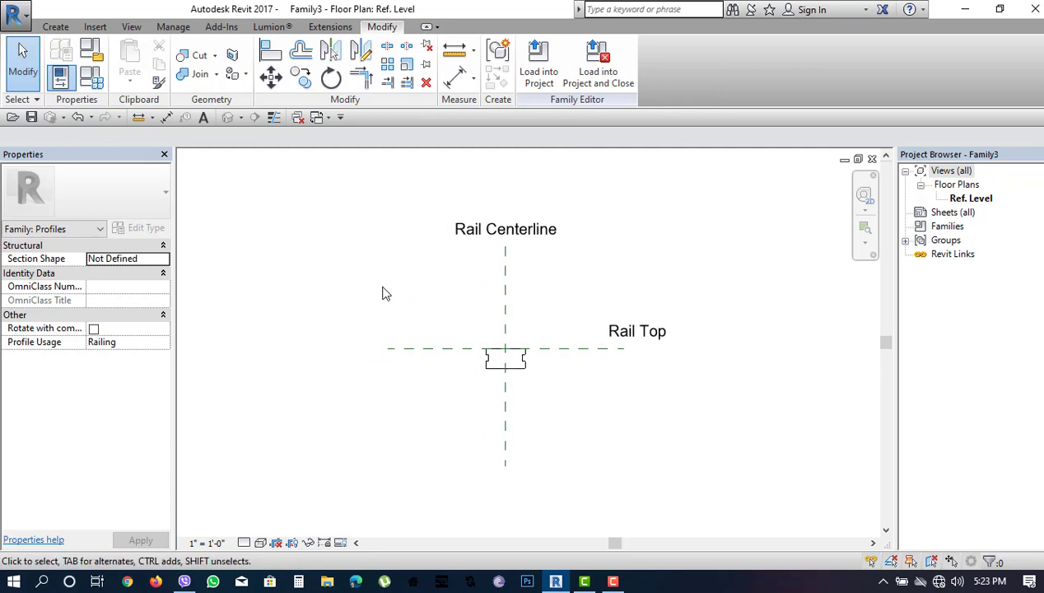
left_click(131, 26)
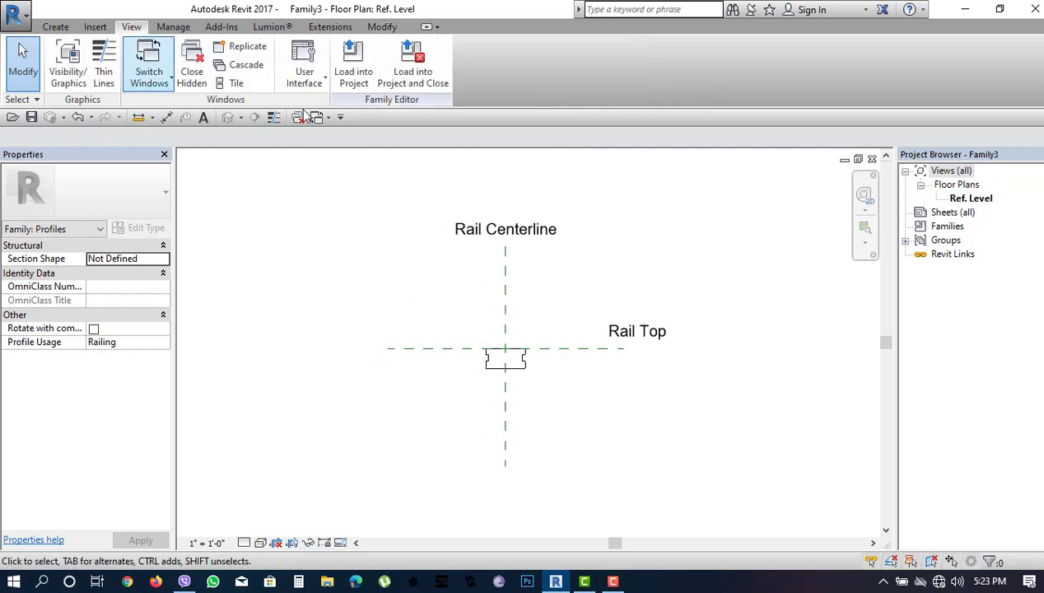
left_click(192, 76)
left_click(172, 84)
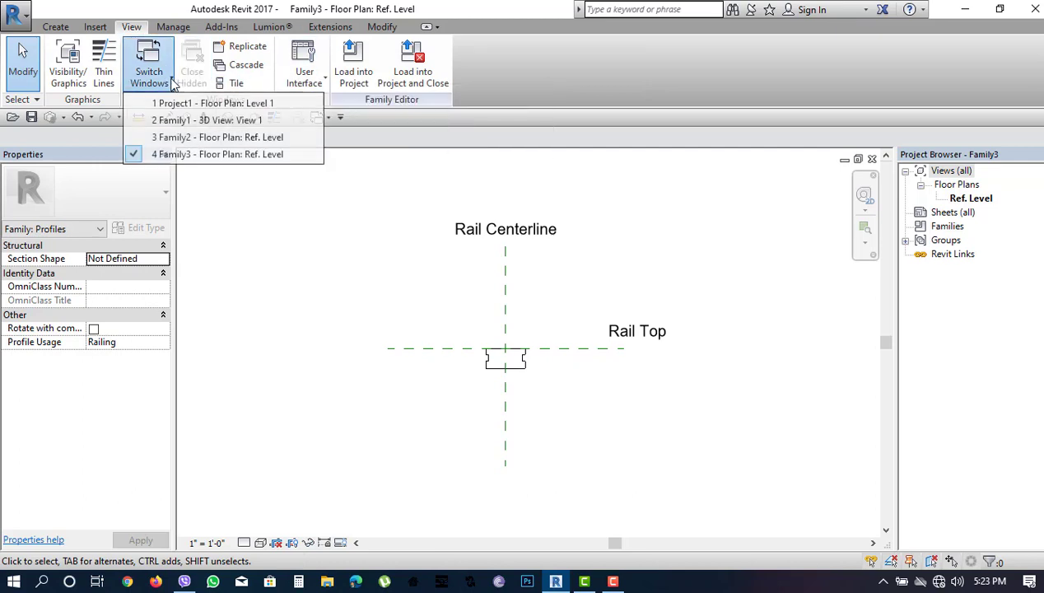
Load the profile into Project1 and save it to the Desktop as 'bottom'
left_click(413, 73)
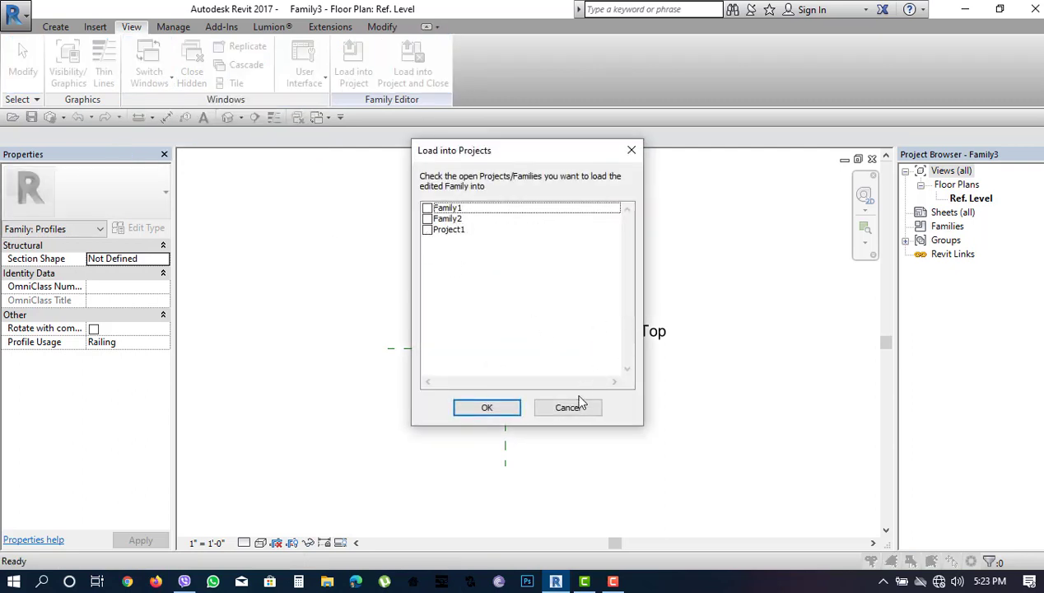
left_click(426, 230)
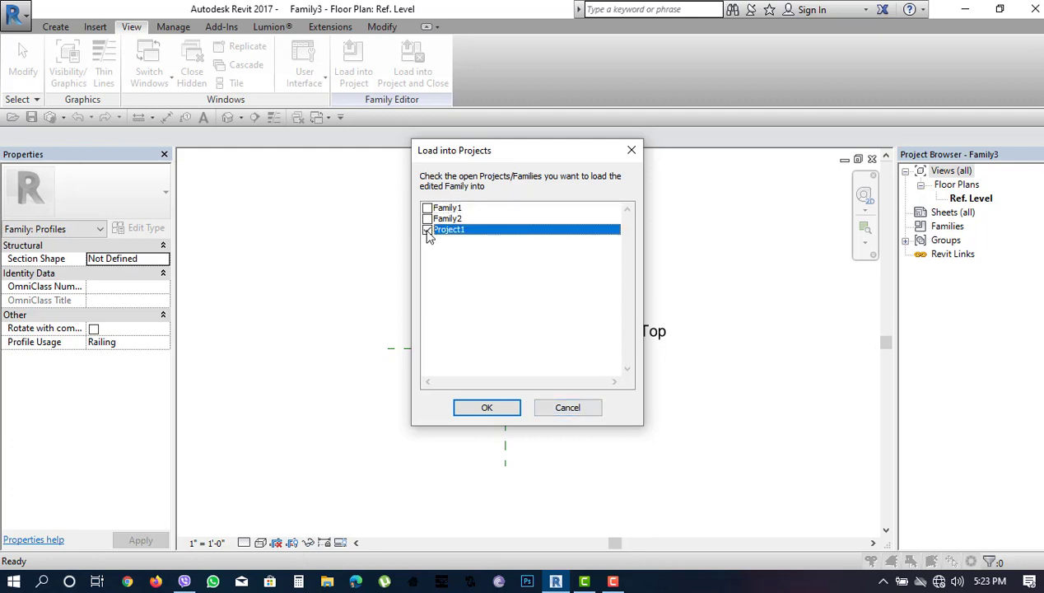
left_click(508, 411)
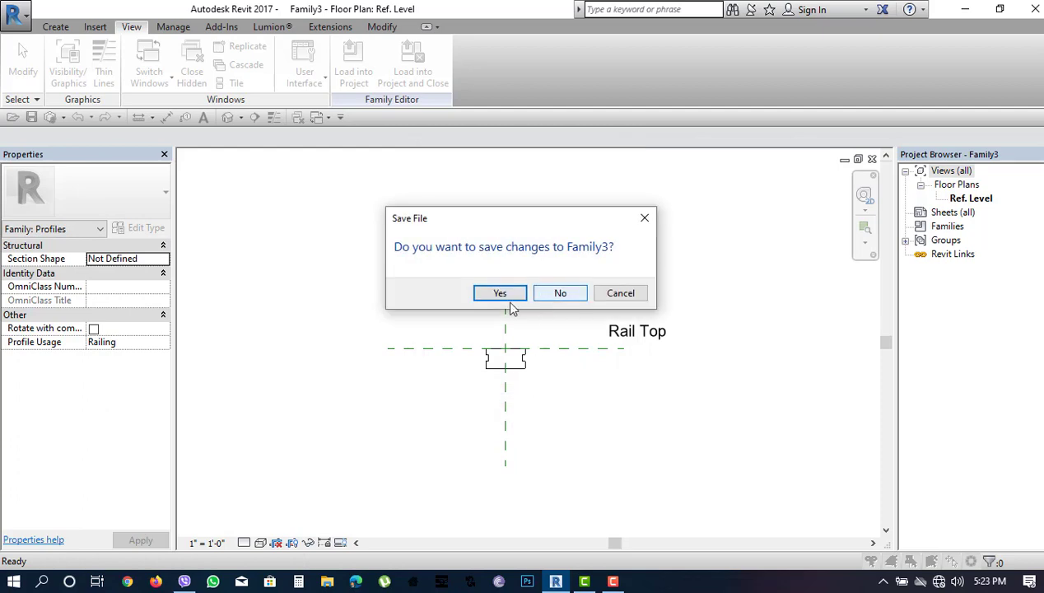
left_click(505, 295)
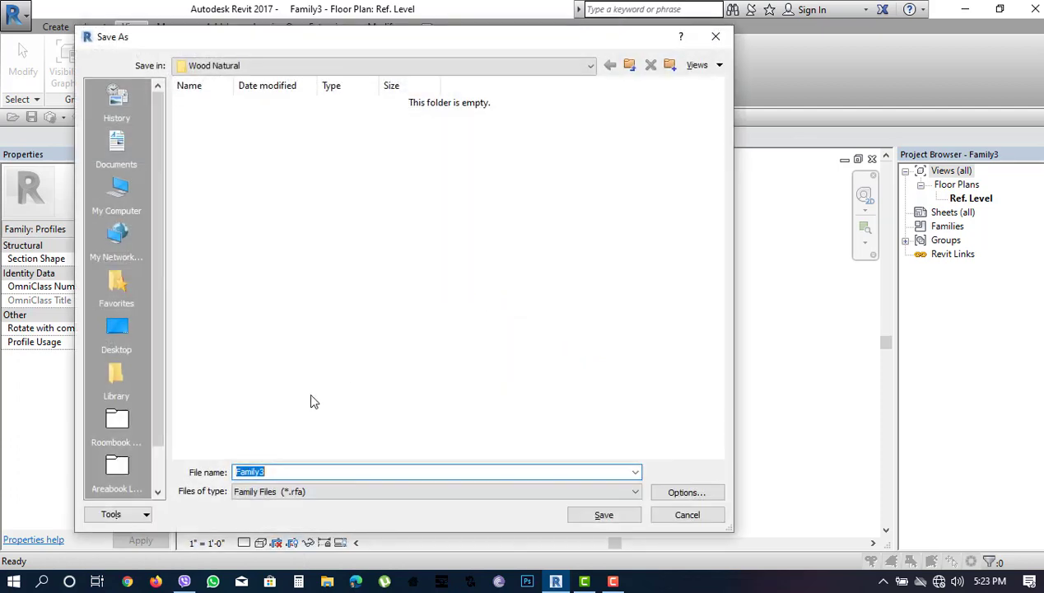
mouse_move(464, 42)
left_mouse_down()
mouse_move(833, 542)
mouse_move(879, 561)
mouse_move(585, 32)
left_mouse_up()
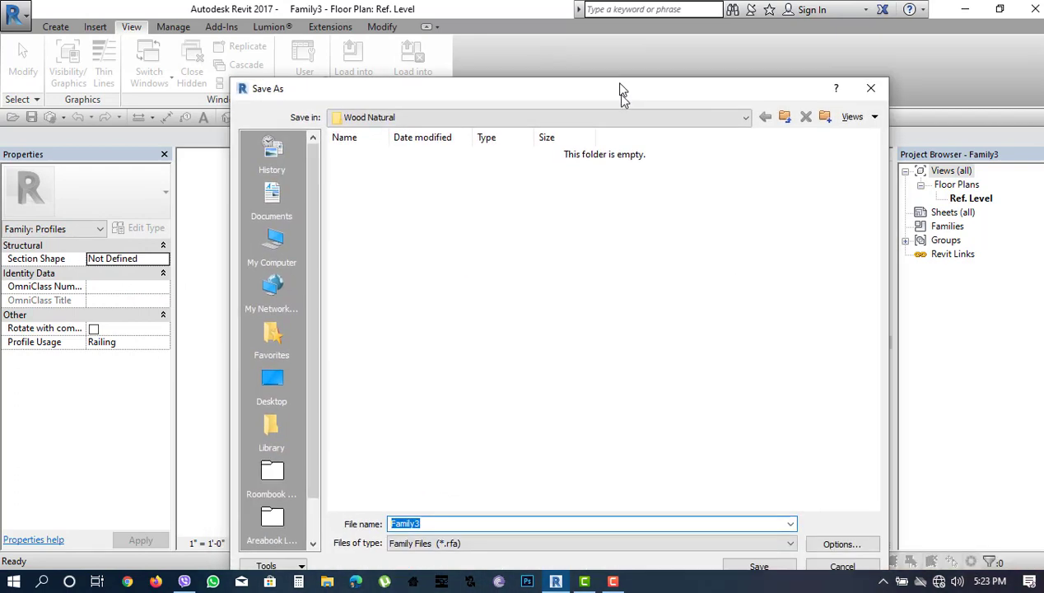
left_click(247, 325)
double_click(418, 458)
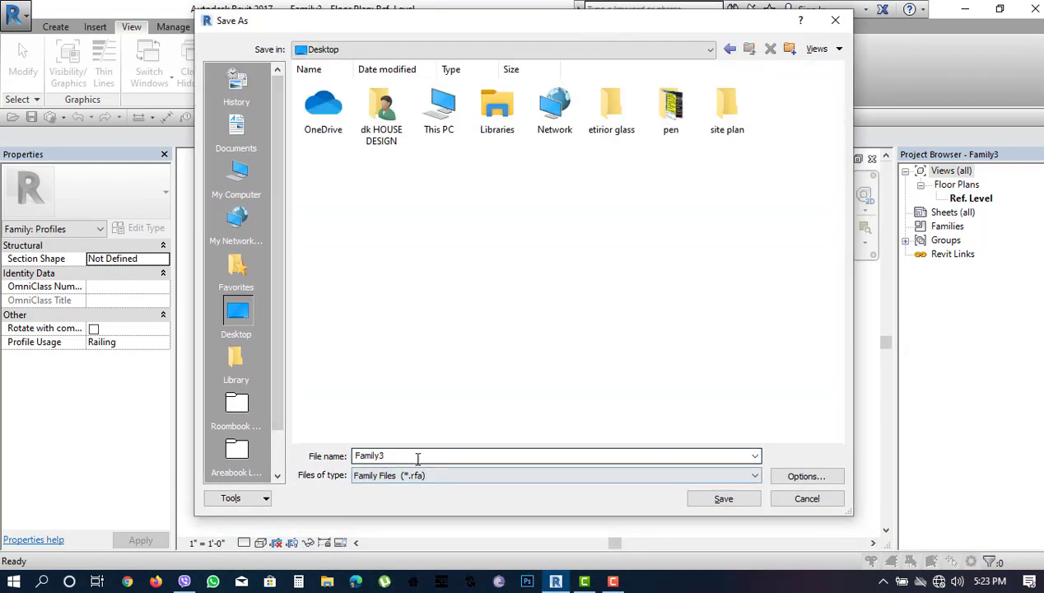
type("bottom")
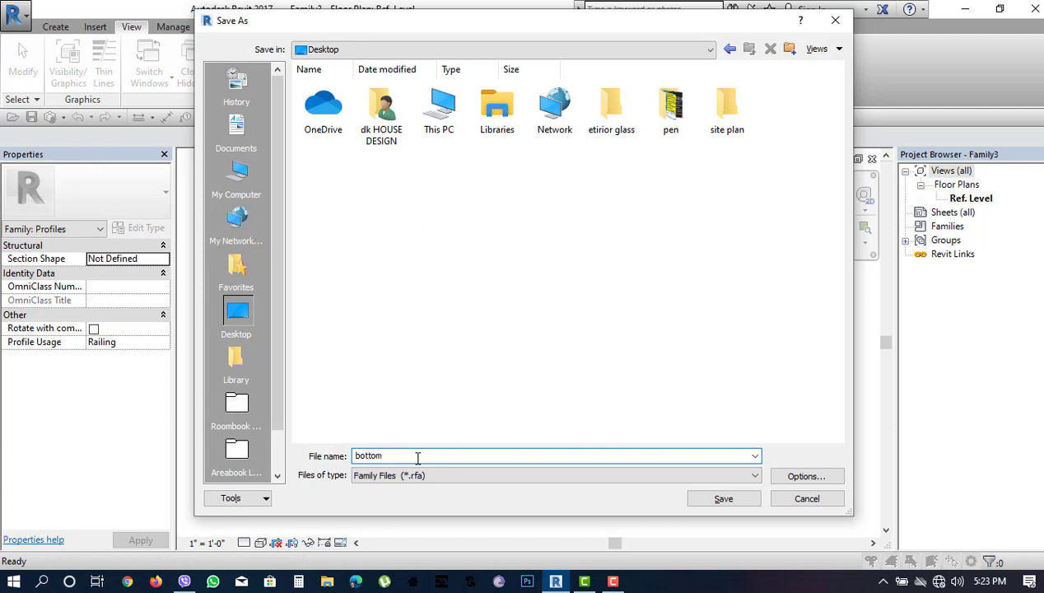
left_click(728, 496)
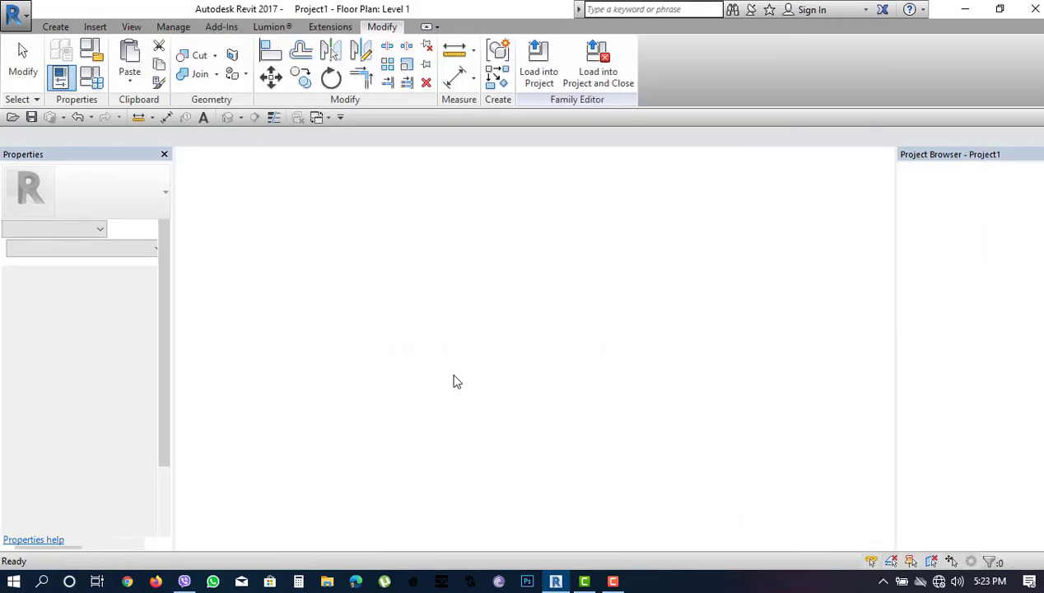
Switch to the Family2 profile view
scroll(521, 309, "down", 2)
middle_click_drag(469, 333, 403, 333)
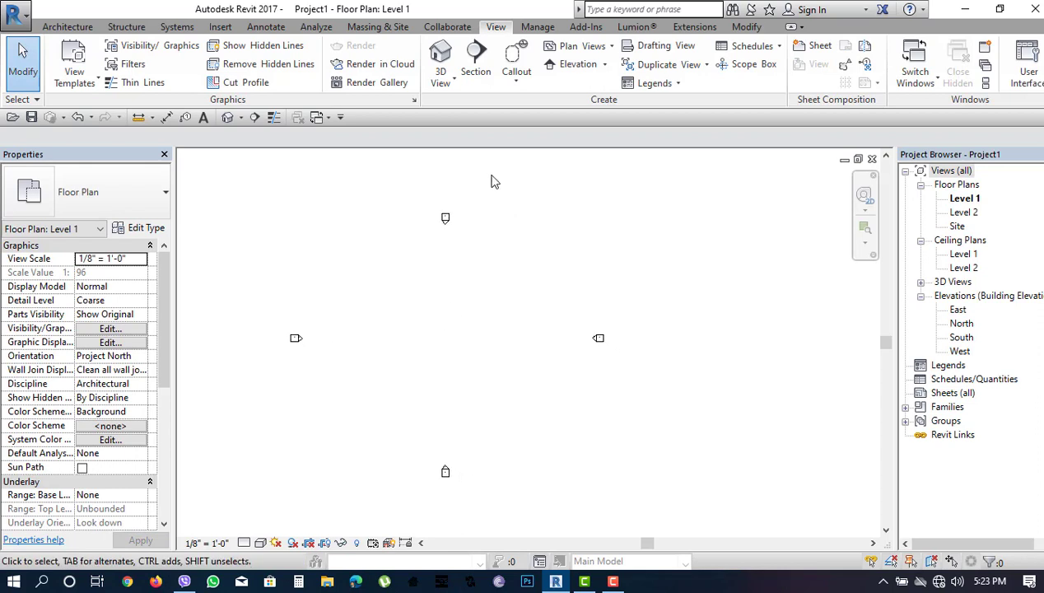
left_click(938, 76)
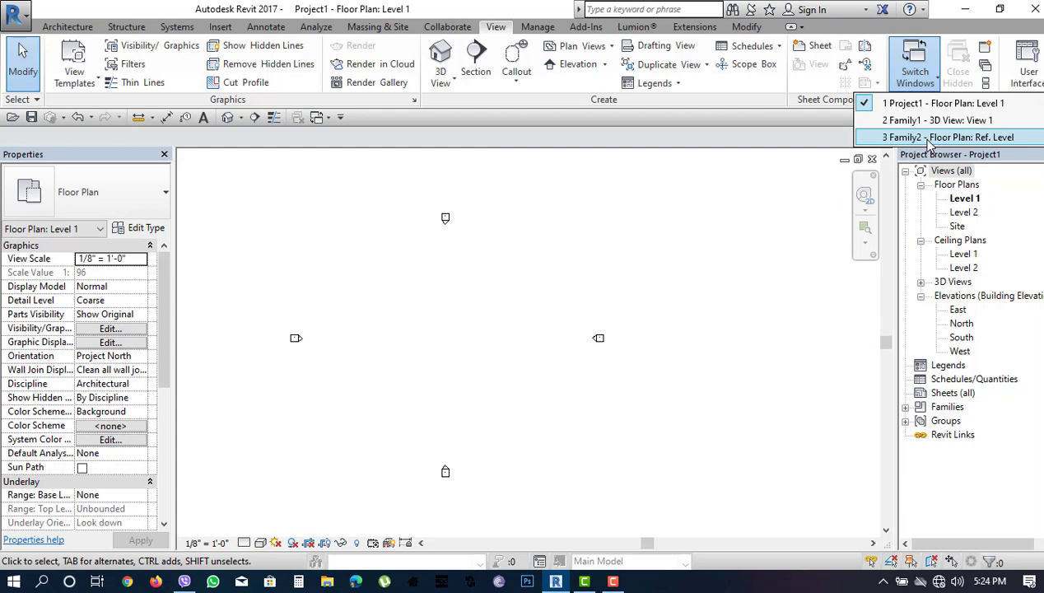
left_click(928, 138)
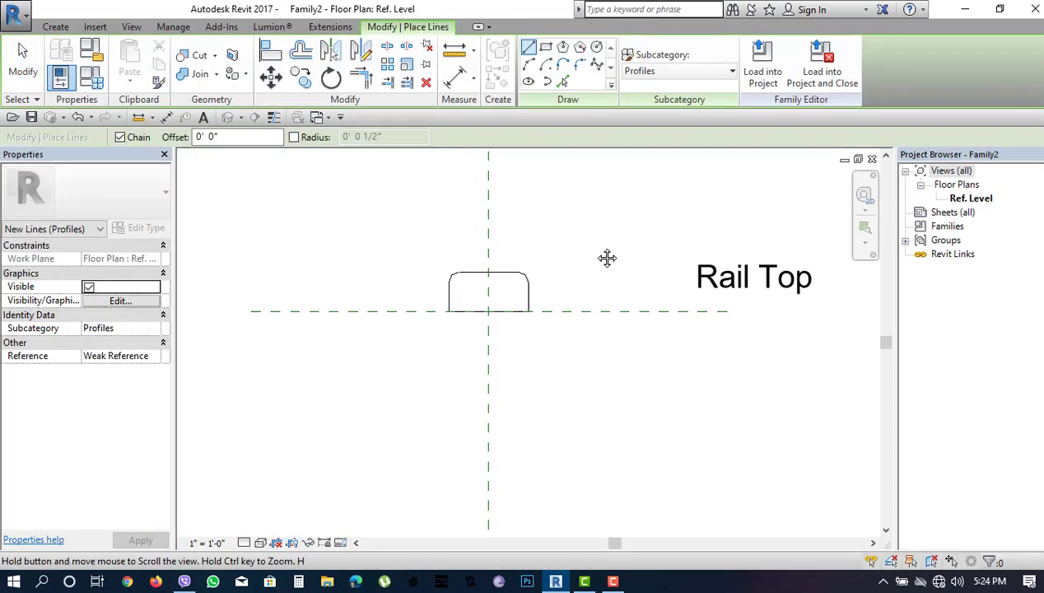
Load Family2 into Project1, saving it as 'top'
left_click(821, 66)
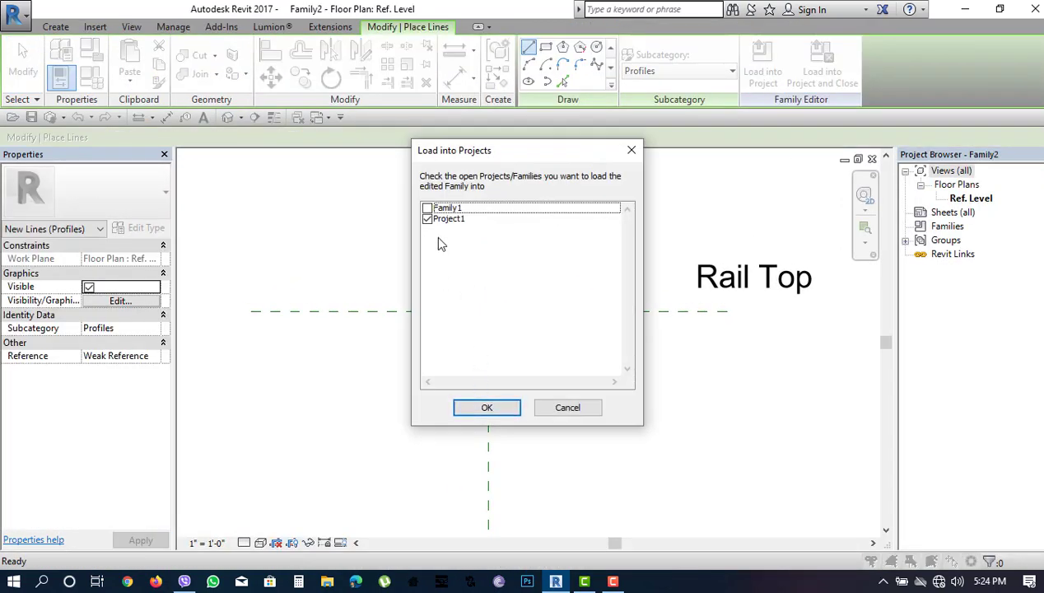
left_click(487, 409)
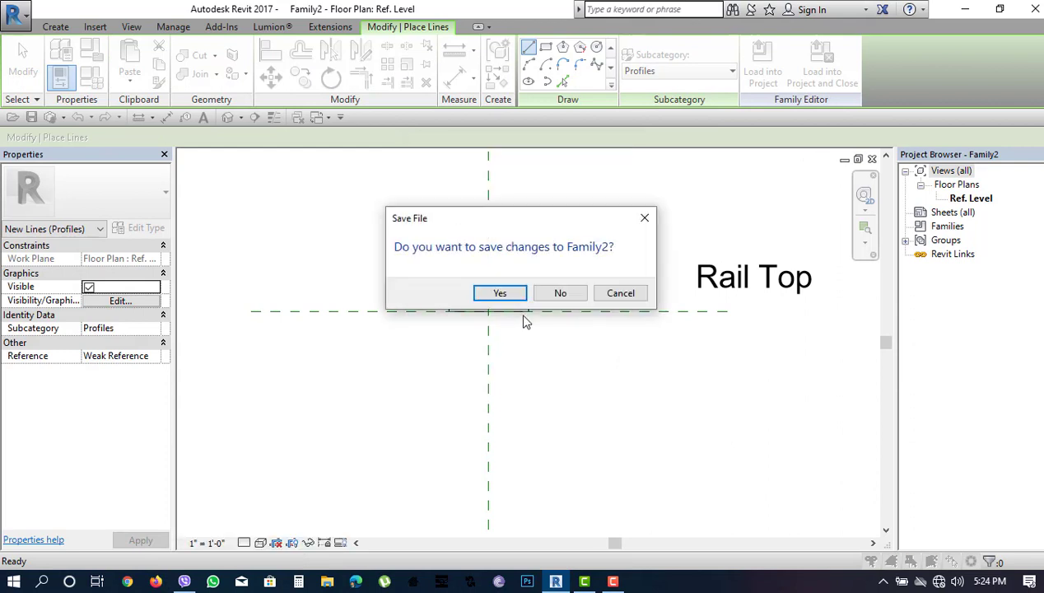
left_click(514, 295)
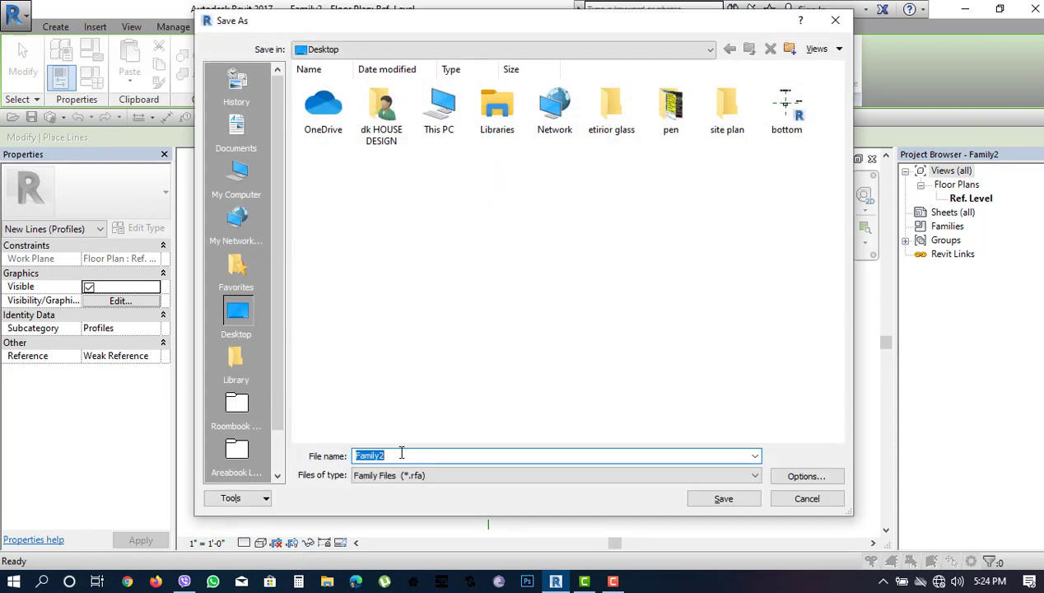
type("top")
left_click(723, 498)
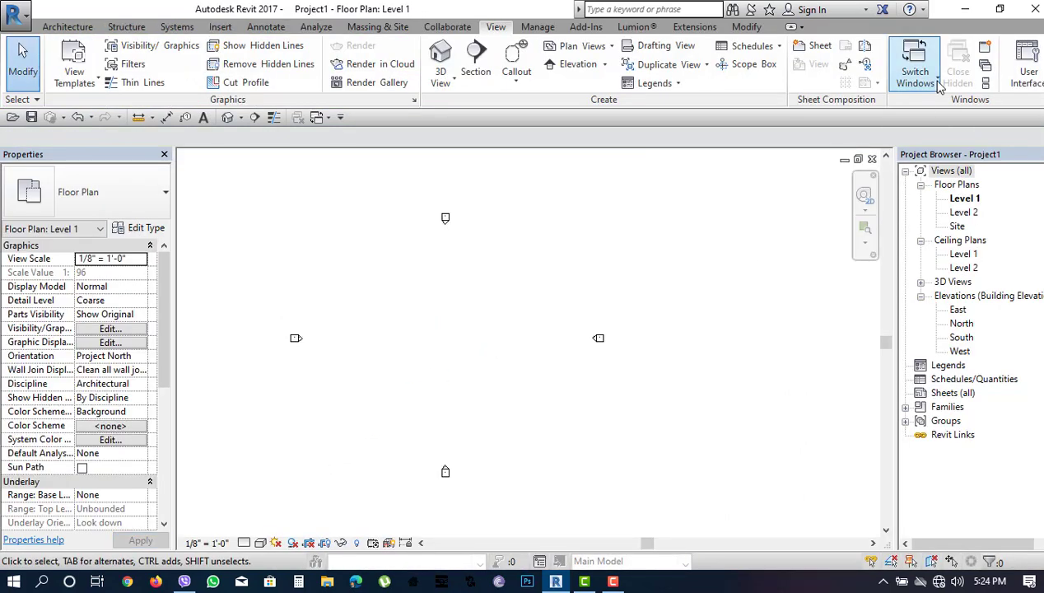
From Family1's 3D view, load it into Project1 and save it as 'baluster'
left_click(937, 82)
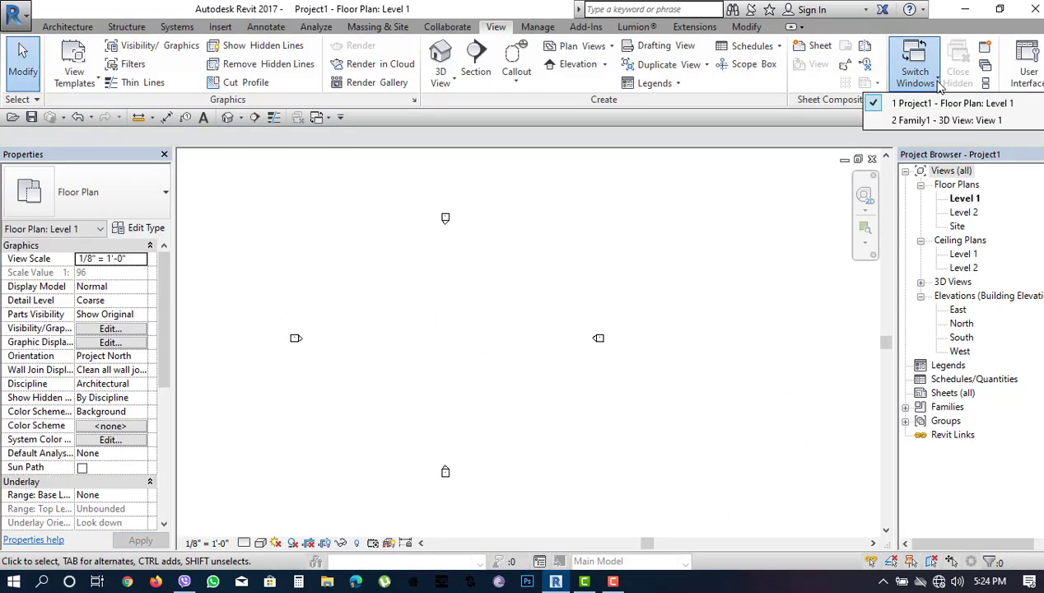
left_click(937, 123)
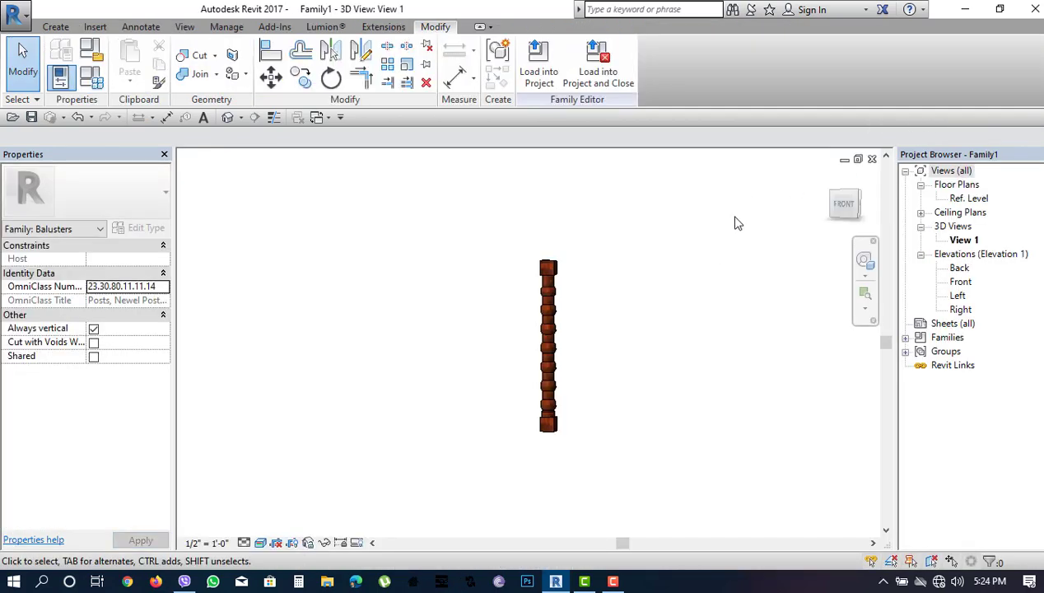
left_click(595, 78)
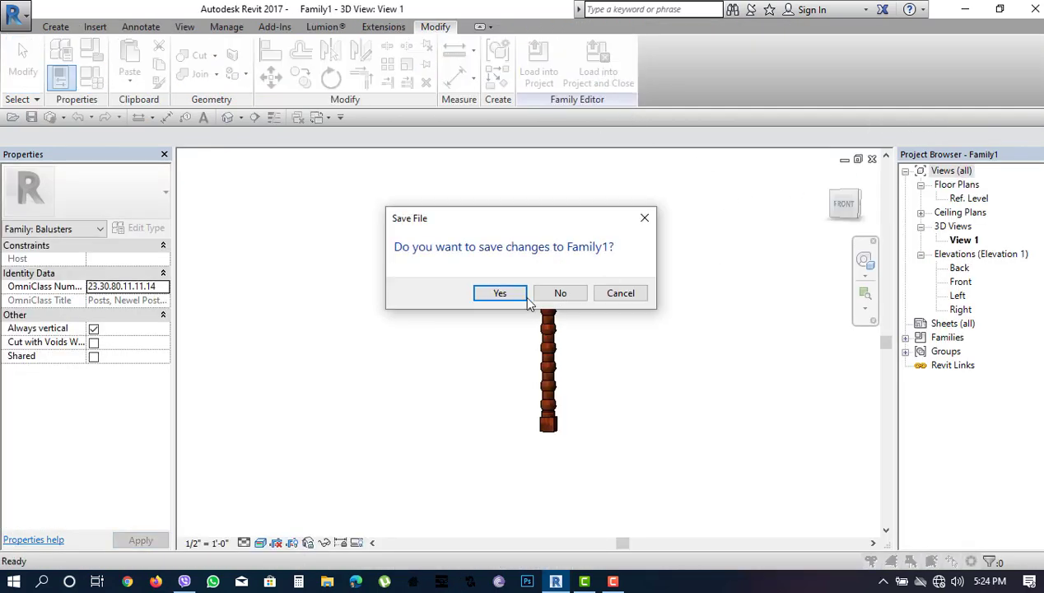
left_click(501, 294)
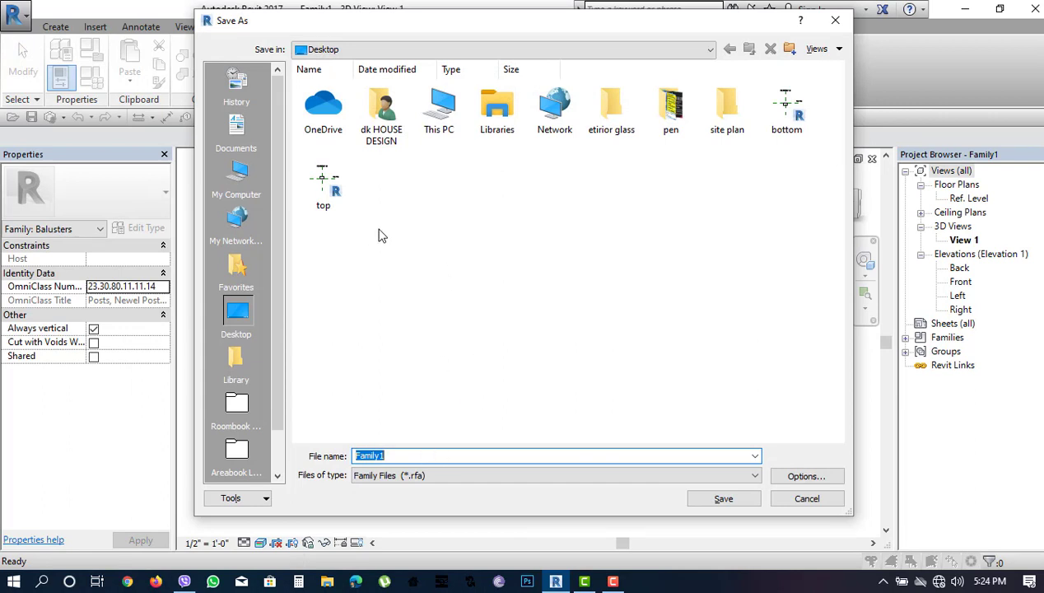
type("b")
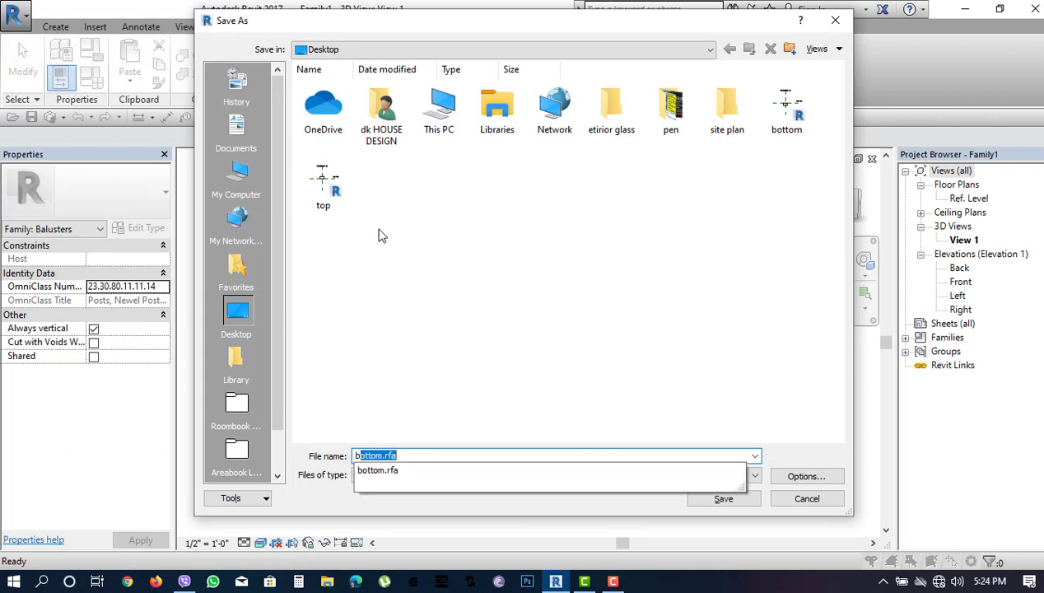
type("aluster")
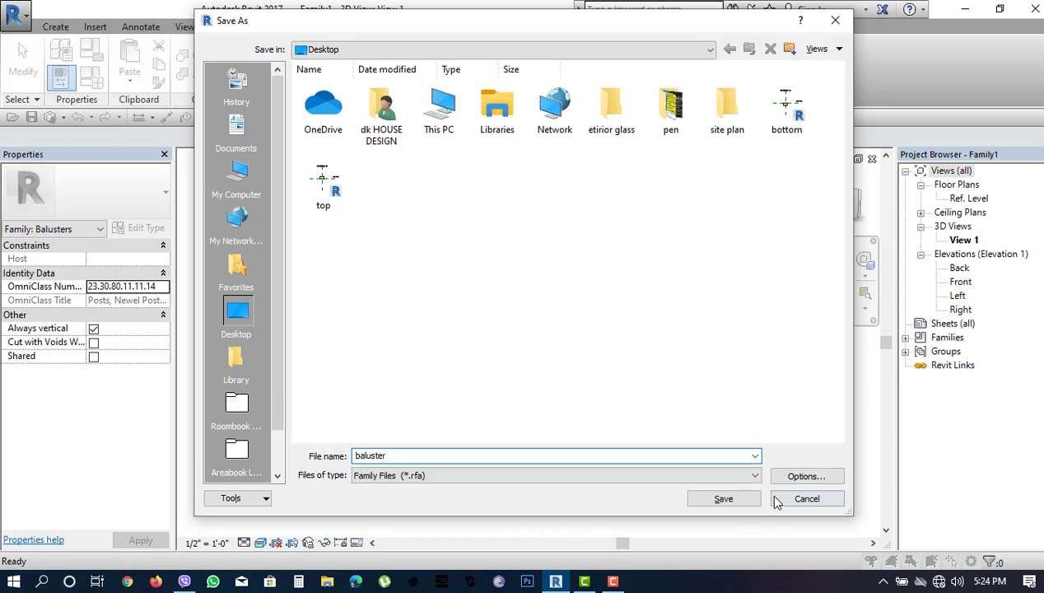
left_click(744, 504)
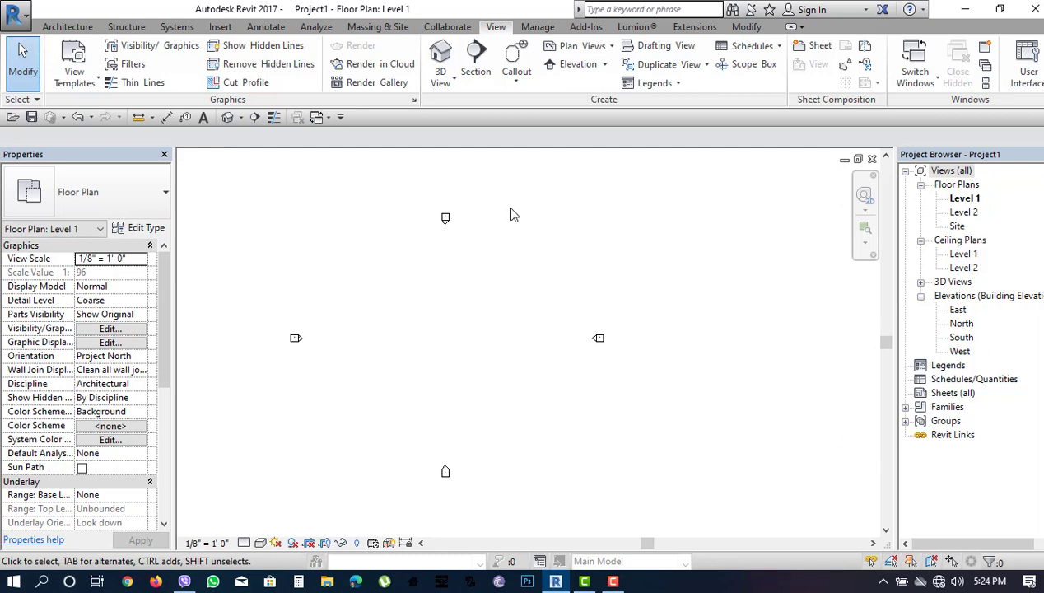
left_click(67, 28)
Start a railing Sketch Path and duplicate Handrail - Pipe as type 'new rail'
left_click(430, 50)
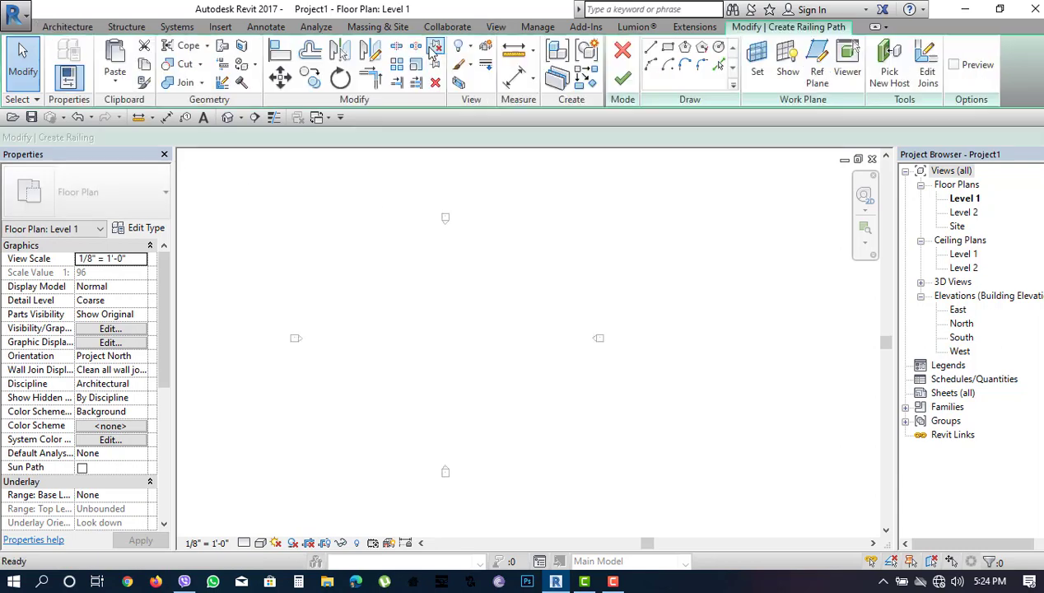
left_click(150, 201)
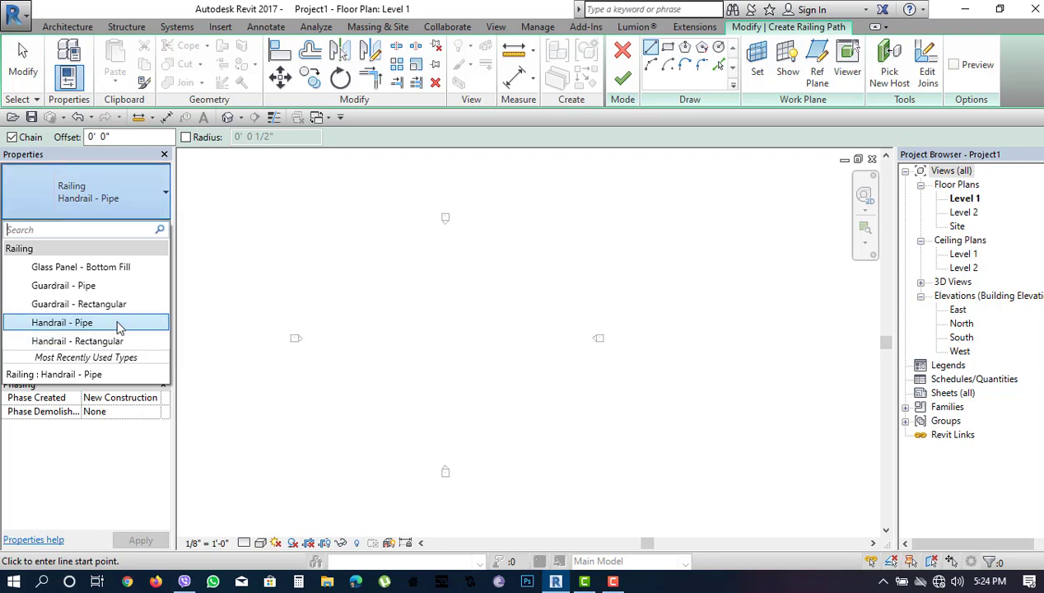
left_click(72, 322)
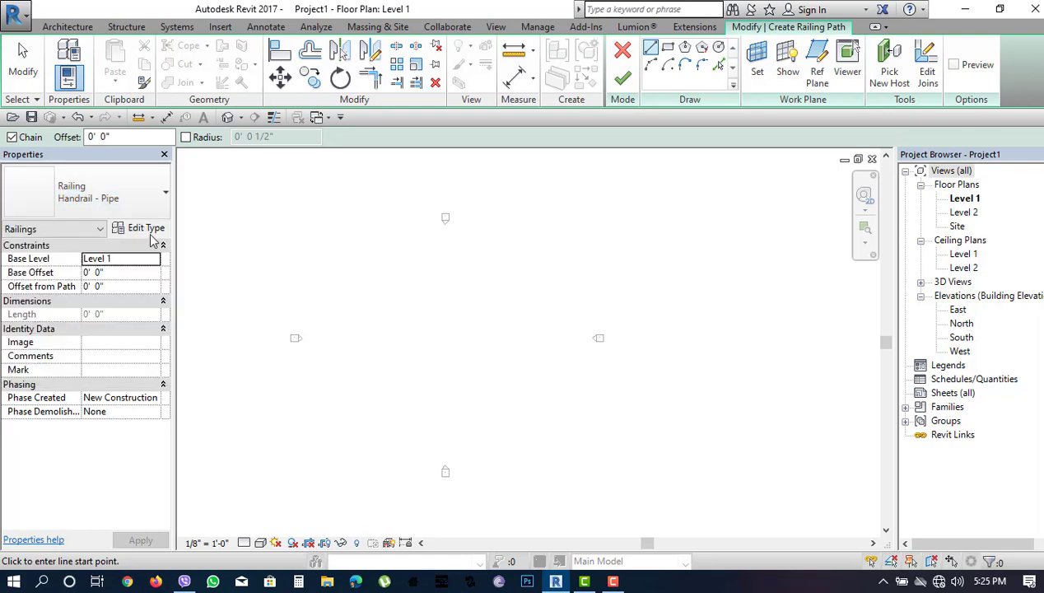
left_click(146, 229)
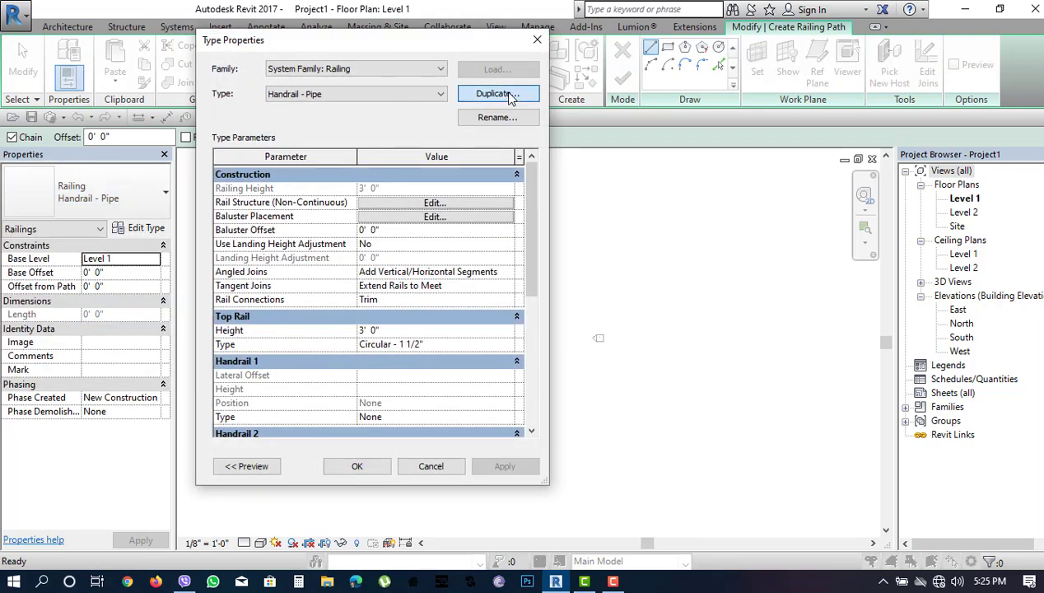
left_click(510, 95)
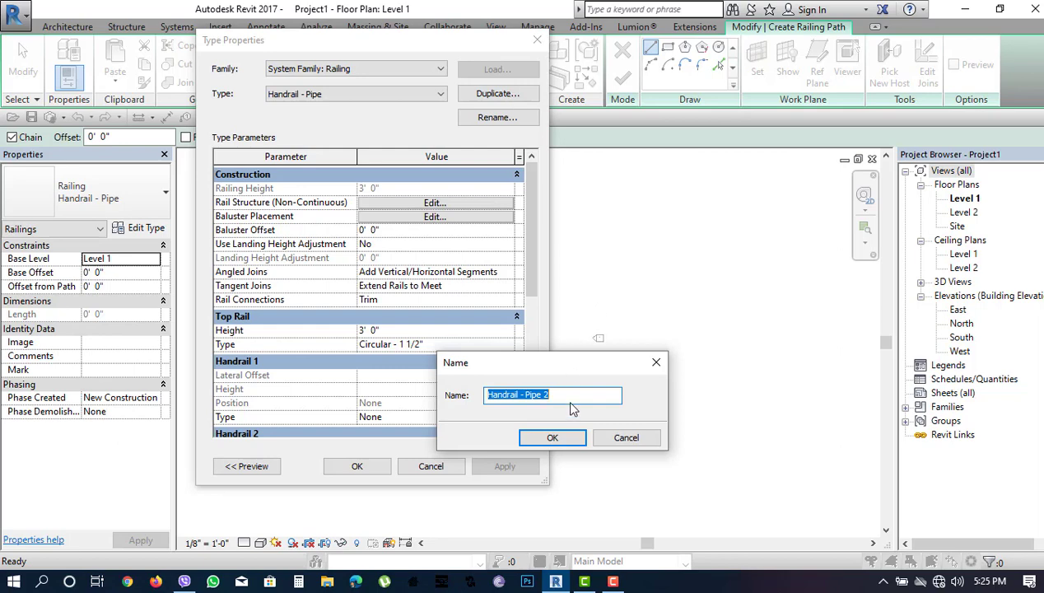
type("new ")
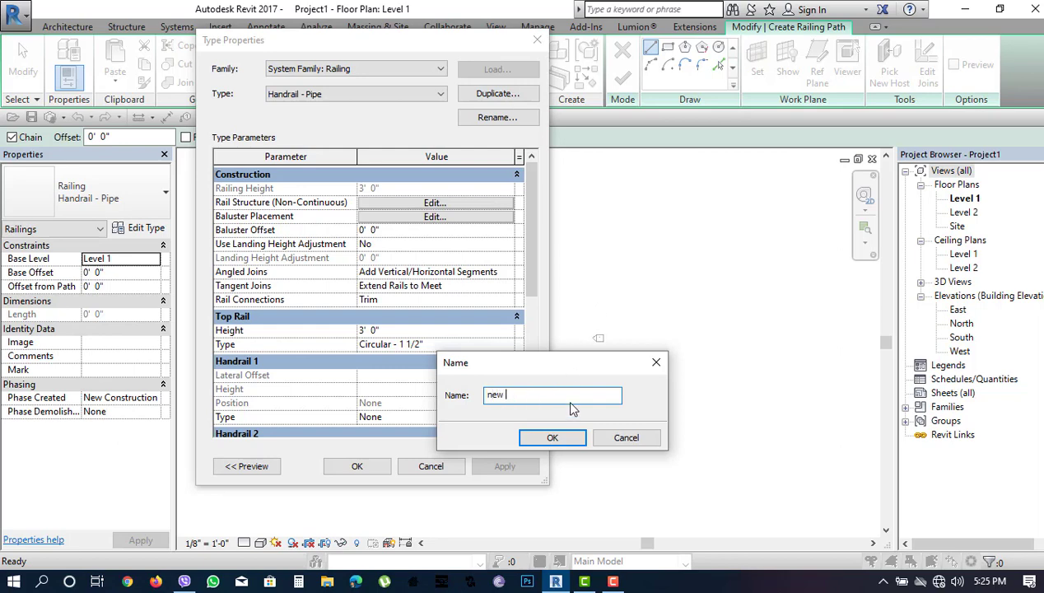
type("rail")
left_click(566, 441)
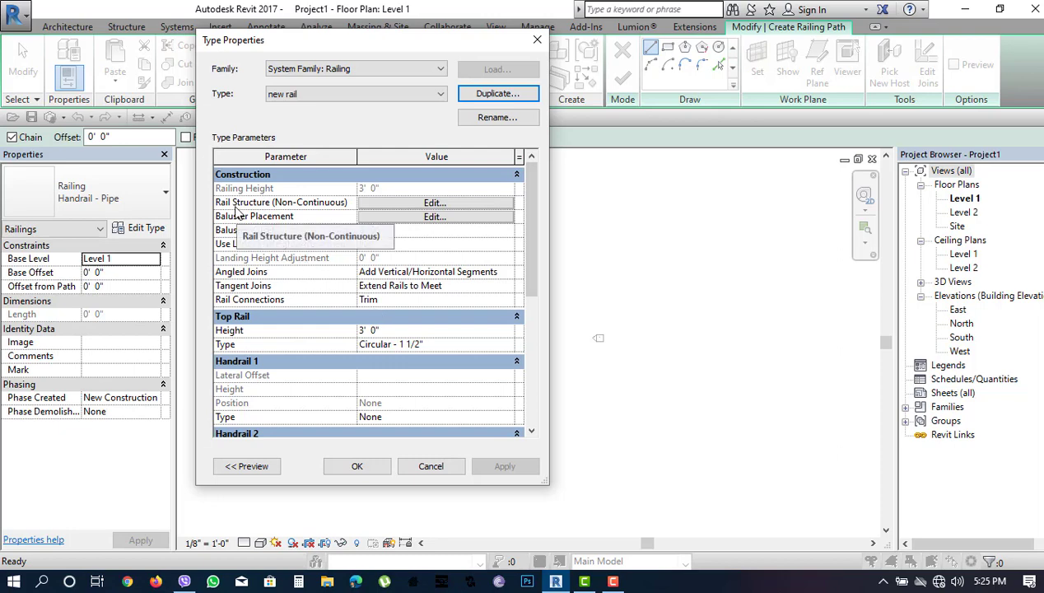
Delete all five existing rails from the new rail type's rail list
left_click(416, 205)
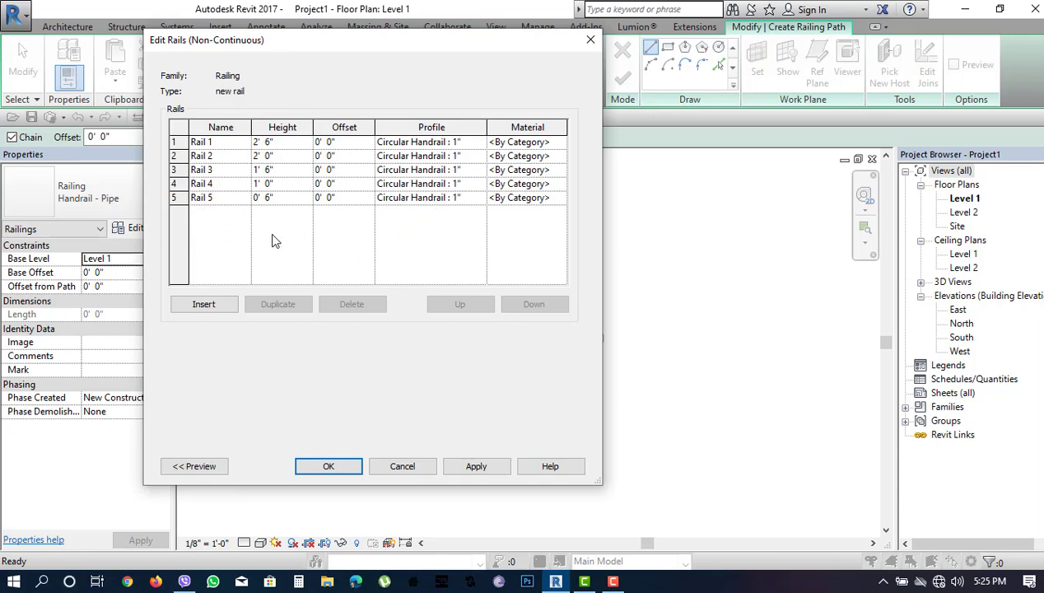
left_click(197, 145)
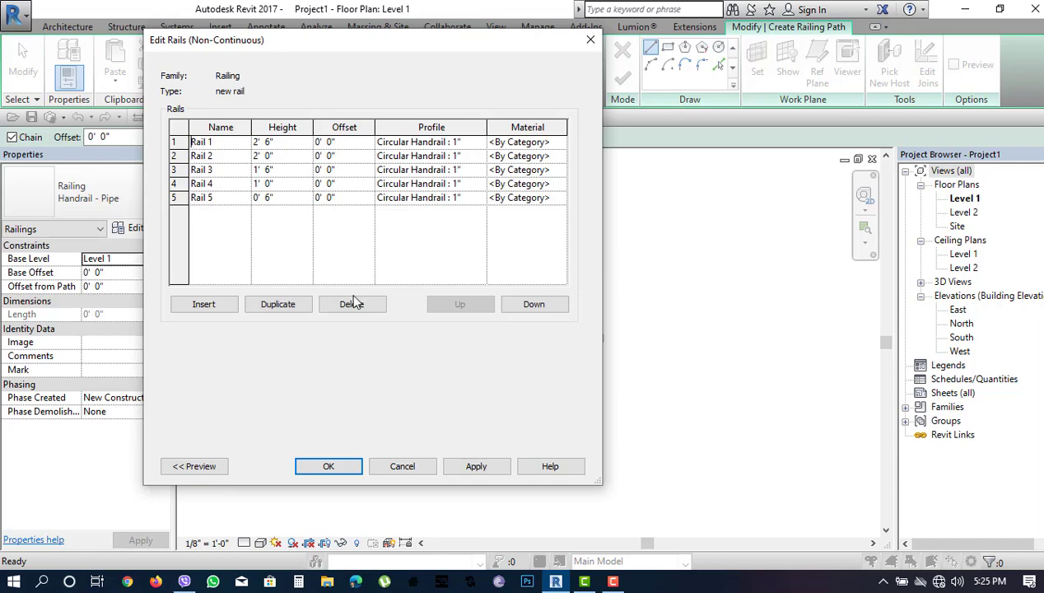
left_click(178, 141)
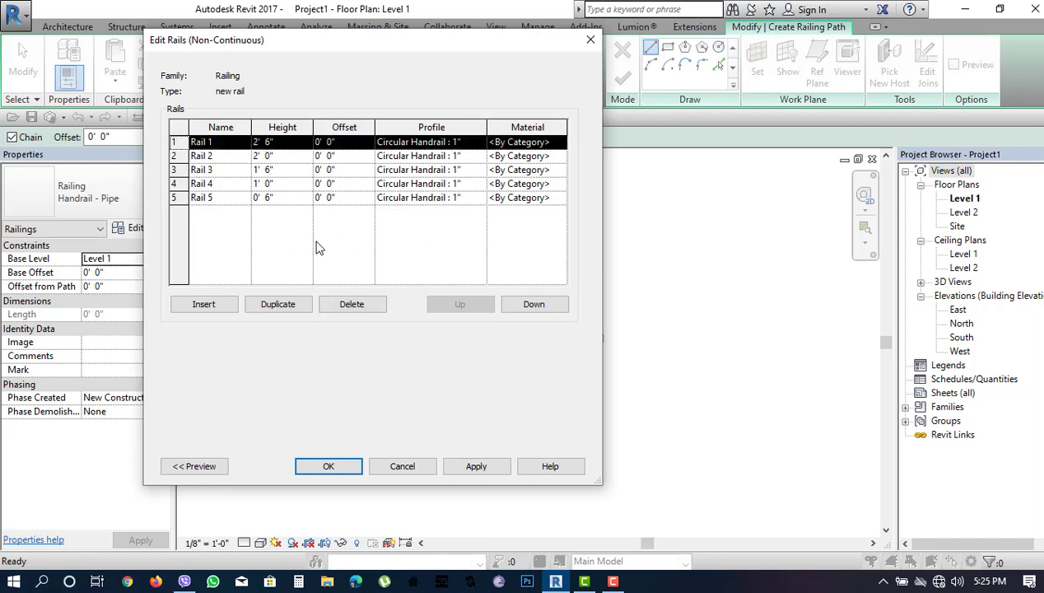
left_click(351, 304)
left_click(355, 304)
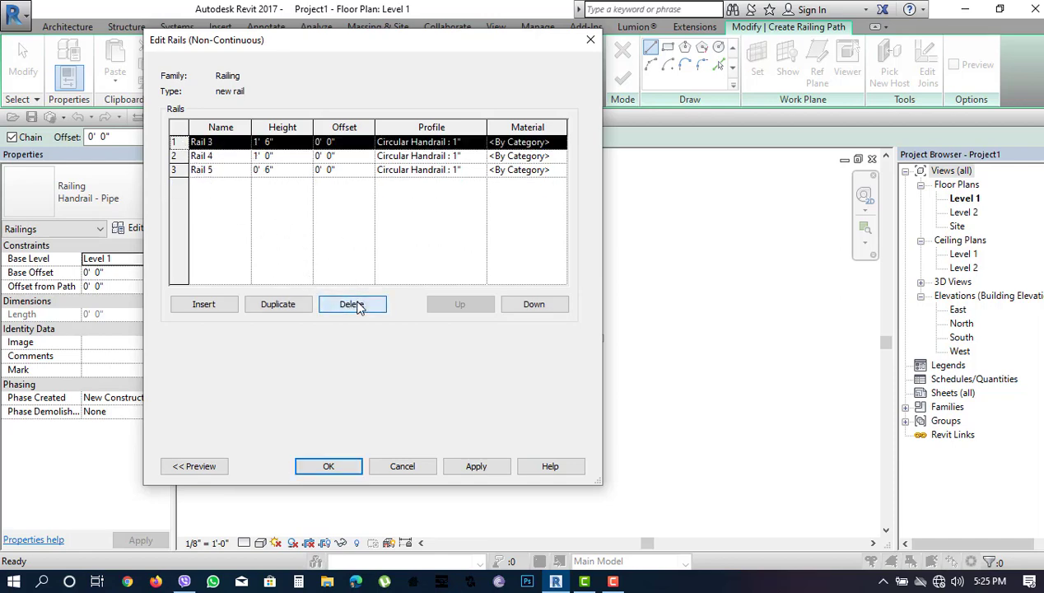
left_click(355, 305)
left_click(356, 305)
left_click(355, 305)
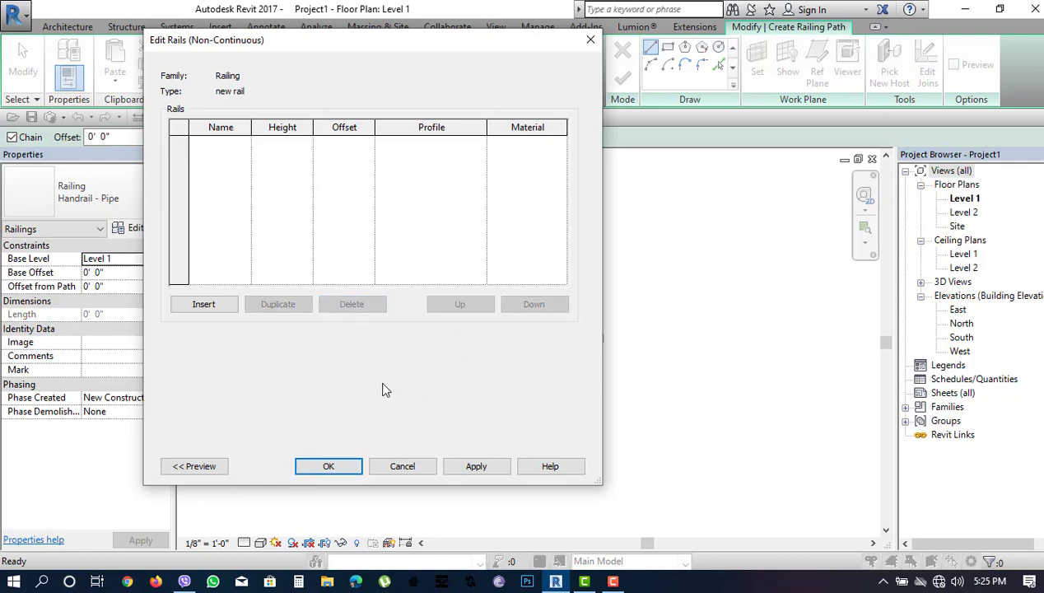
Insert two rails named top at 3' 0" height and bottom at 0' 0"
left_click(210, 306)
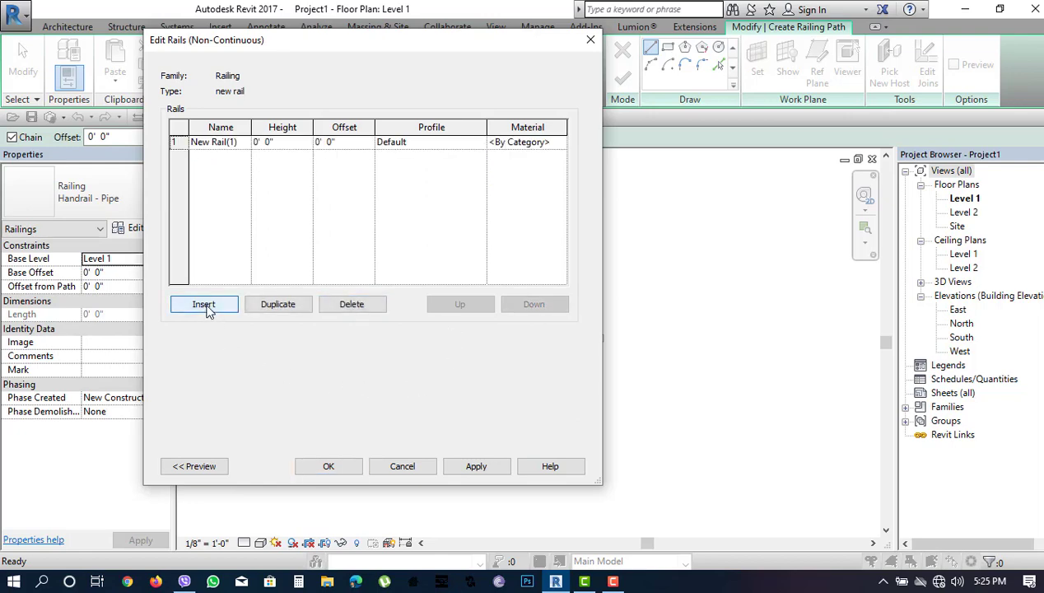
left_click(210, 306)
left_click(246, 141)
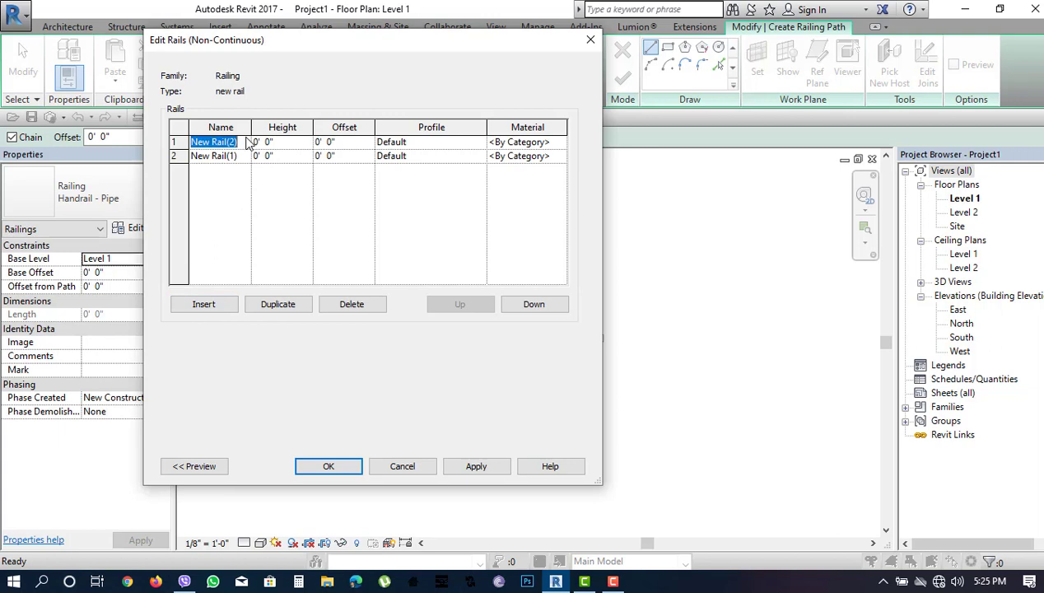
type("top")
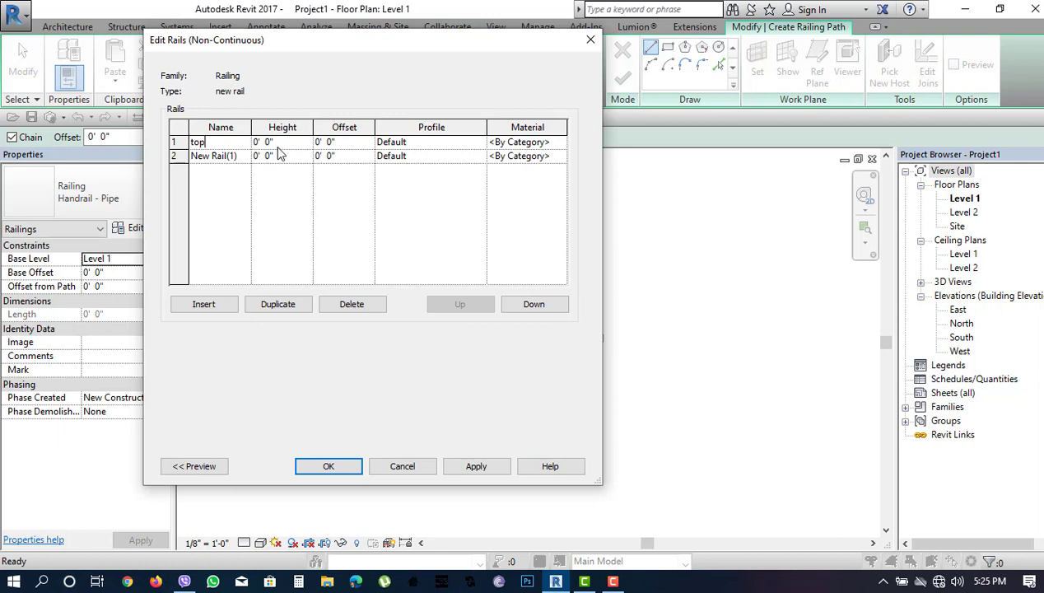
left_click(283, 146)
type("3")
key("Tab")
left_click(245, 162)
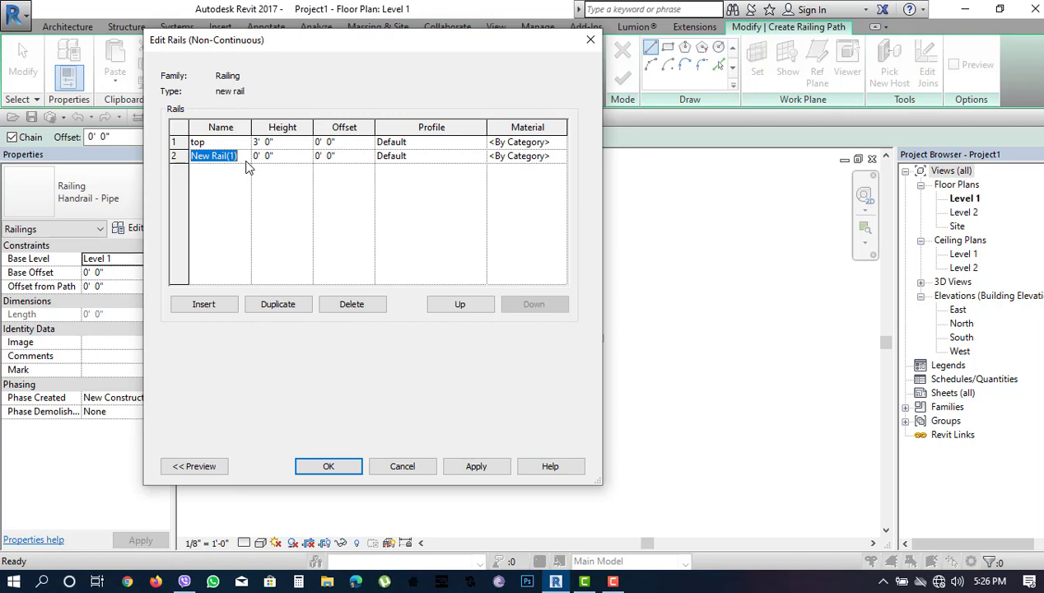
type("bo")
type("ttom")
left_click(294, 158)
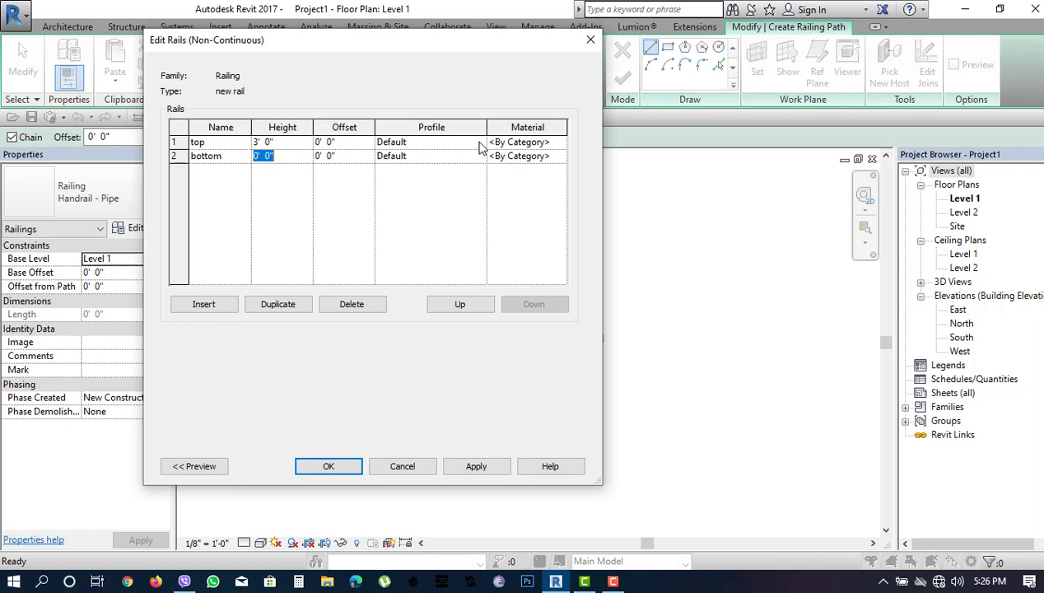
Assign profile top : top to the top rail and bottom : bottom to the bottom rail
left_click(481, 143)
left_click(479, 142)
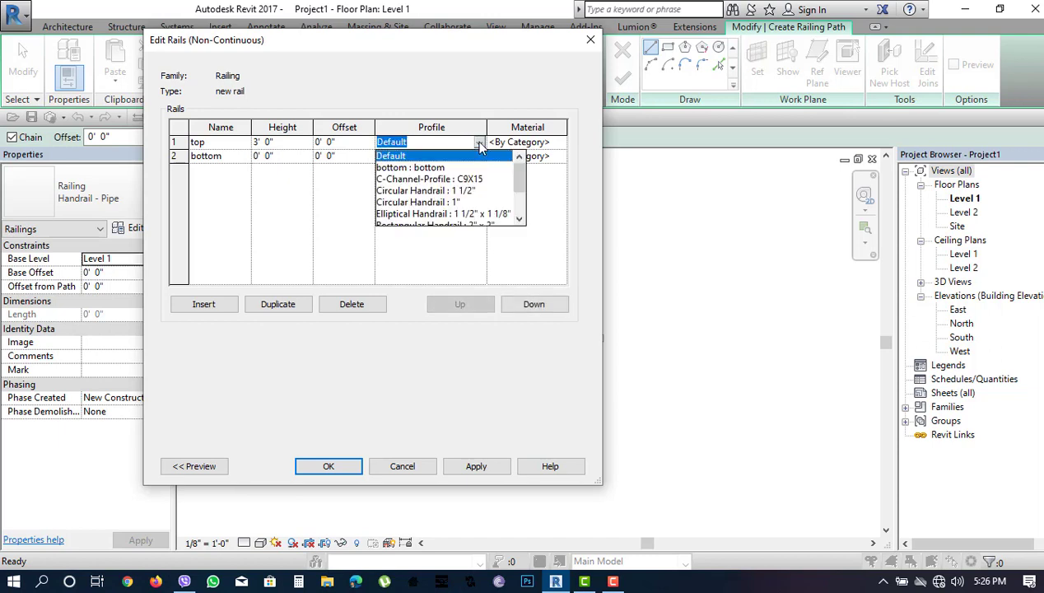
left_click_drag(516, 181, 524, 204)
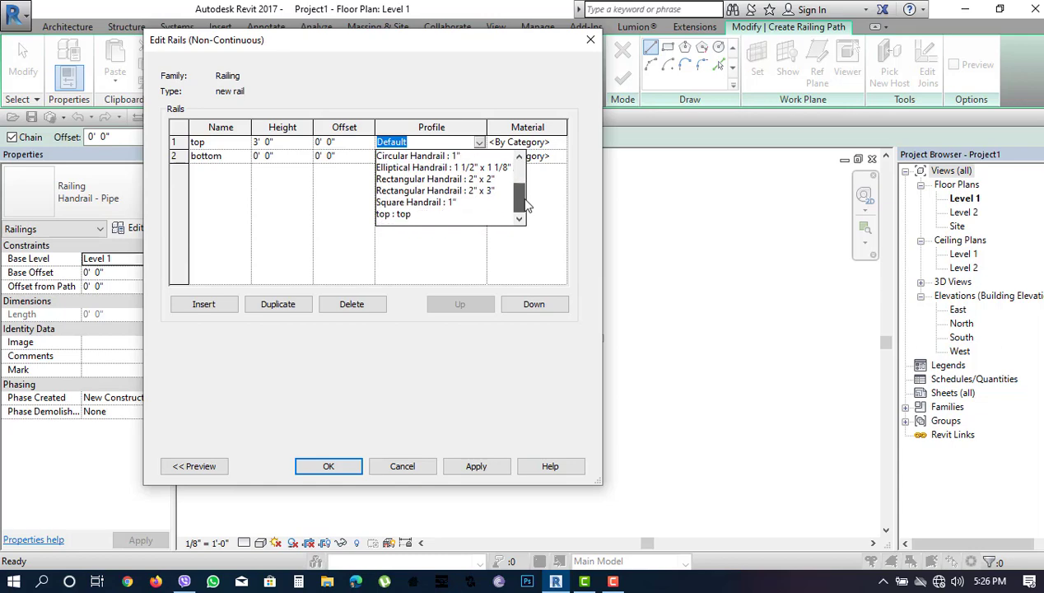
left_click(400, 214)
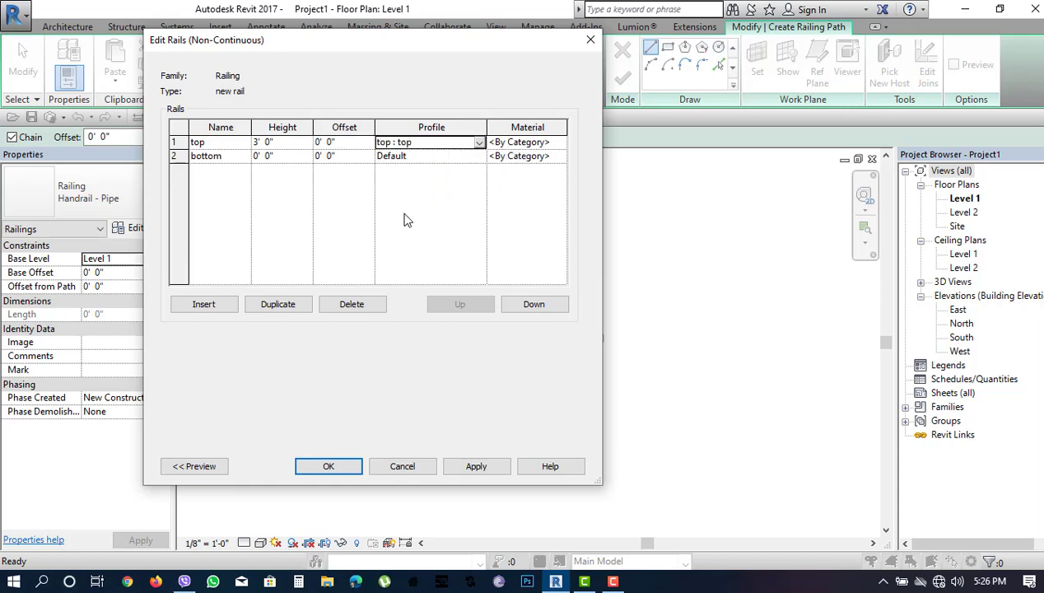
left_click(477, 156)
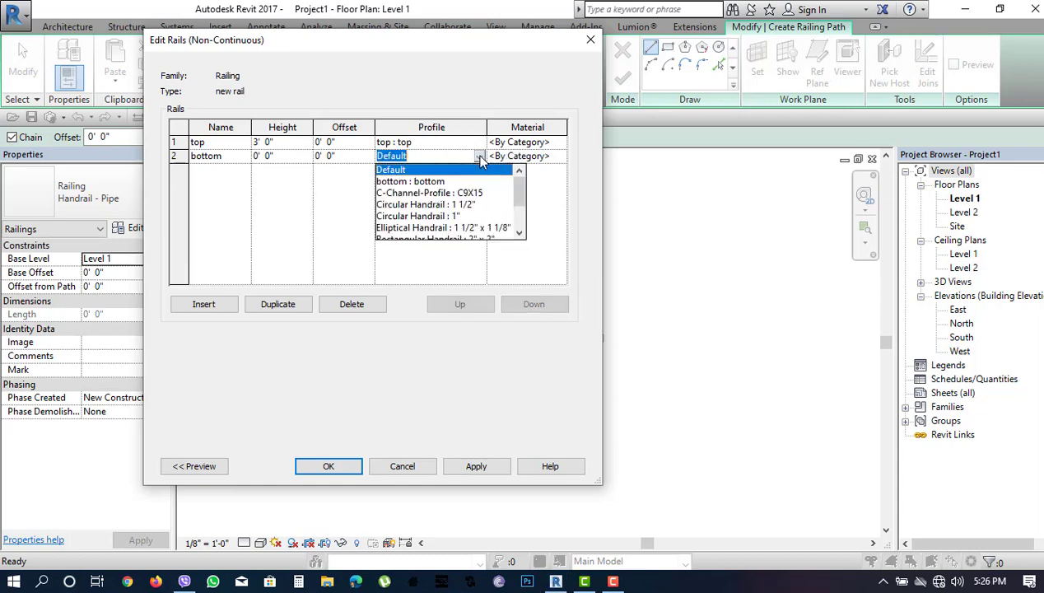
left_click(430, 181)
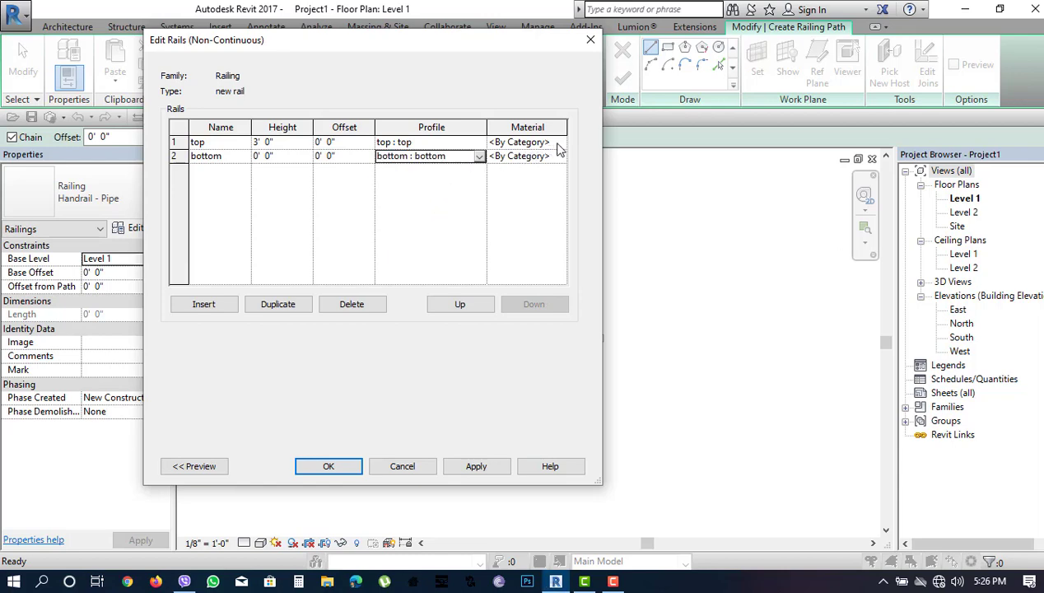
Set both rails' material to wood and apply the rail changes
left_click(556, 143)
left_click(561, 142)
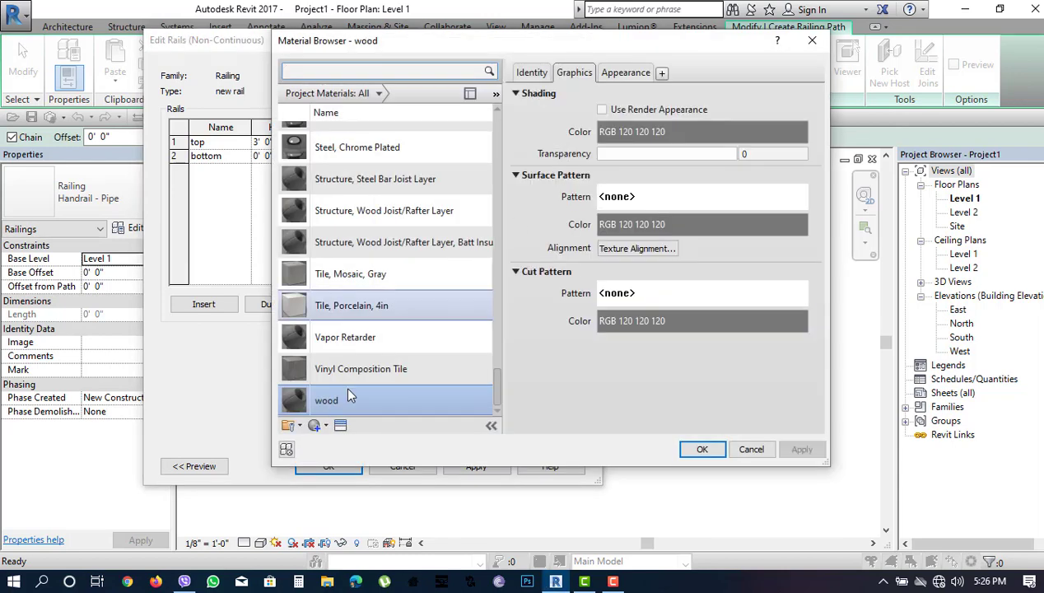
double_click(354, 401)
left_click(527, 155)
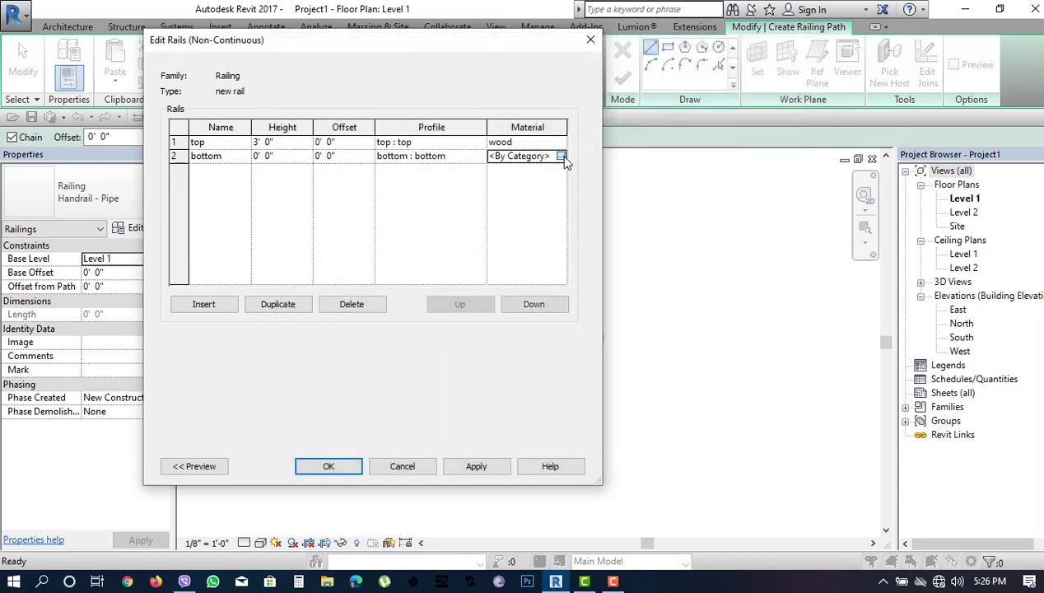
left_click(560, 155)
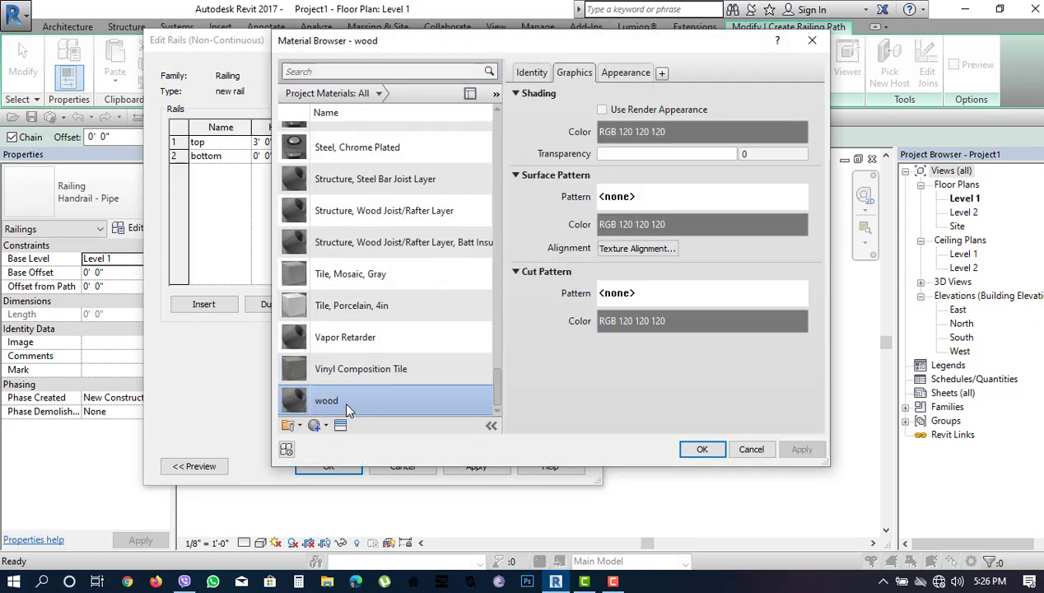
double_click(344, 401)
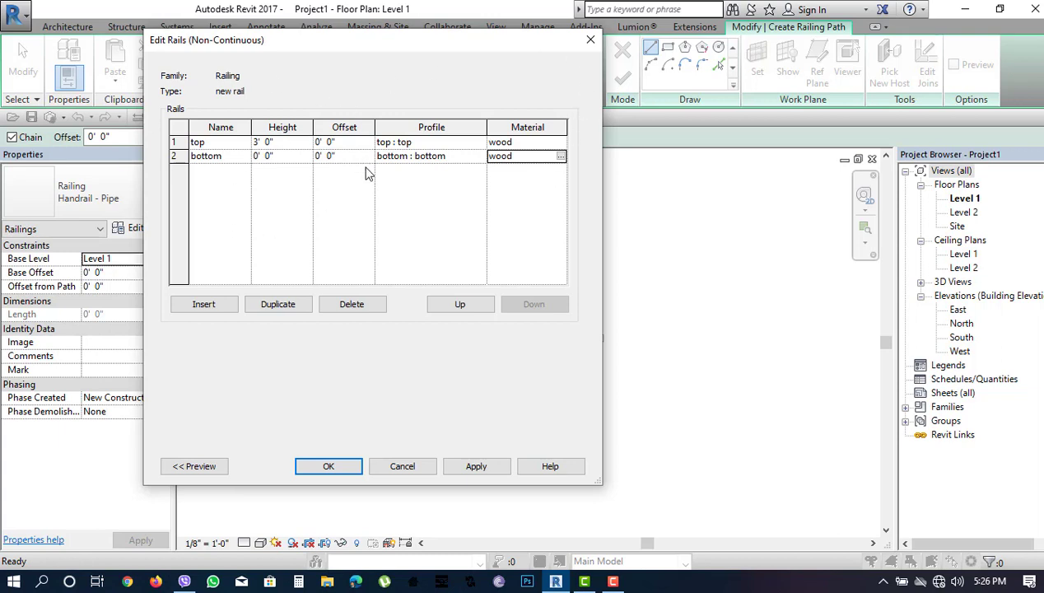
left_click(472, 466)
Set the regular baluster family to baluster : baluster in baluster placement
left_click(349, 469)
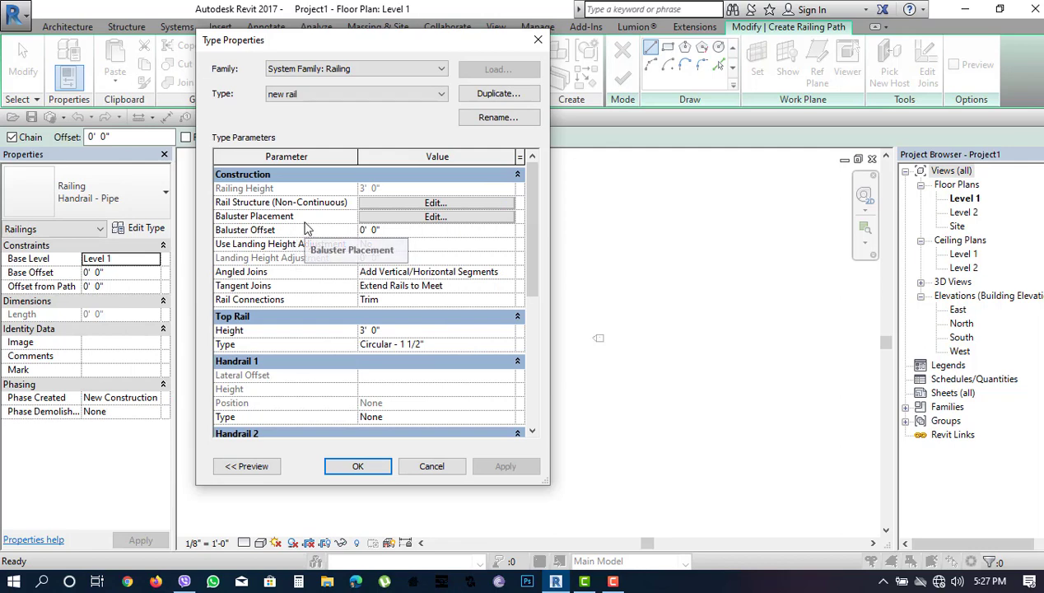
left_click(409, 217)
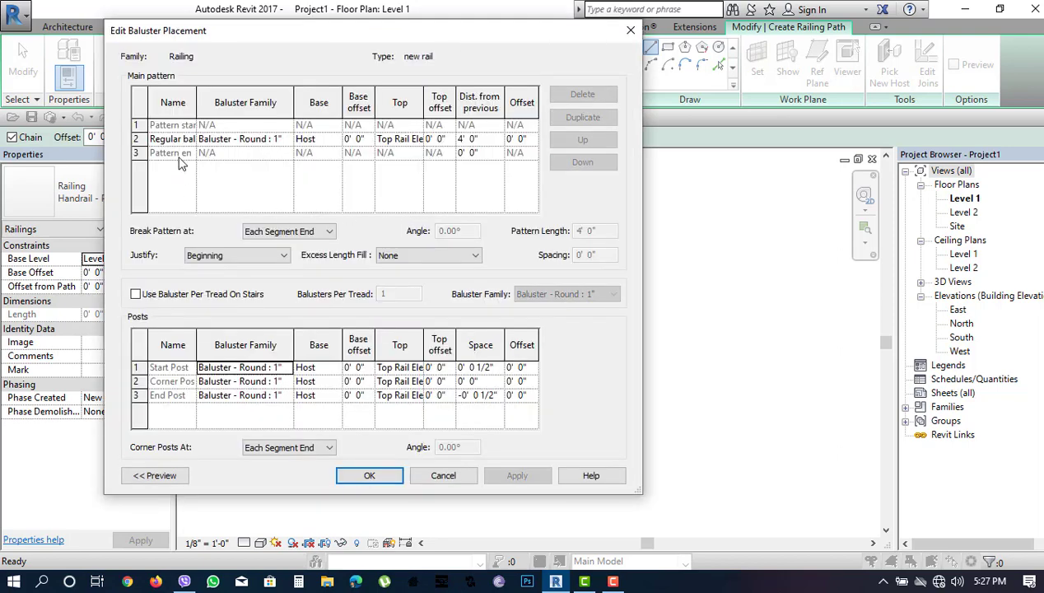
left_click(290, 140)
left_click(287, 140)
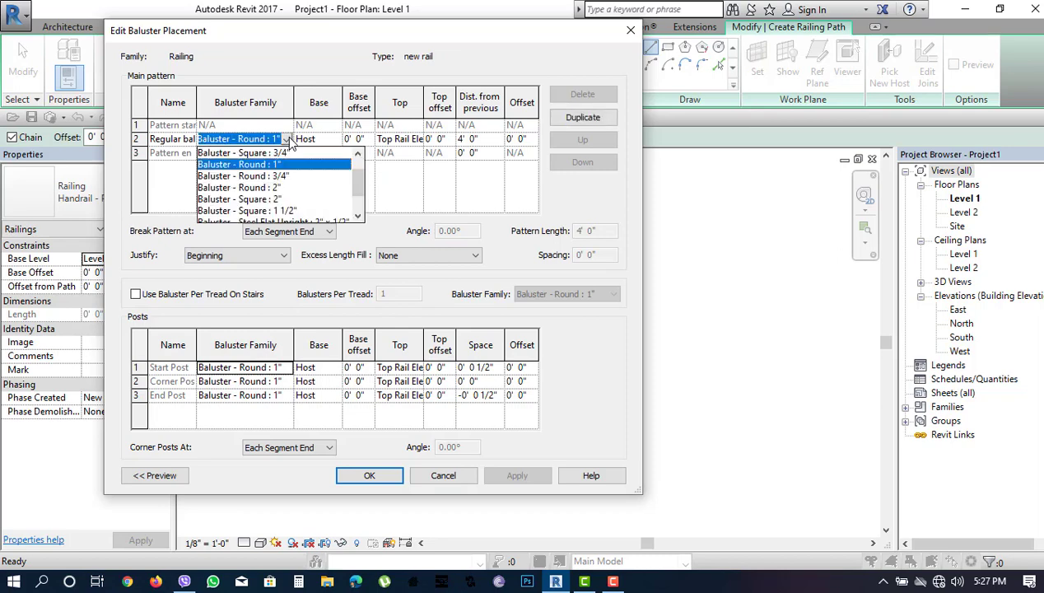
left_click_drag(356, 171, 357, 206)
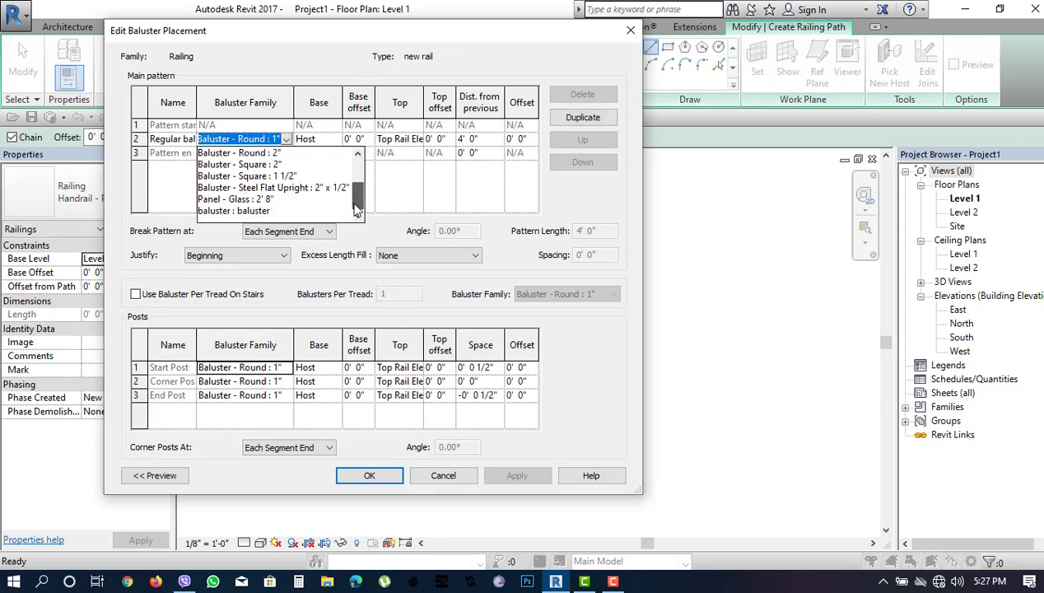
left_click(251, 211)
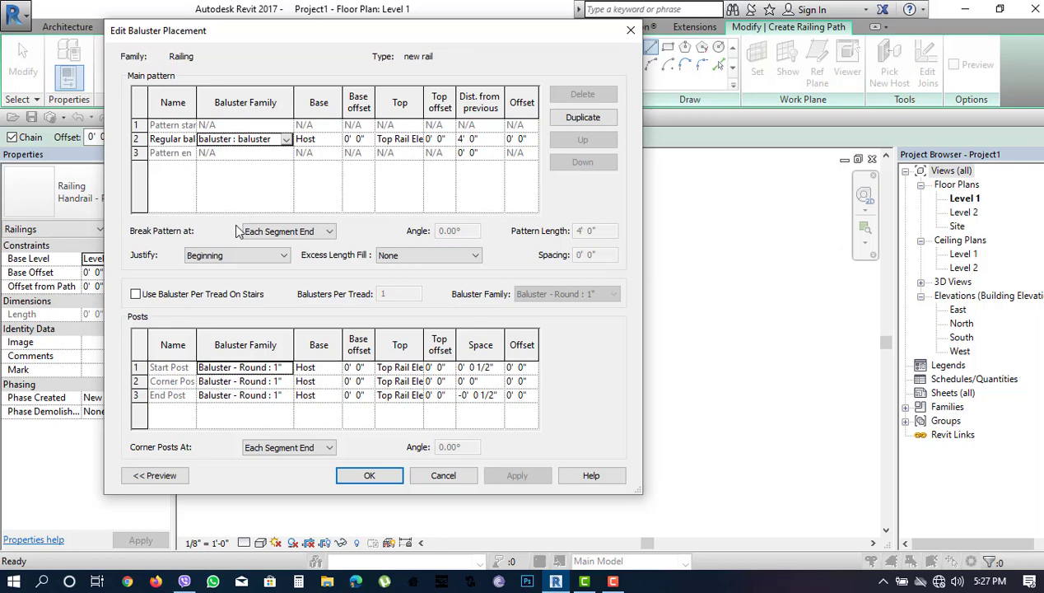
Run the baluster from the bottom rail to the top rail, spaced 6" apart
left_click(344, 140)
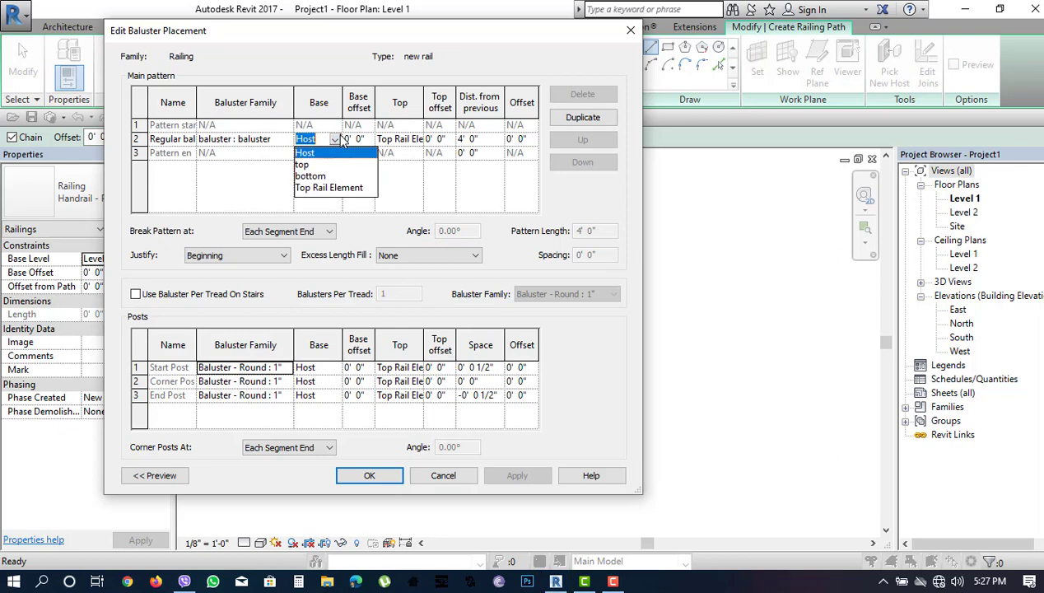
left_click(319, 176)
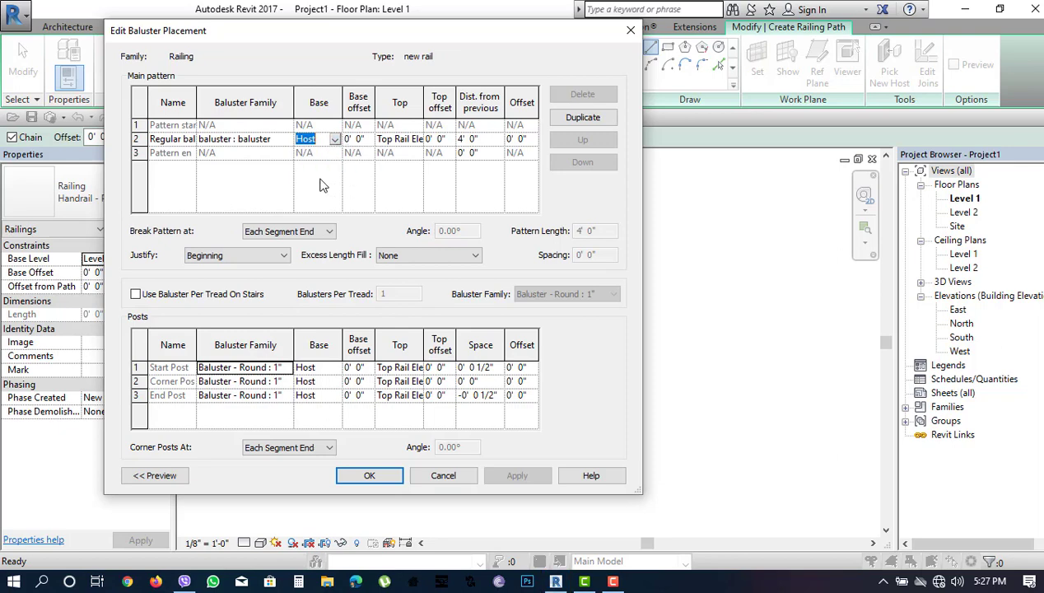
left_click(420, 139)
left_click(418, 139)
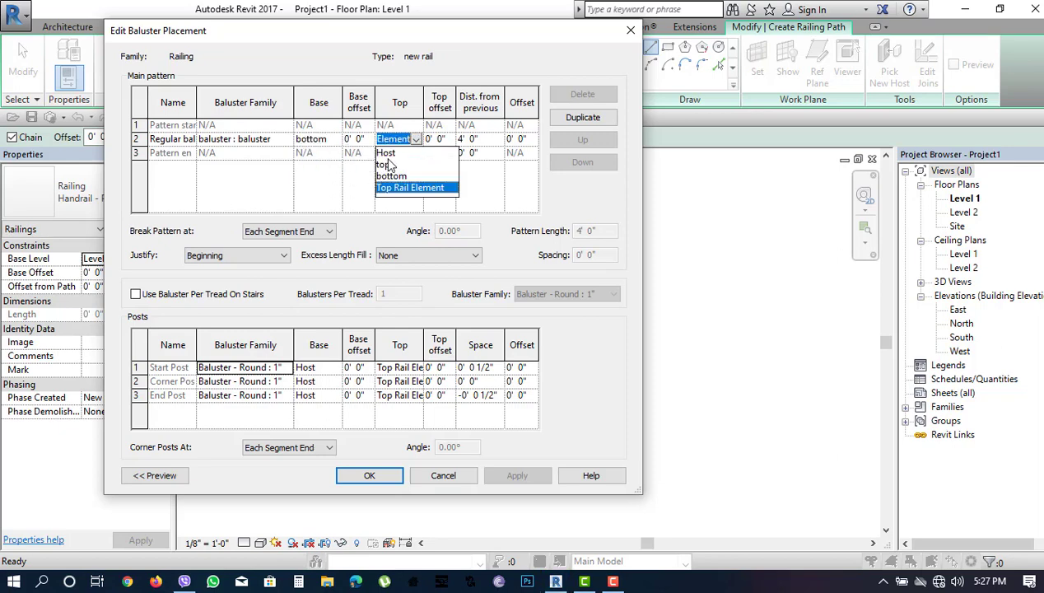
left_click(391, 165)
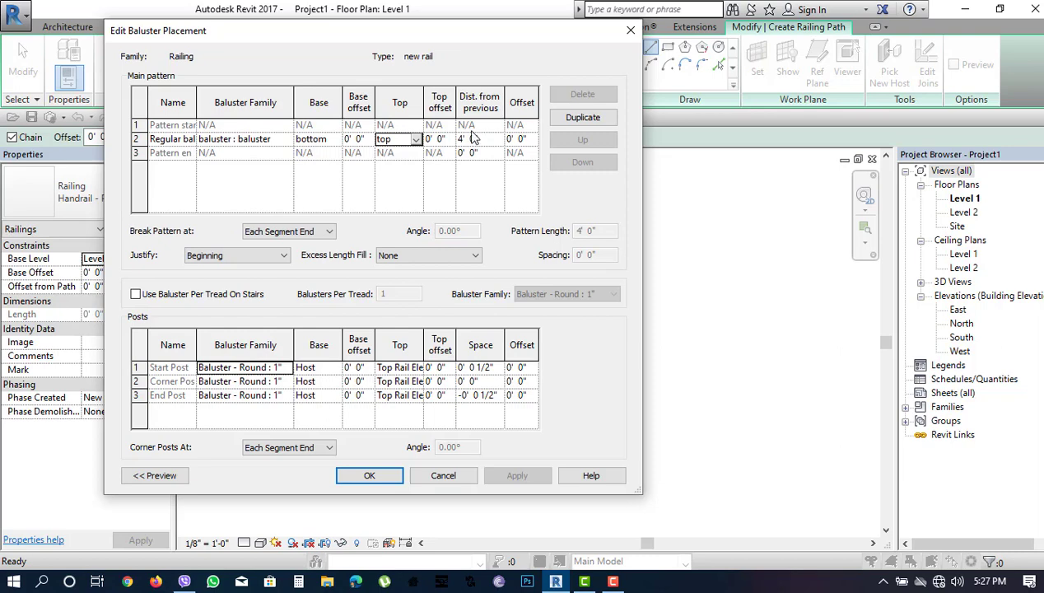
left_click(491, 142)
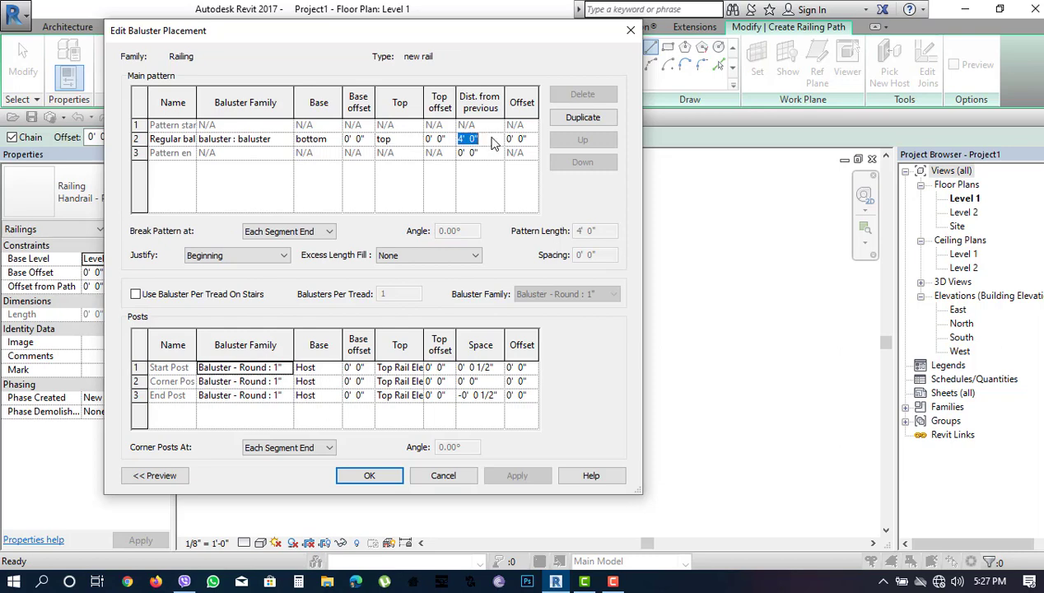
type("6")
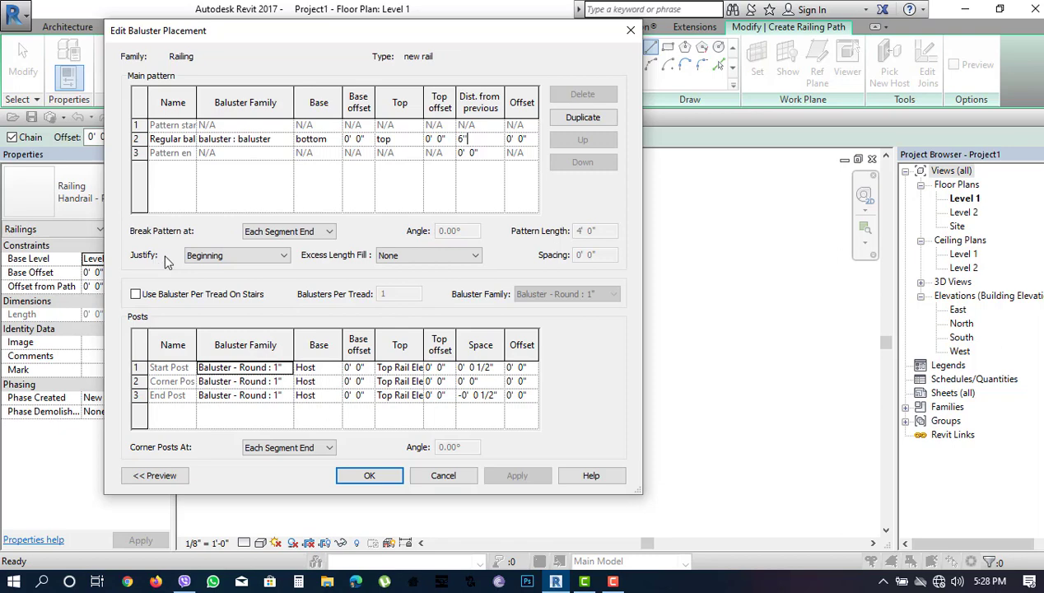
Justify the main baluster pattern as Spread Pattern To Fit, leaving per-tread stair balusters unchecked
left_click(284, 256)
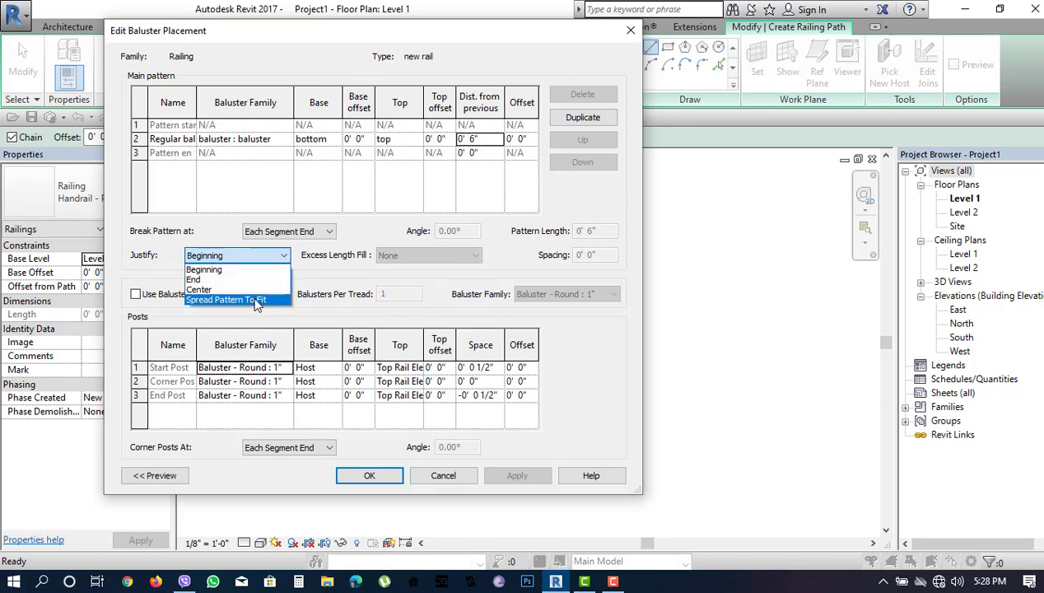
left_click(257, 300)
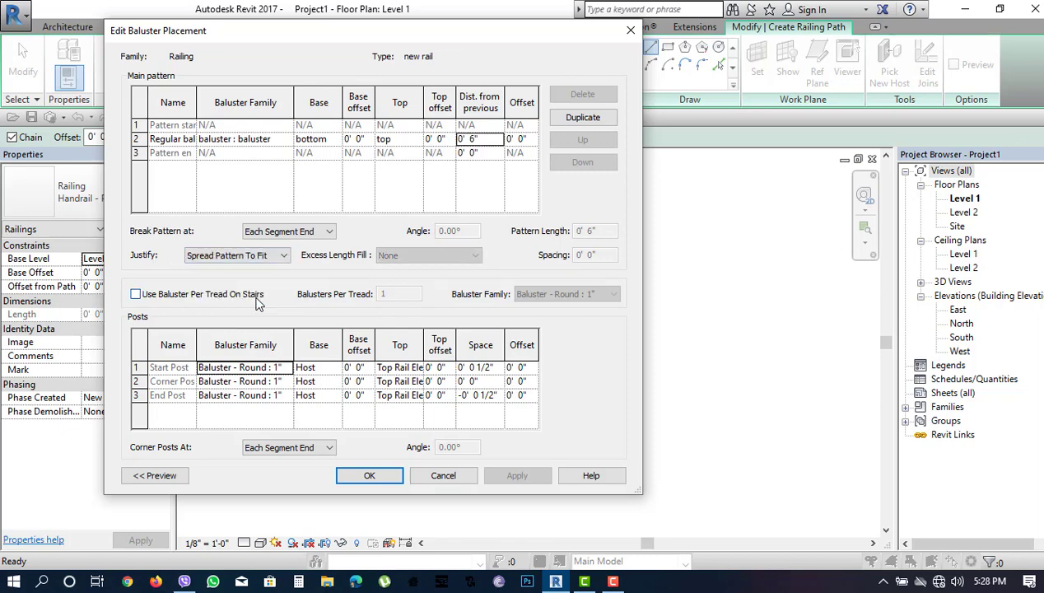
left_click(136, 295)
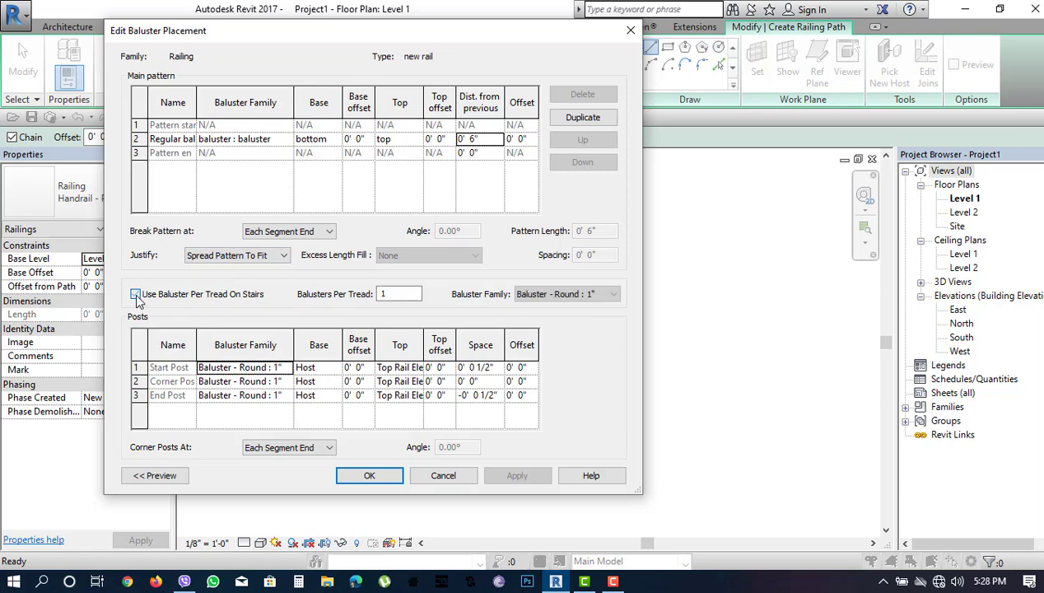
left_click(136, 295)
left_click(400, 294)
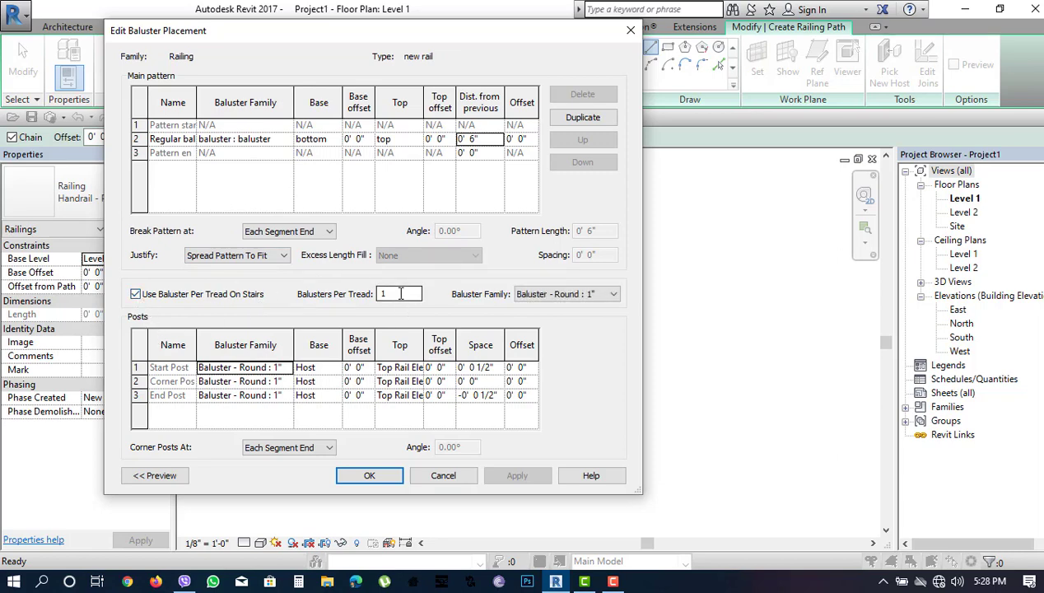
left_click(136, 295)
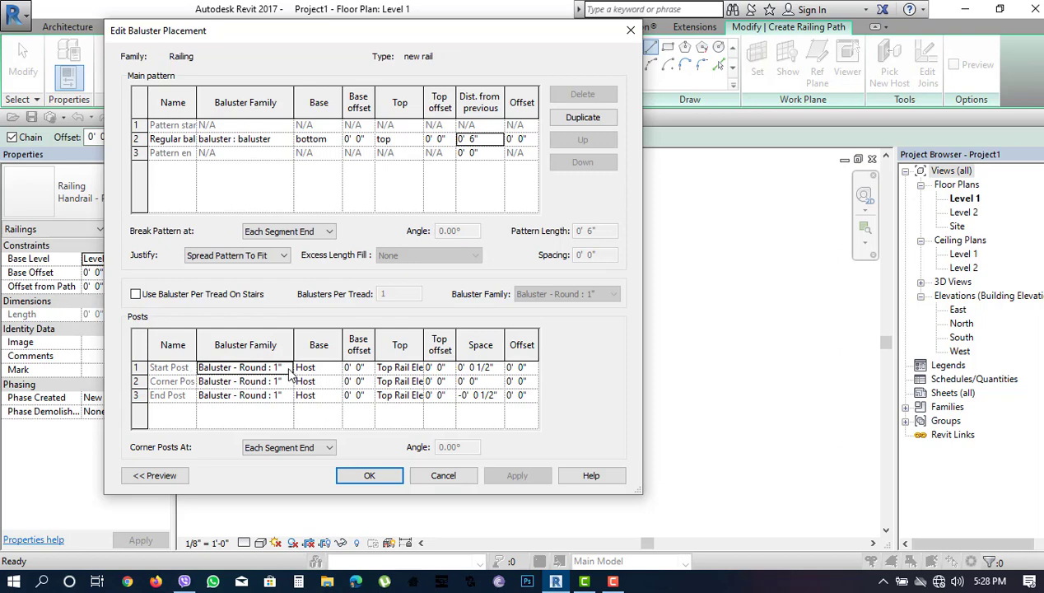
Set the start, corner and end posts to the baluster : baluster family
left_click(286, 368)
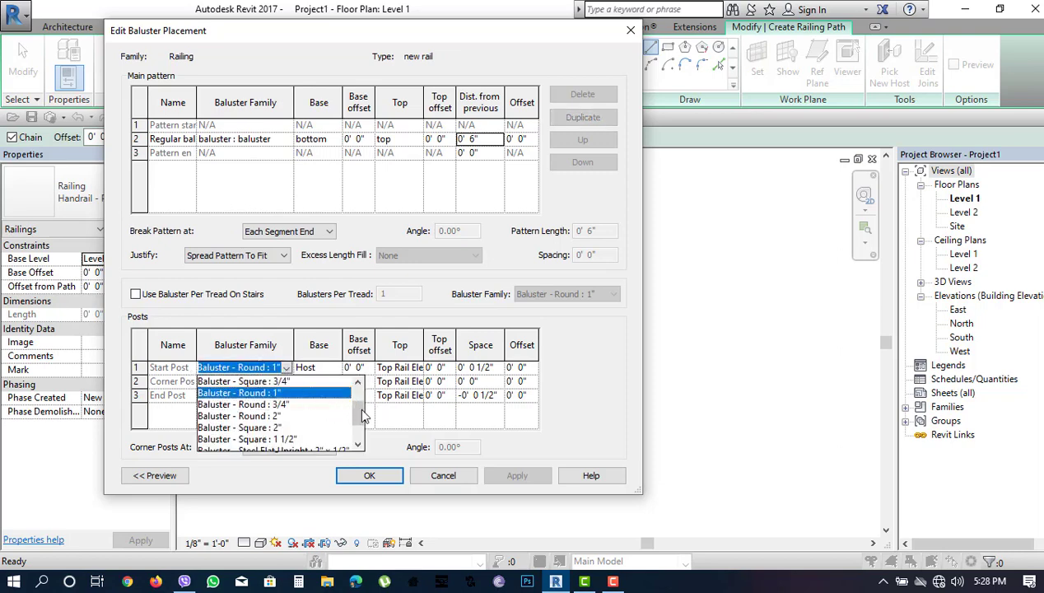
left_click_drag(362, 411, 360, 443)
left_click(261, 442)
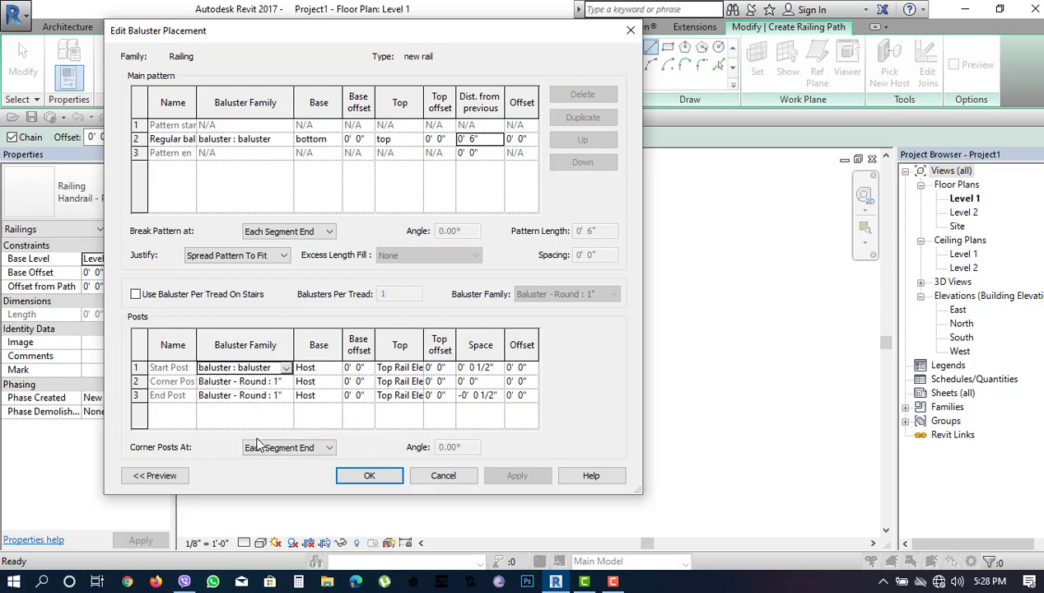
left_click(288, 381)
left_click_drag(352, 423, 356, 444)
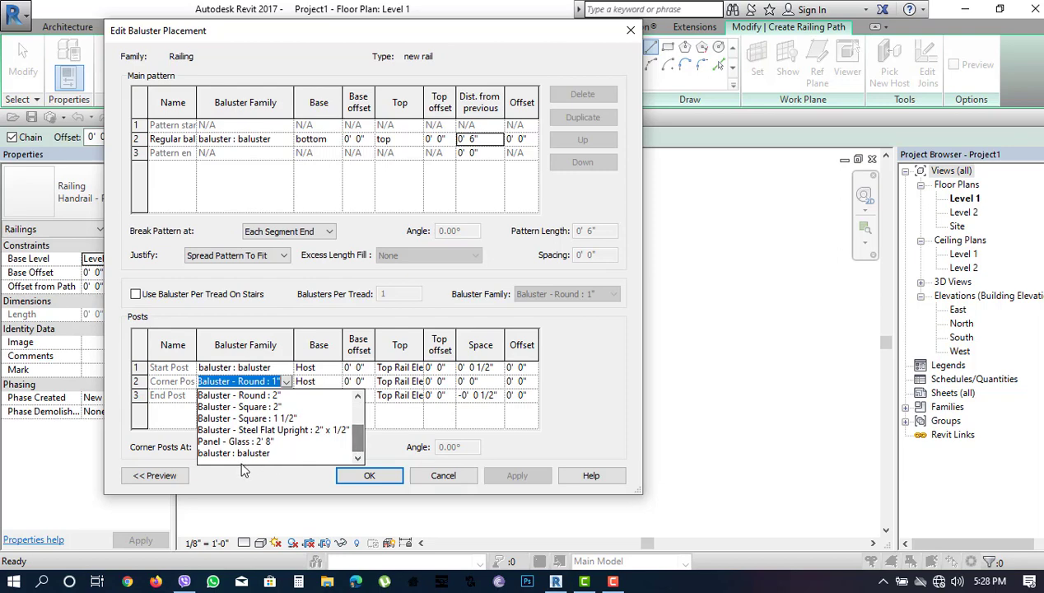
left_click(244, 457)
left_click(289, 397)
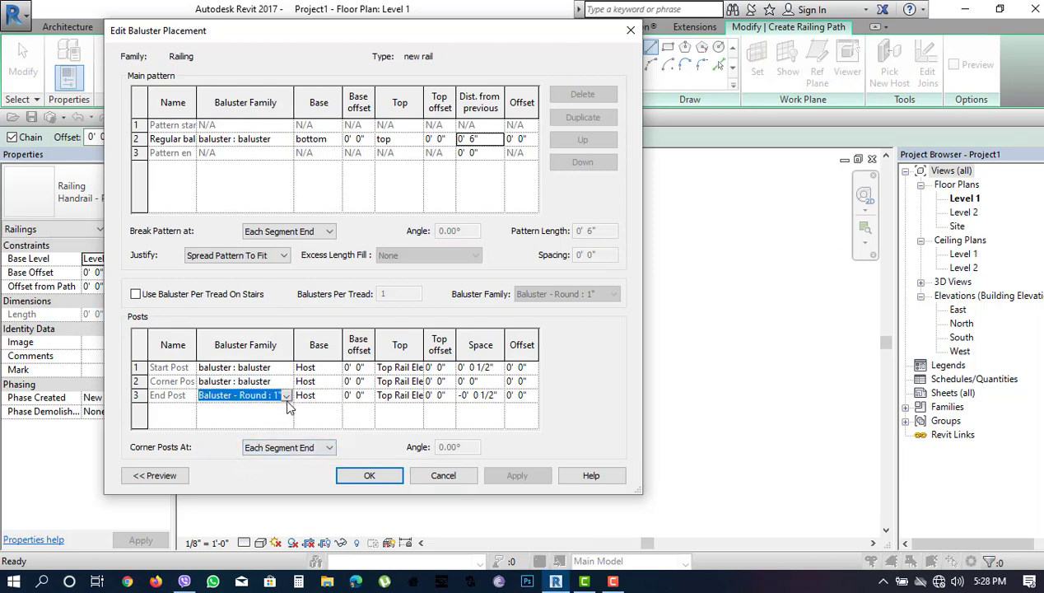
left_click(286, 395)
scroll(264, 468, "down", 2)
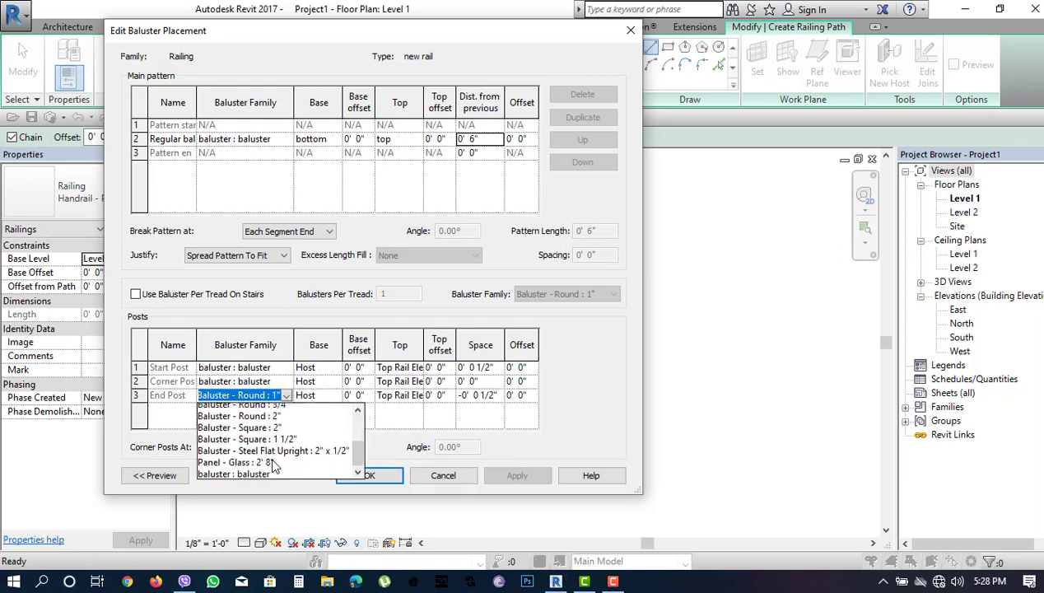
scroll(264, 468, "down", 1)
left_click(263, 467)
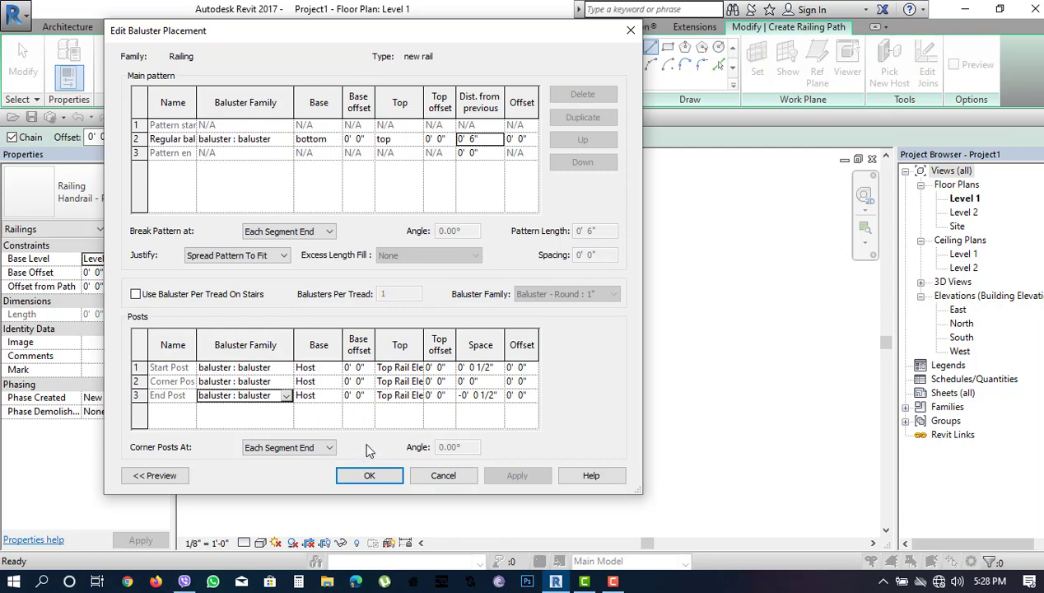
Set the Base of the start, corner and end posts to bottom
left_click(338, 367)
left_click(334, 368)
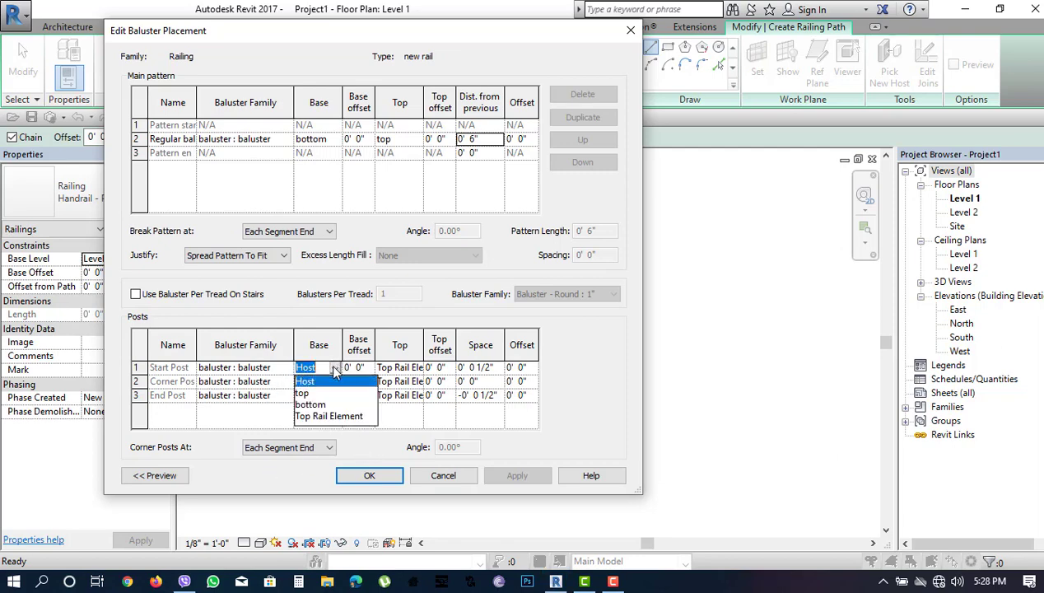
left_click(309, 405)
left_click(332, 381)
left_click(334, 381)
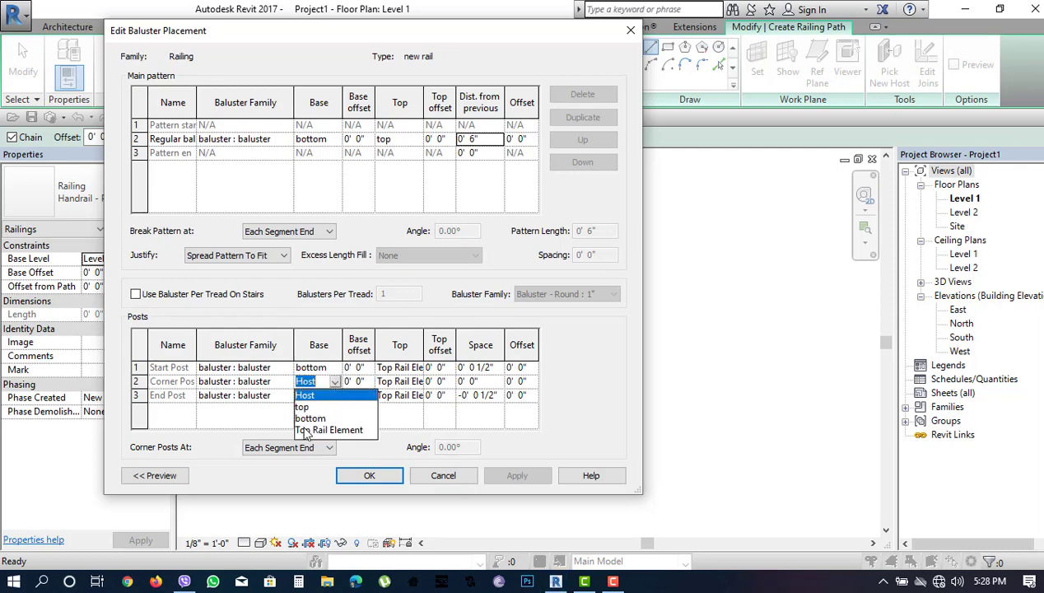
left_click(306, 419)
left_click(333, 395)
left_click(334, 395)
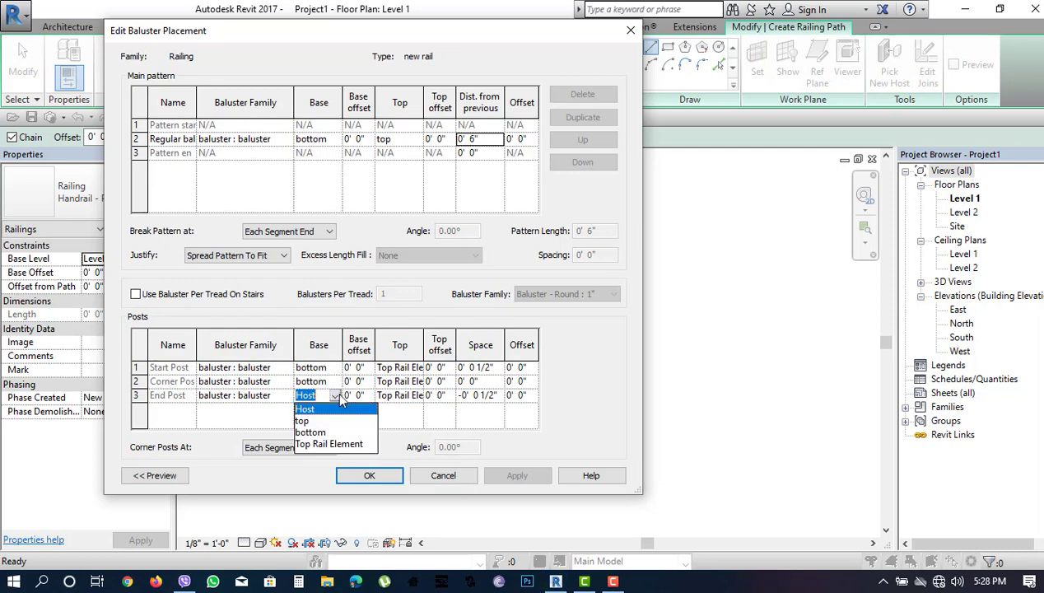
left_click(310, 432)
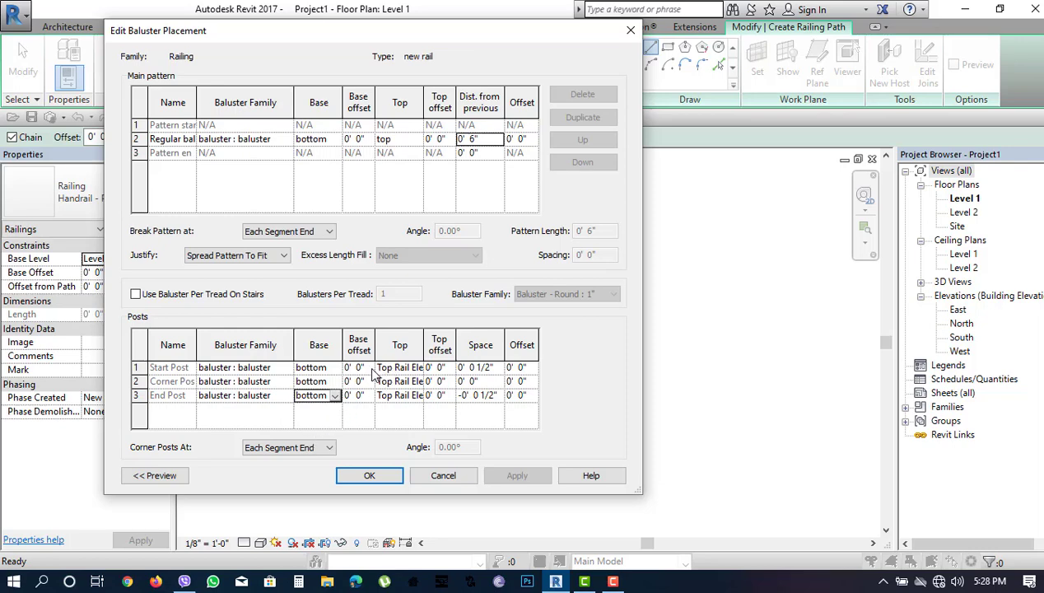
Set all three posts' Top to top, keep corner posts at segment ends, and accept
left_click(418, 370)
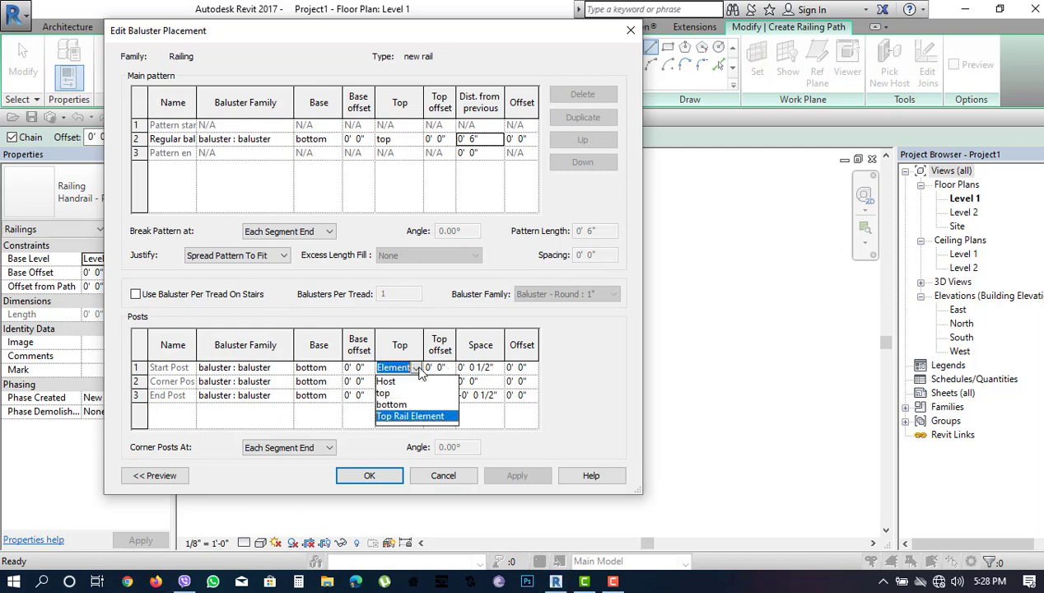
left_click(385, 393)
left_click(414, 382)
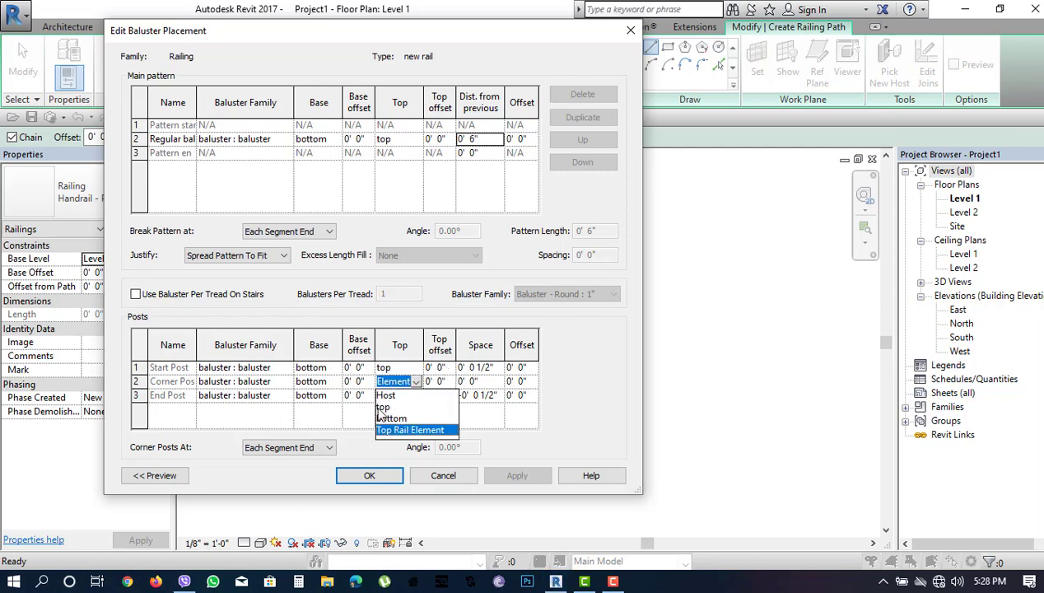
left_click(383, 407)
left_click(415, 396)
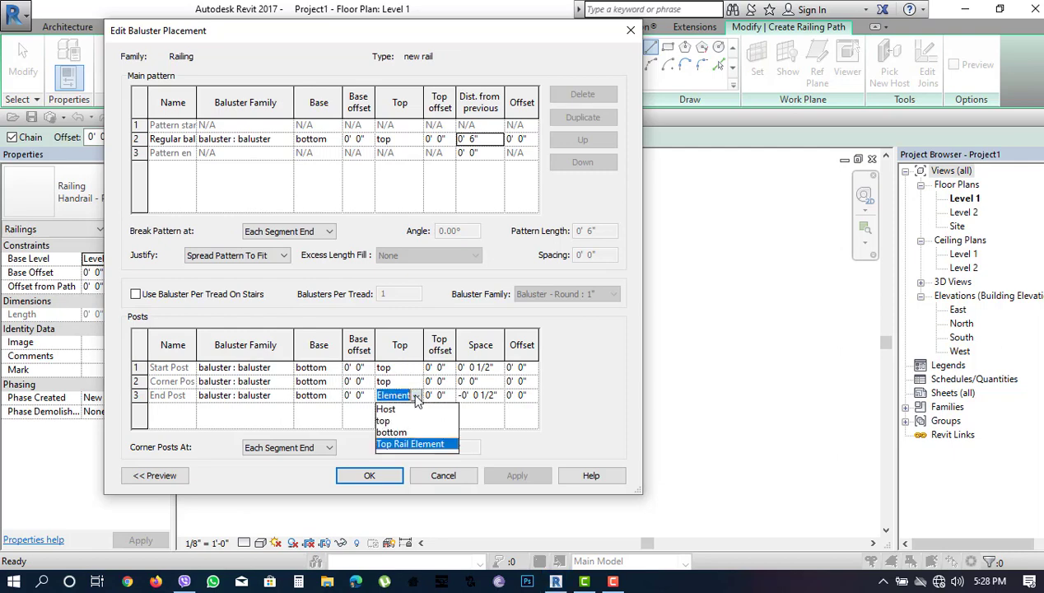
left_click(380, 421)
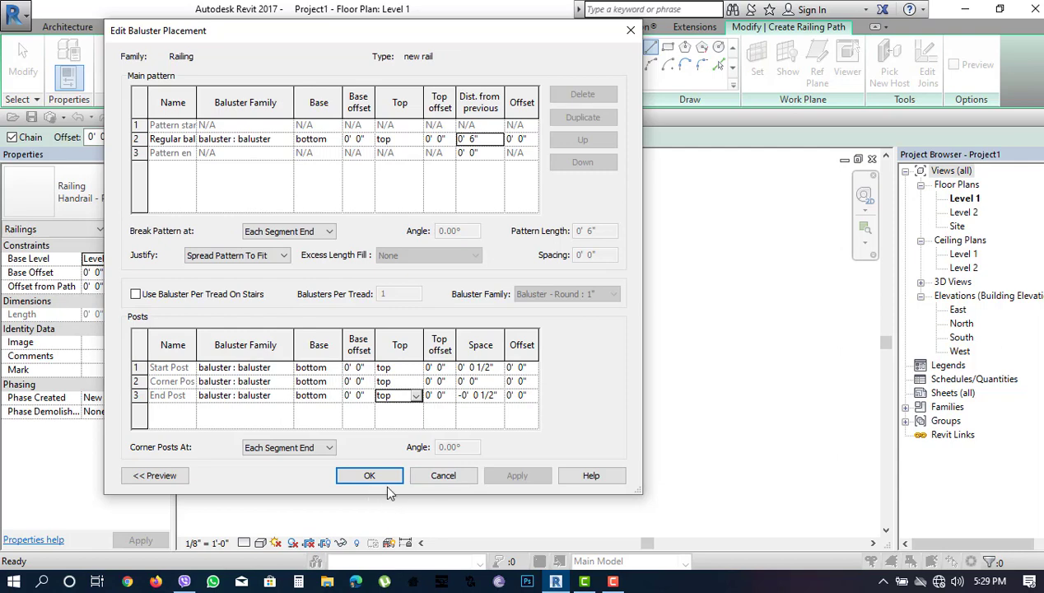
left_click(328, 448)
left_click(330, 450)
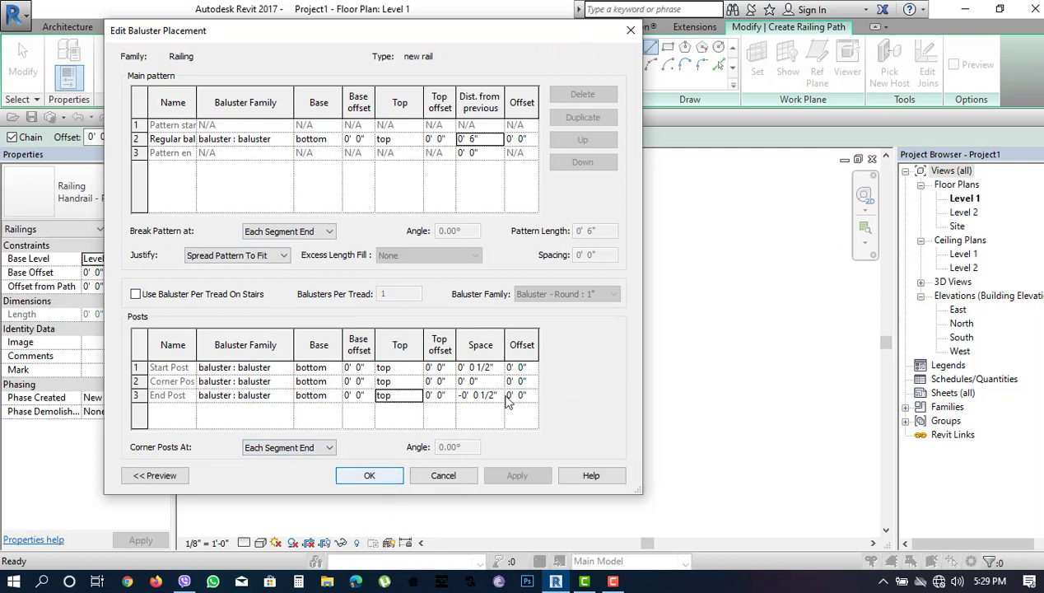
left_click(380, 482)
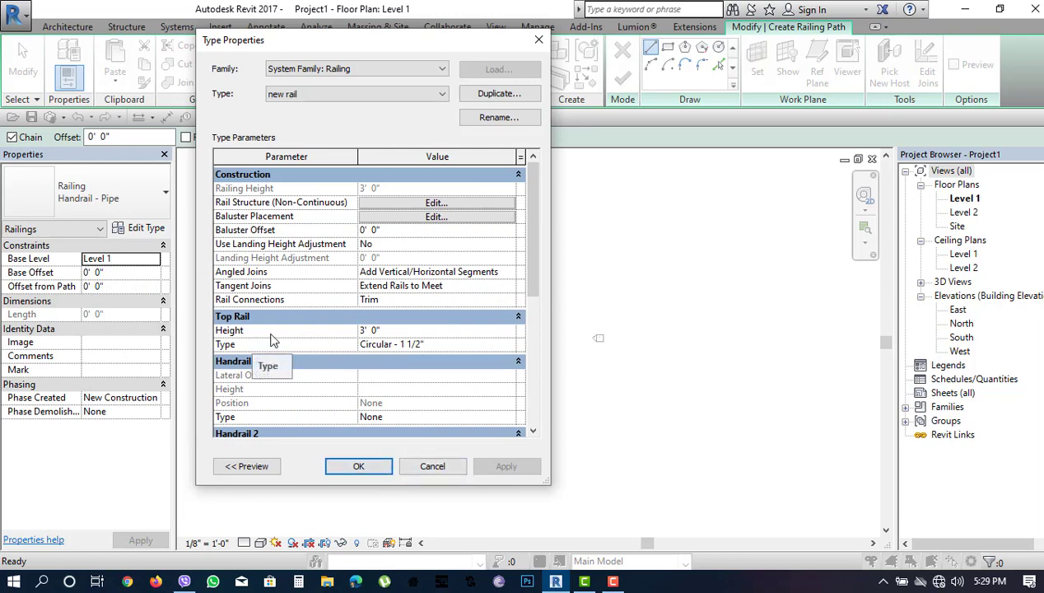
Set the new rail type's Top Rail Type to None and confirm the type properties
left_click(508, 347)
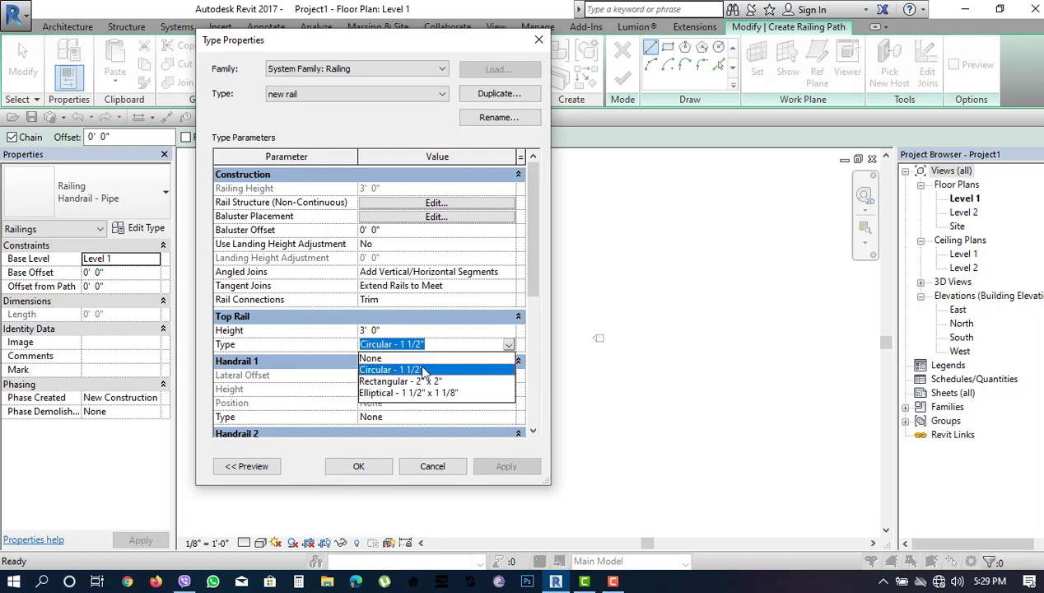
left_click(375, 358)
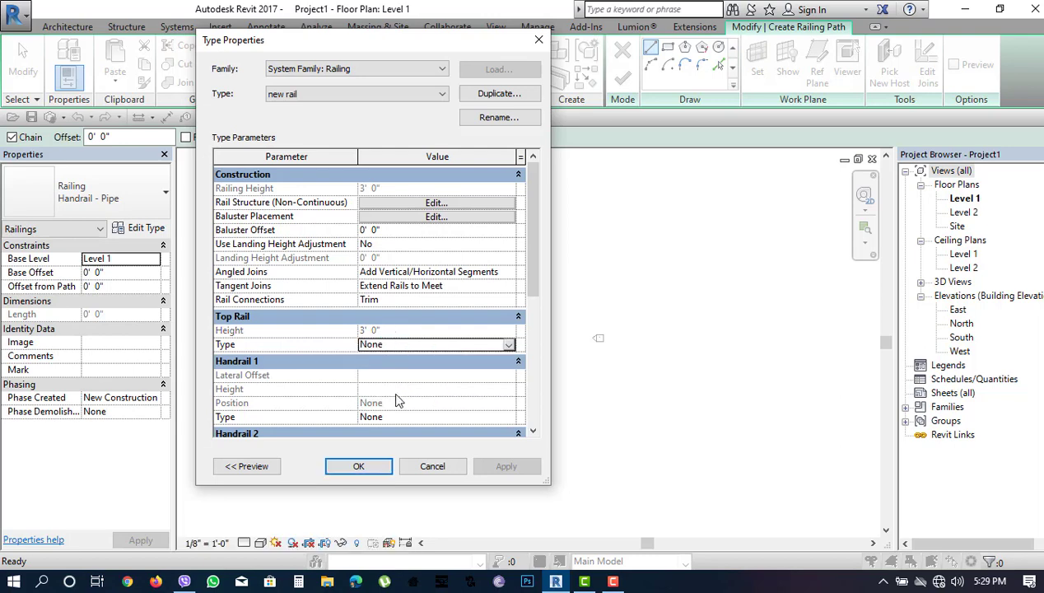
left_click(360, 466)
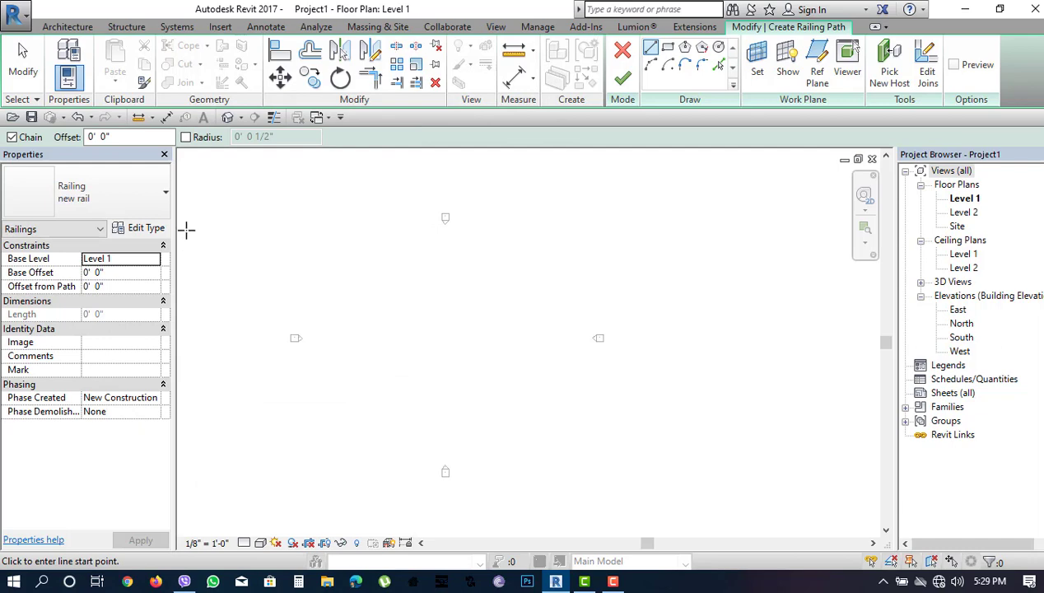
left_click(78, 54)
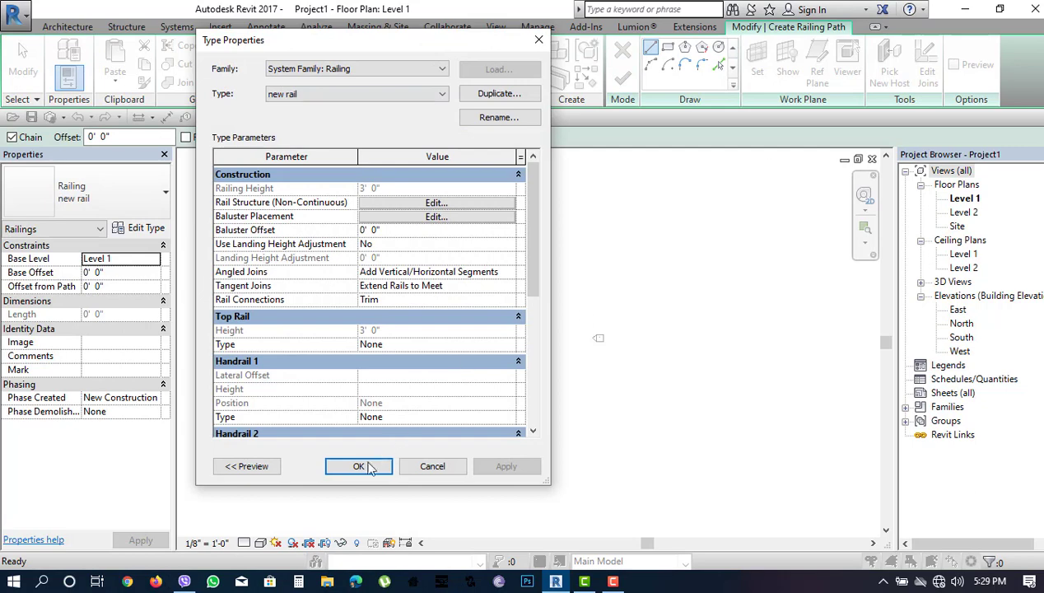
left_click(359, 465)
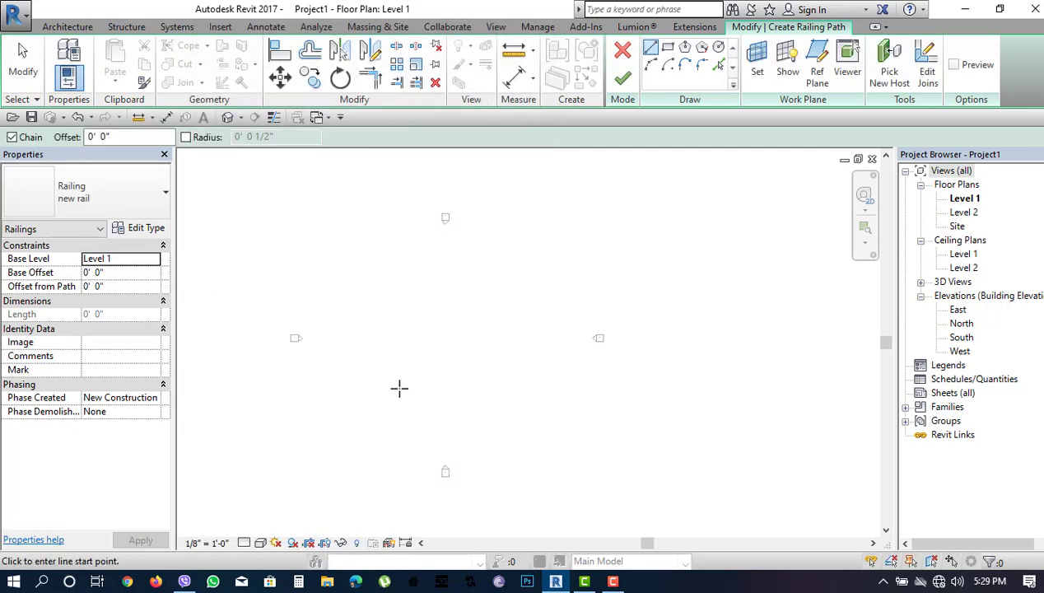
Draw a straight 14' 6" railing line, finish edit mode, and expand 3D Views
left_click(376, 349)
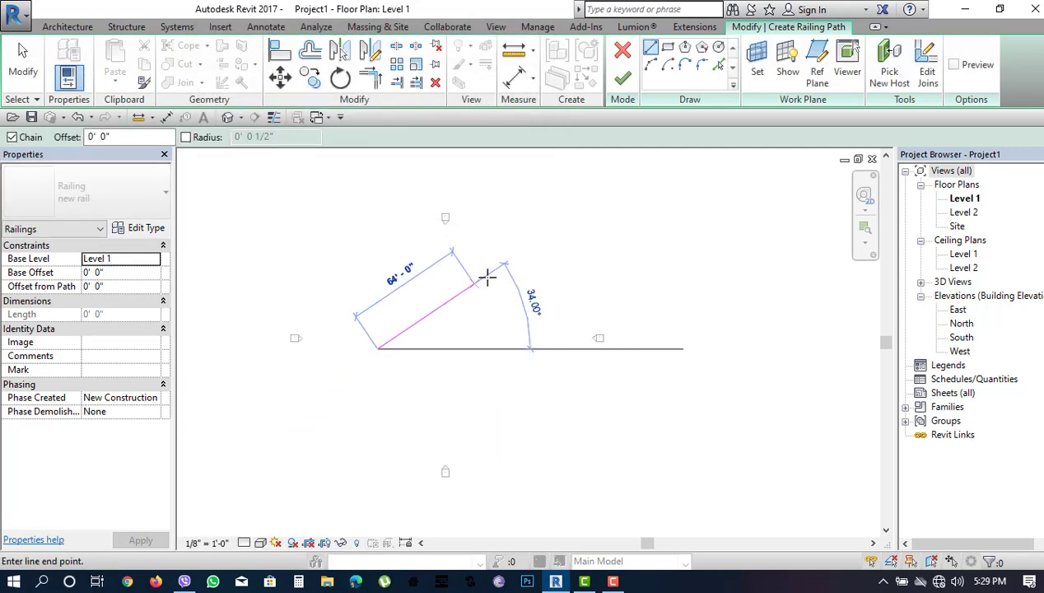
scroll(396, 345, "up", 2)
scroll(397, 349, "up", 2)
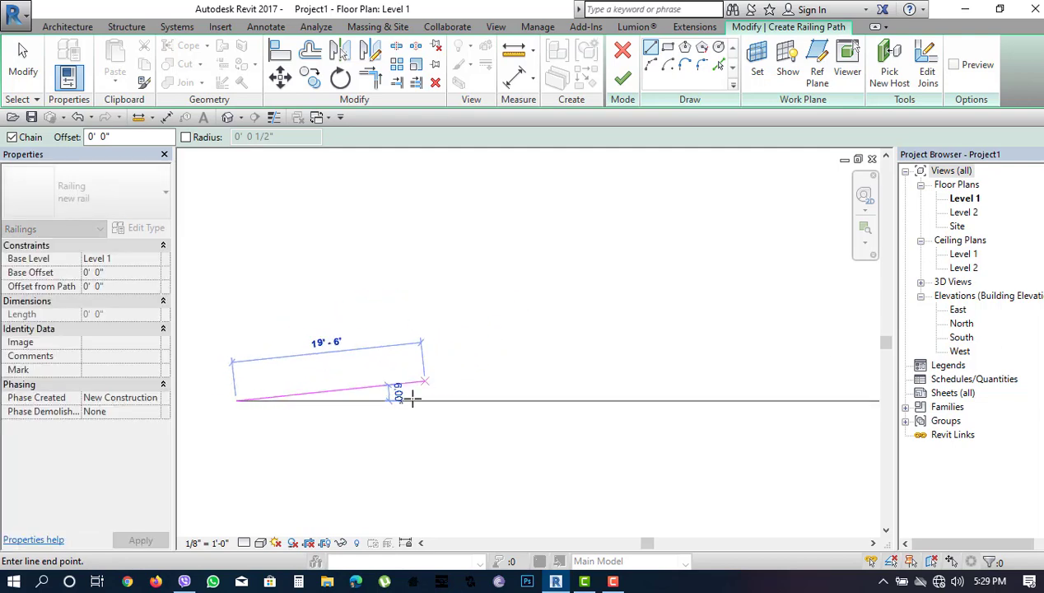
left_click(377, 401)
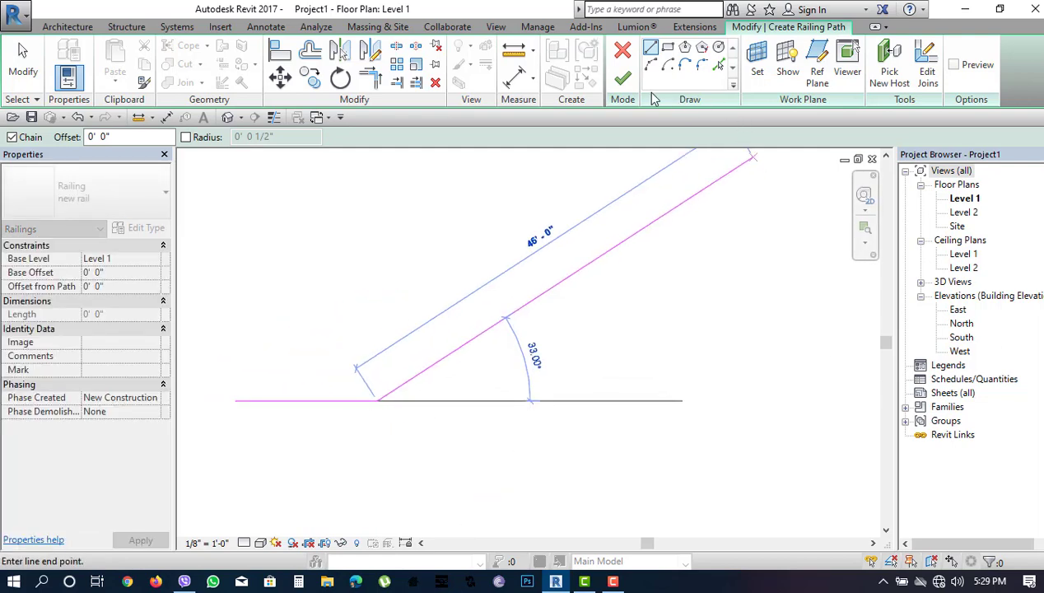
left_click(622, 79)
left_click(956, 268)
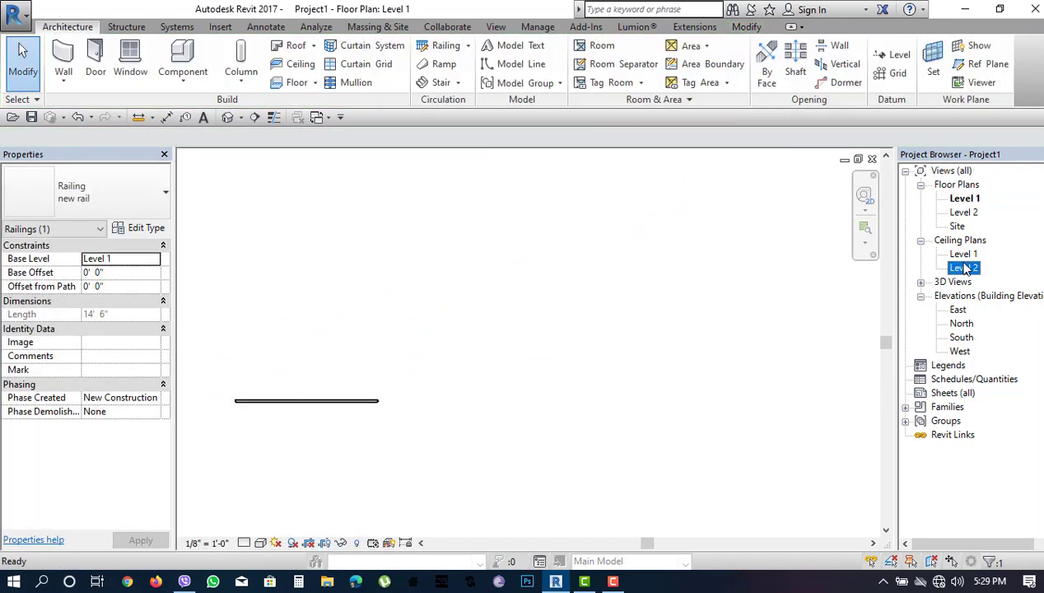
left_click(920, 282)
Open the default {3D} view, dismiss the save reminder, and orbit to frame the railing
double_click(957, 296)
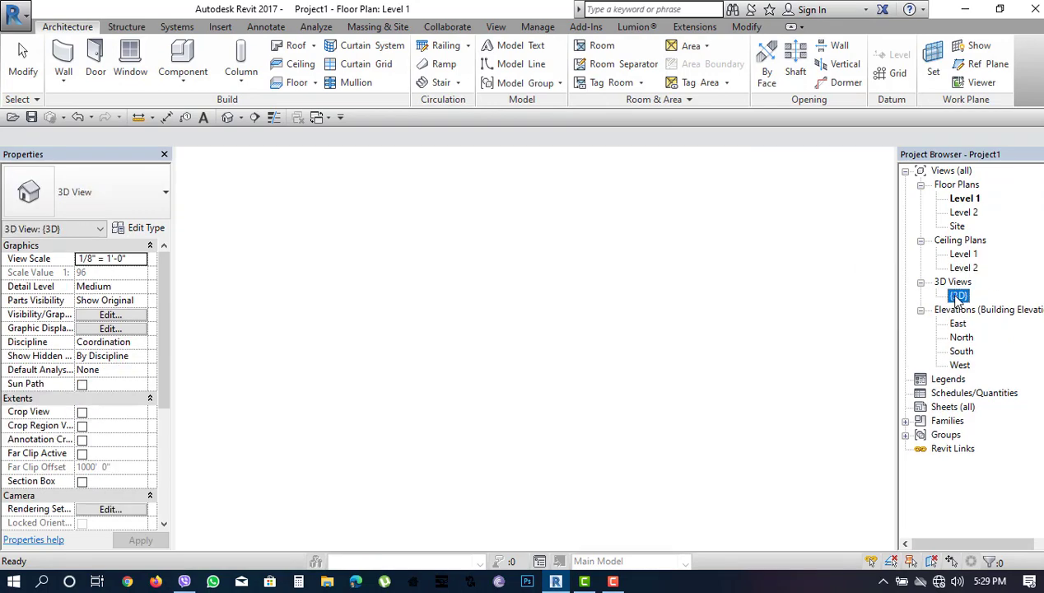
left_click(640, 290)
middle_click_drag(640, 290, 534, 225)
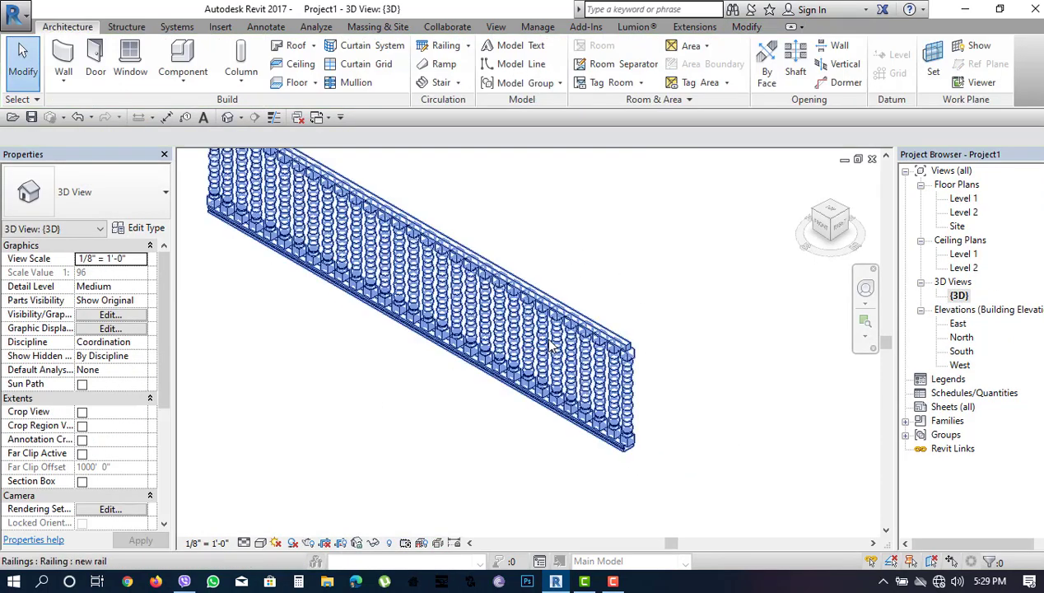
left_click(275, 543)
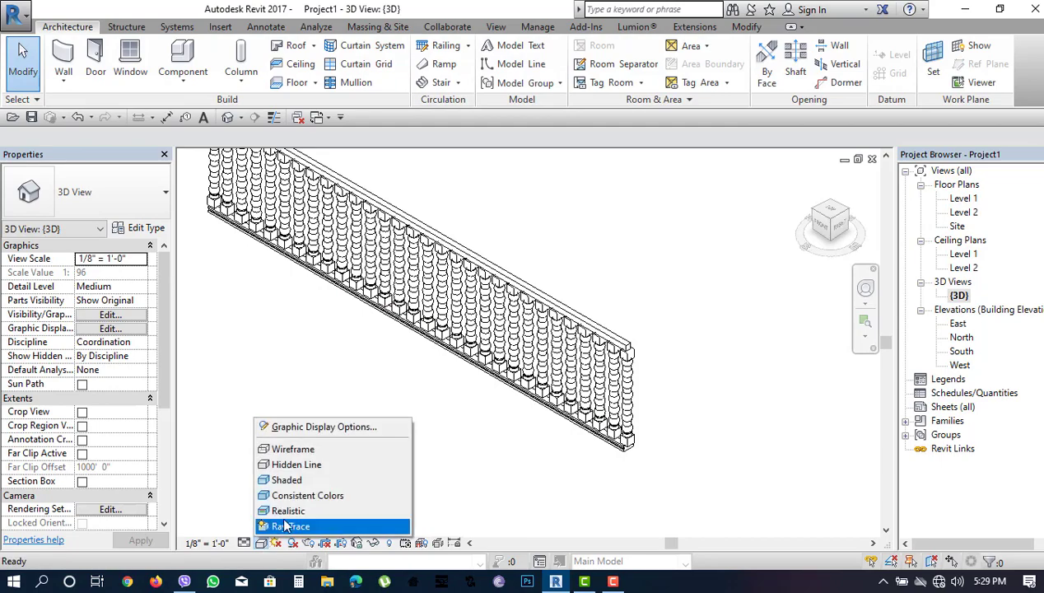
left_click(288, 505)
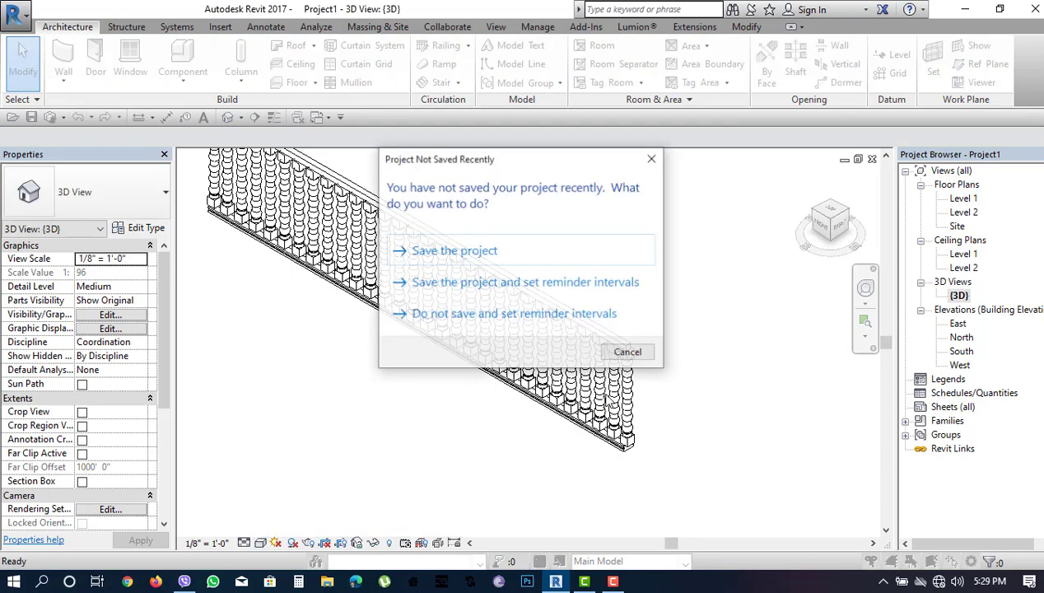
left_click(628, 351)
mouse_move(501, 470)
middle_mouse_down("shift")
mouse_move(514, 426)
mouse_move(323, 403)
middle_mouse_up("shift")
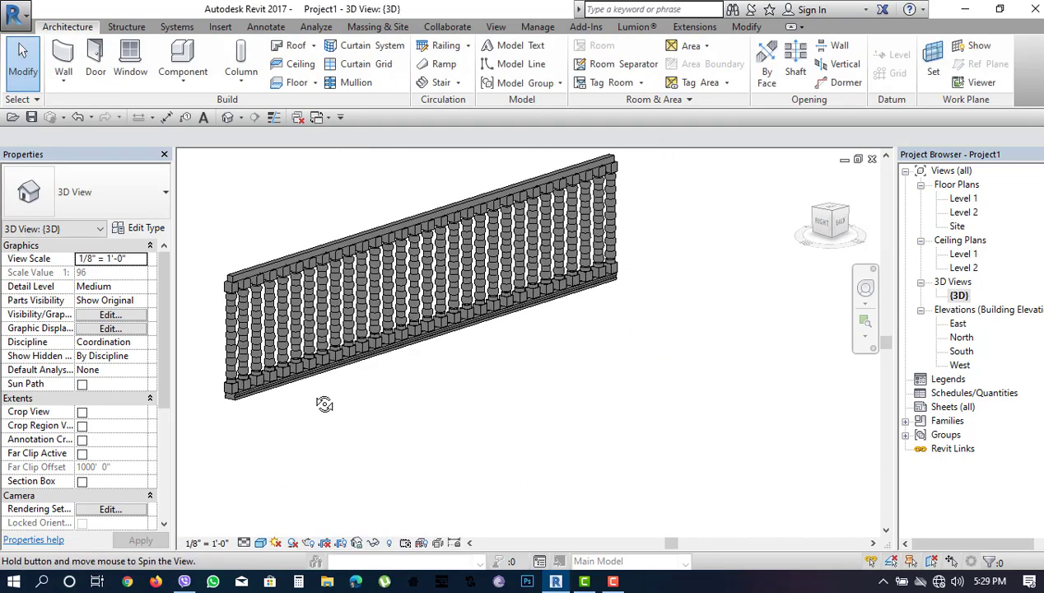
scroll(323, 404, "up", 5)
scroll(324, 404, "up", 3)
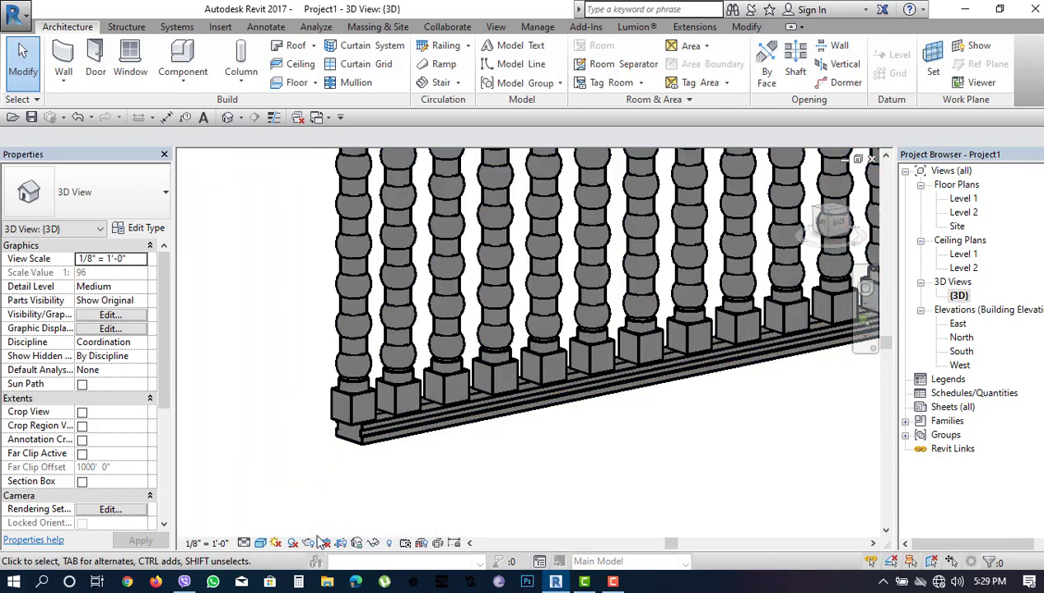
Show the railing in Realistic visual style, orbit to inspect it, then switch to Camtasia
left_click(259, 542)
left_click(280, 508)
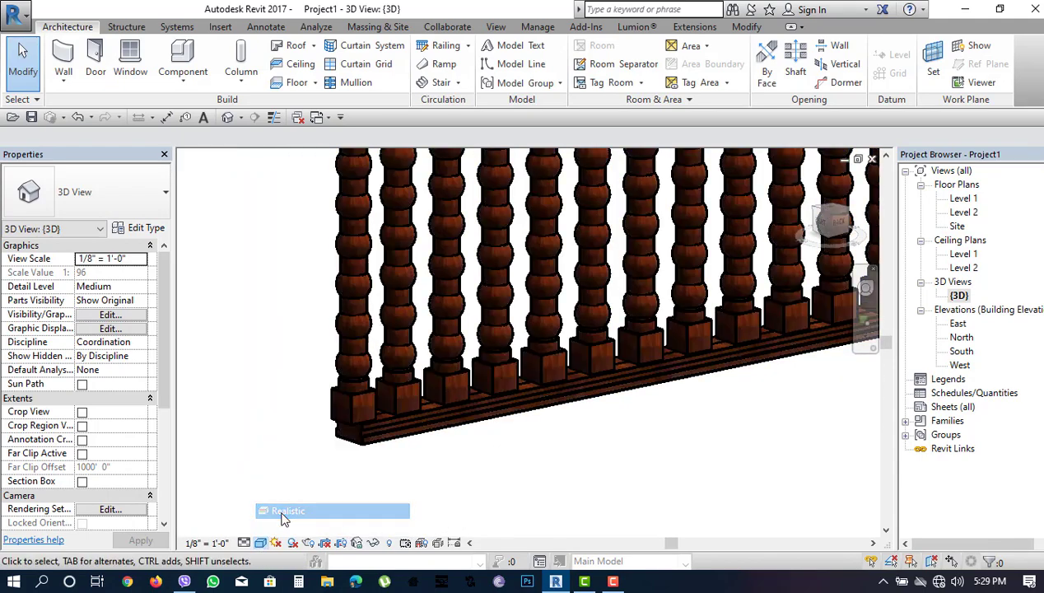
scroll(284, 387, "down", 3)
mouse_move(272, 375)
middle_mouse_down("shift")
mouse_move(385, 454)
mouse_move(368, 356)
mouse_move(432, 431)
mouse_move(609, 338)
middle_mouse_up("shift")
scroll(617, 342, "down", 2)
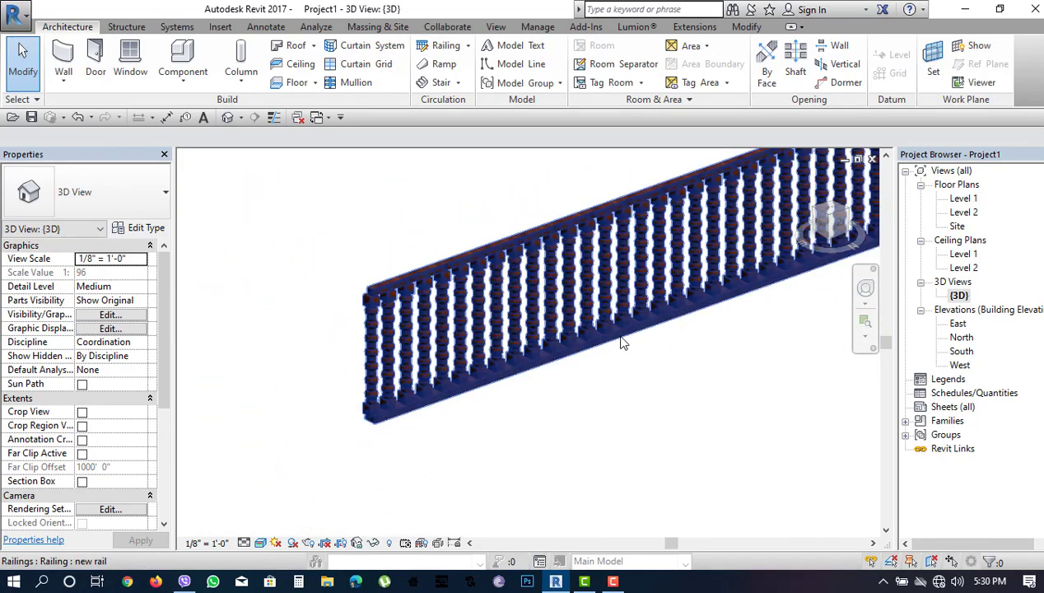
scroll(533, 387, "up", 3)
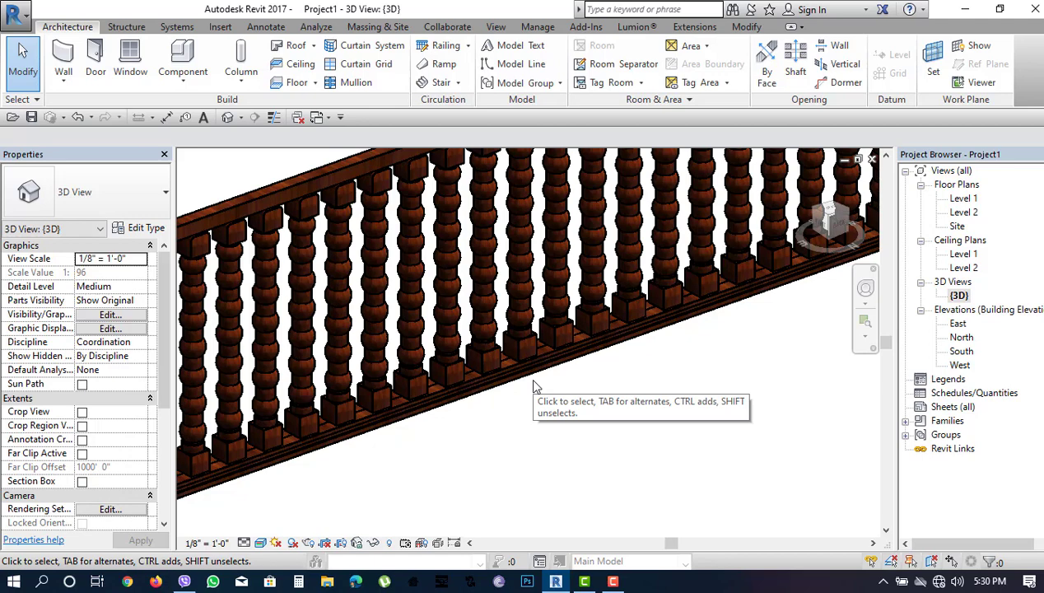
scroll(594, 406, "down", 2)
scroll(593, 405, "down", 2)
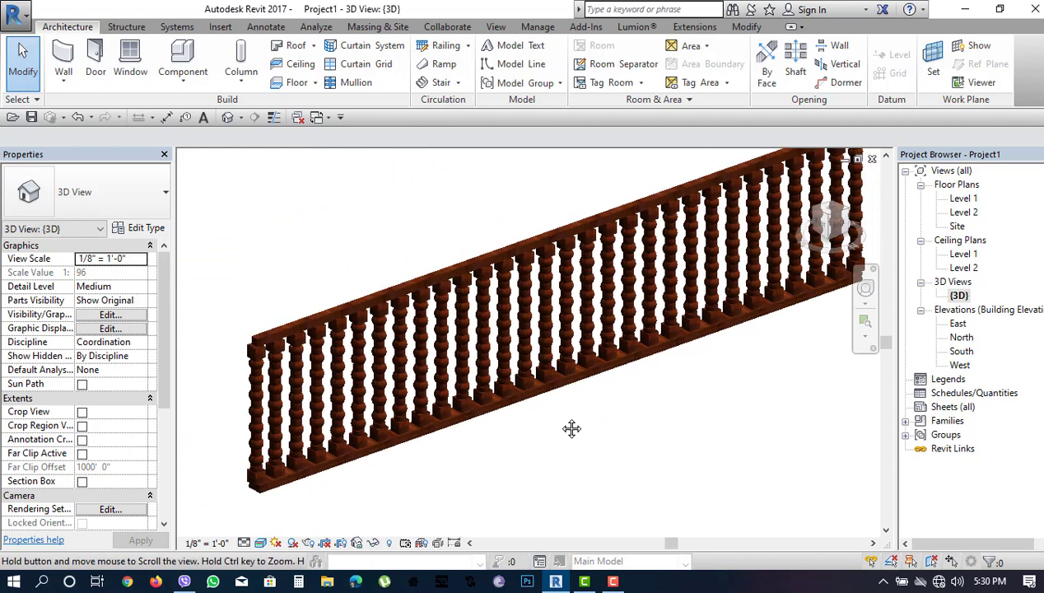
middle_click_drag(571, 429, 596, 451)
left_click(591, 582)
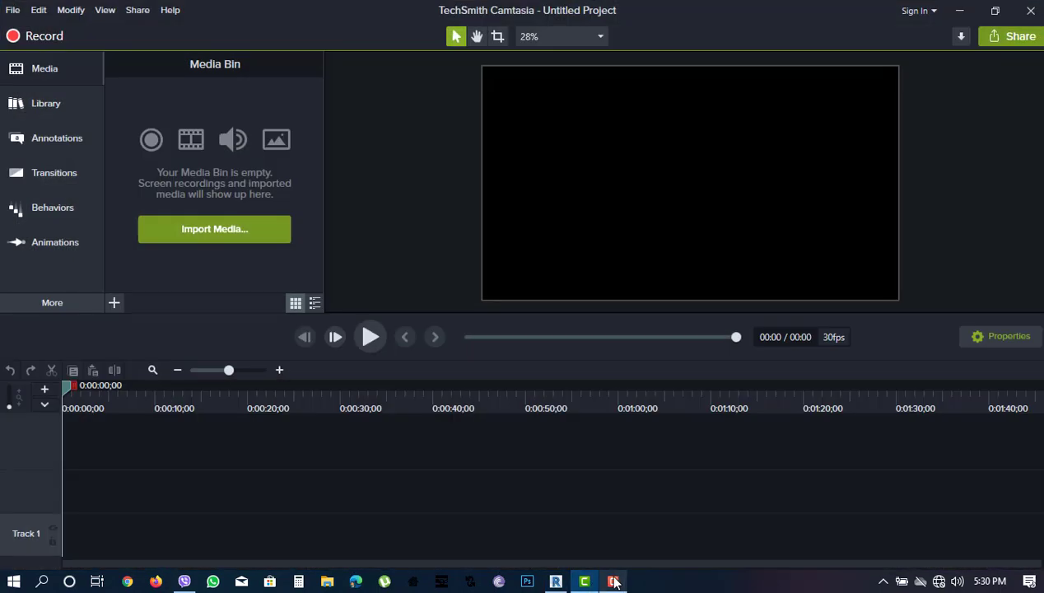